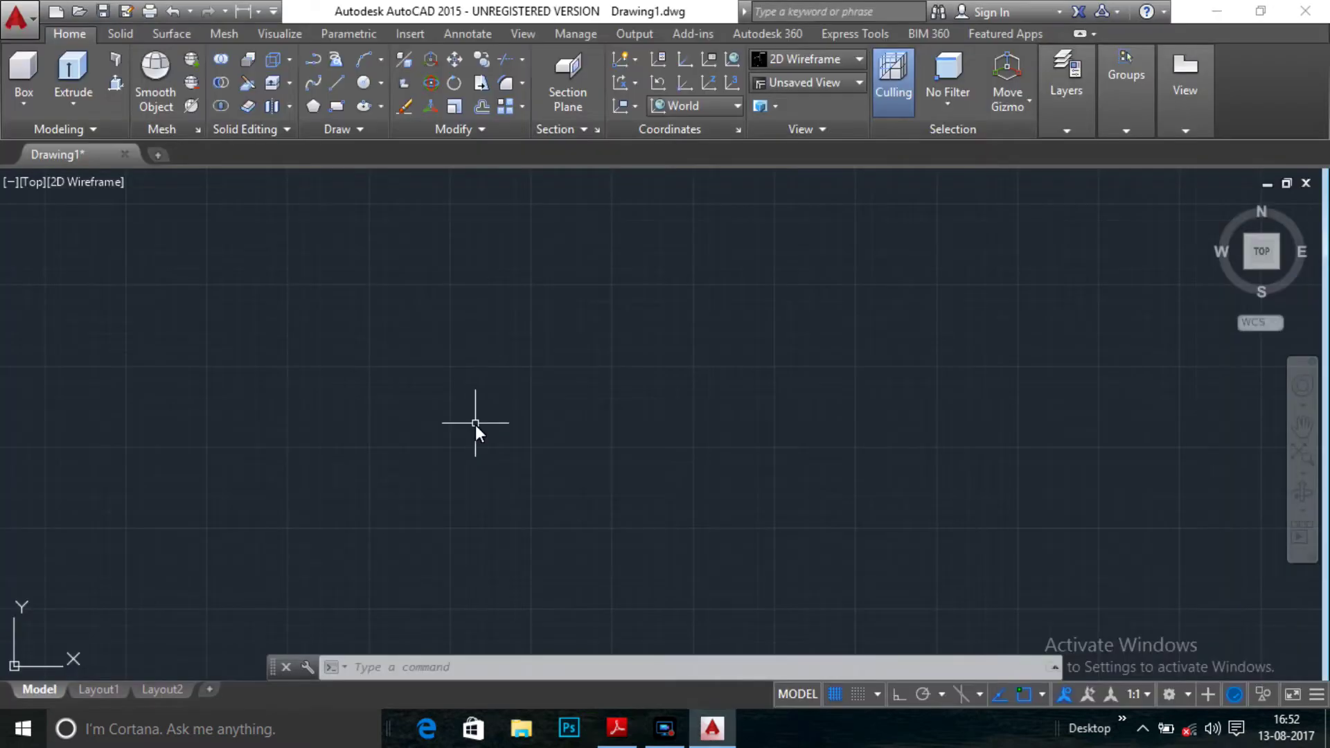
- After reviewing wrench.pdf, enter 'lim' in AutoCAD to begin setting the drawing limits
text(lim)
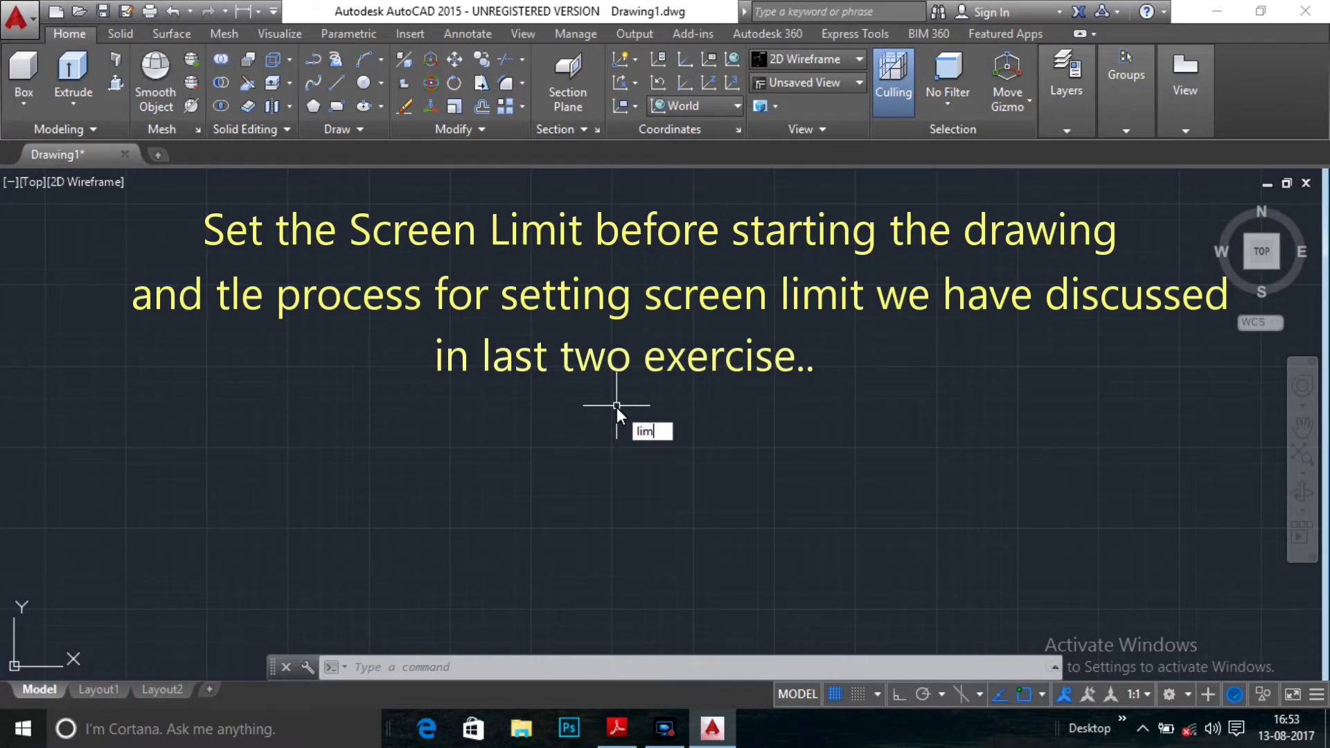
- Set the drawing limits from 0,0 to 200,200
key(Return)
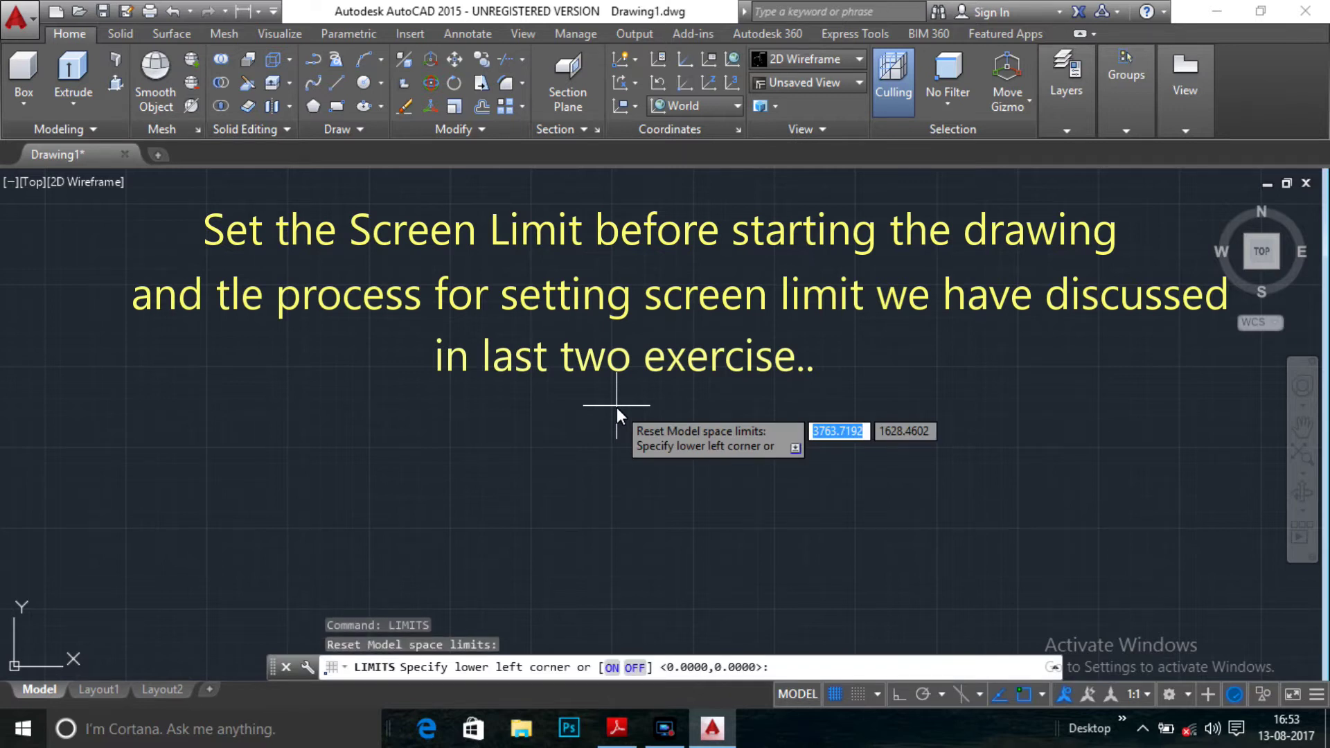
text(0,0)
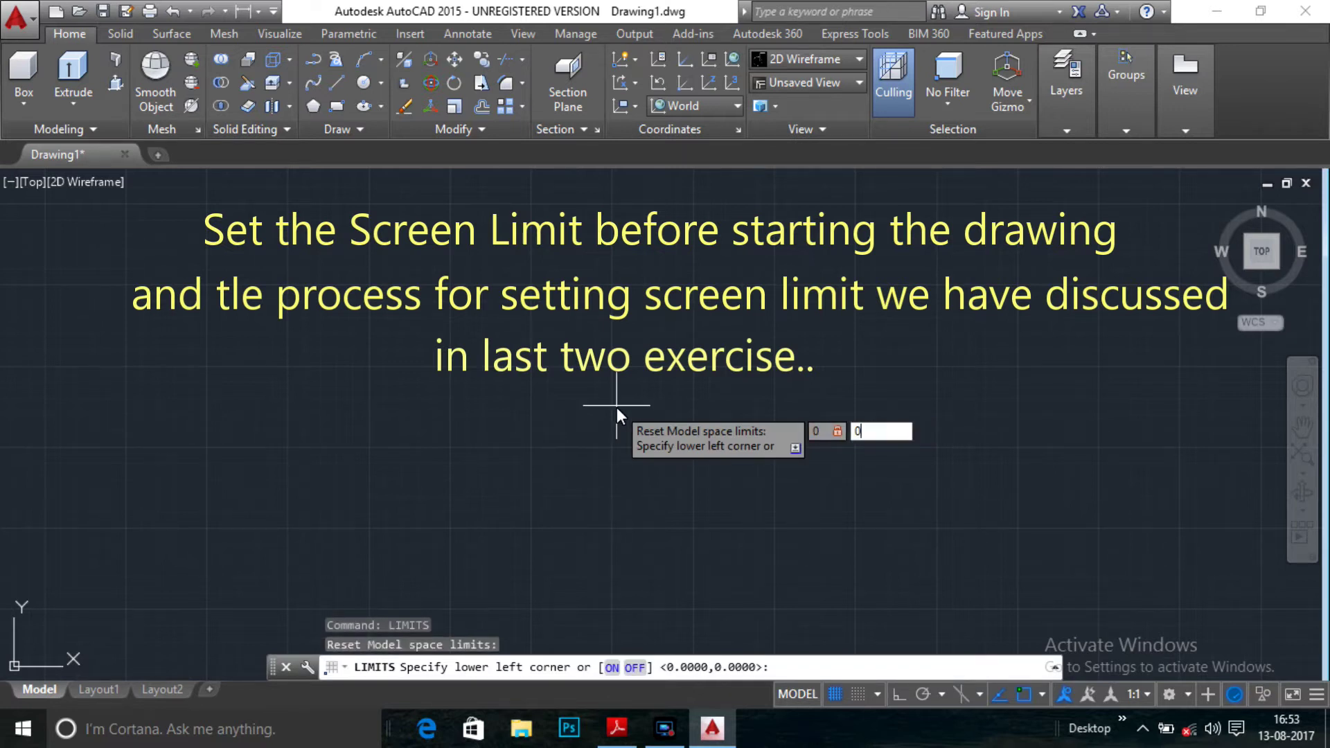
key(Return)
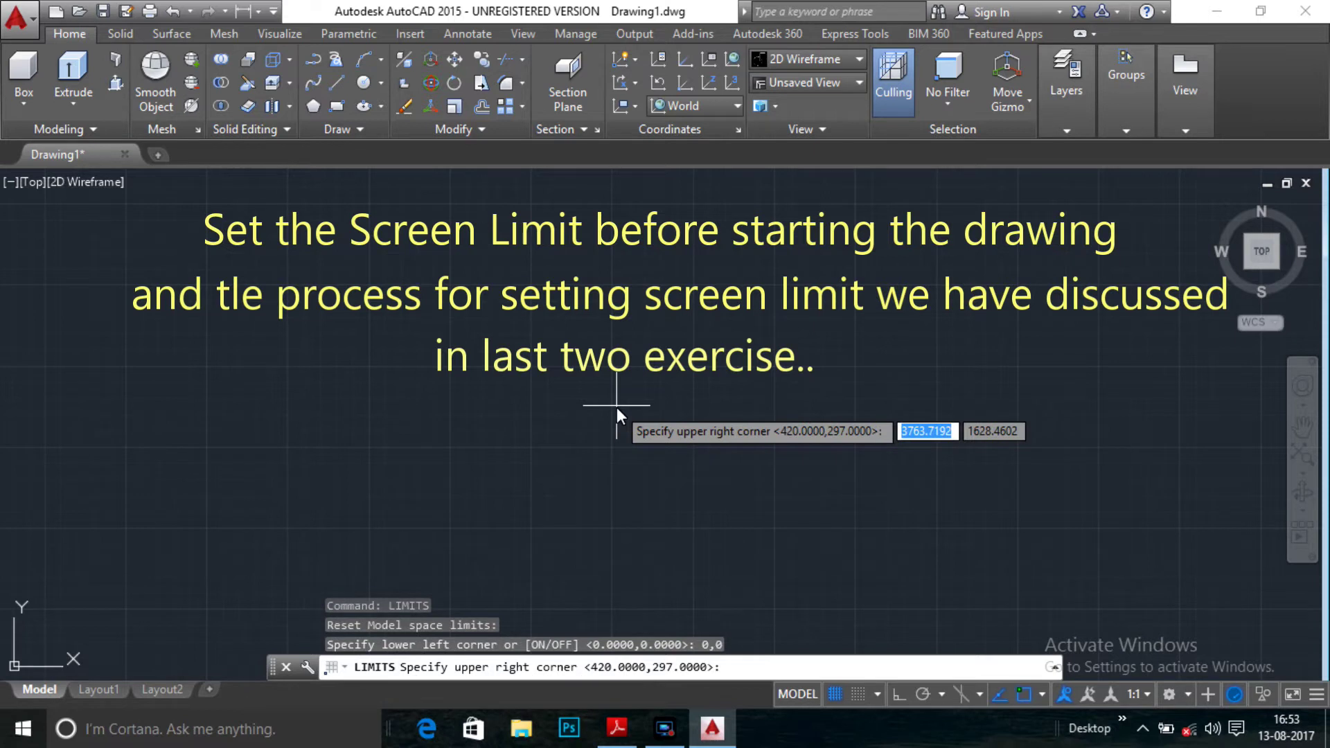
text(200)
key(Tab)
text(200)
key(Return)
- Zoom All to show the full limits area, then glance at the reference PDF
text(z)
key(Return)
text(a)
key(Return)
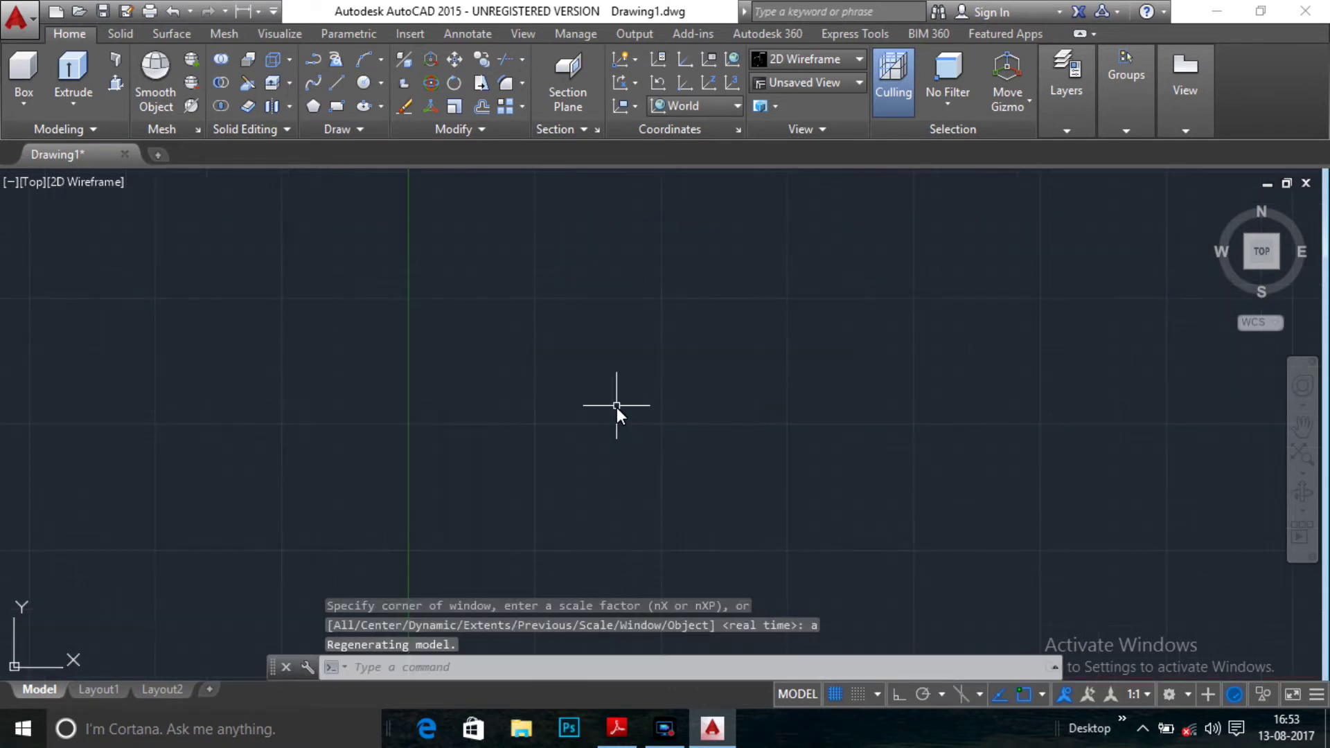
key(alt+Tab)
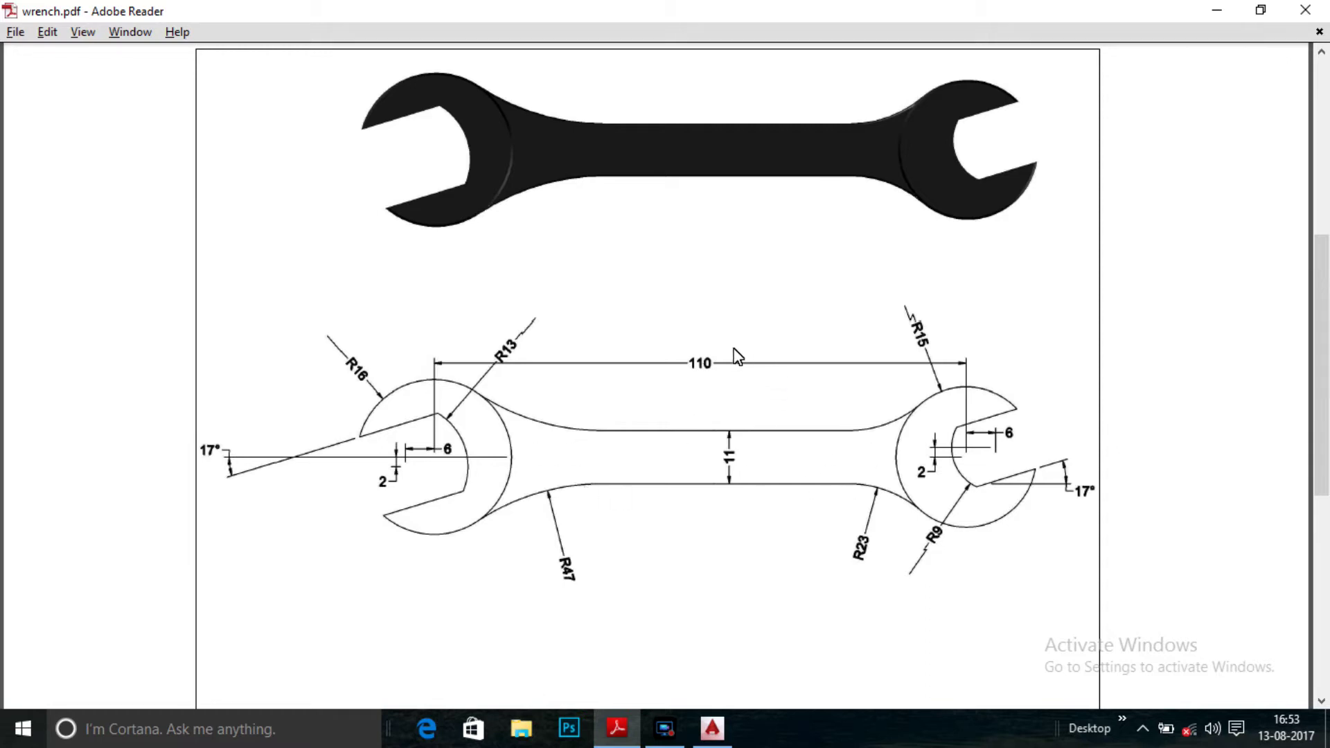
key(alt+Tab)
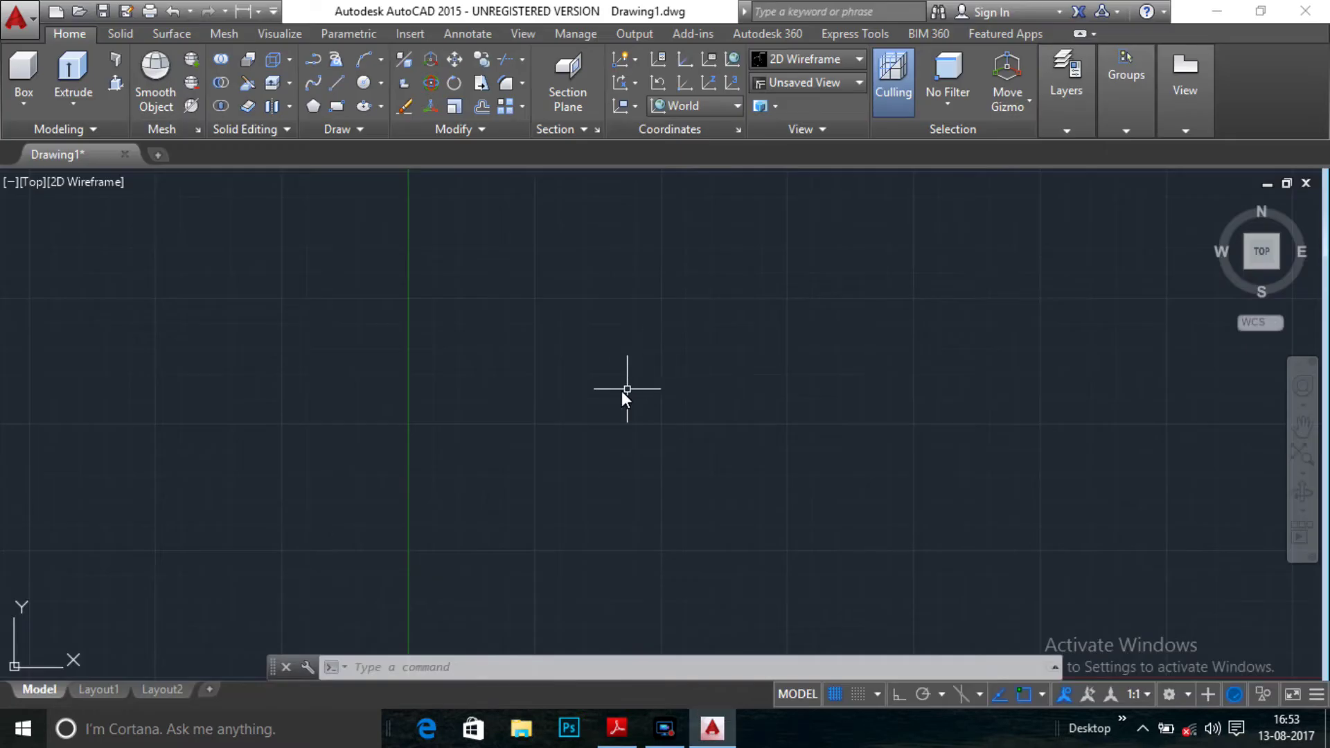
- With Ortho on, draw a horizontal line 110 units to the right from 50,100
text(l)
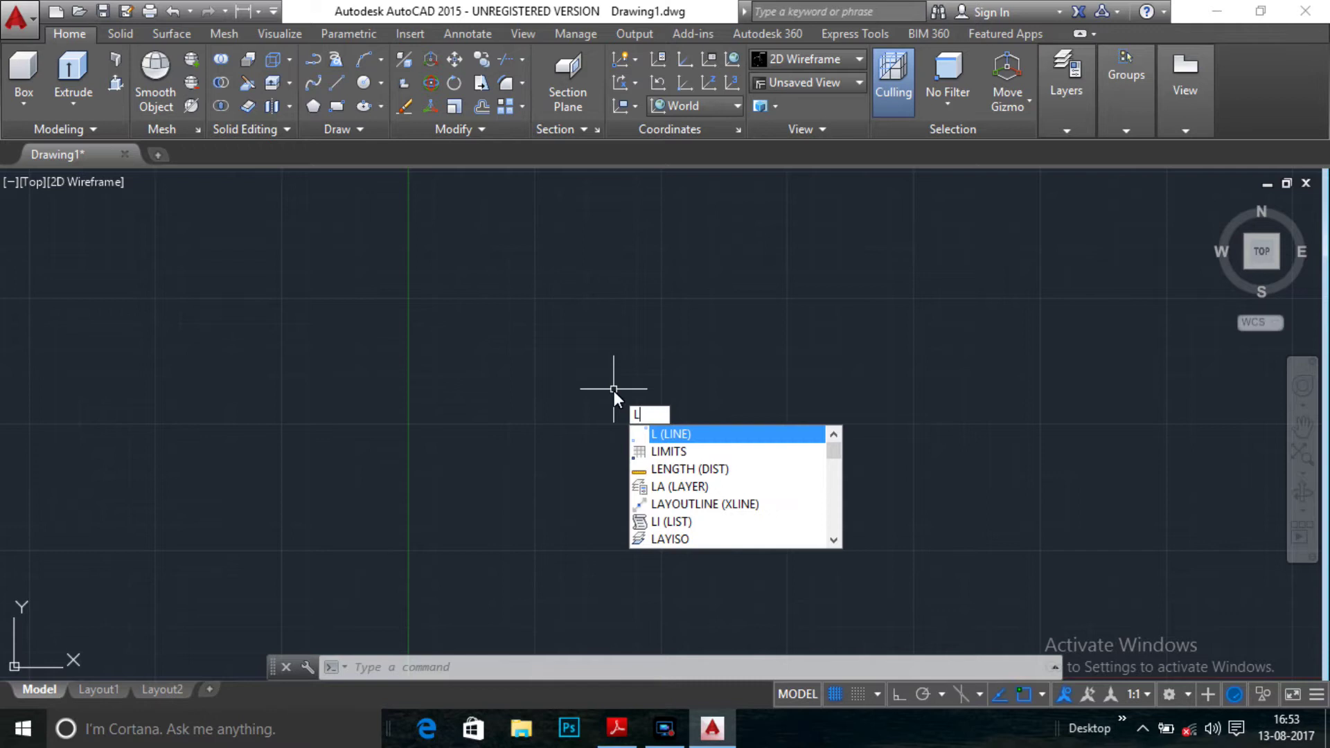
key(Return)
text(50,100)
key(Return)
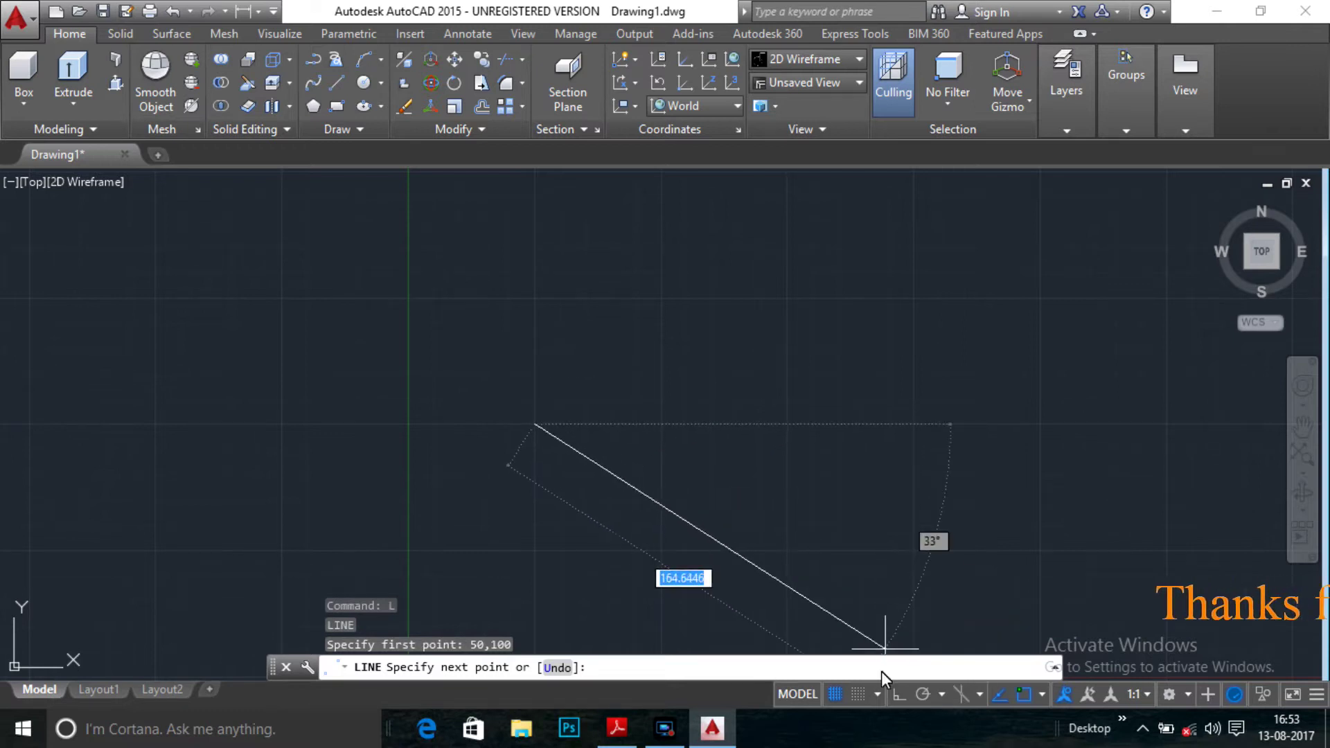
click(897, 697)
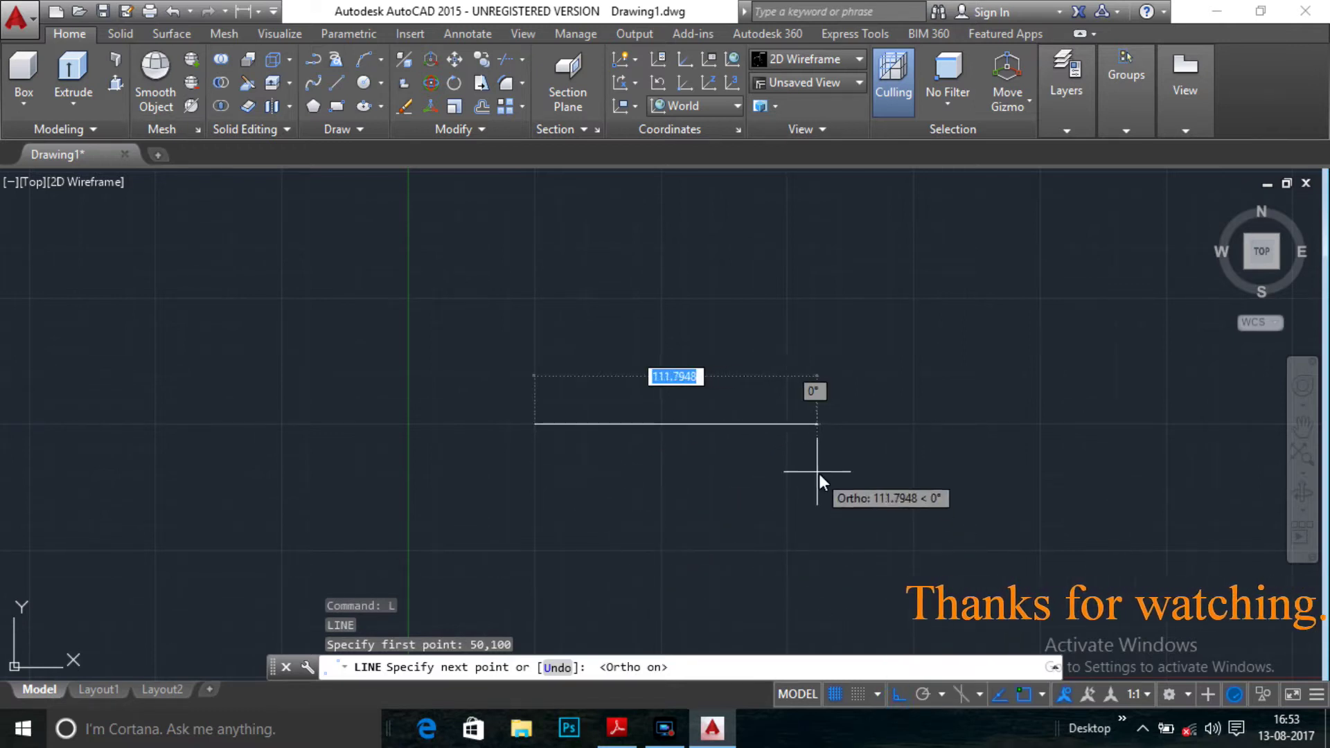
text(110)
key(Return)
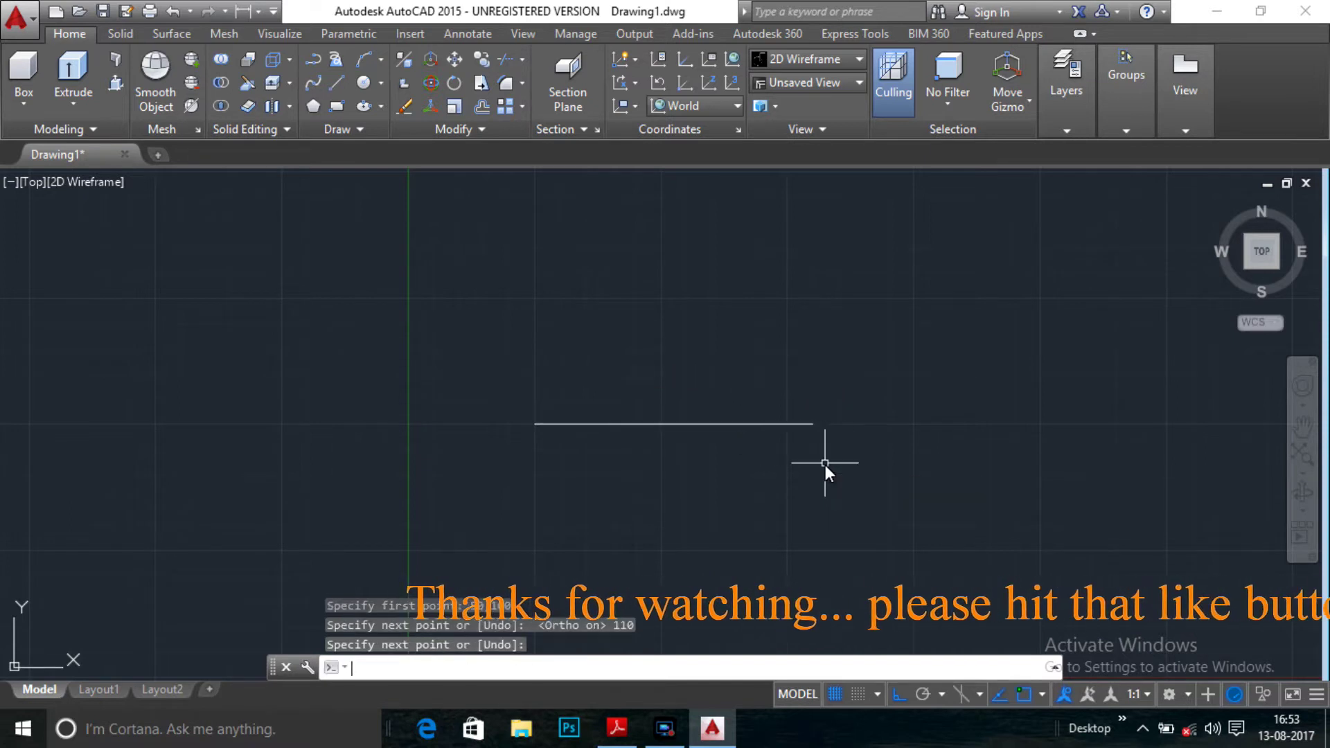
key(Return)
- Start an offset and adjust the view, then cancel it to restart
text(of)
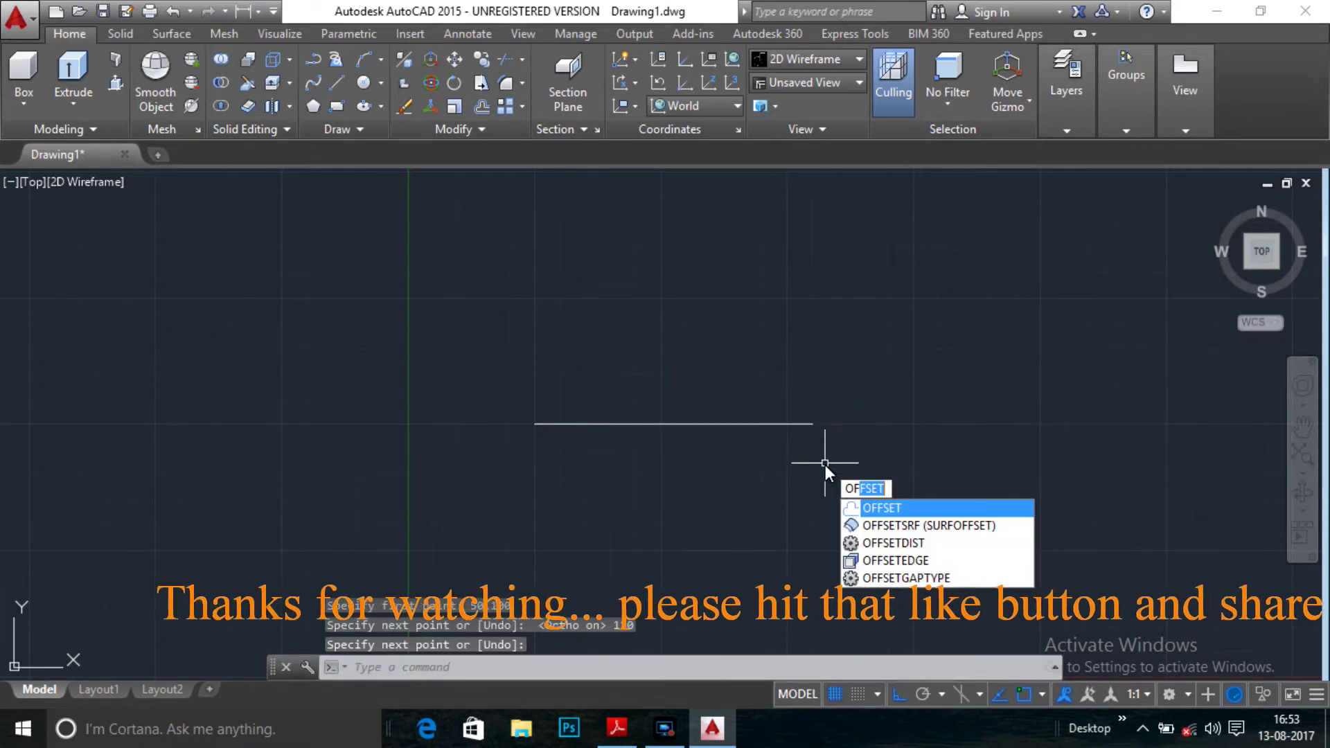
key(Return)
scroll(826, 464, down, 2)
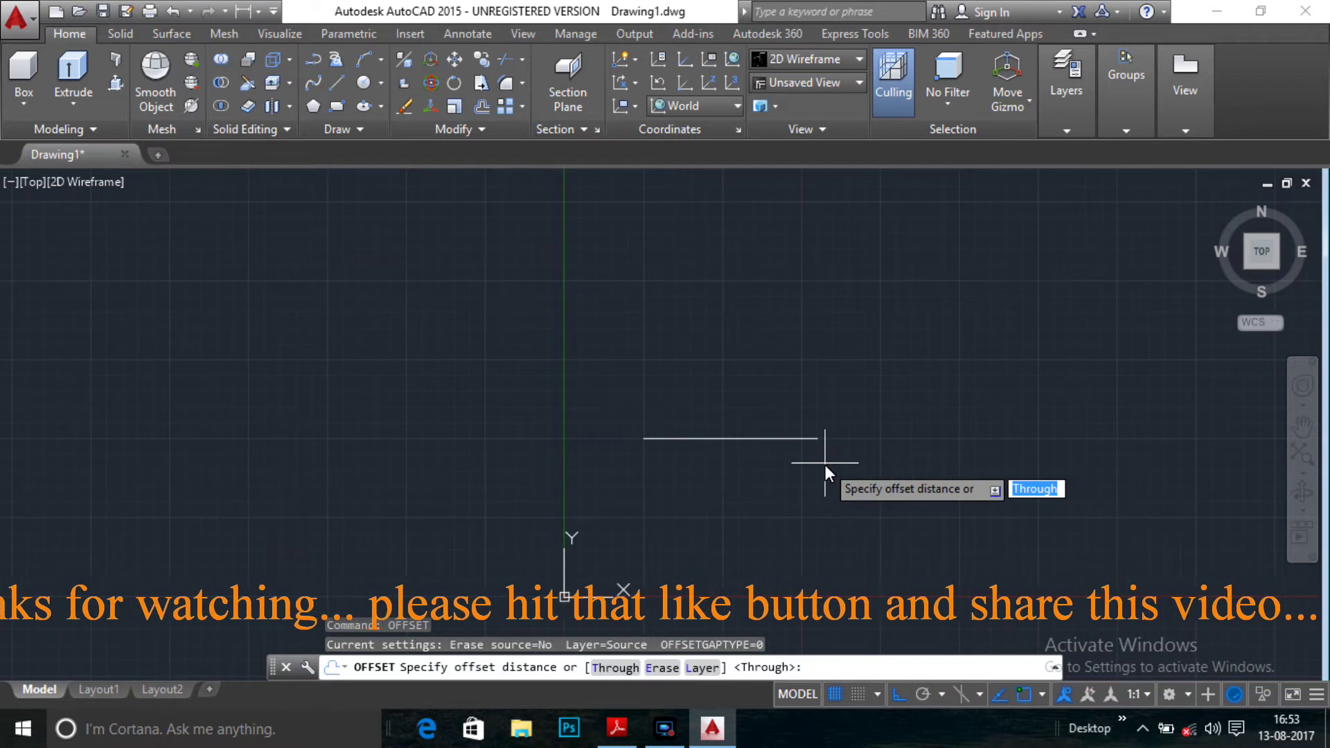
scroll(846, 464, up, 1)
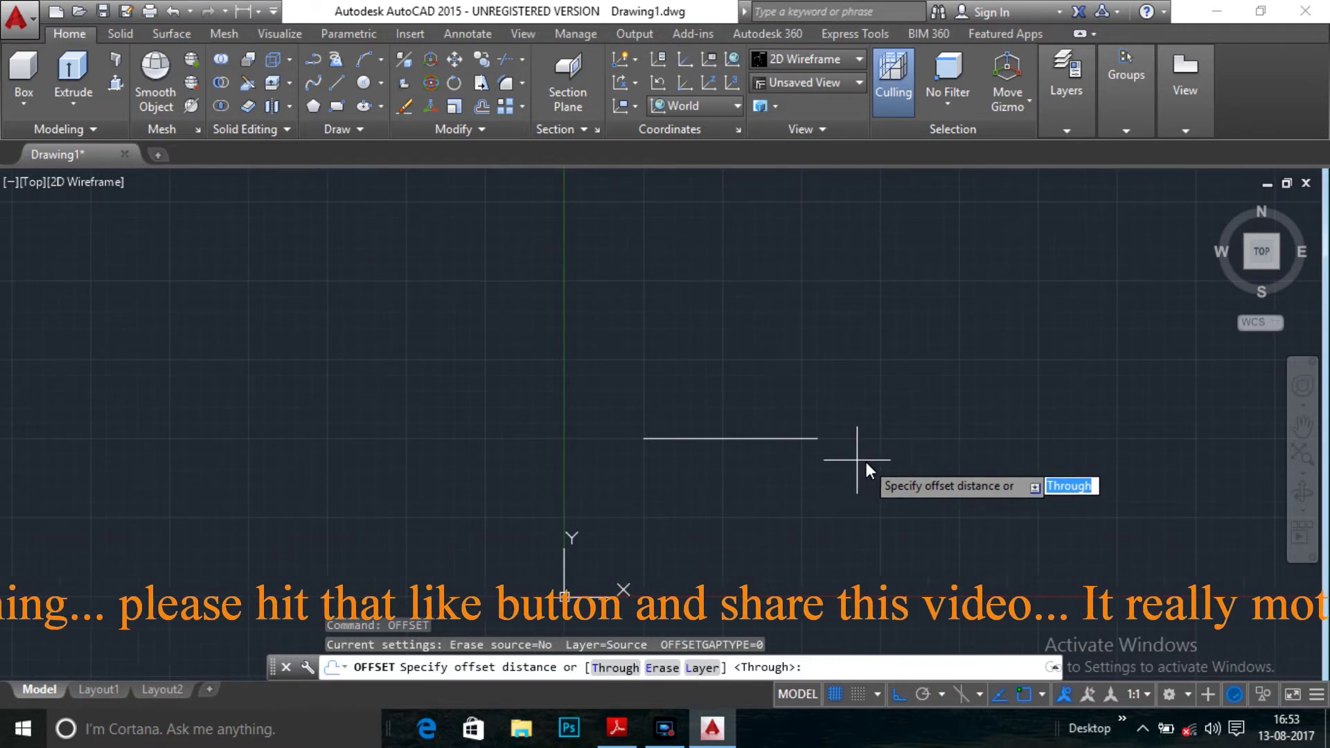
scroll(799, 473, up, 3)
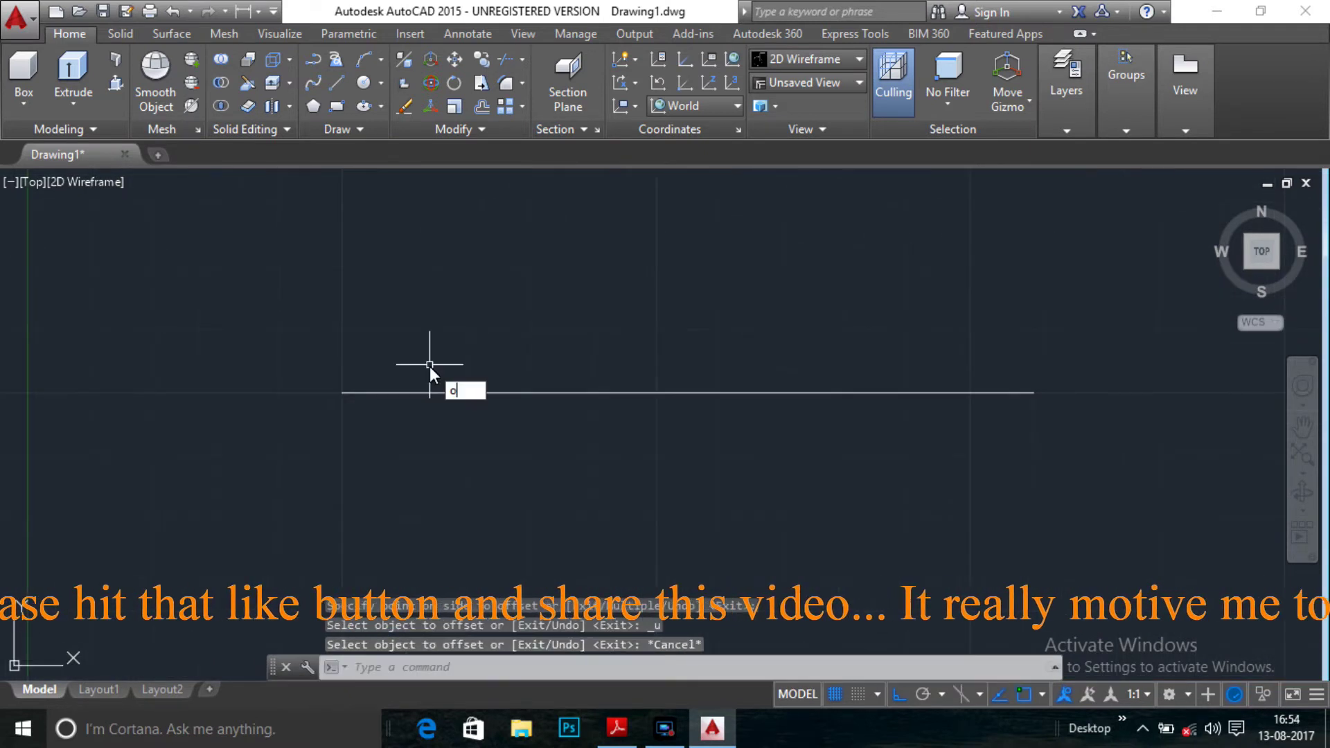
key(Escape)
- Offset the 110-unit line 5.5 units above and 5.5 units below, then check the PDF
text(of)
key(Return)
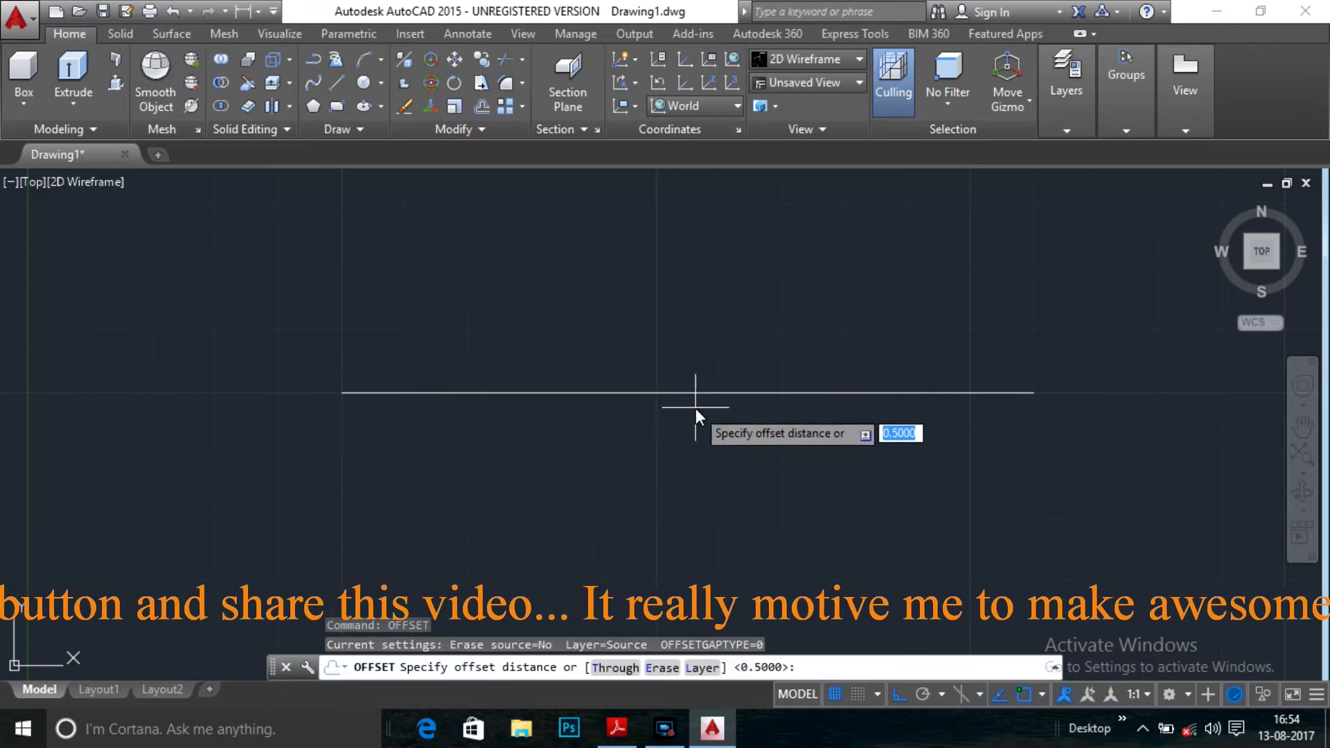
text(5.5)
key(Return)
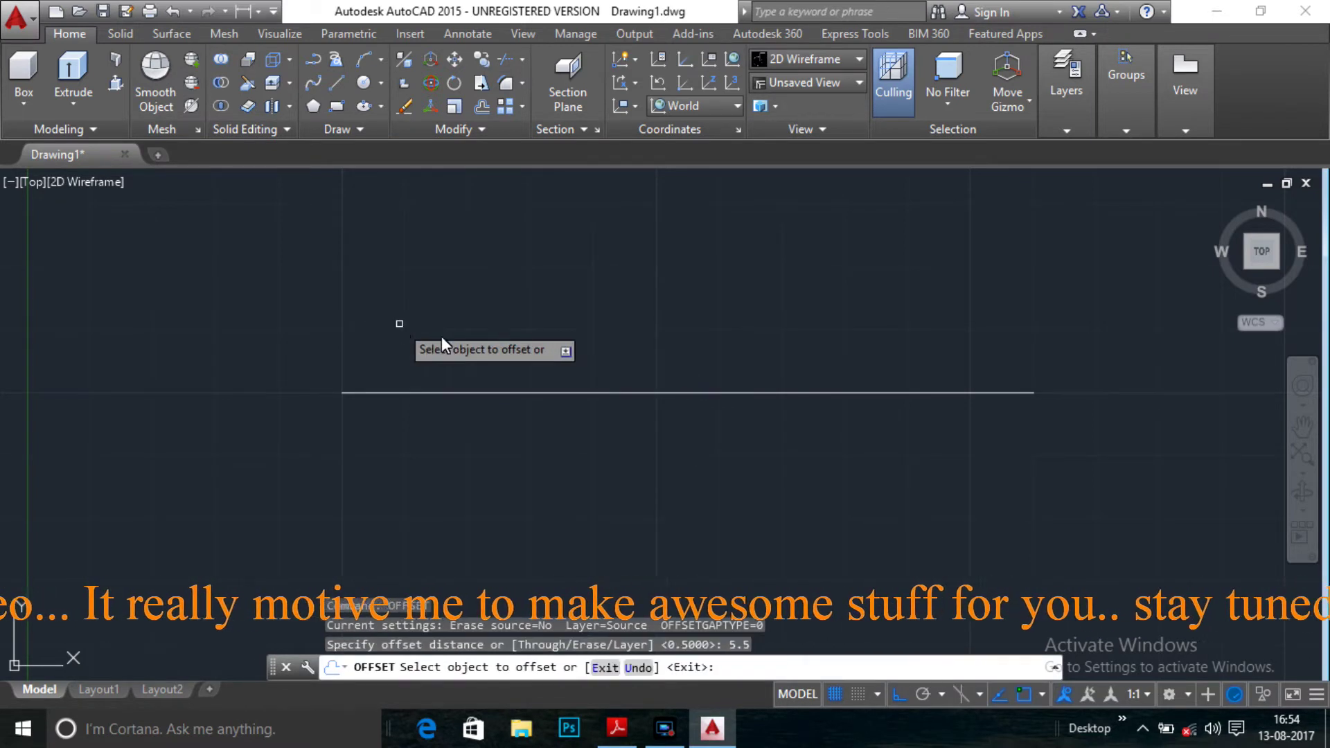
click(626, 393)
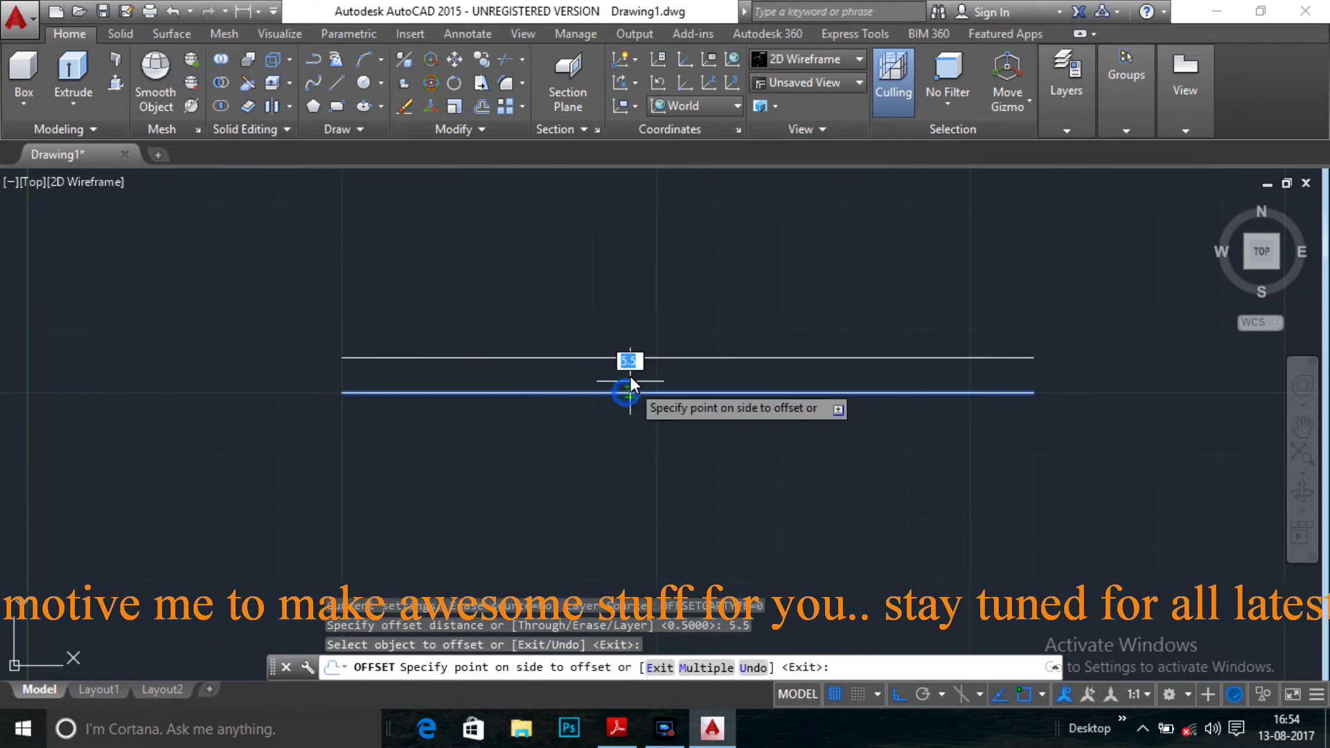
click(637, 393)
click(635, 433)
key(Escape)
scroll(655, 422, down, 2)
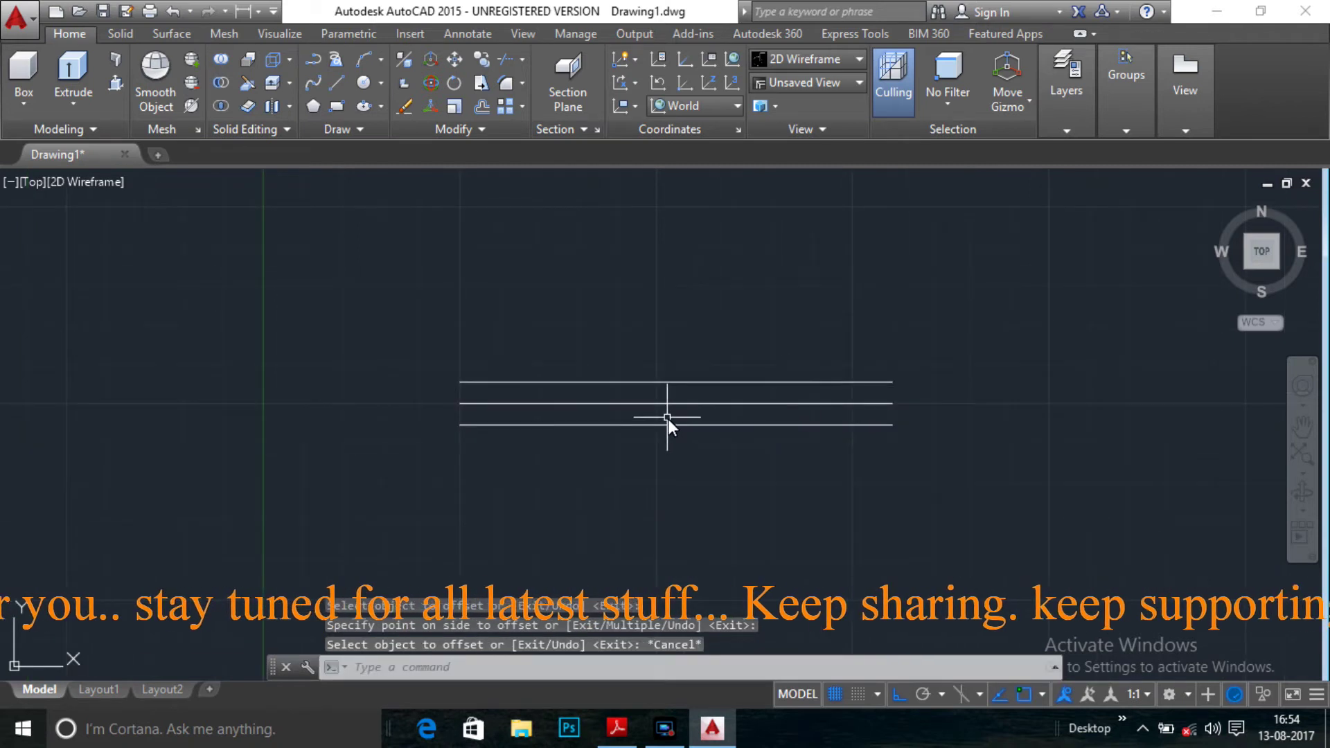
key(alt+Tab)
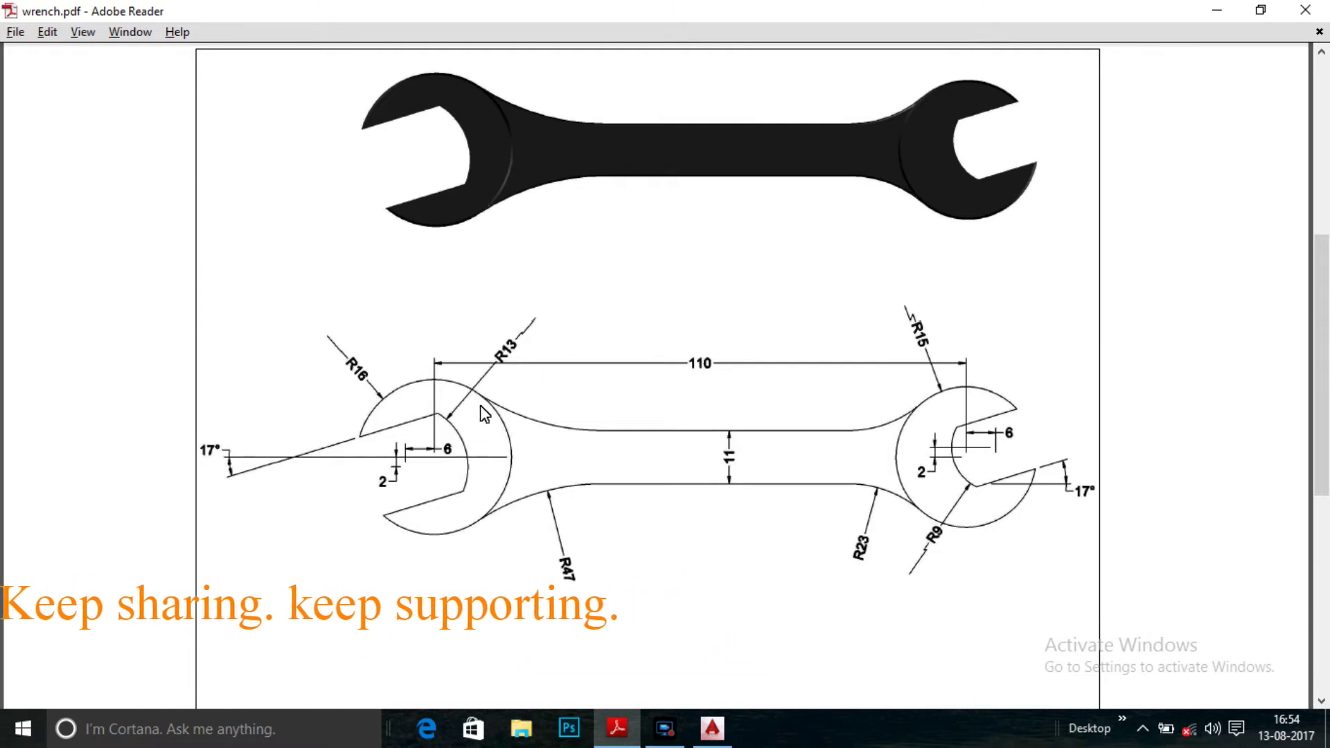
key(alt+Tab)
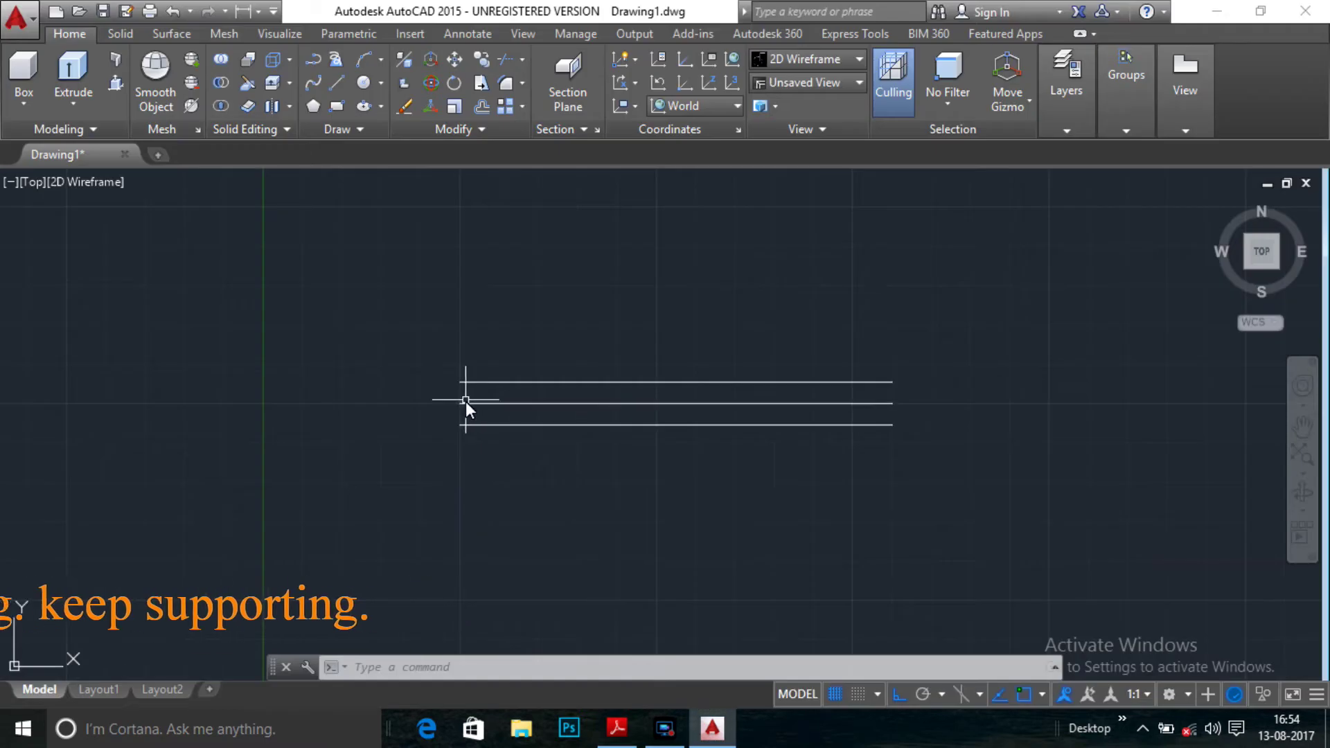
- Draw radius-16 and radius-13 circles centred on the middle line's left endpoint, then recheck the PDF
text(c)
key(Return)
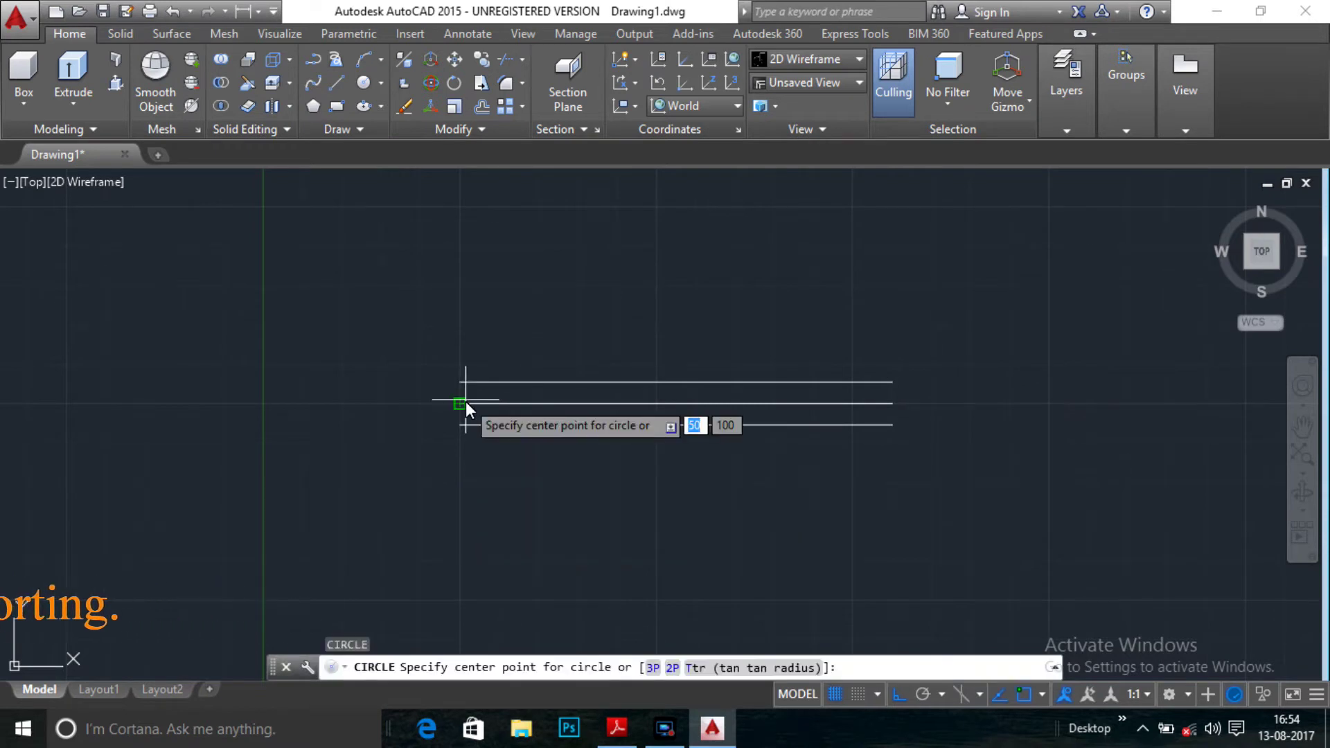
click(464, 409)
text(16)
key(Return)
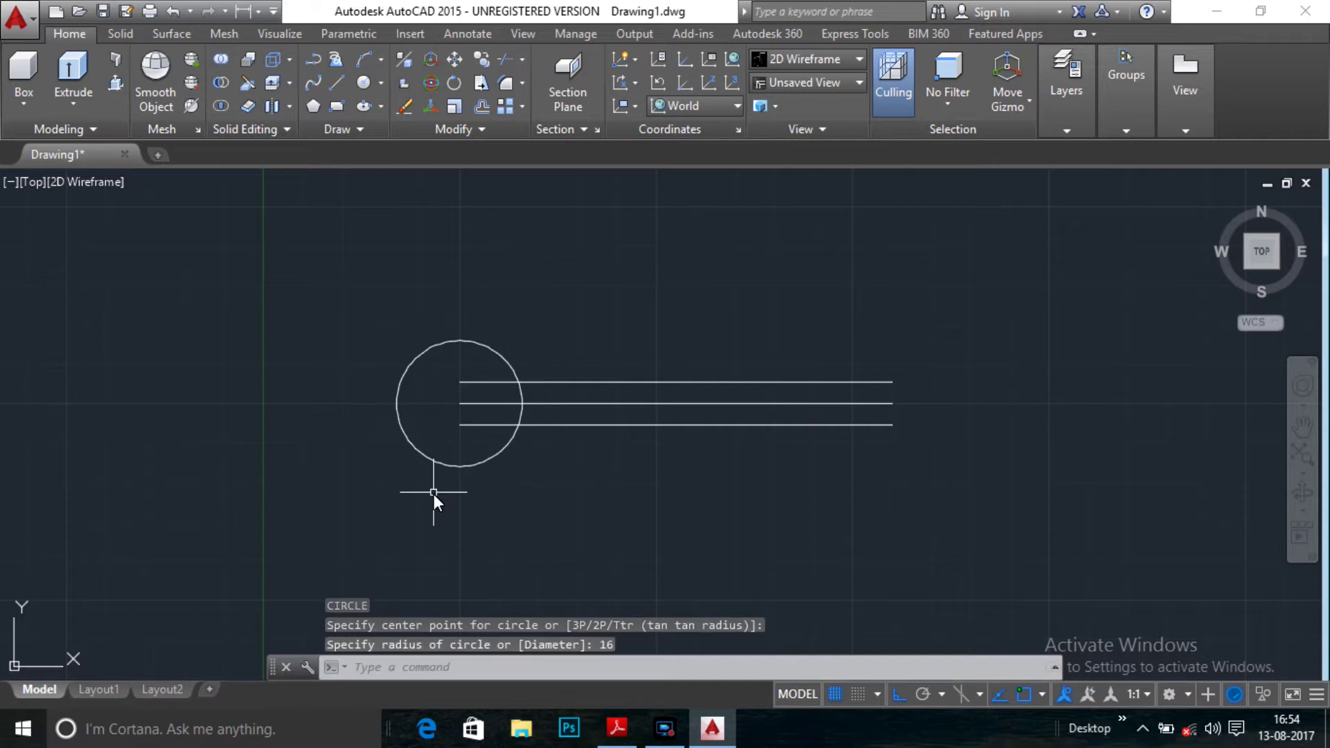
key(Return)
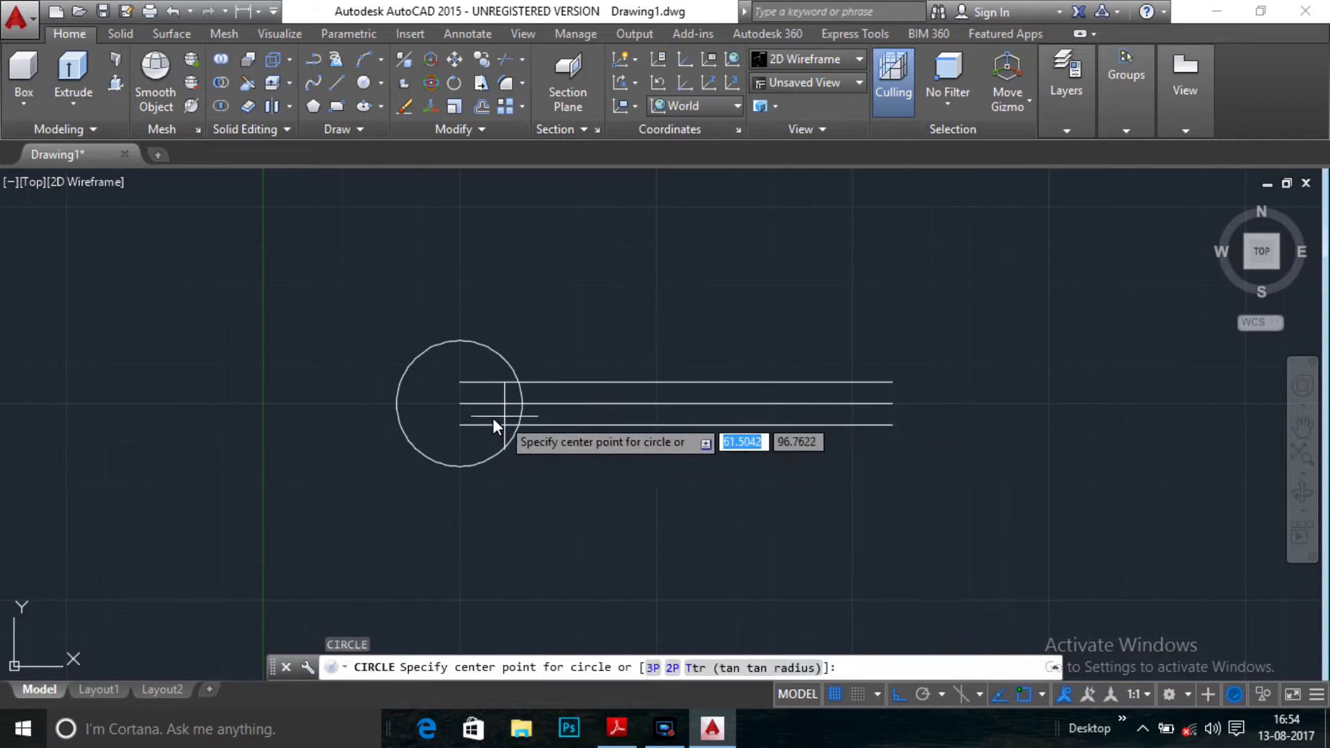
click(460, 404)
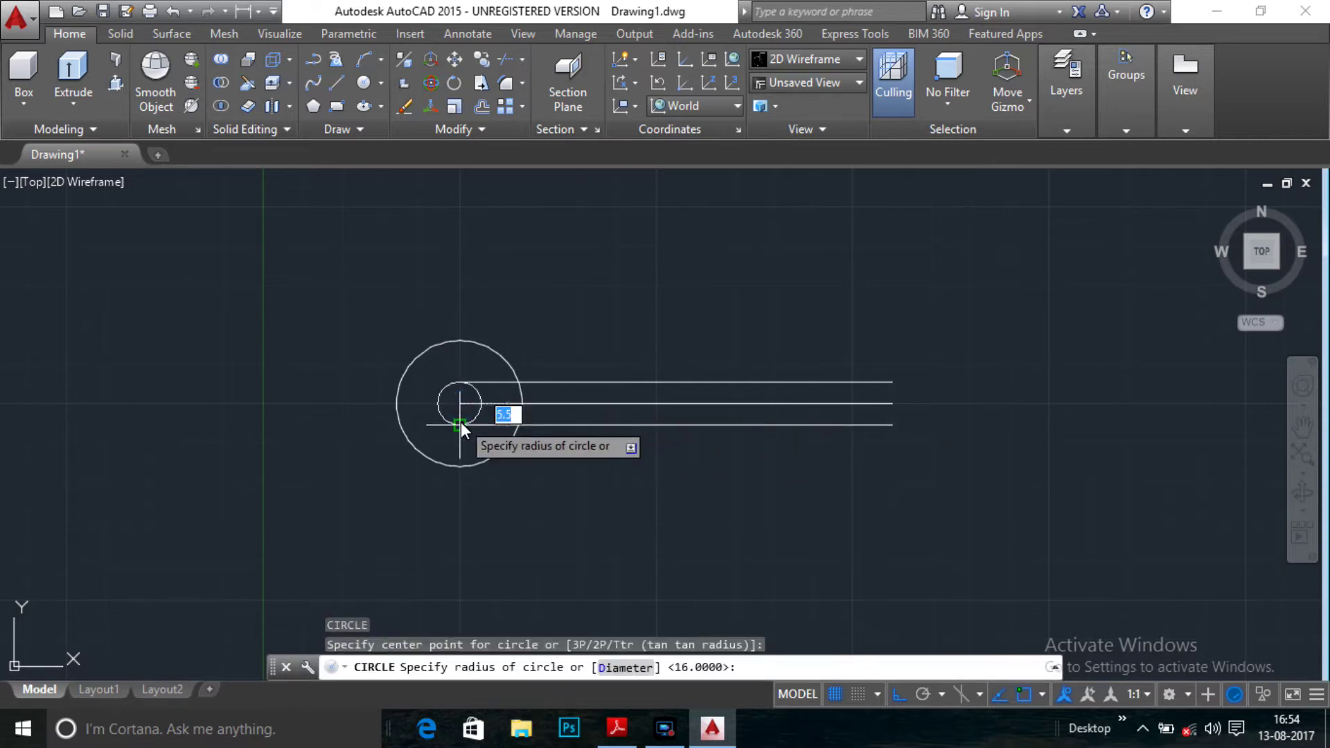
text(13)
key(Return)
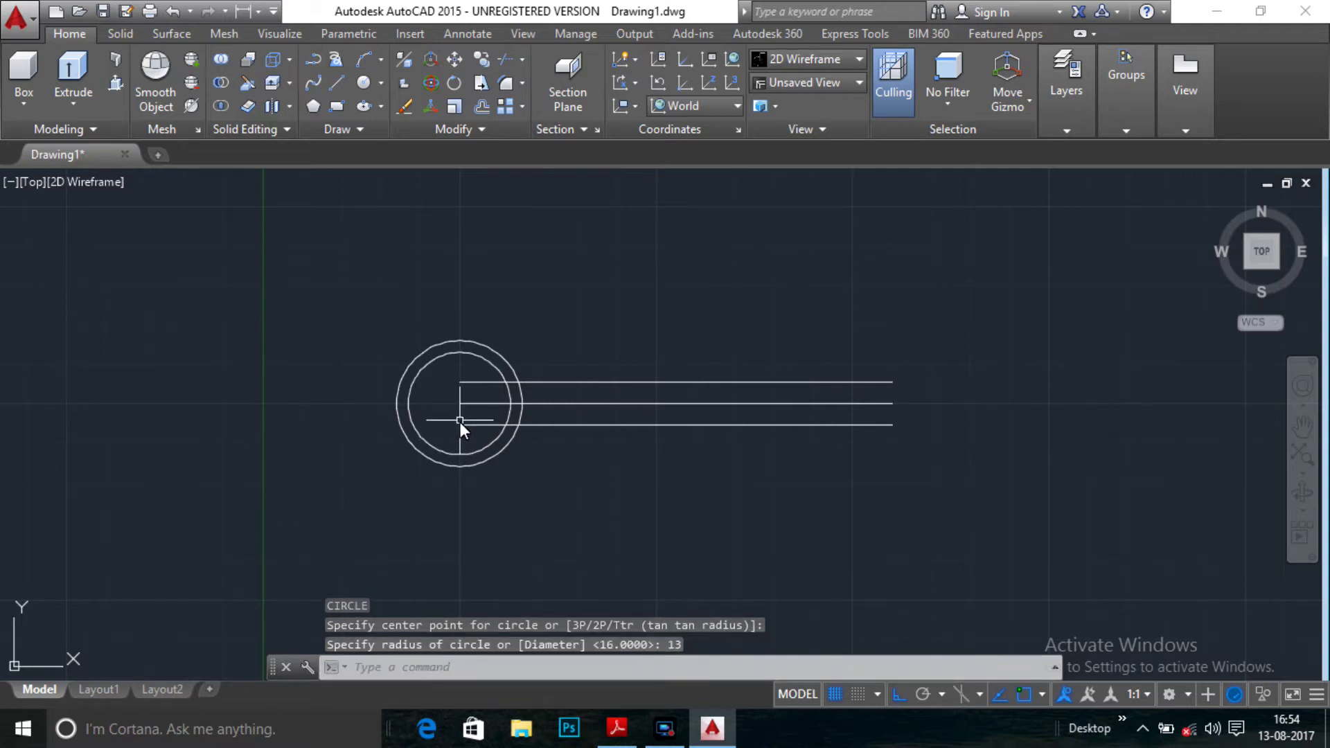
key(alt+Tab)
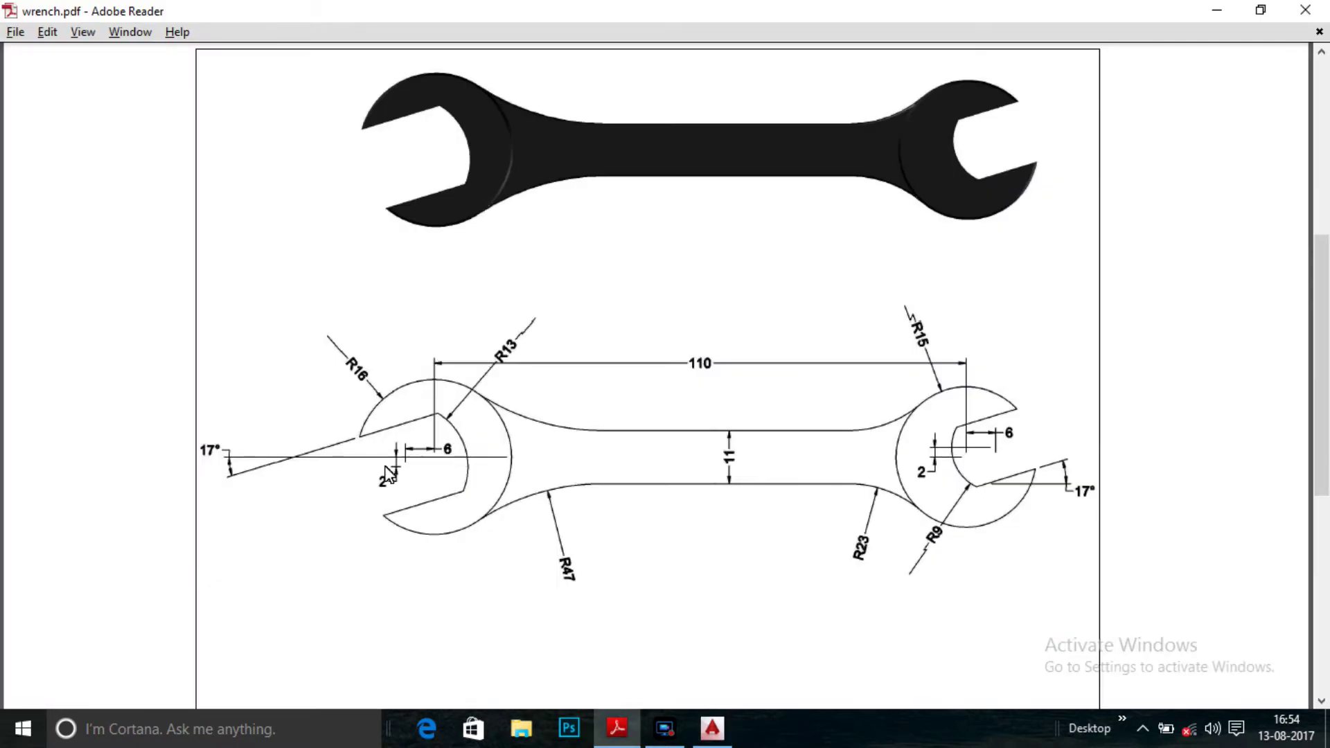
key(alt+Tab)
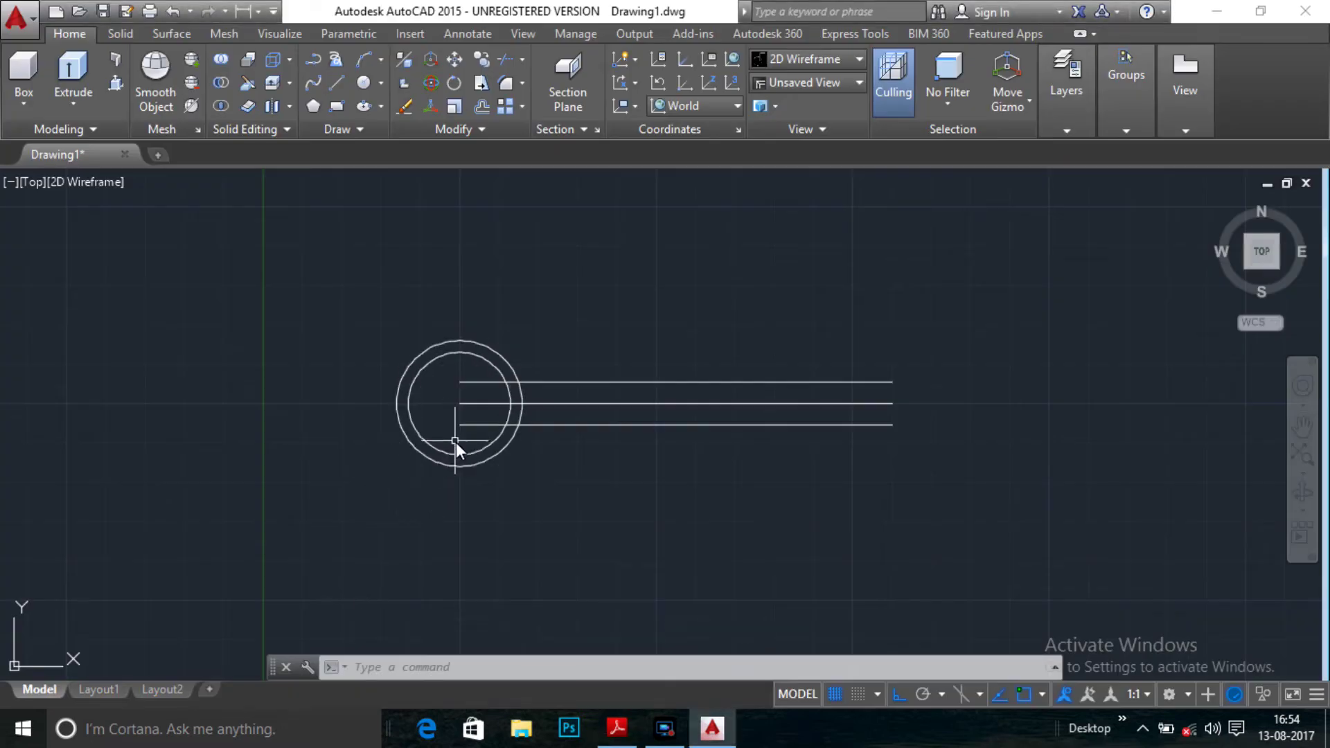
- With Ortho on, move the radius-13 circle 6 units to the left from its centre
text(m)
key(Return)
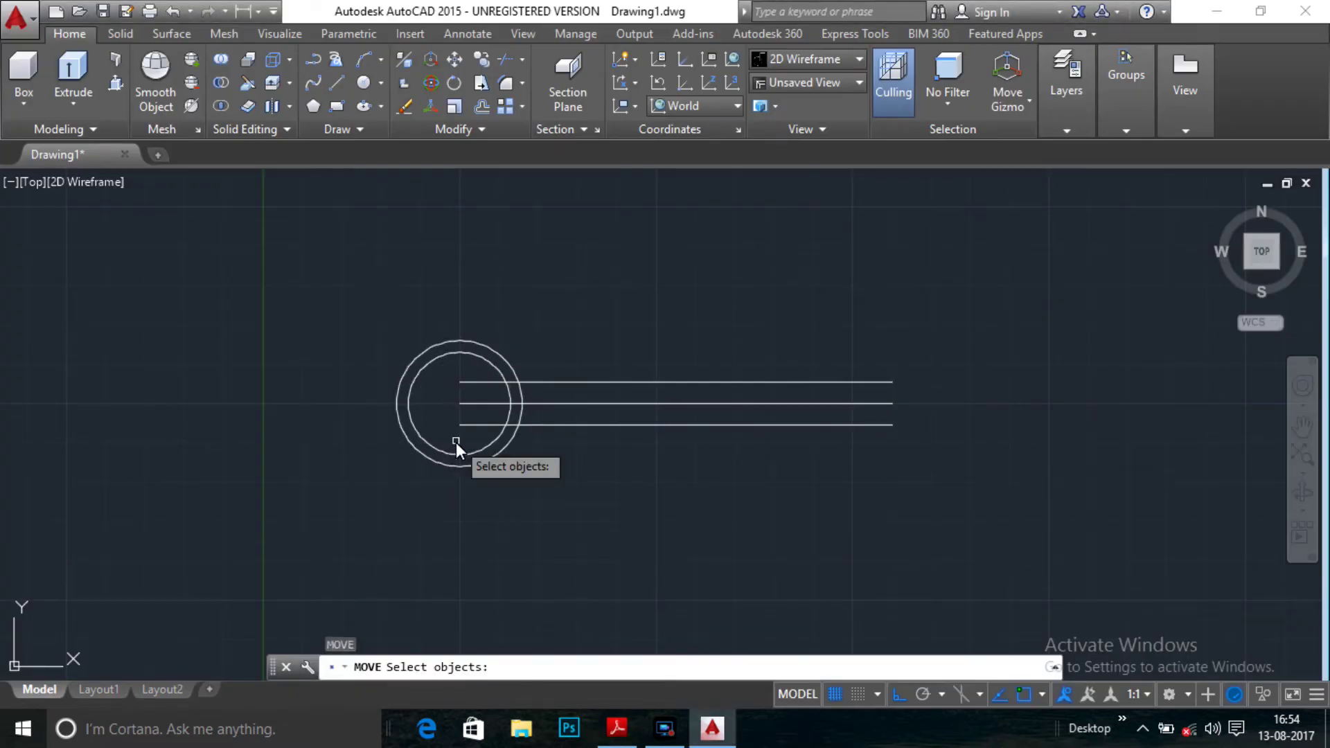
click(472, 459)
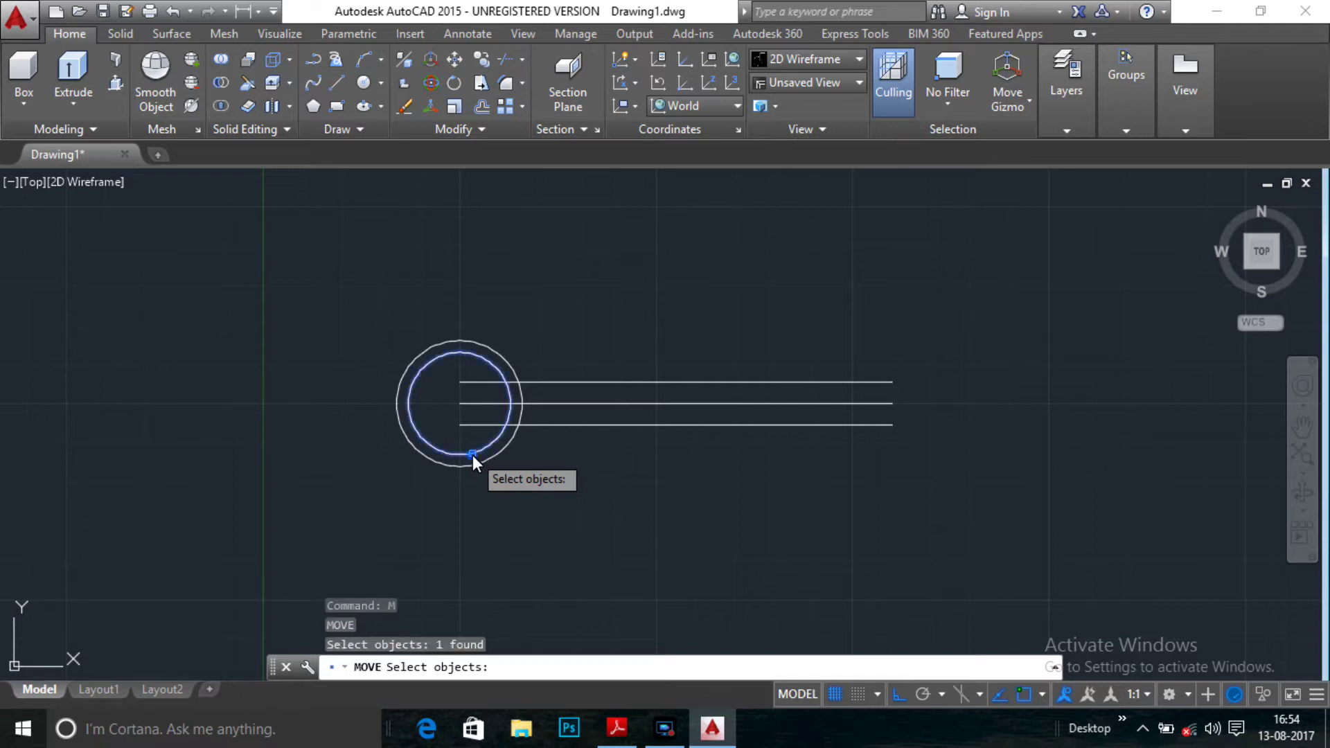
key(Return)
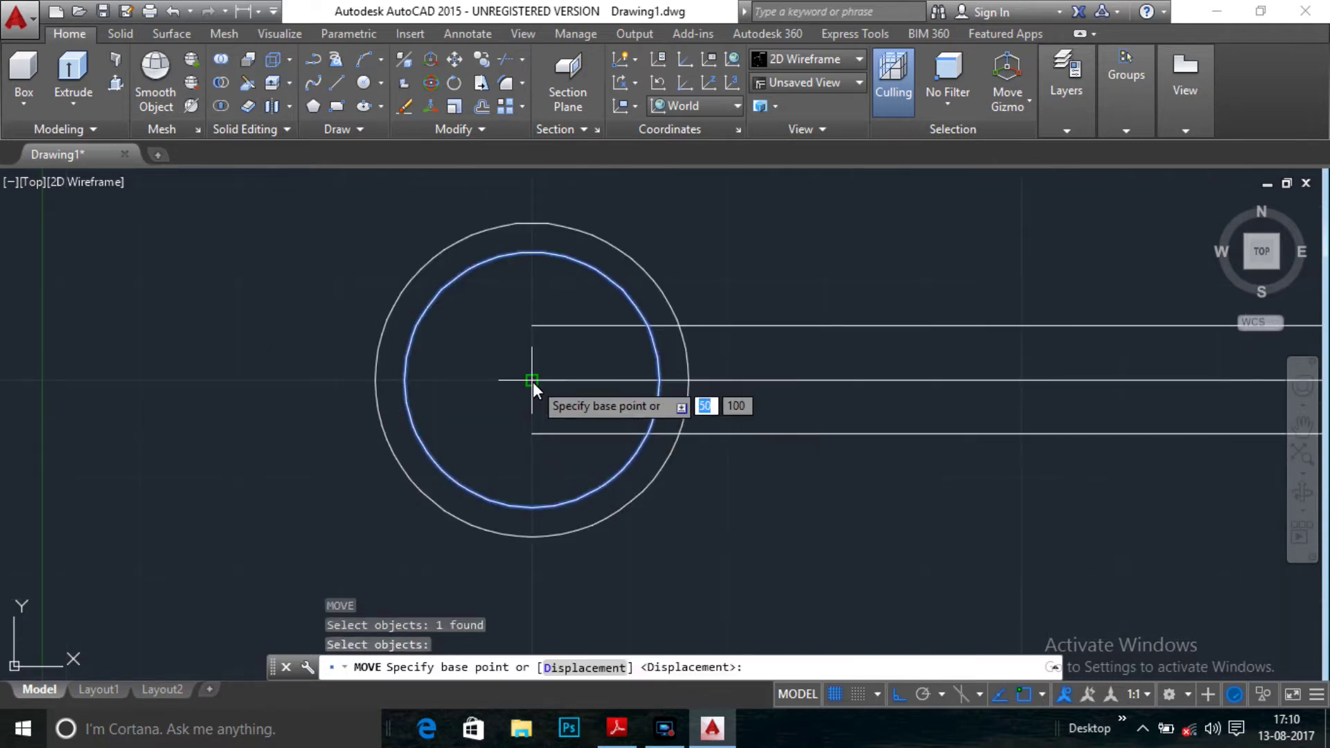
click(532, 381)
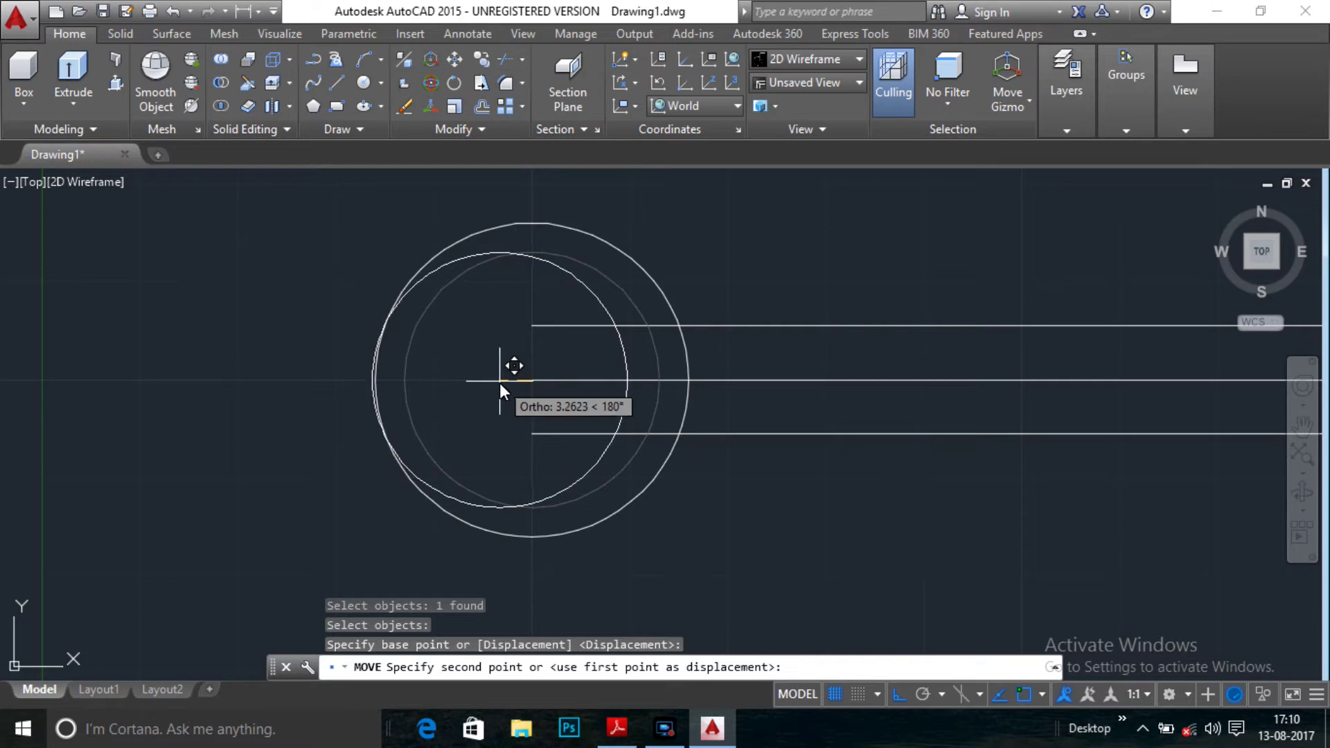
key(F8)
key(F8)
text(6)
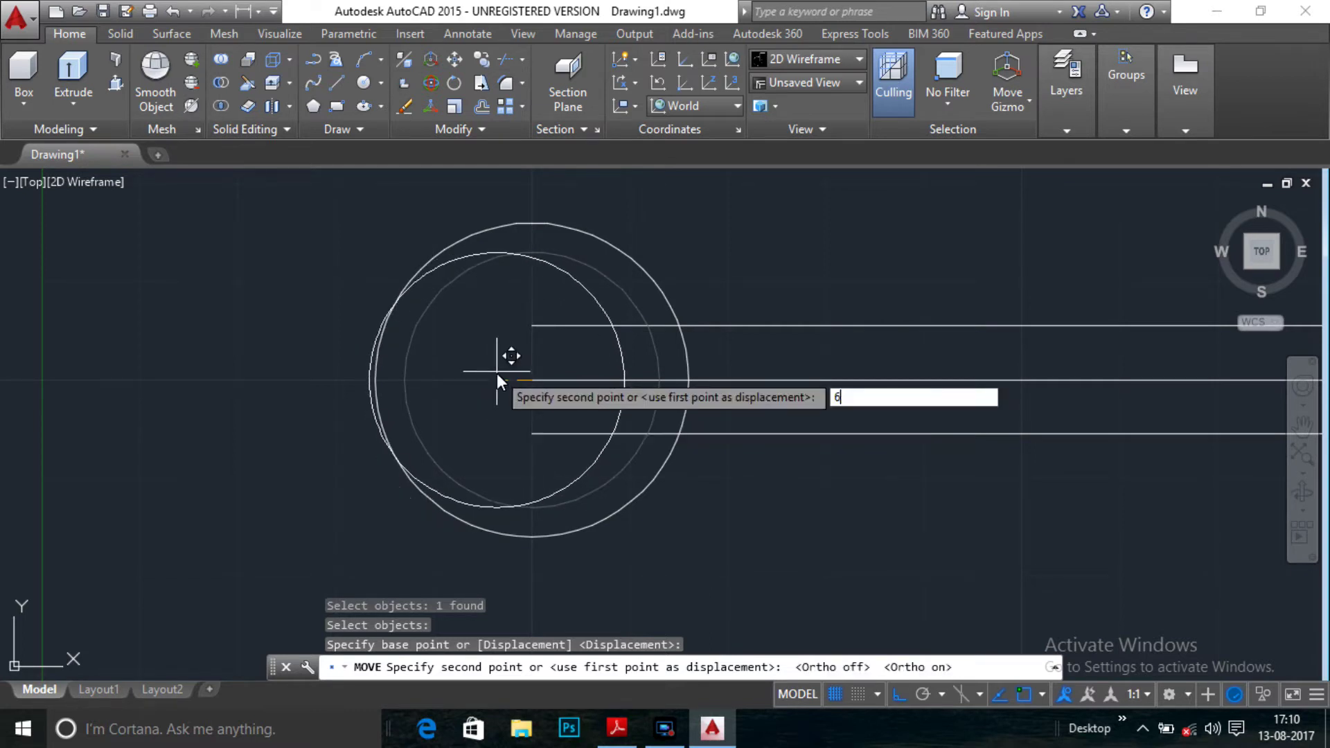
key(Return)
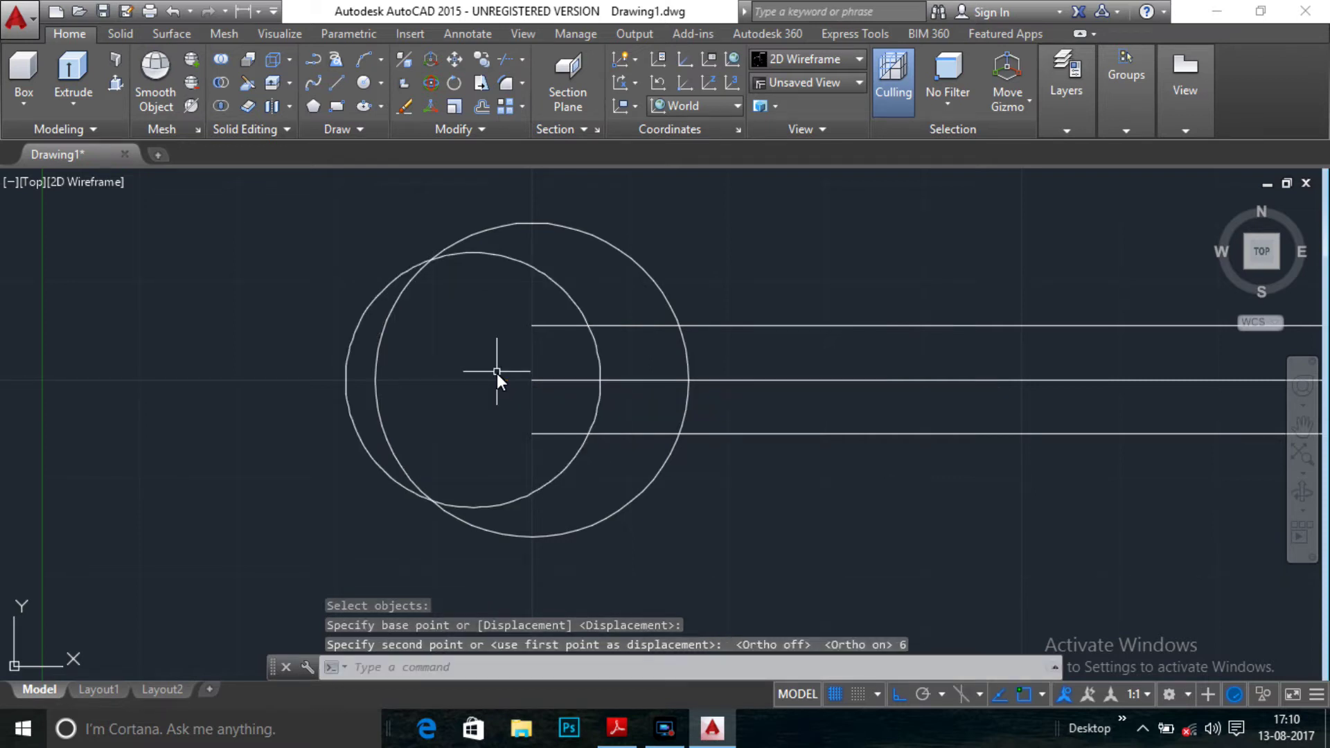
- Move the radius-13 circle a further 2 units down
key(Return)
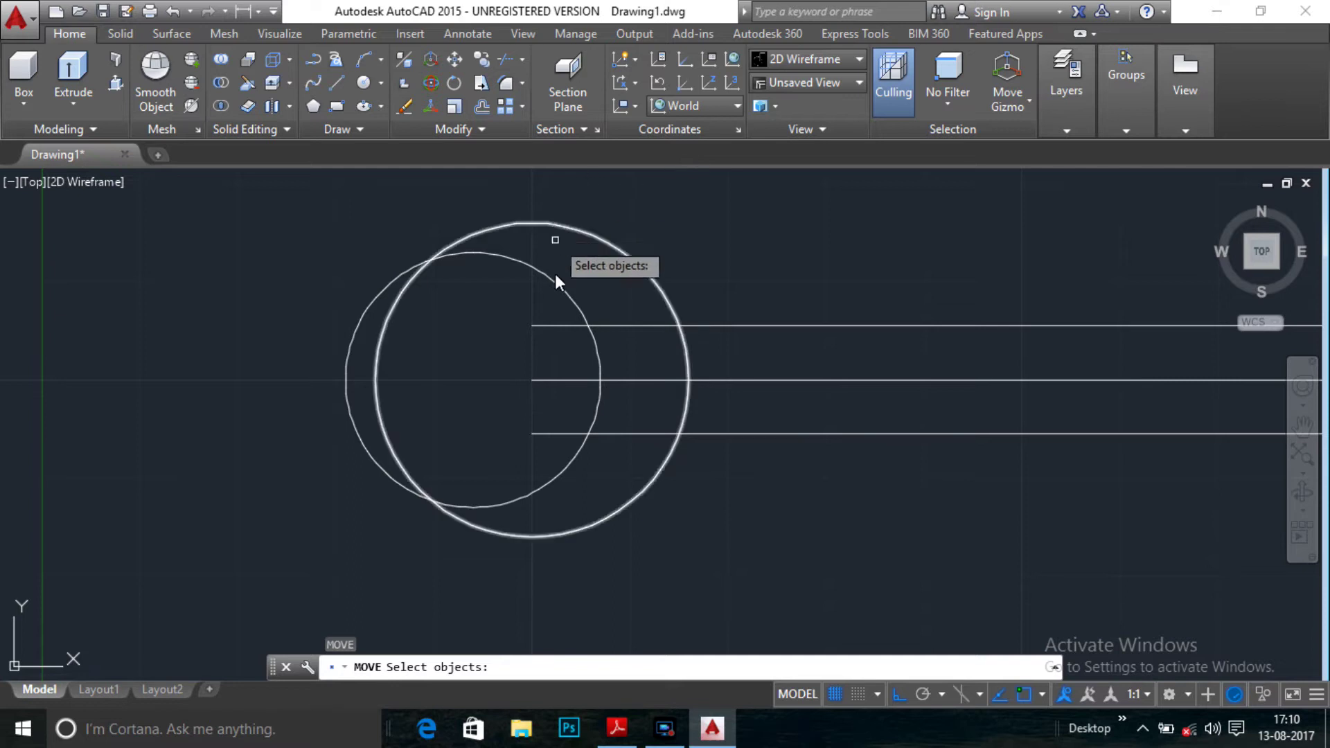
click(556, 288)
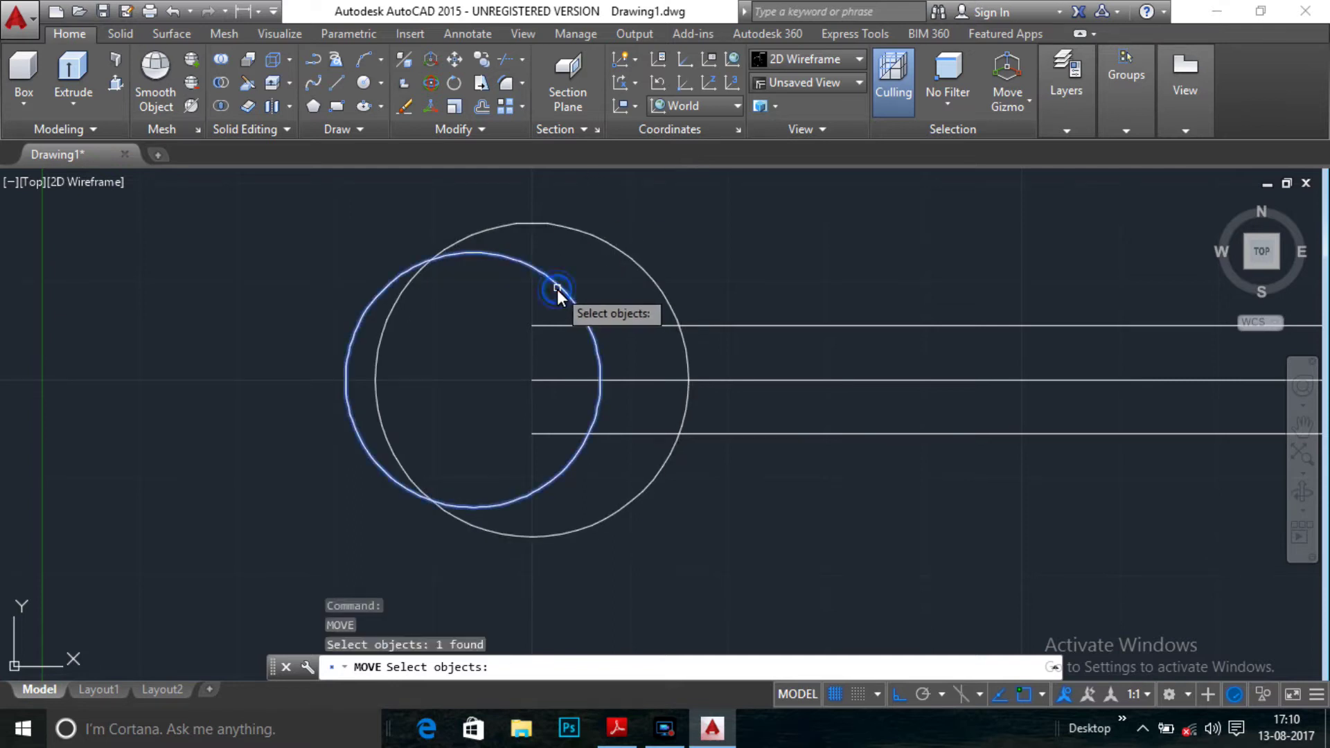
key(Return)
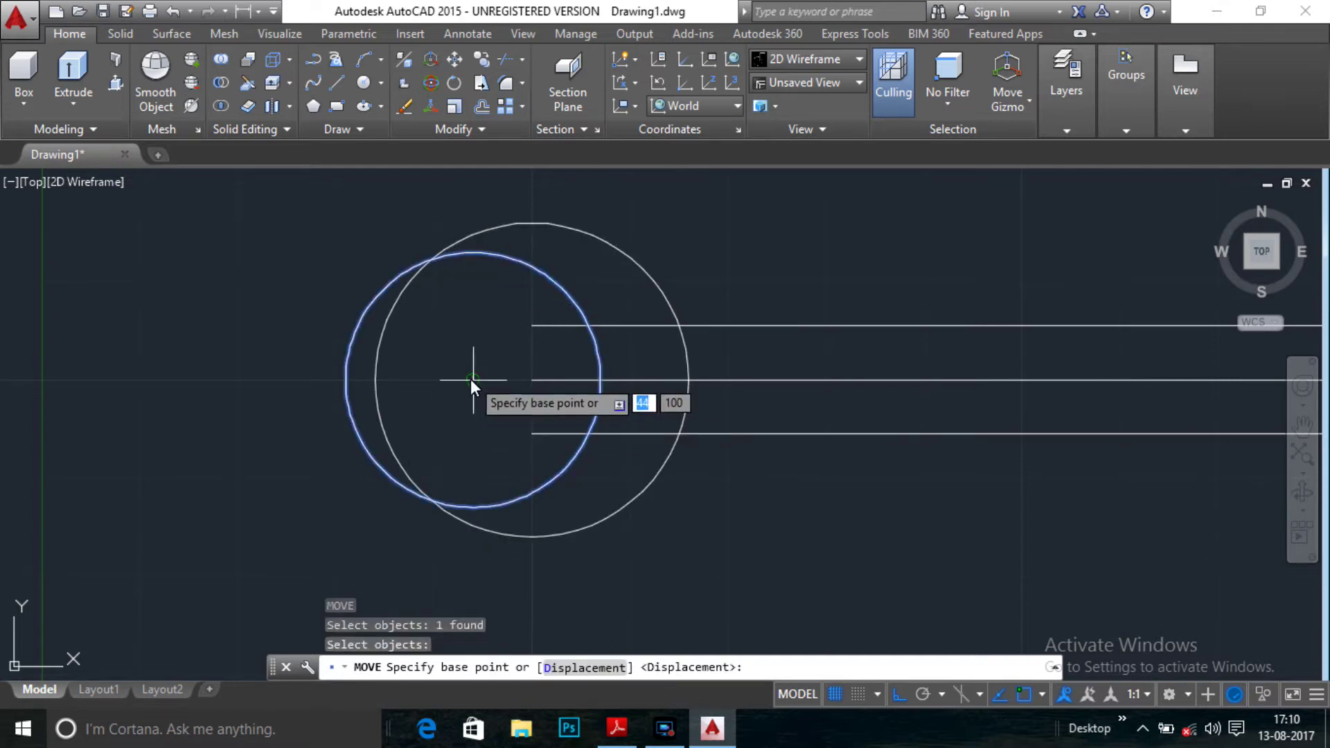
click(472, 380)
text(2)
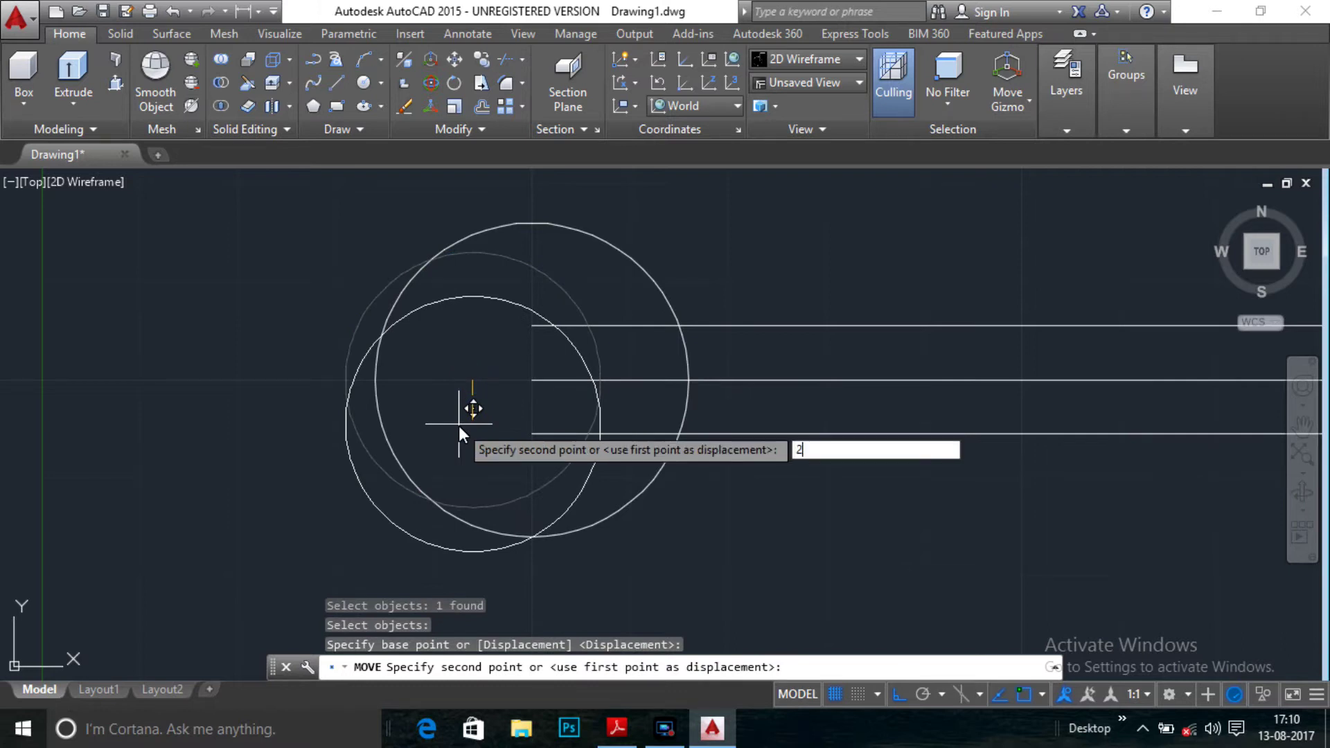
key(Return)
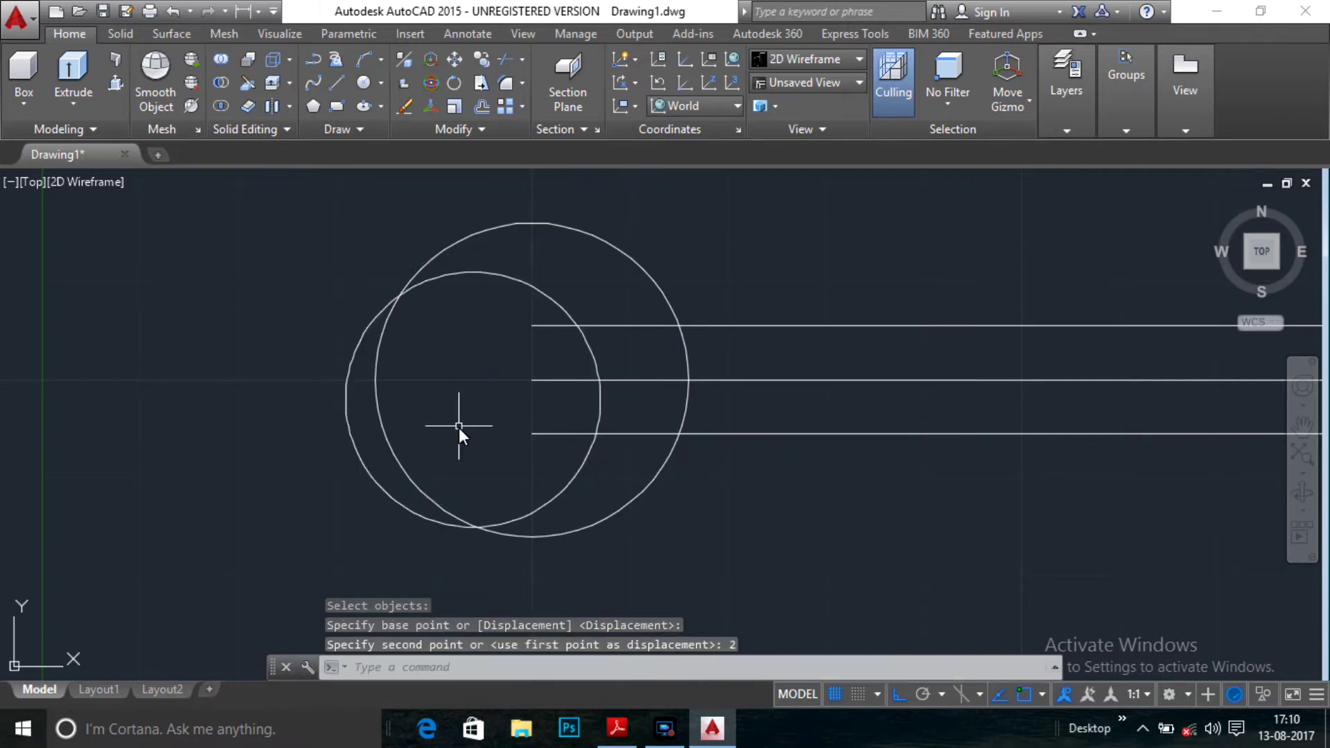
scroll(485, 422, down, 2)
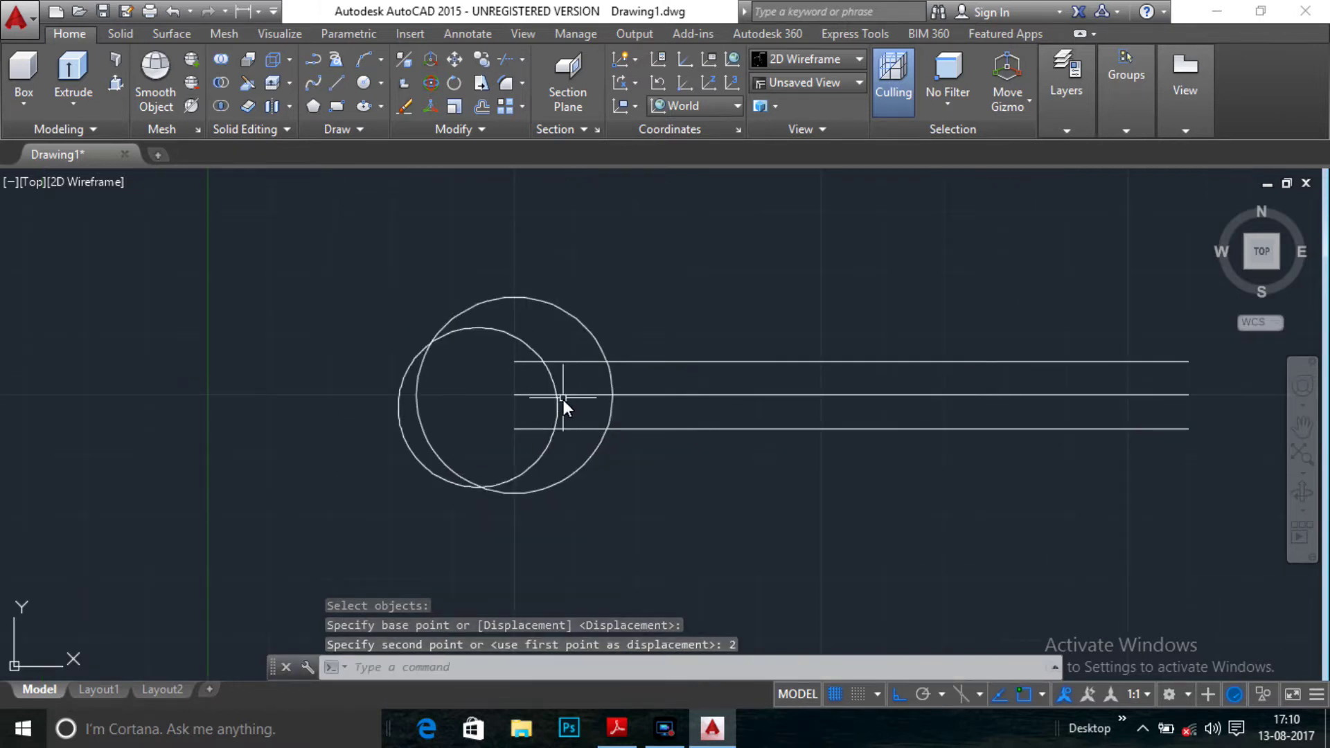
scroll(562, 405, down, 2)
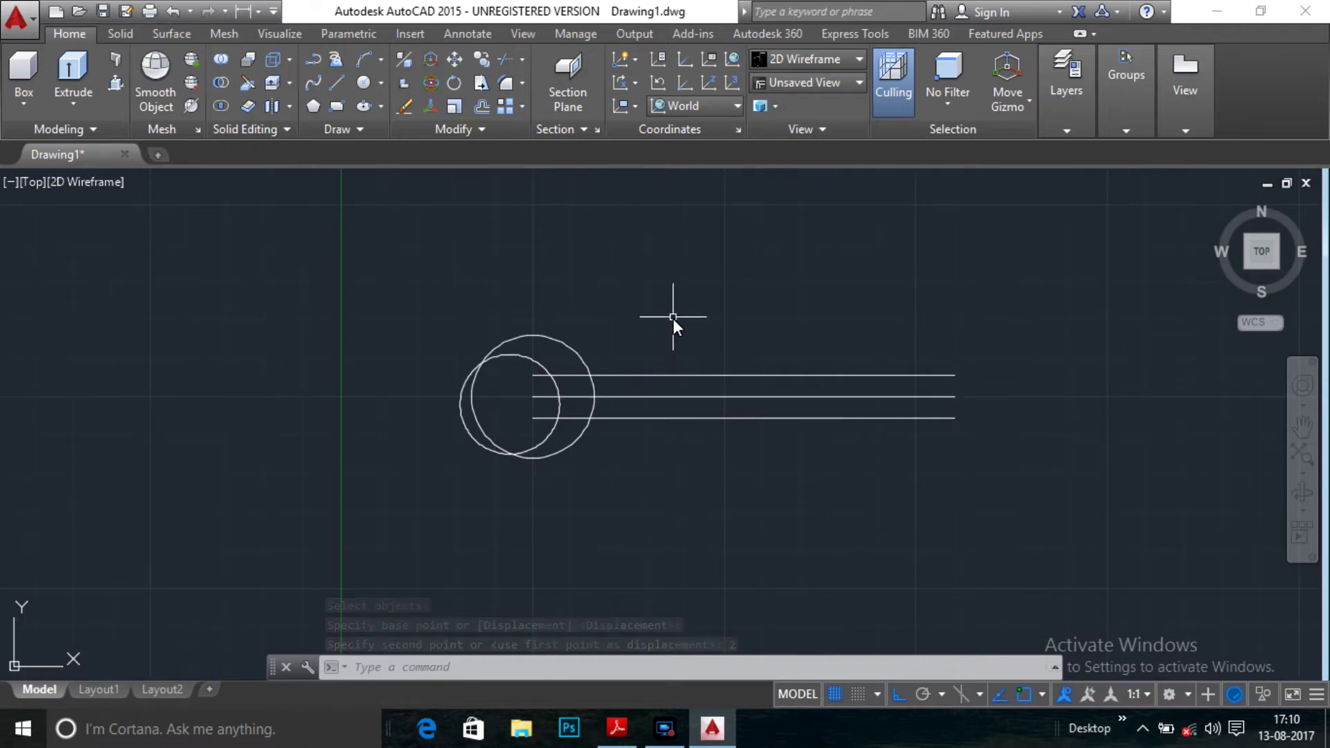
- Draw an open three-line shape above the circles: top edge, 17-unit vertical side, bottom edge
text(L)
key(Return)
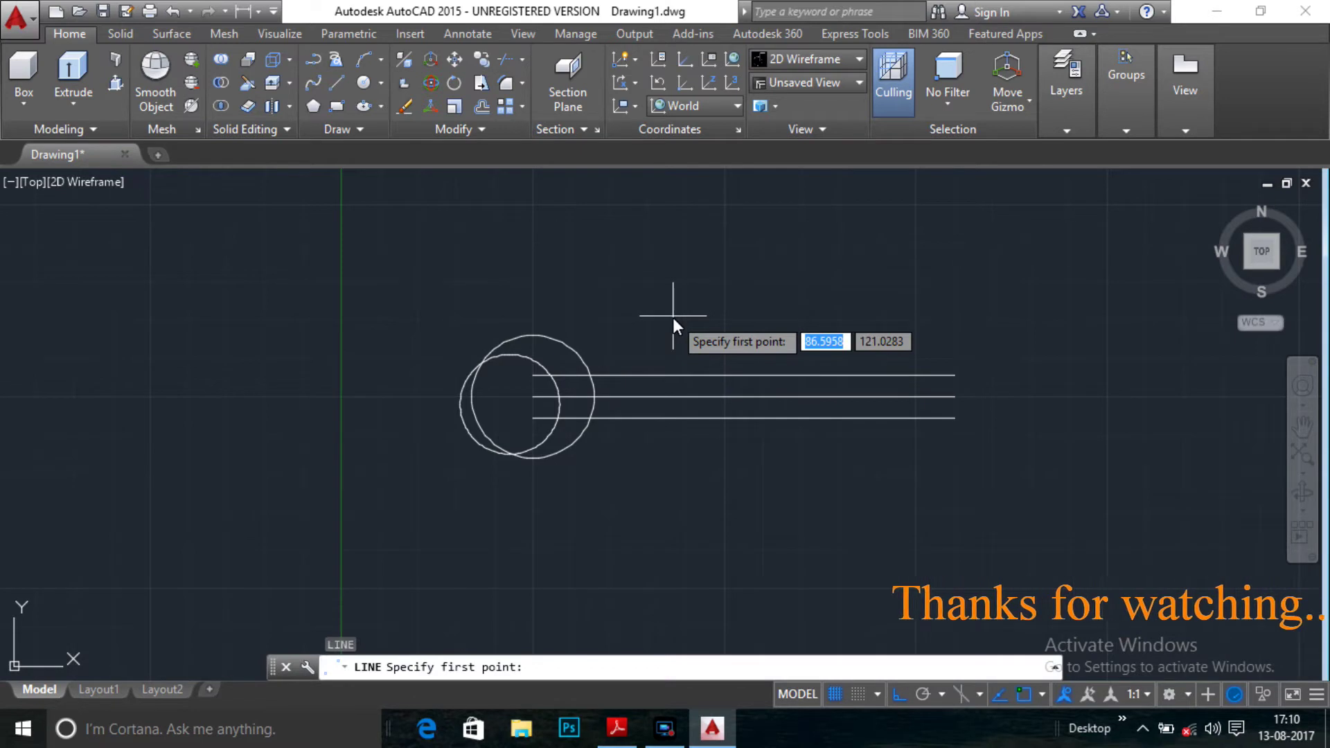
click(656, 245)
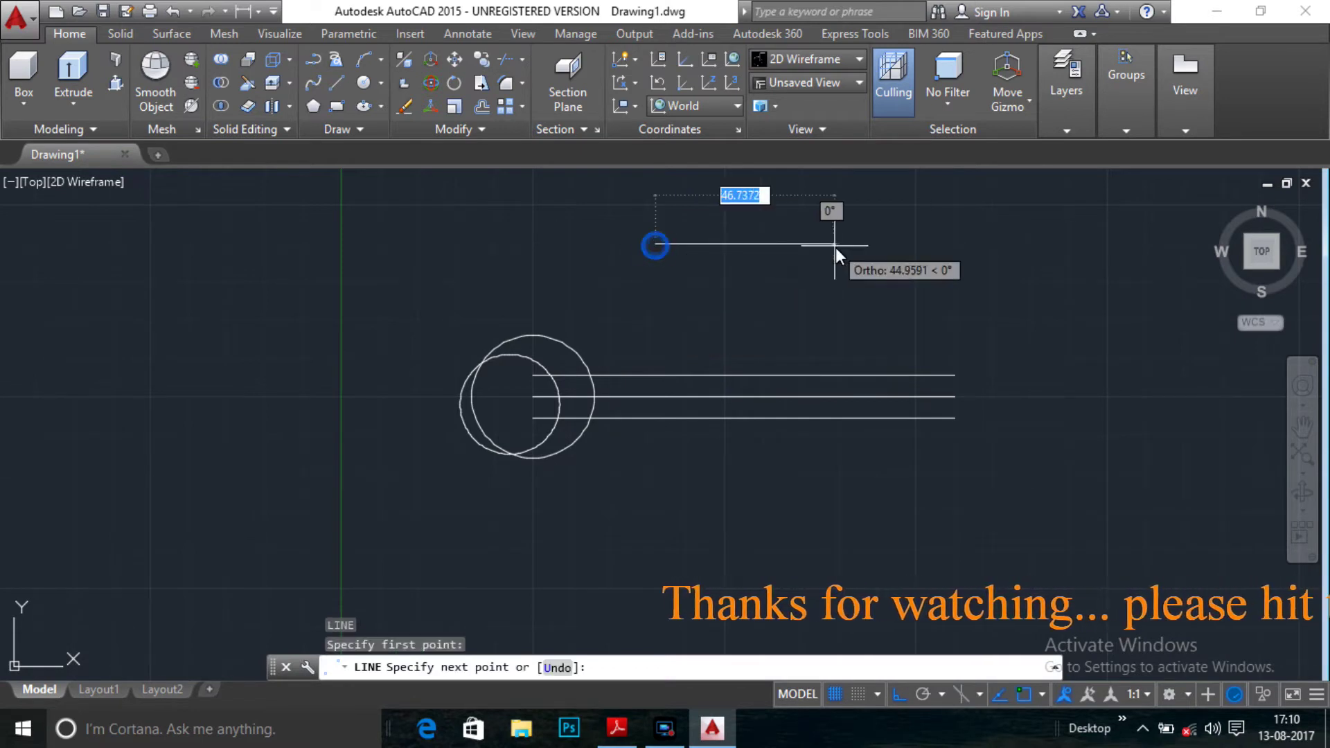
click(768, 247)
text(17)
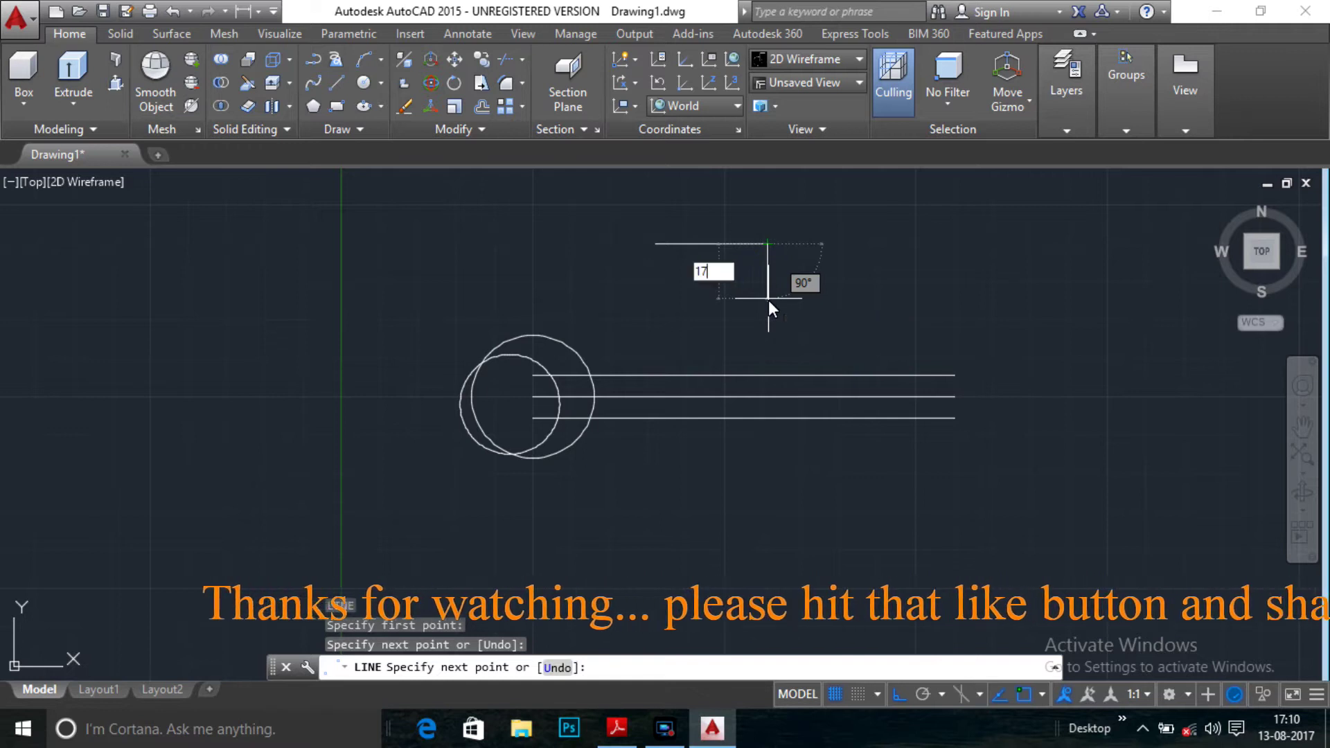
key(Return)
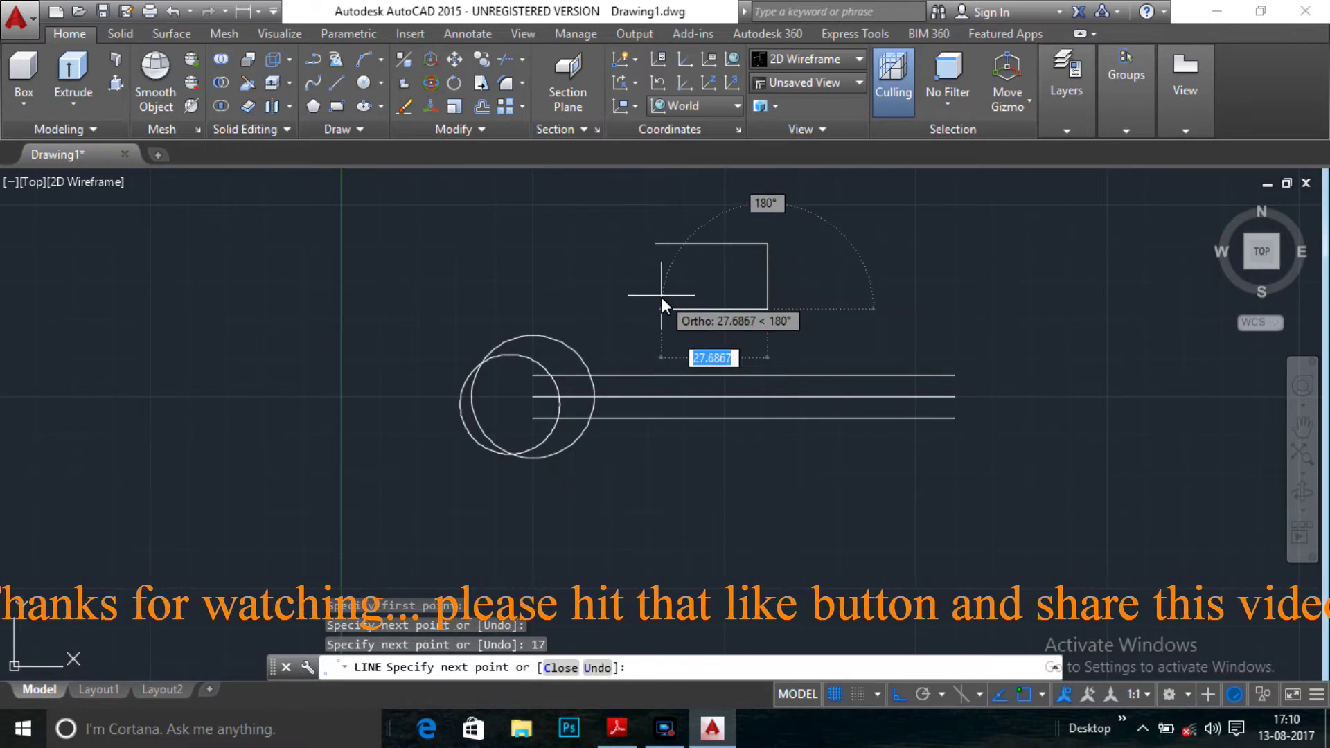
click(662, 309)
key(Return)
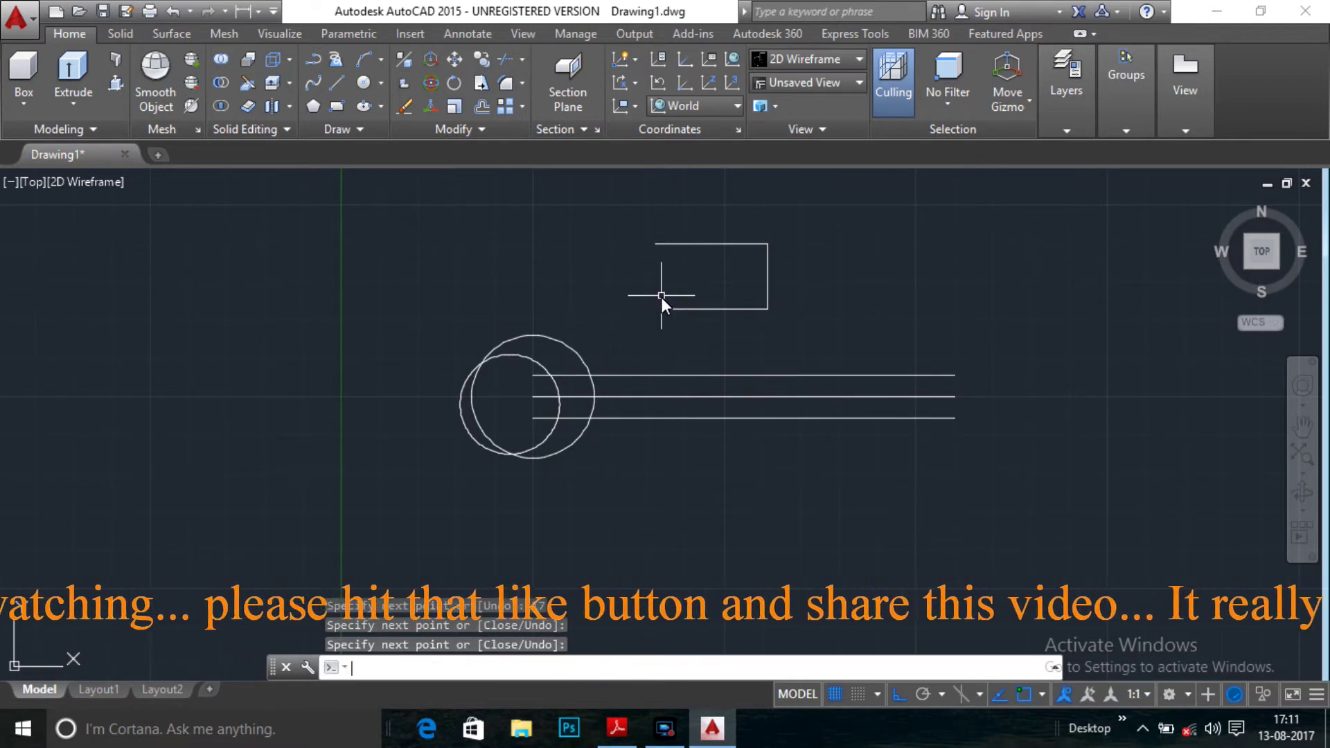
- Rotate the open shape's three lines 17° about a point on its right edge, Ortho off
text(ro)
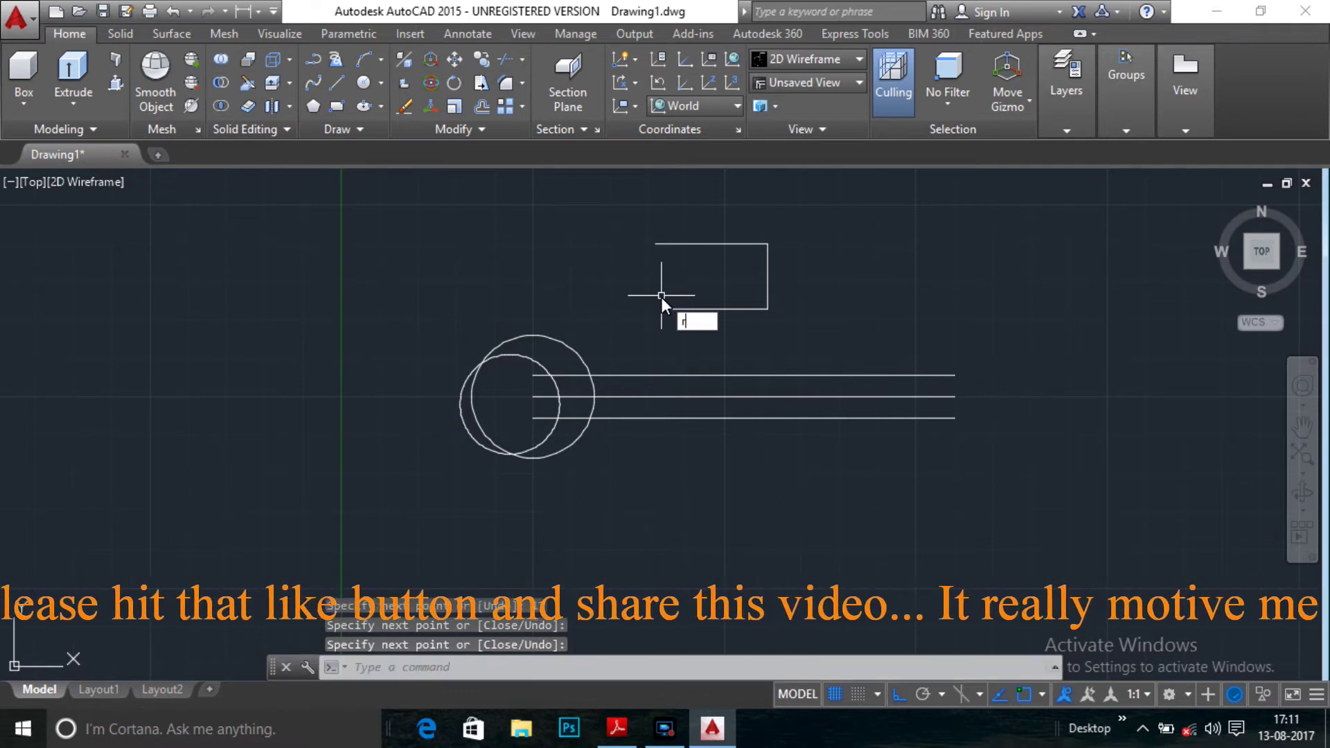
key(Return)
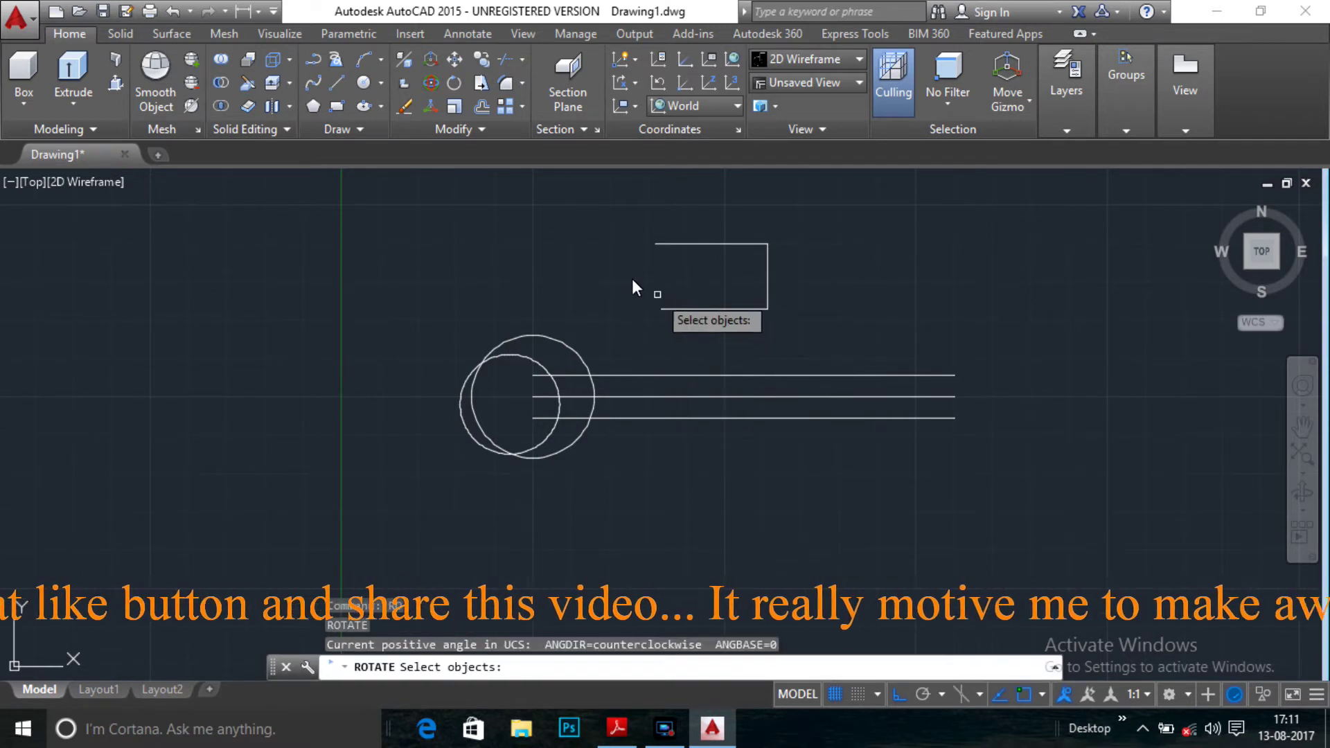
click(641, 222)
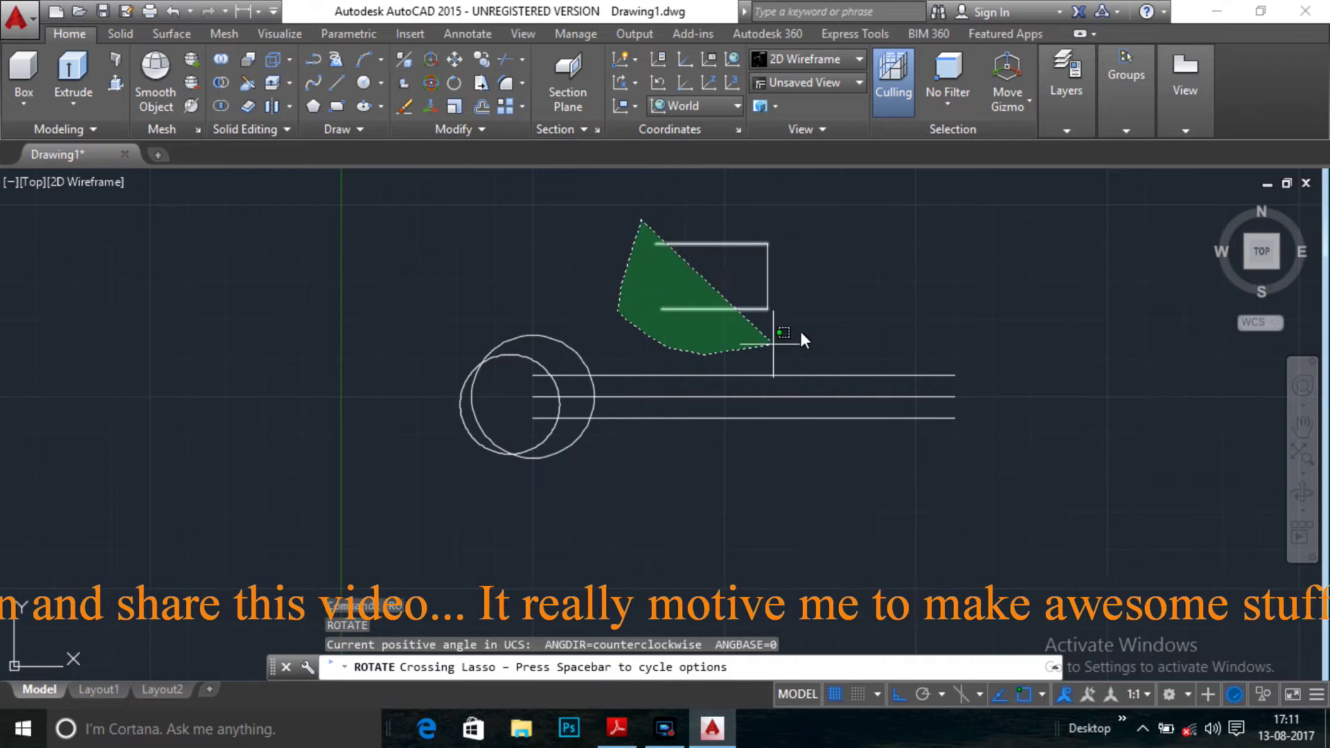
drag(617, 314, 731, 206)
key(Return)
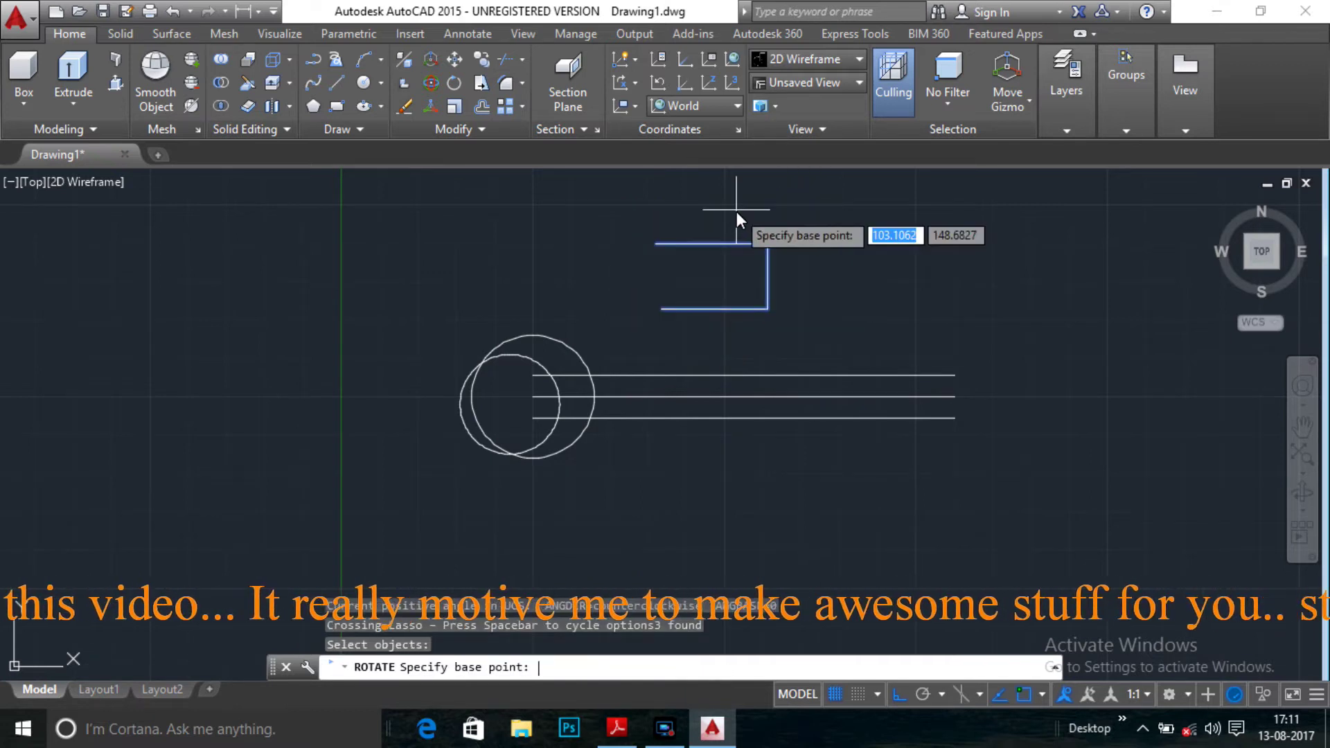
click(767, 277)
key(F8)
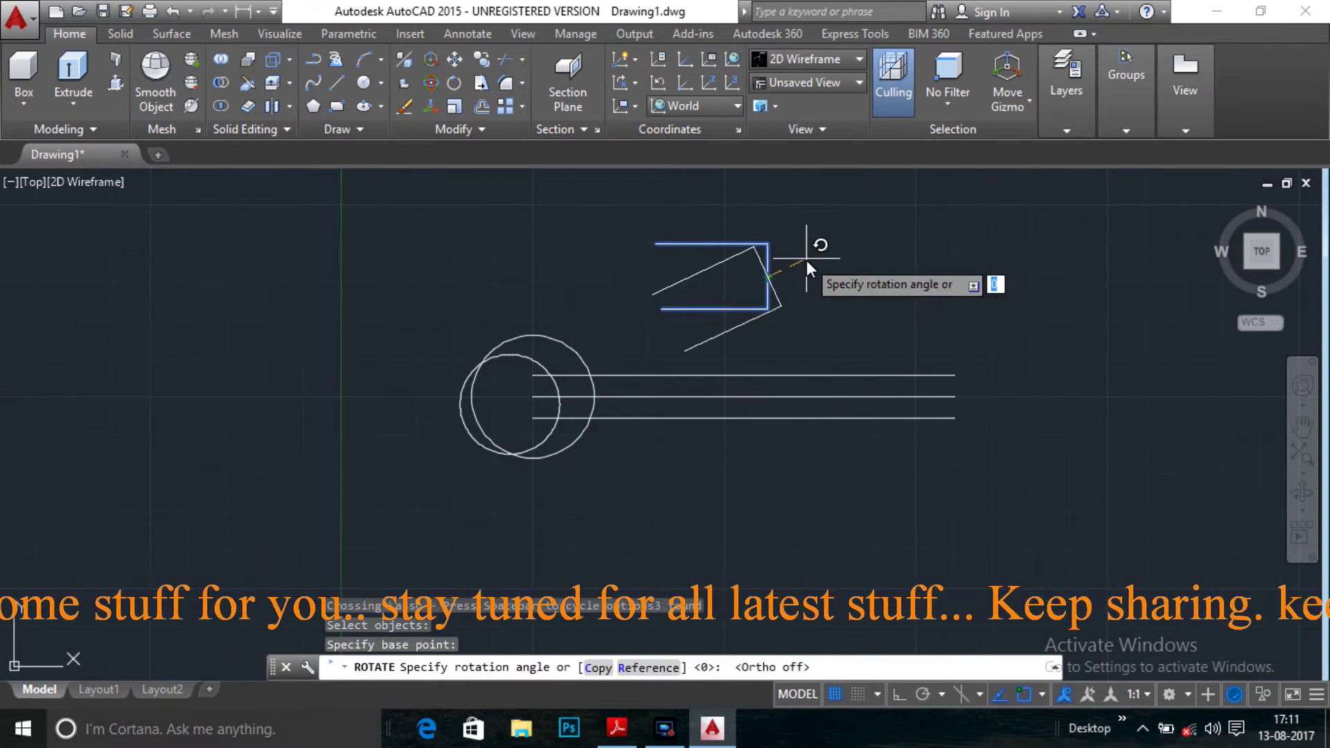
text(17)
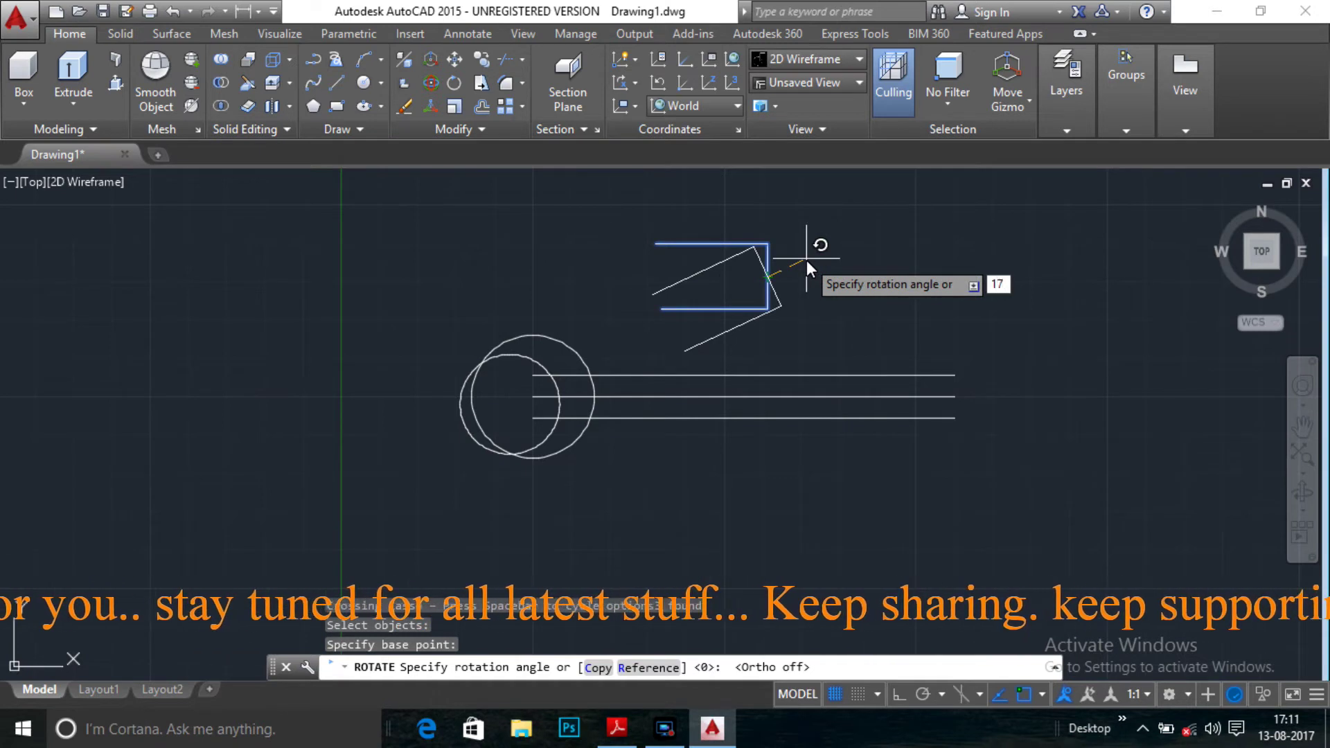
key(Return)
- Move the tilted shape from its right-side point onto the middle line's left endpoint
text(m)
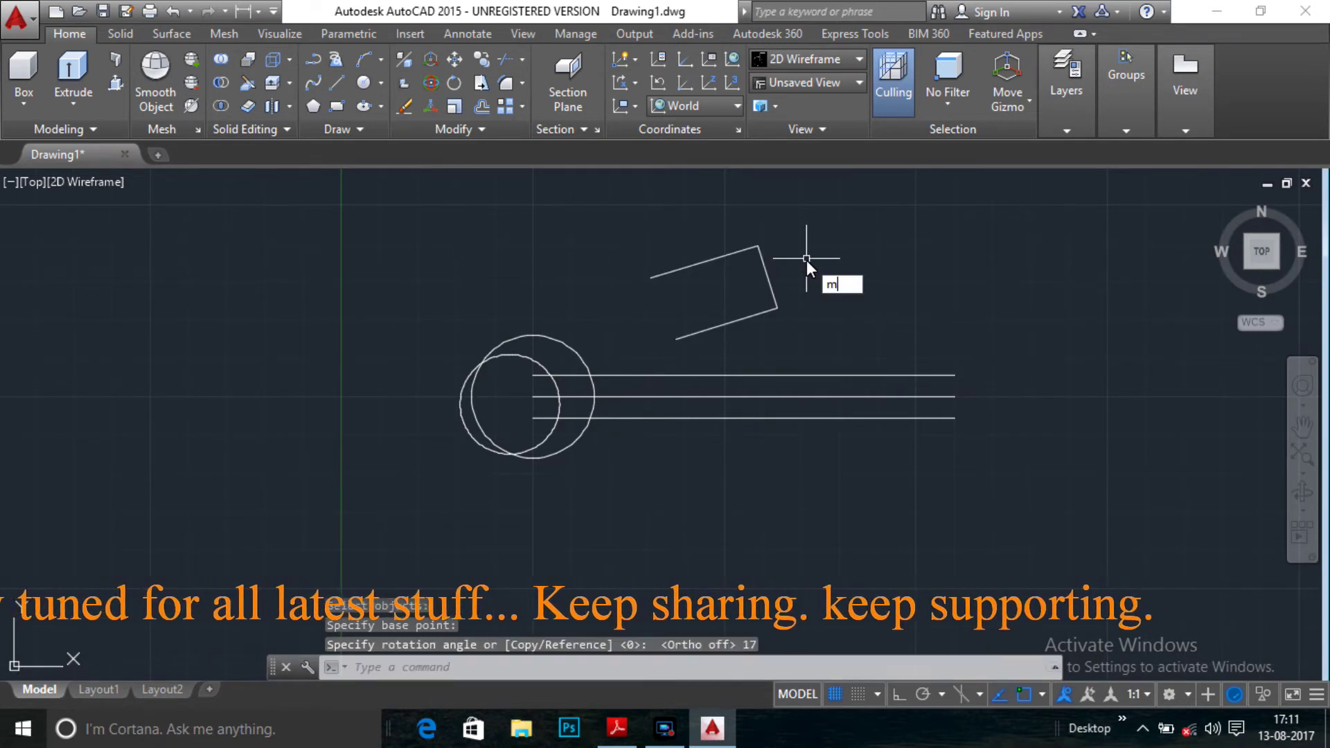
key(Return)
mouse_move(645, 234)
mouse_down()
mouse_move(795, 260)
mouse_move(780, 255)
mouse_up()
key(Return)
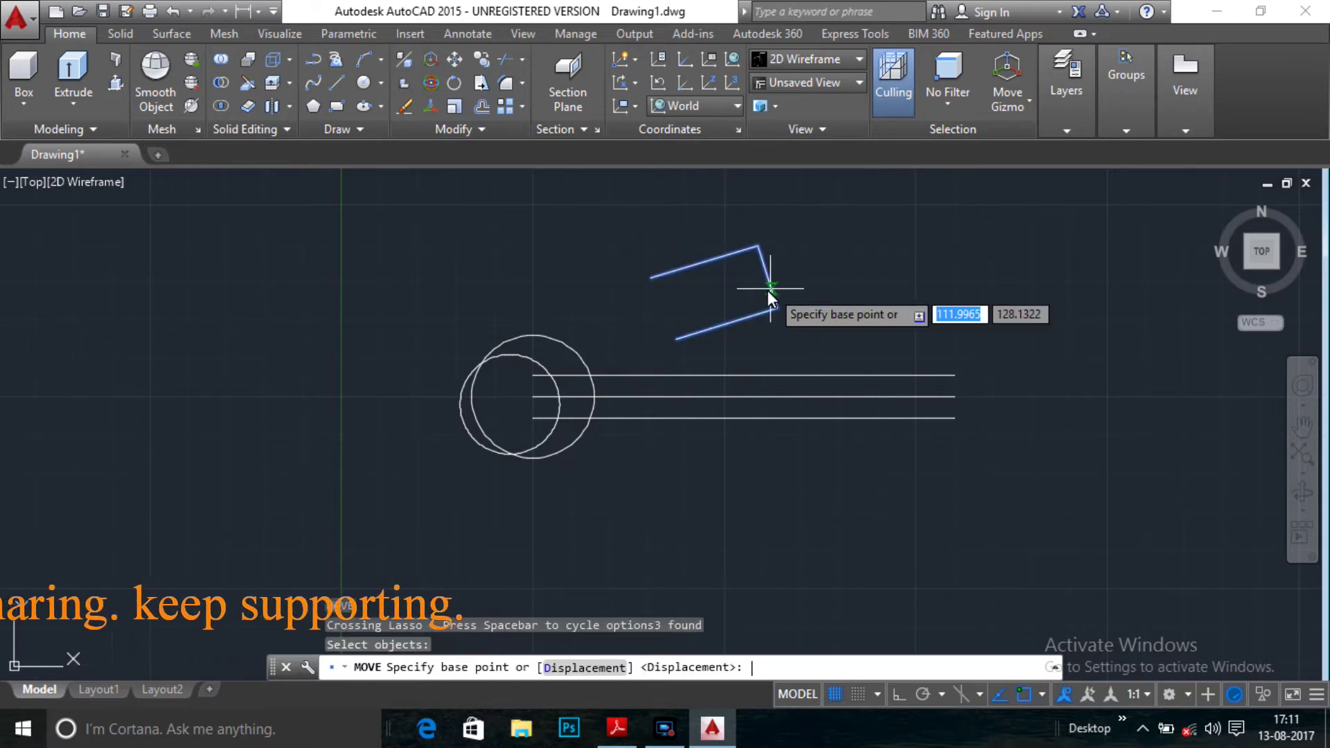
click(767, 277)
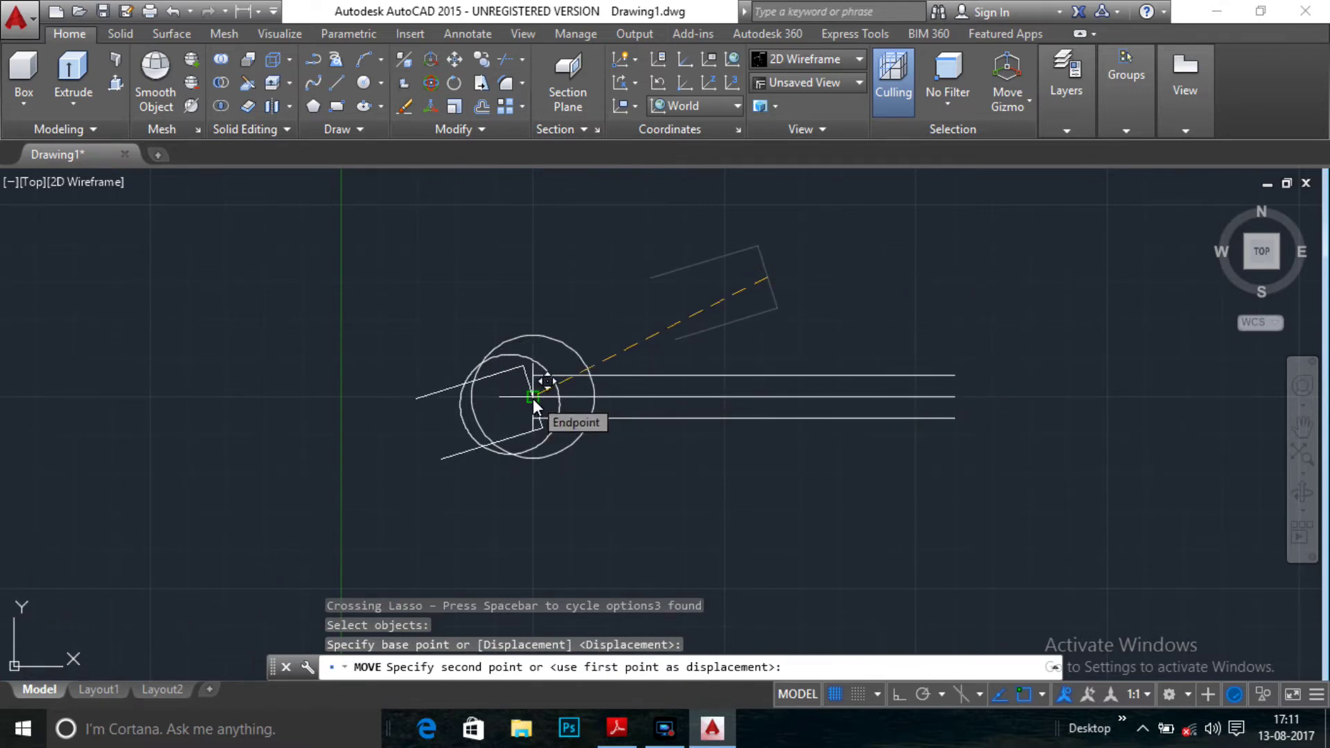
click(533, 398)
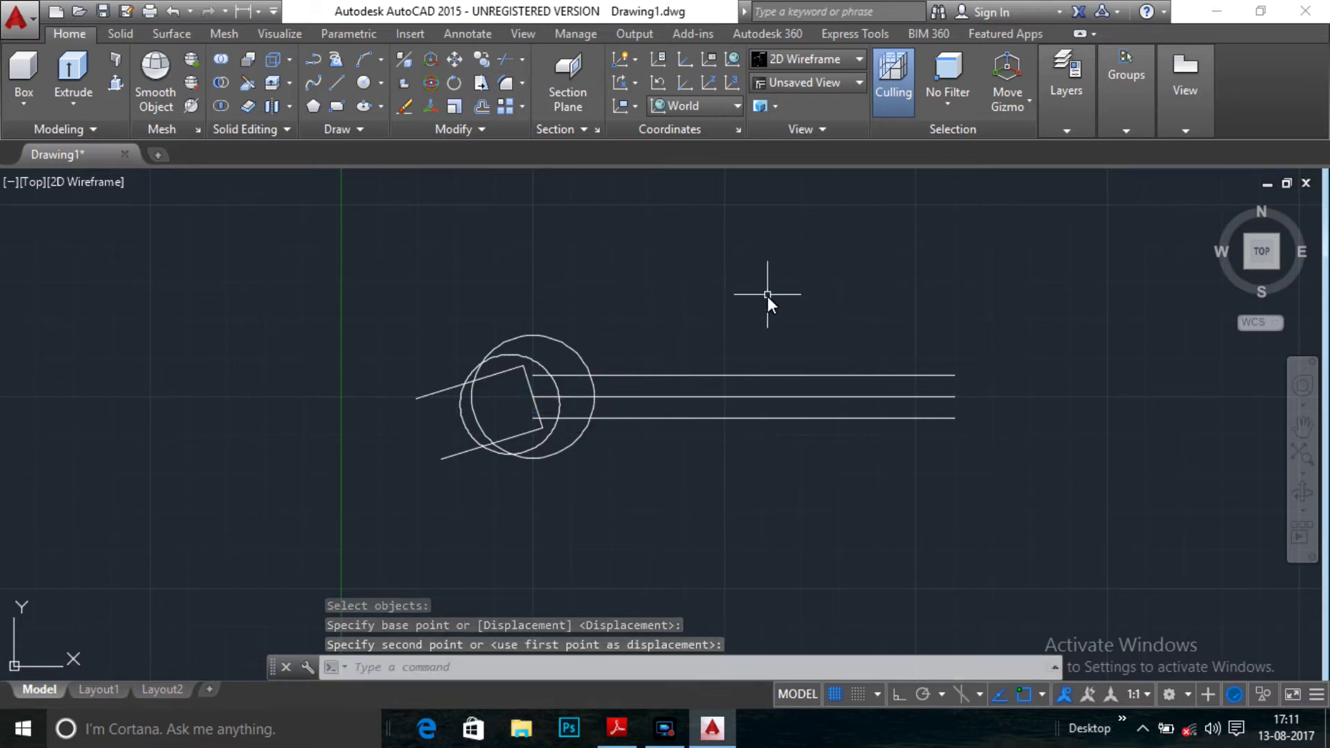
- Extend the jaw's edge line to the inner circle used as boundary
text(ex)
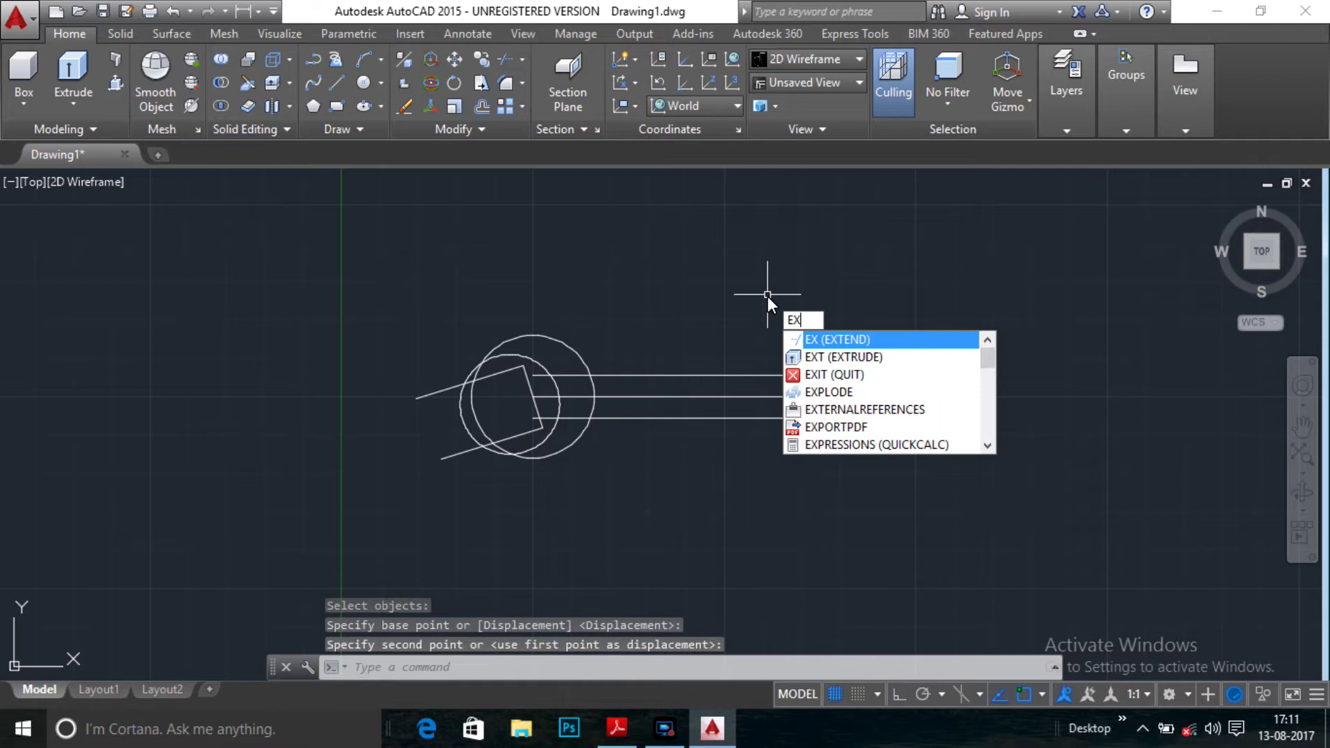
key(Return)
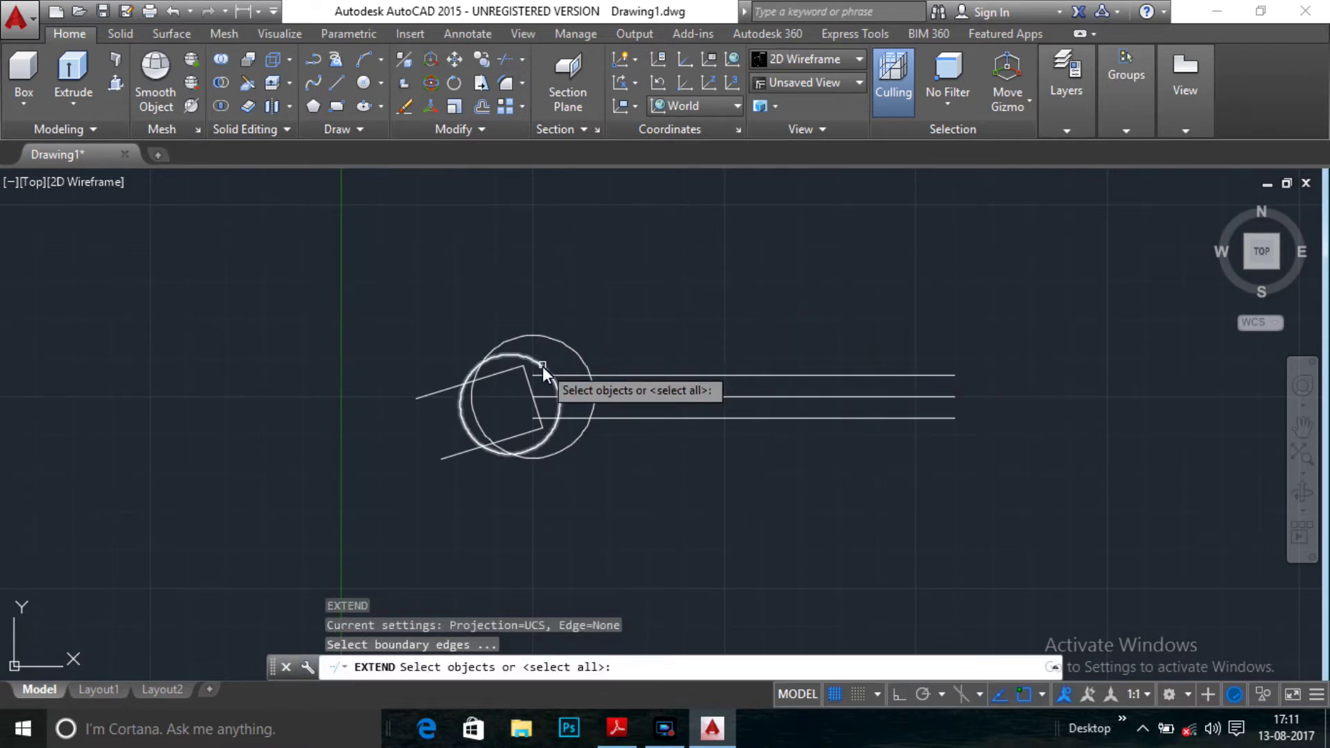
click(542, 367)
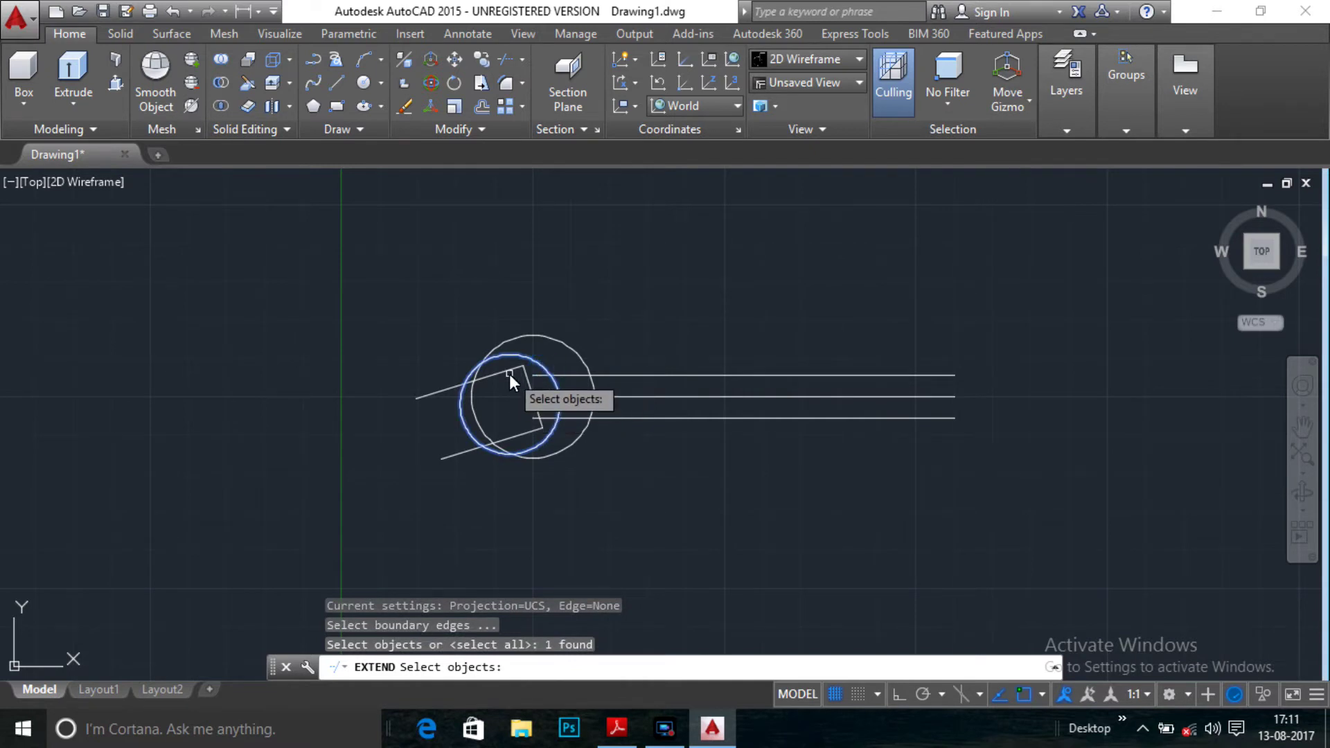
key(Return)
click(510, 373)
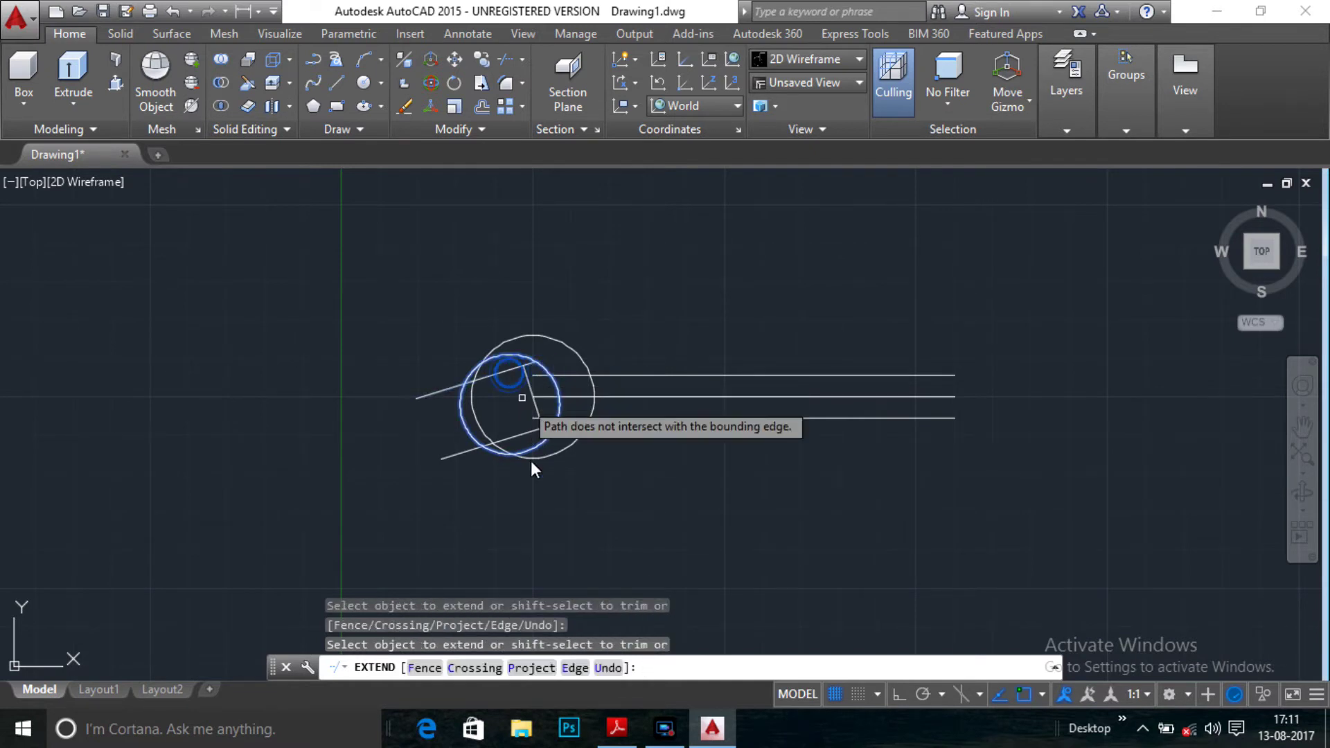
- Check the wrench reference PDF and return to the AutoCAD drawing
key(alt+Tab)
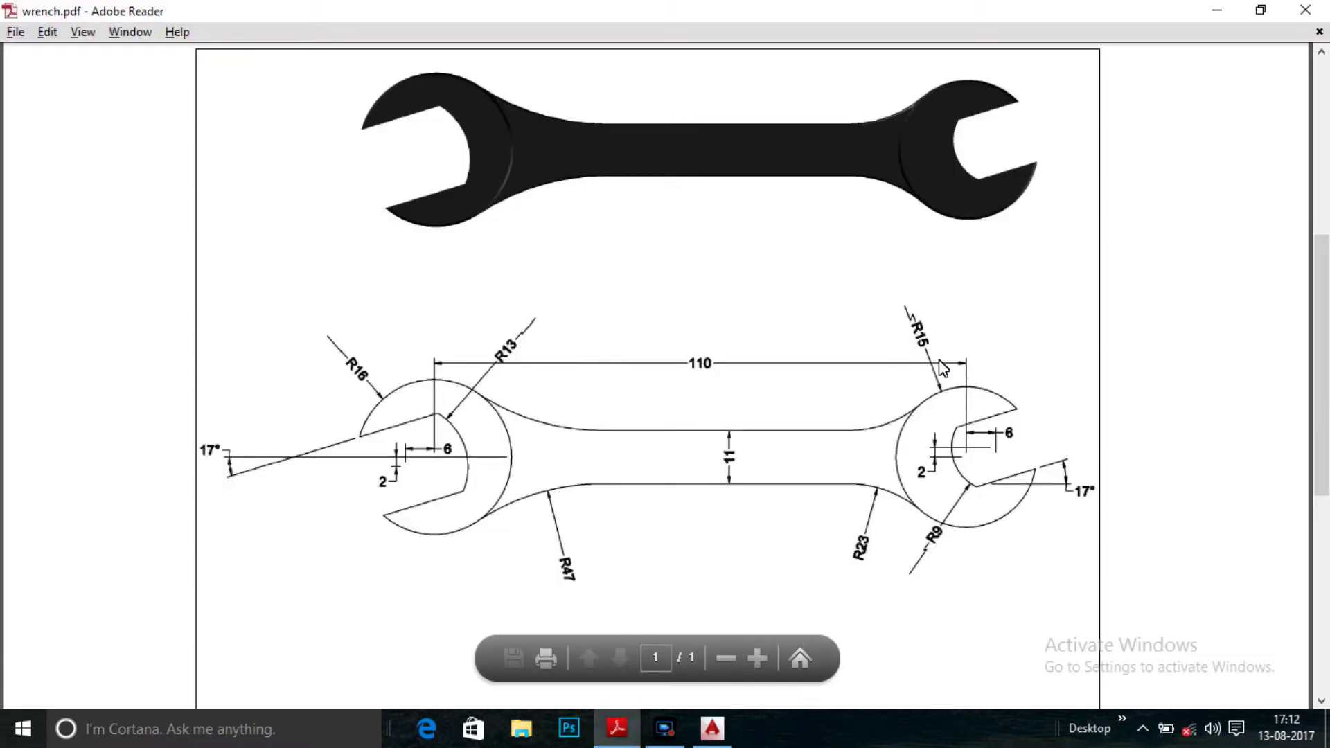
scroll(918, 359, up, 1)
scroll(932, 412, down, 1)
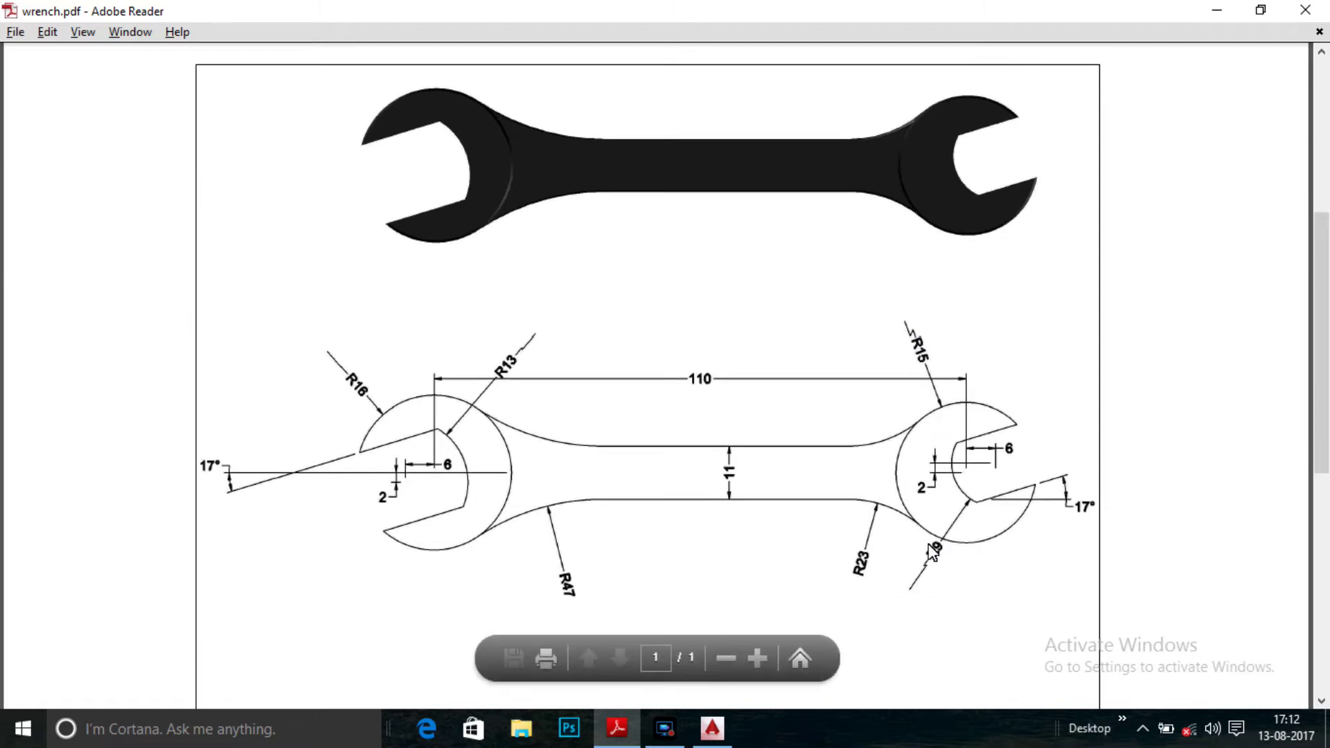
key(alt+Tab)
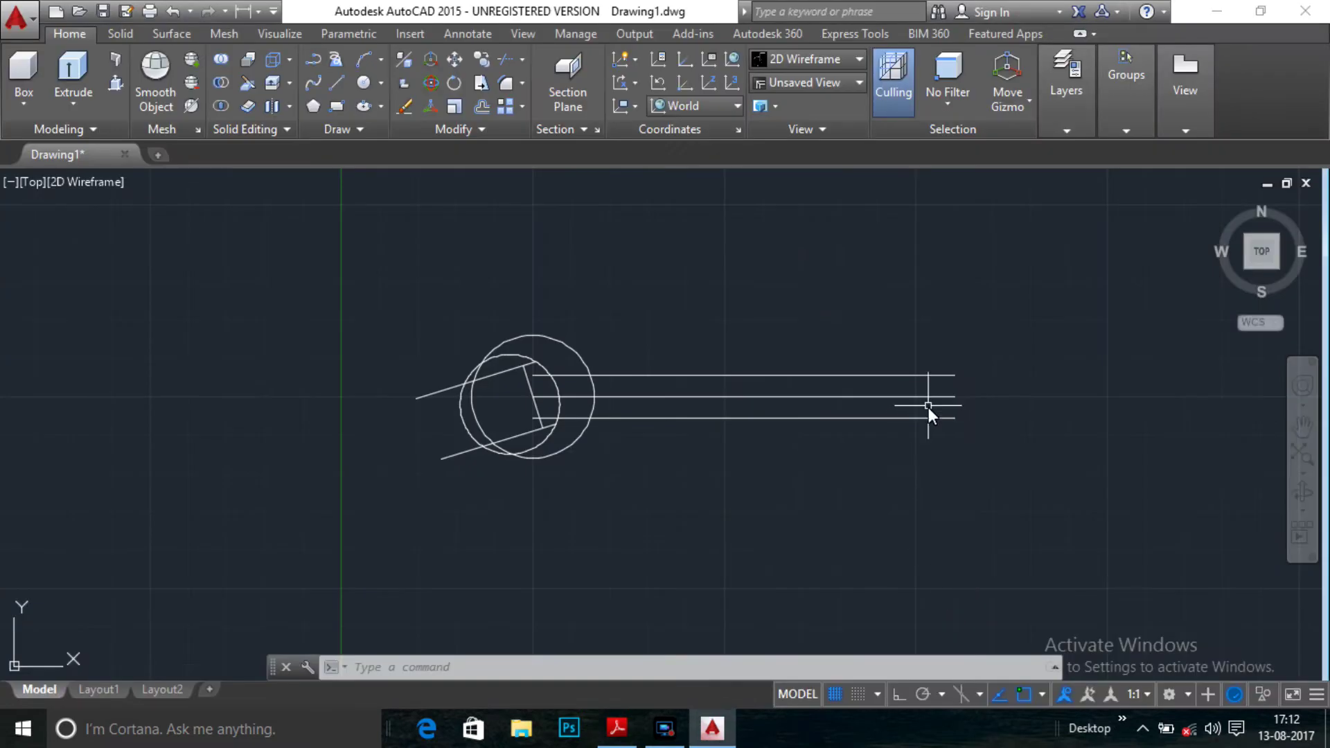
- Draw circles of radius 15 and 9, both centred on the middle line's right endpoint
text(c)
key(Return)
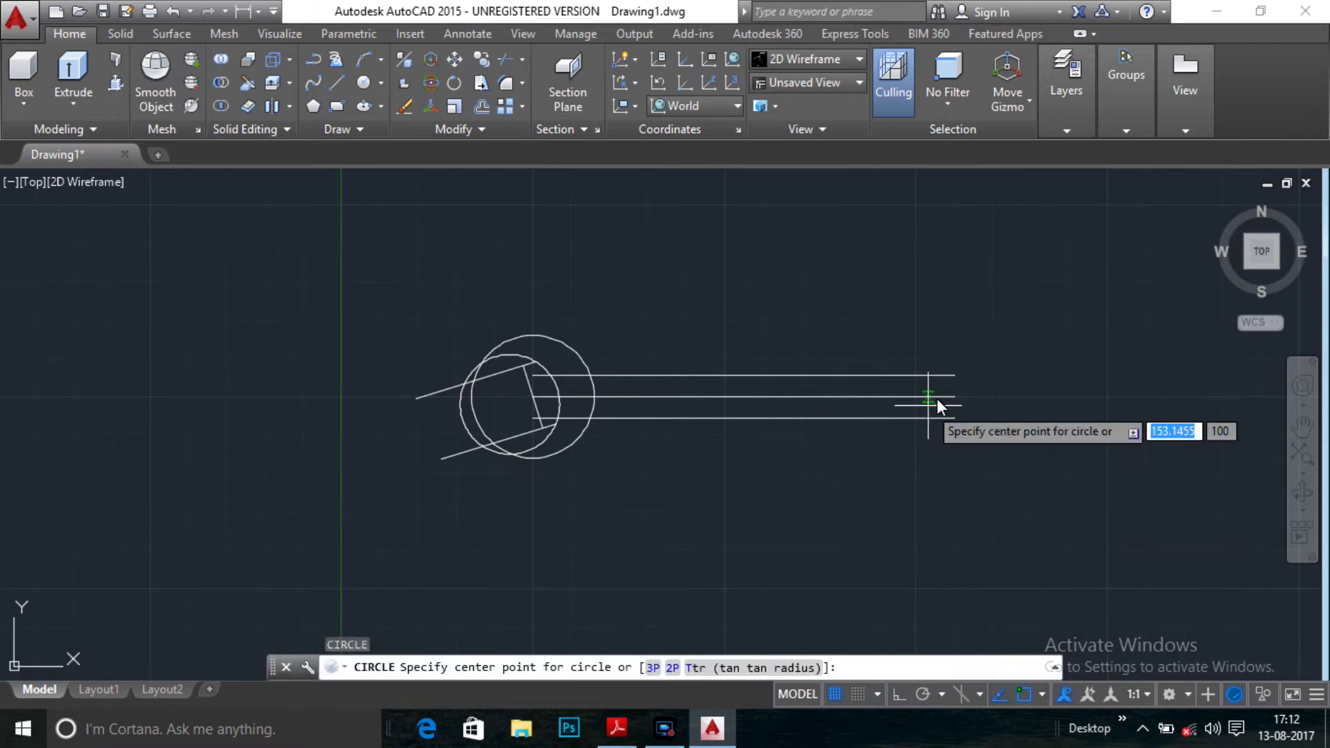
click(953, 397)
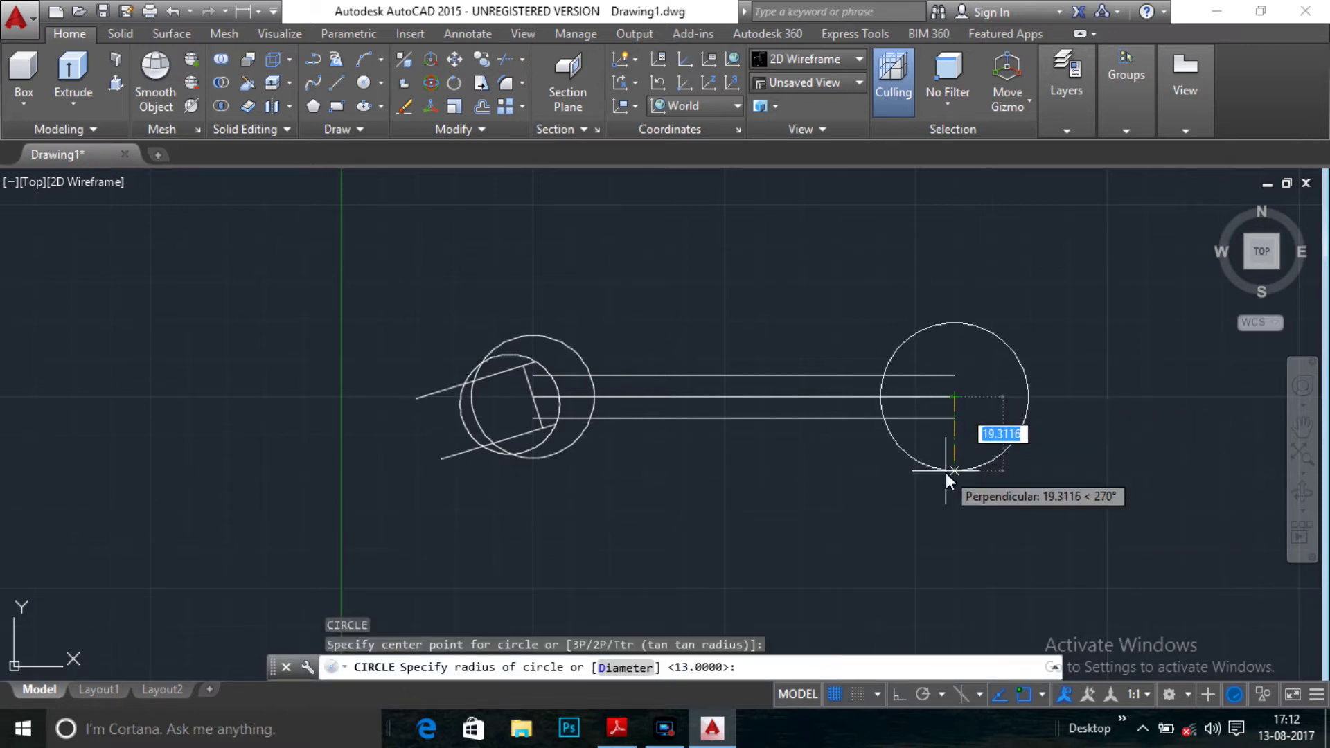
text(15)
key(Return)
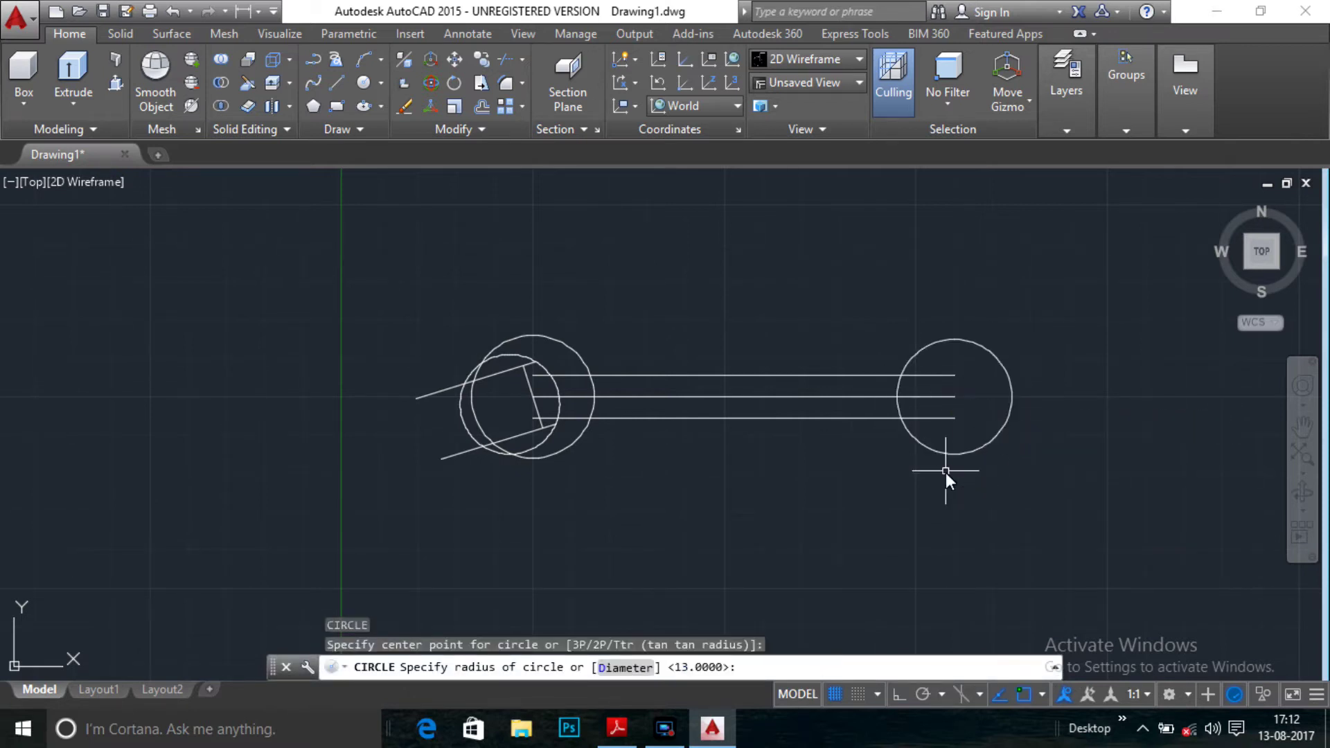
text(c)
key(Return)
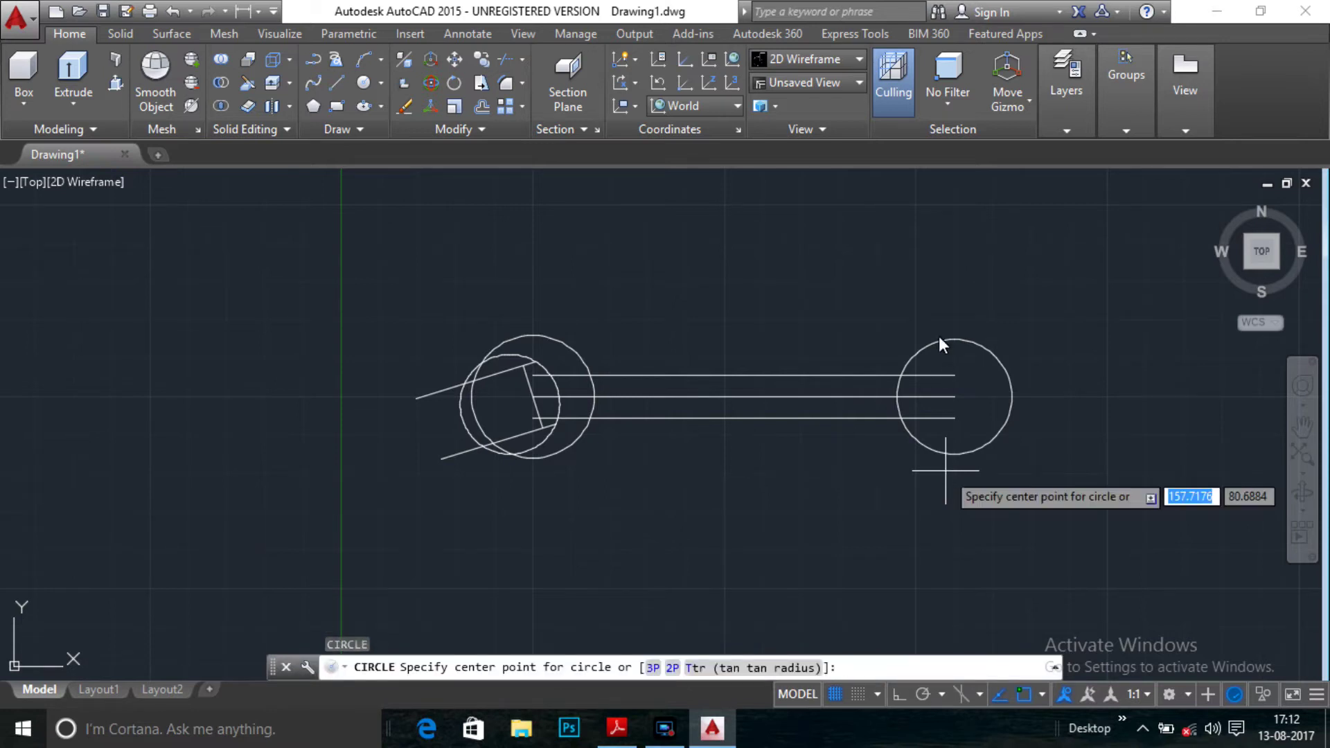
click(954, 396)
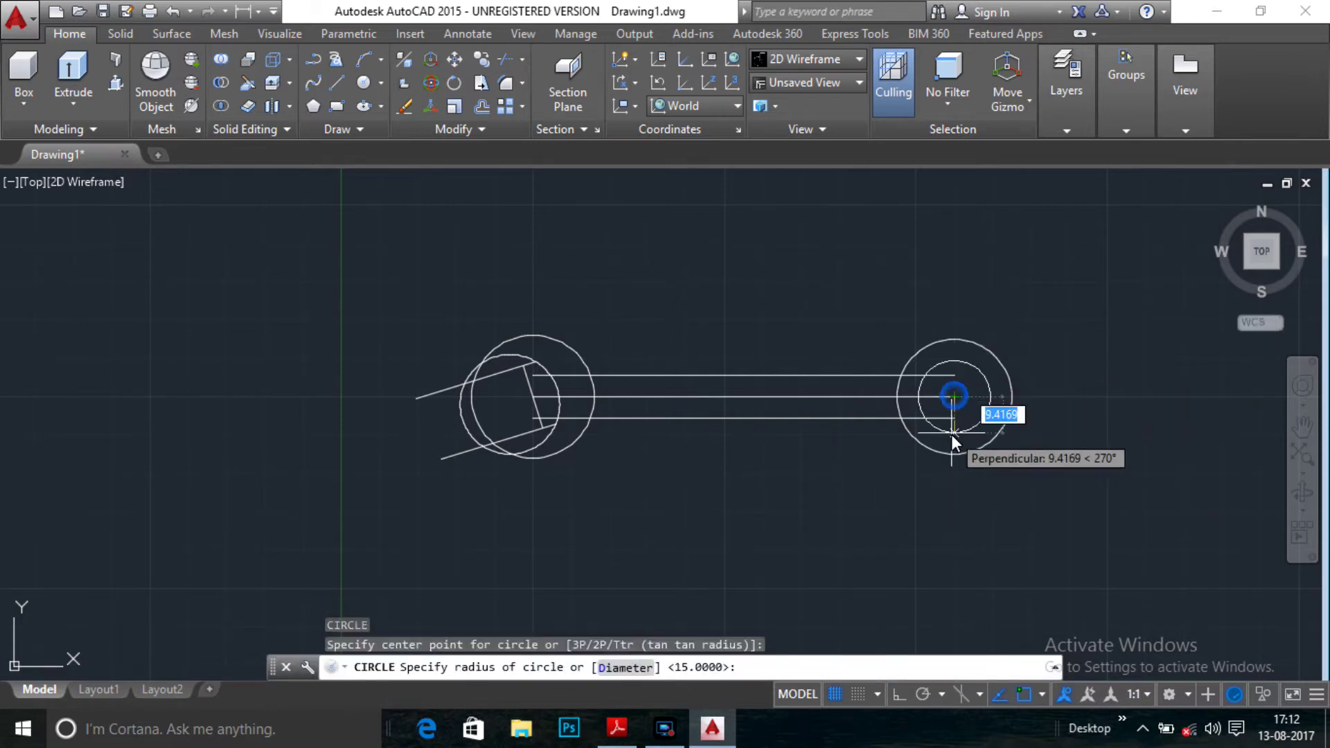
text(9)
key(Return)
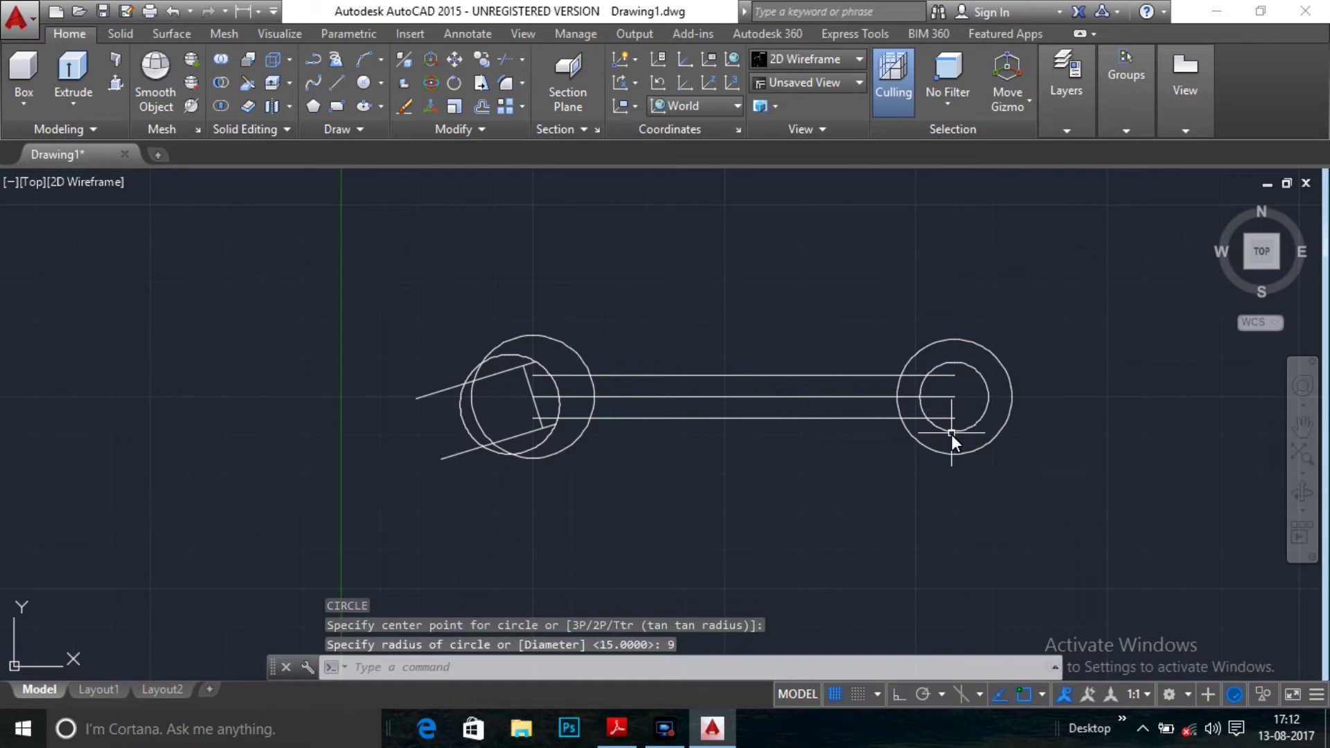
- Move the radius-9 circle 6 units to the right with Ortho on
text(m)
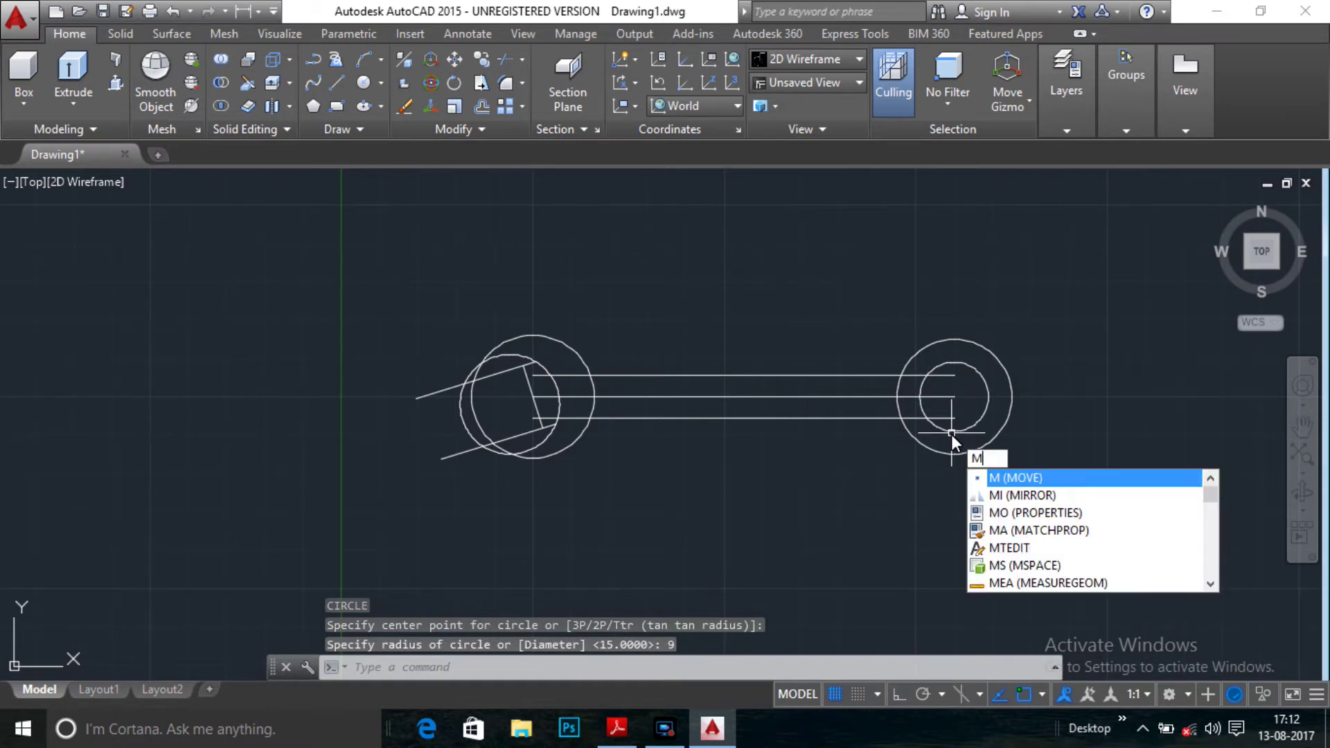
key(Return)
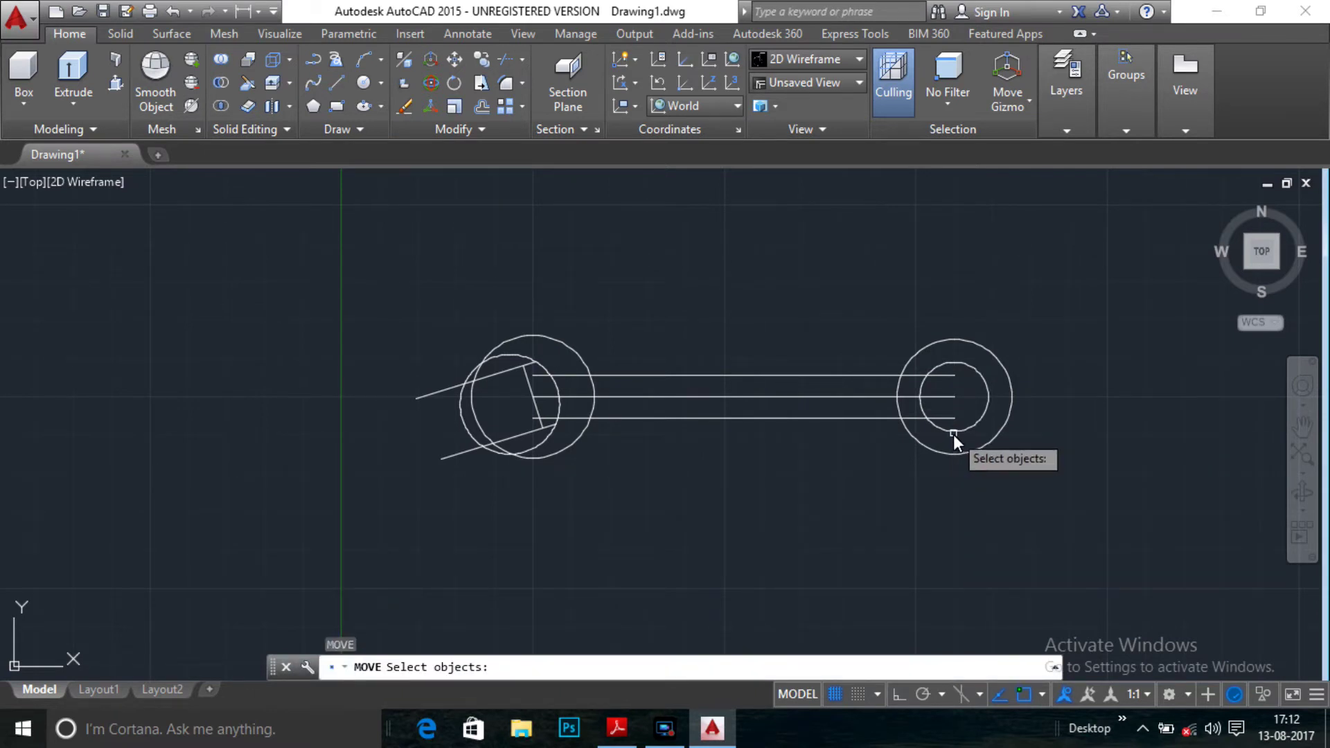
click(953, 435)
key(Return)
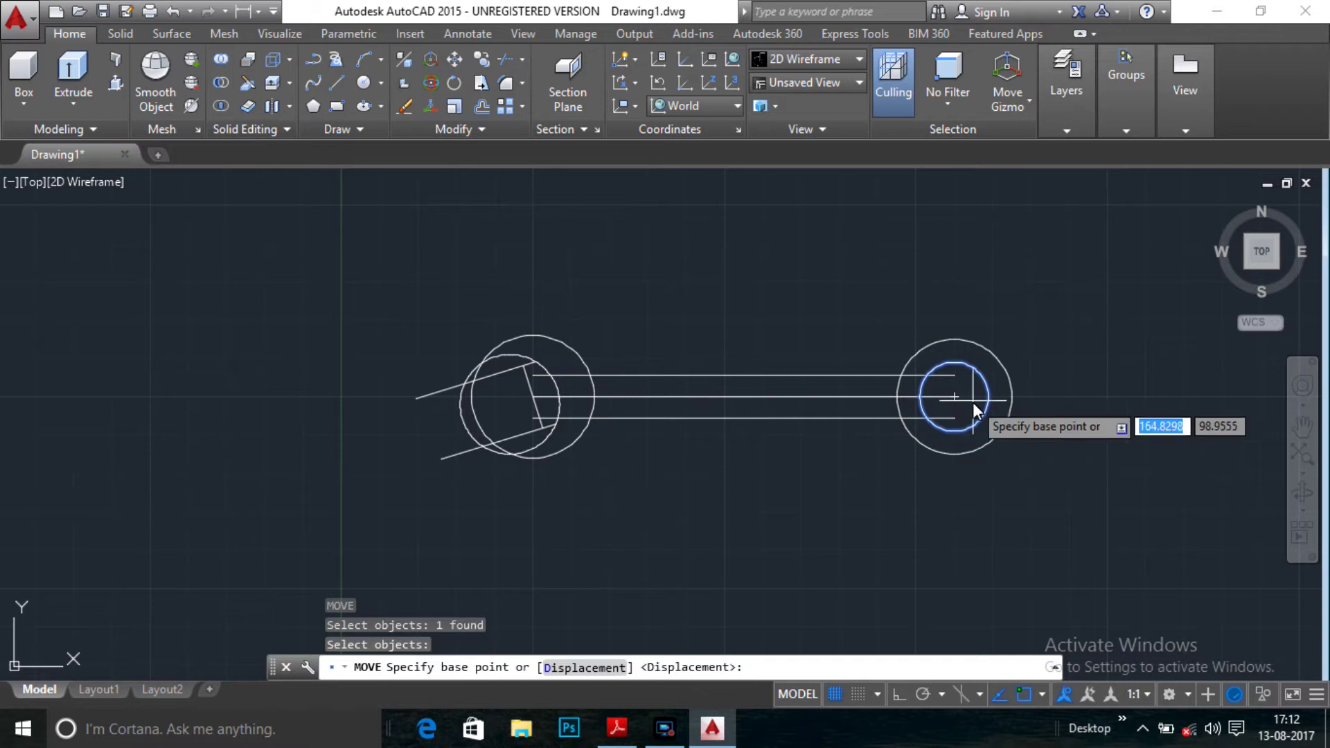
click(957, 400)
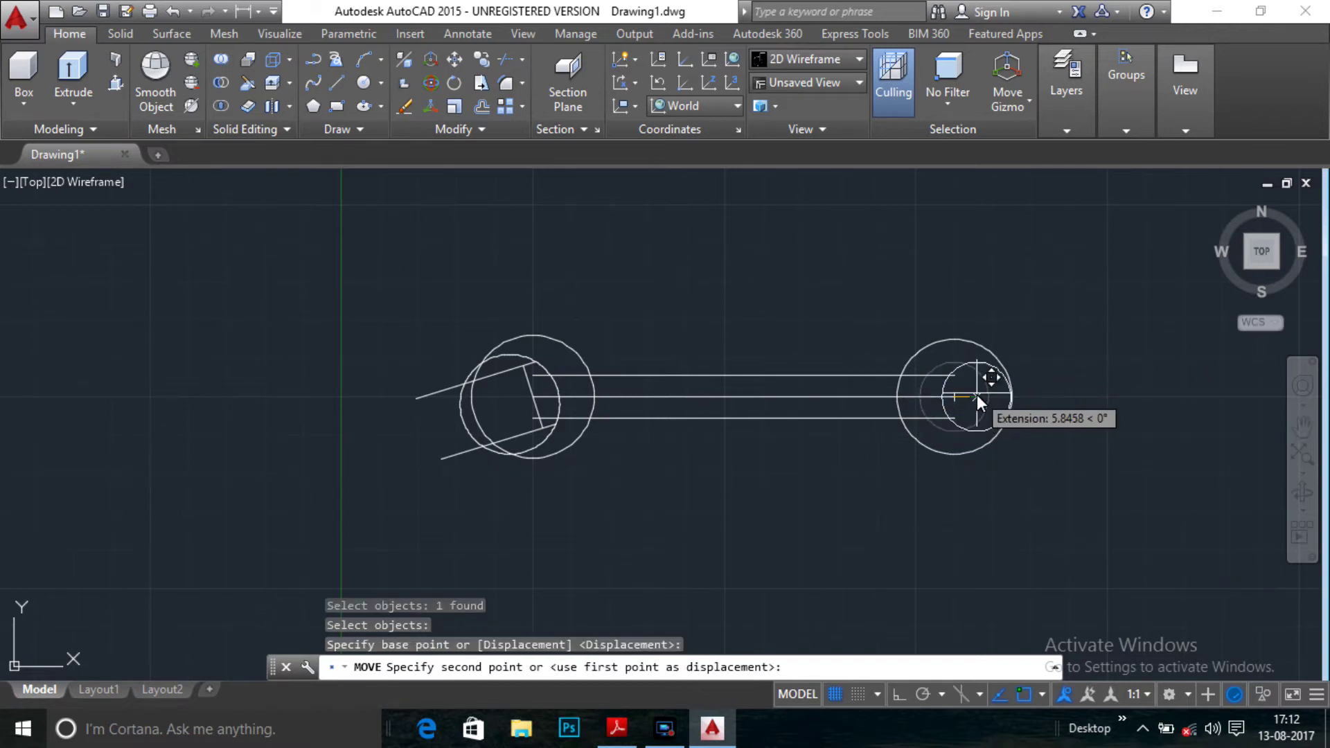
key(F8)
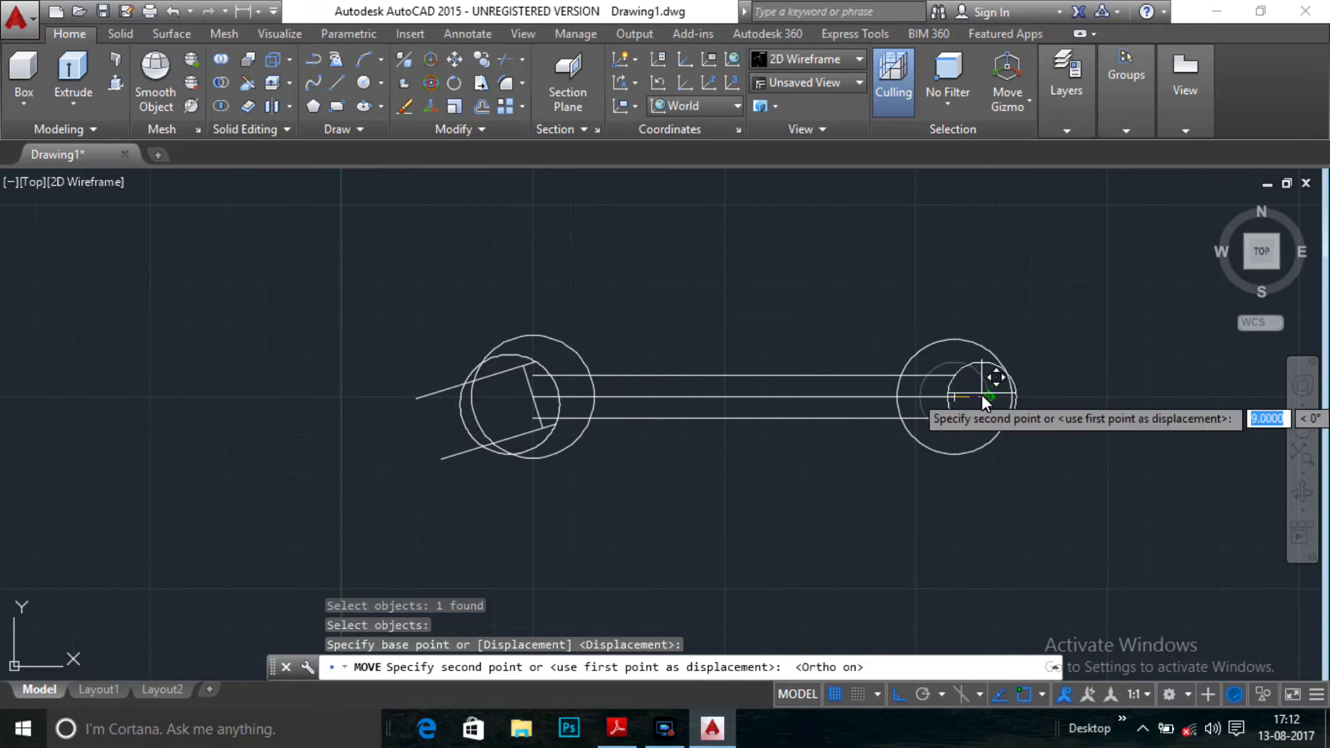
text(6)
key(Return)
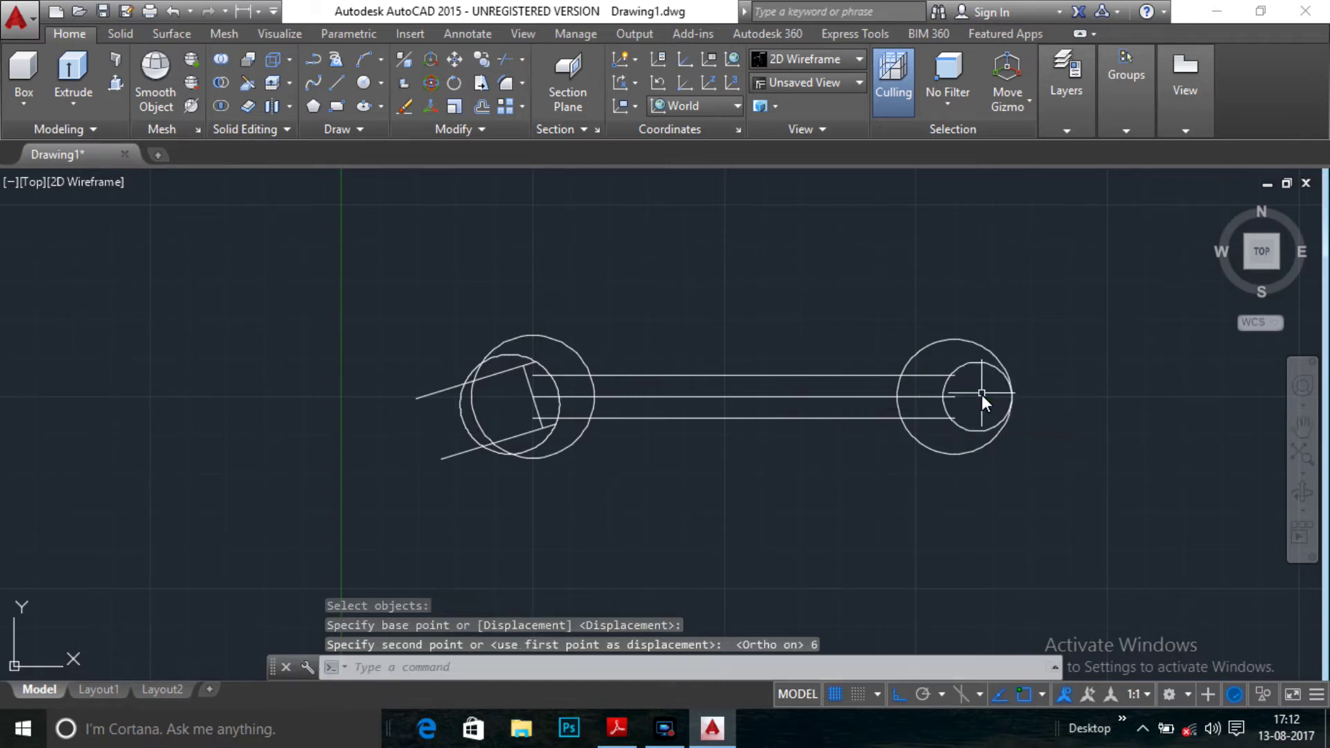
- Move the radius-9 circle a further 2 units up
key(Return)
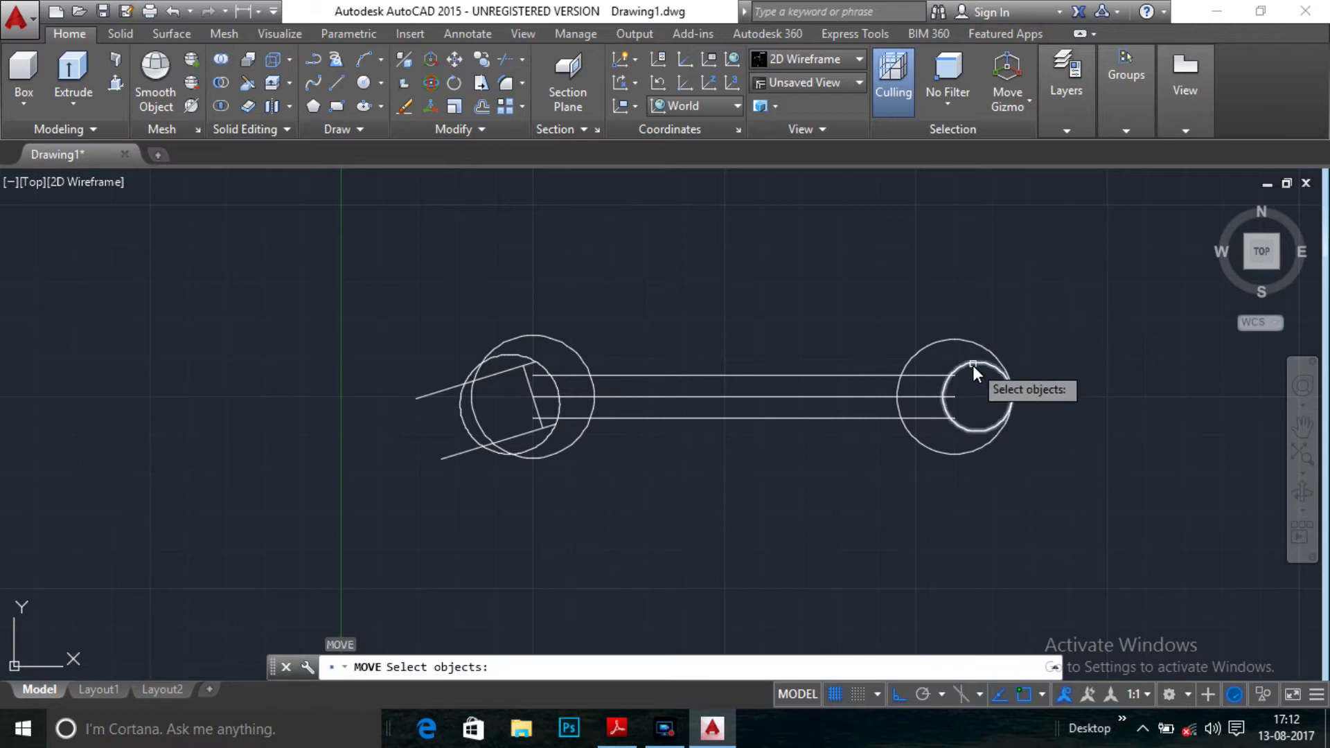
click(973, 365)
key(Return)
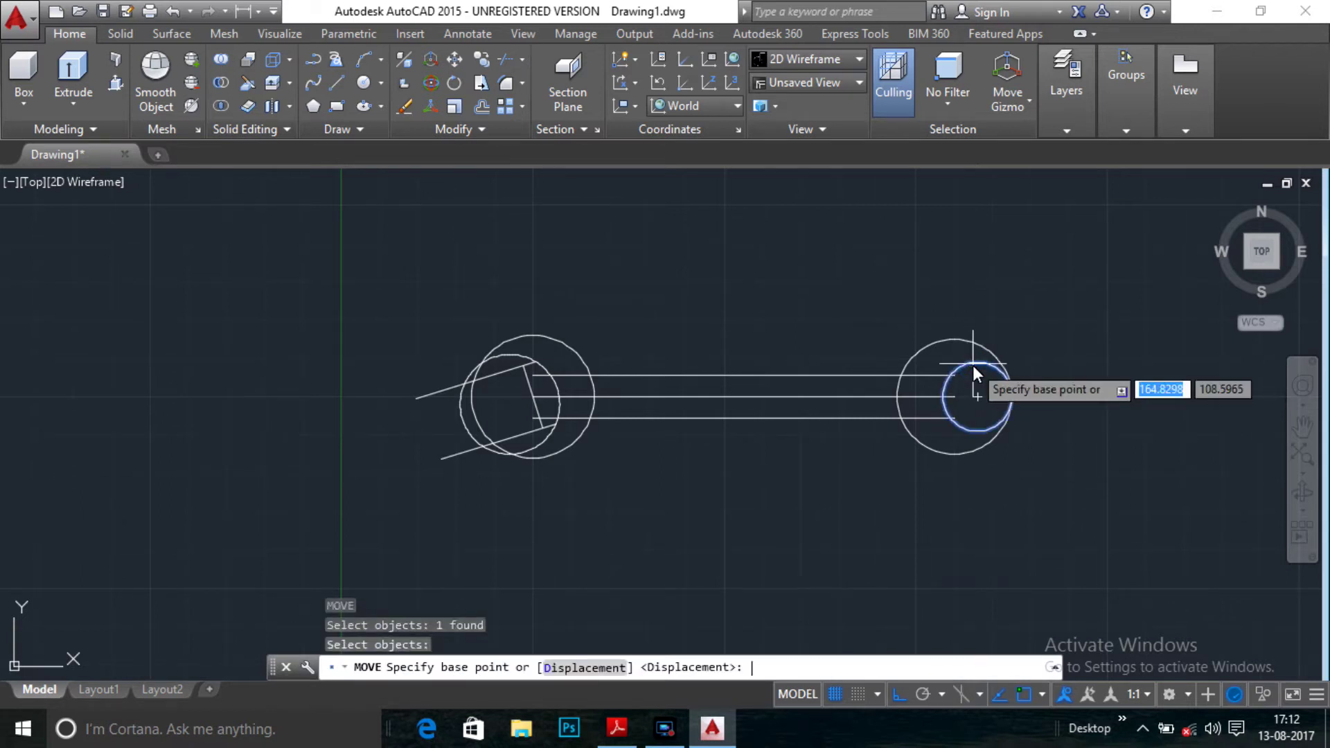
click(979, 402)
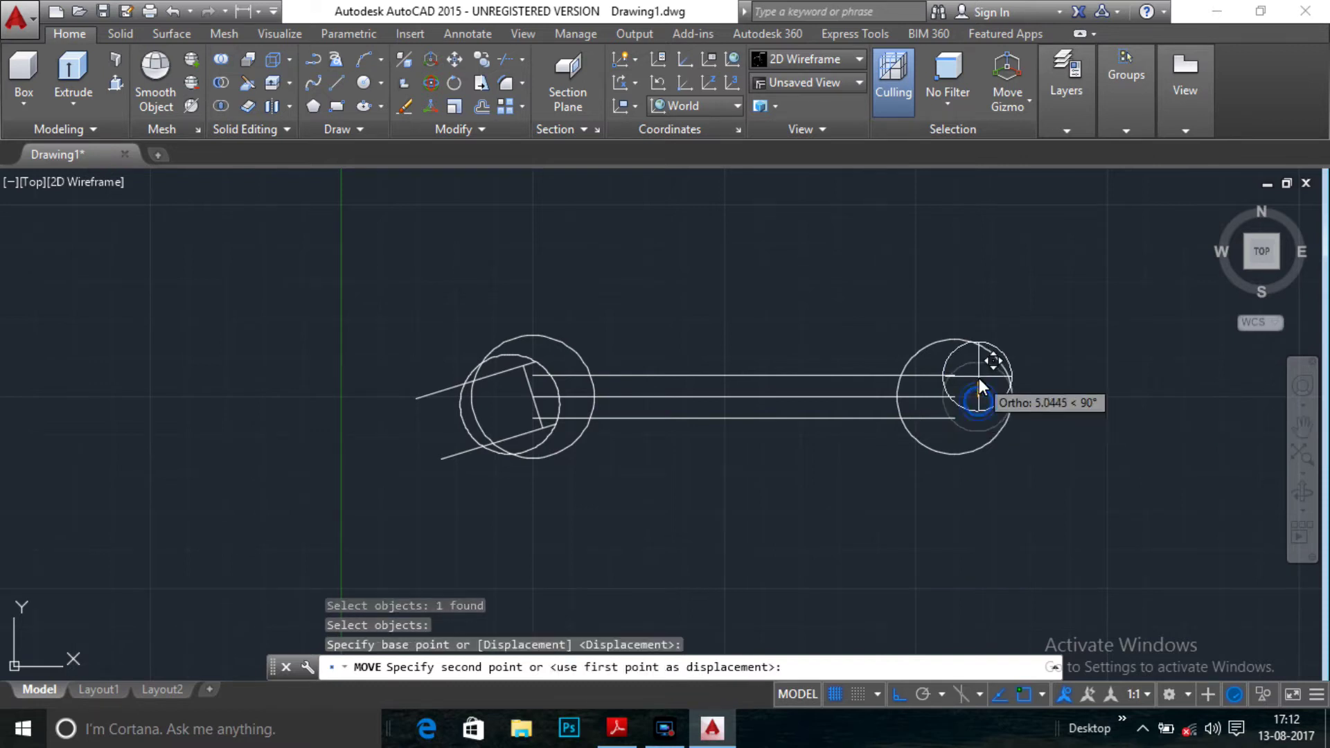
text(2)
key(Return)
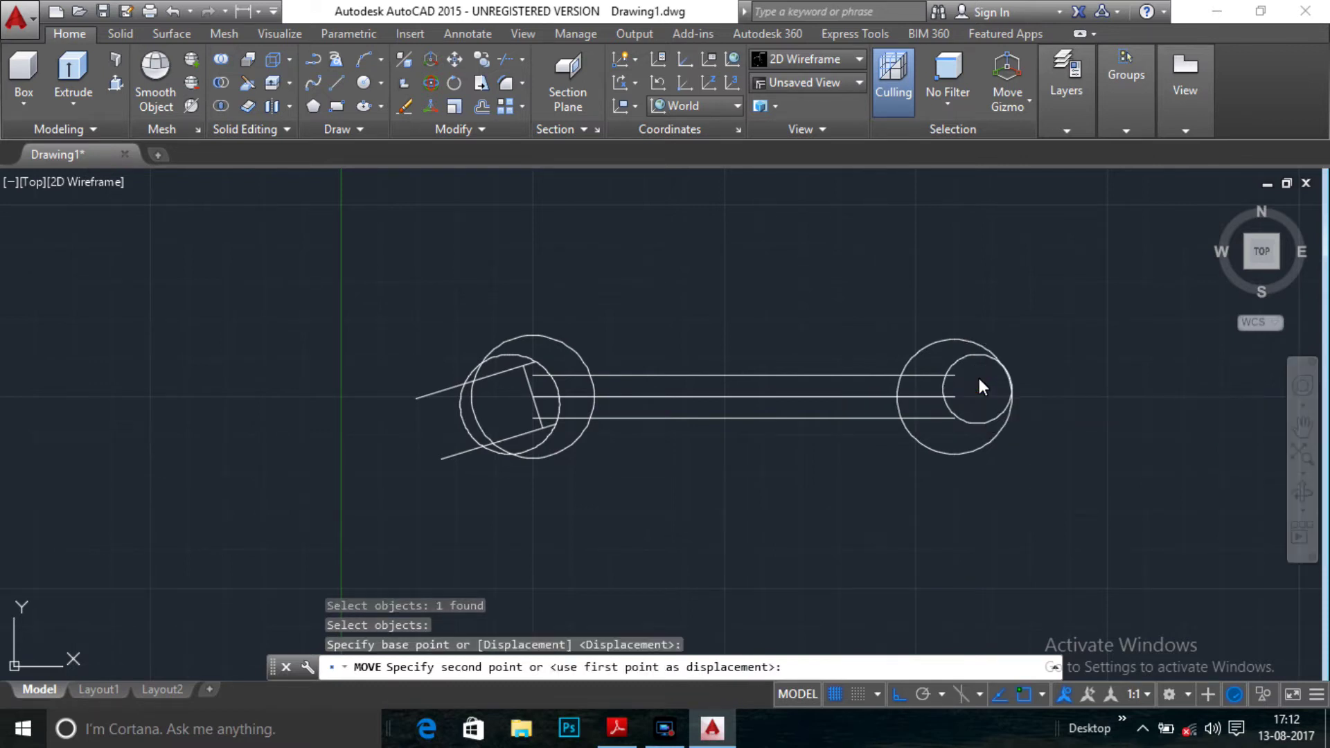
scroll(1000, 397, up, 4)
scroll(1000, 396, down, 3)
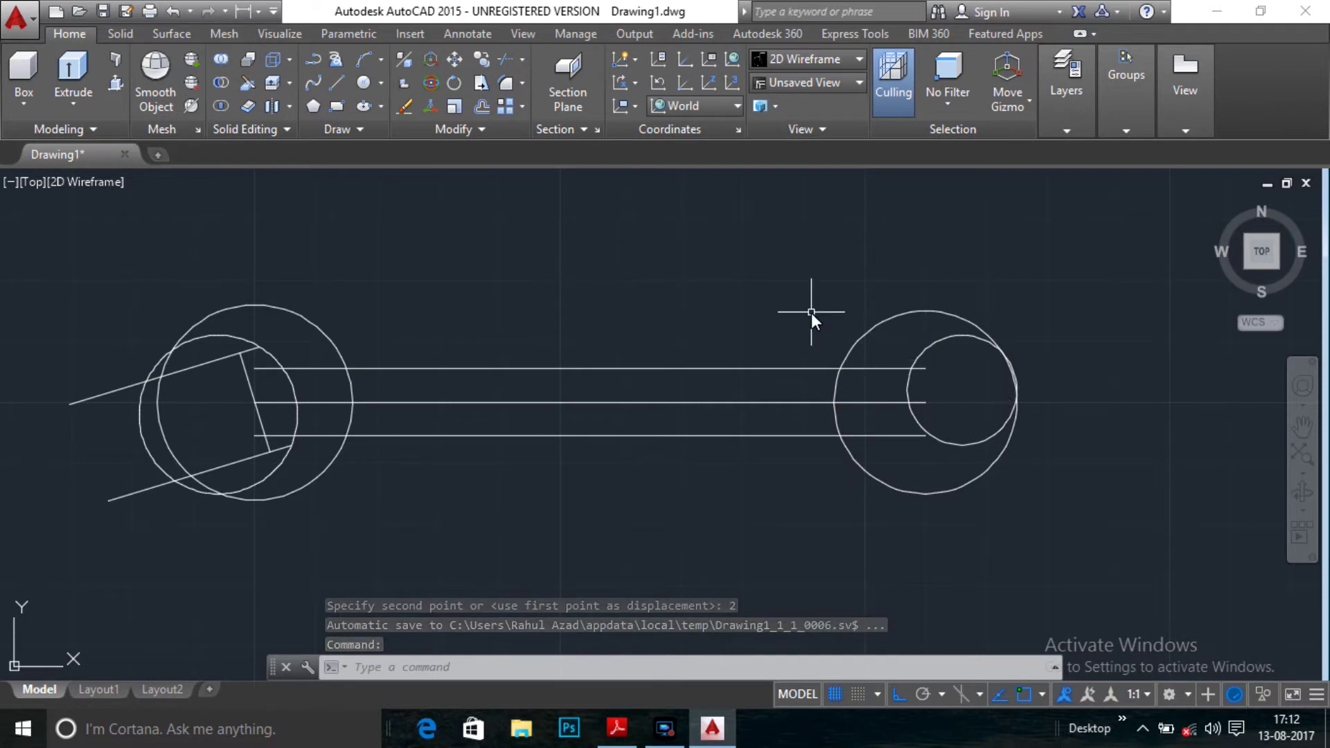
- Draw an open three-line bracket above the handle with a 13-unit vertical side
text(l)
key(Return)
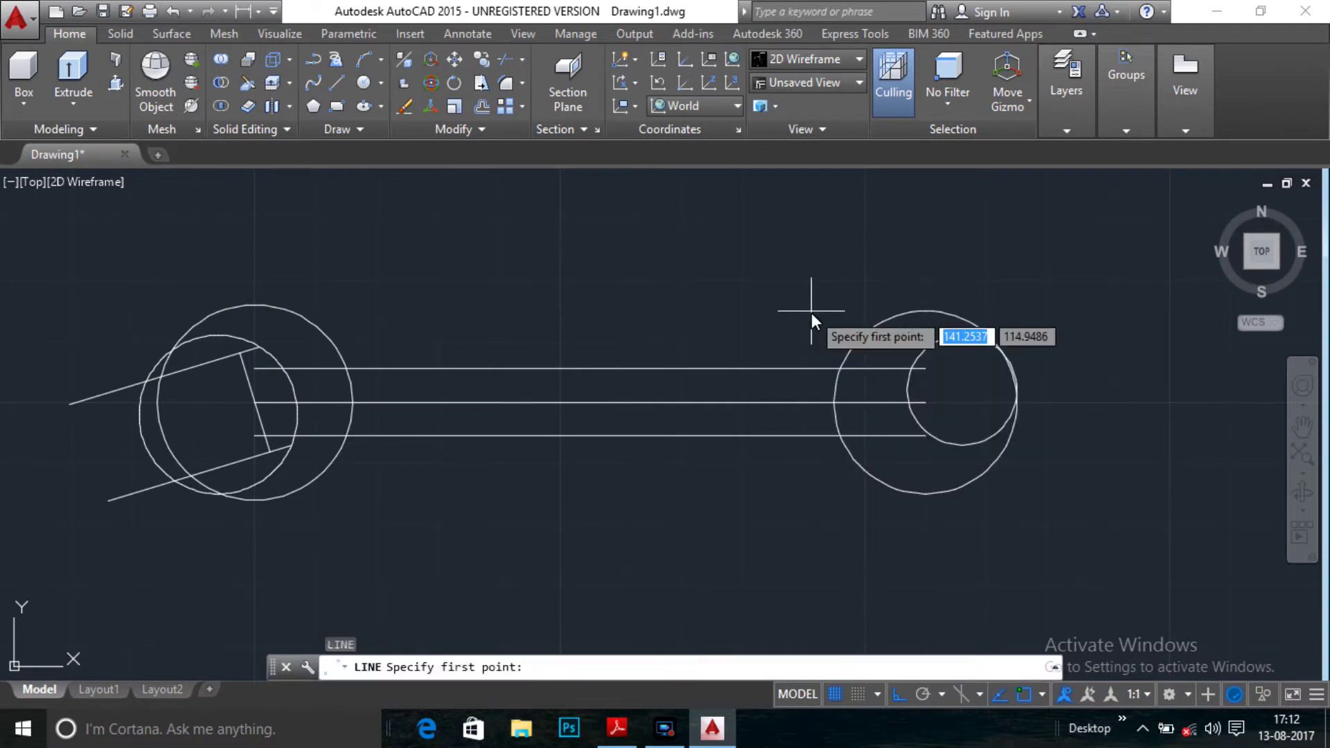
click(588, 245)
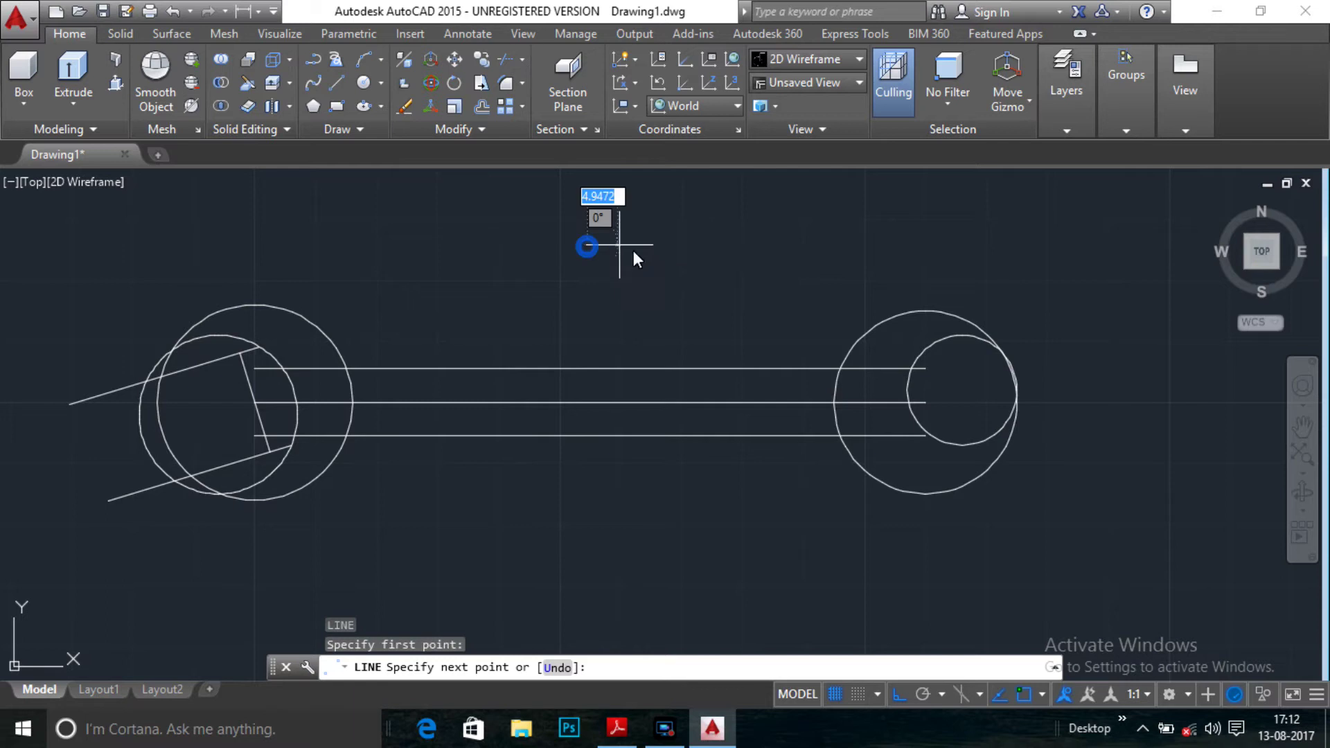
click(672, 248)
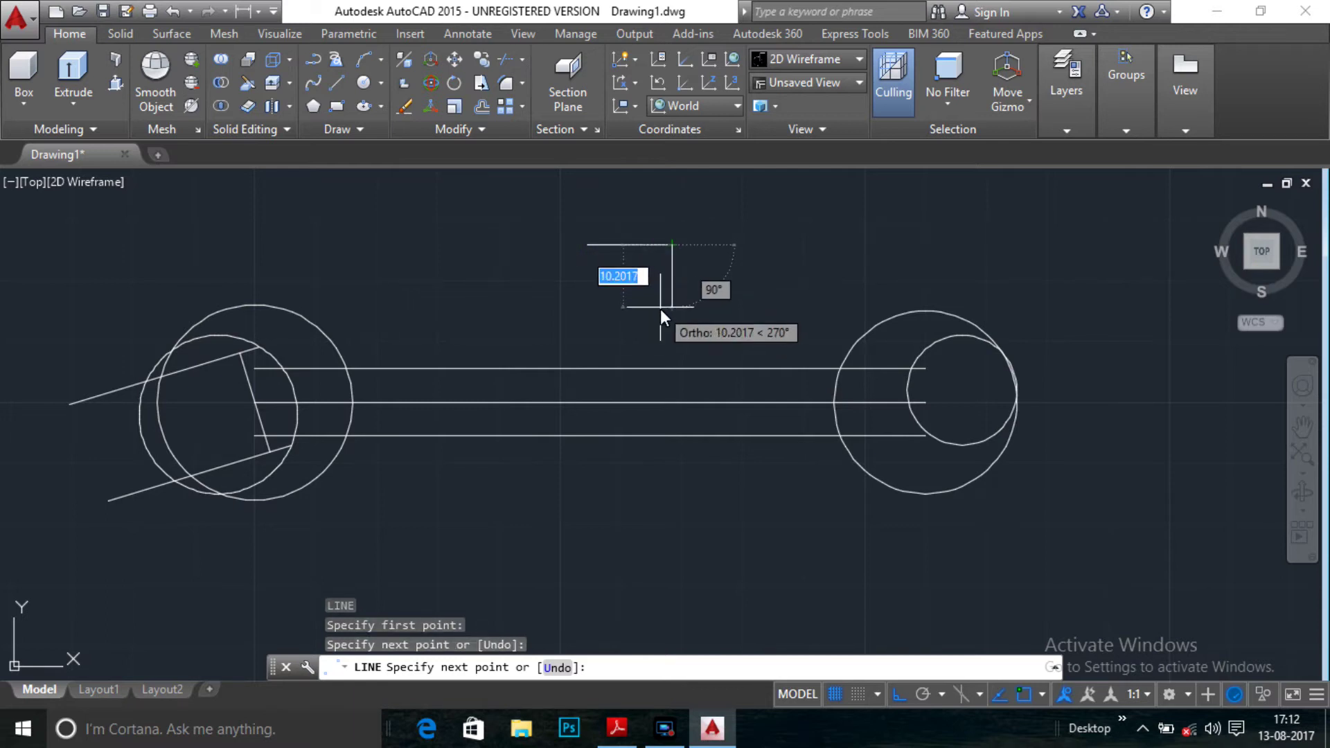
text(13)
key(Return)
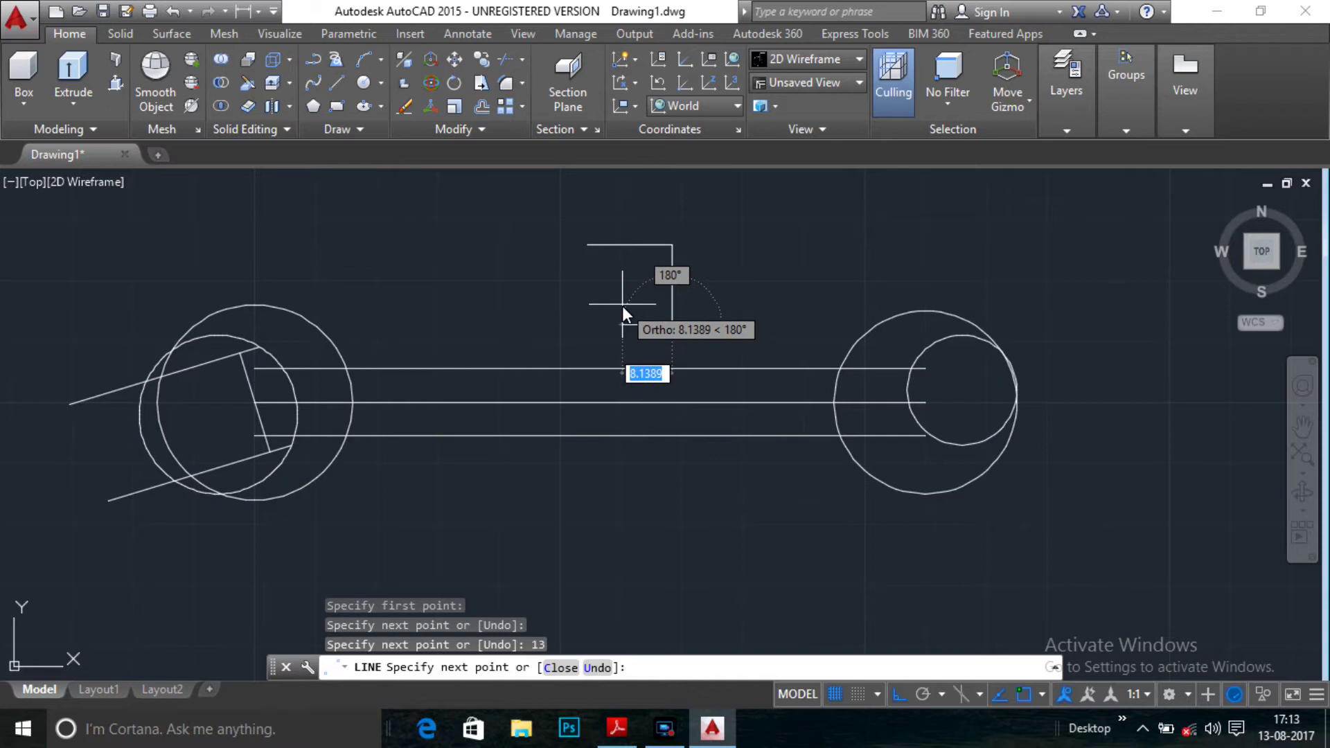
click(584, 328)
key(Return)
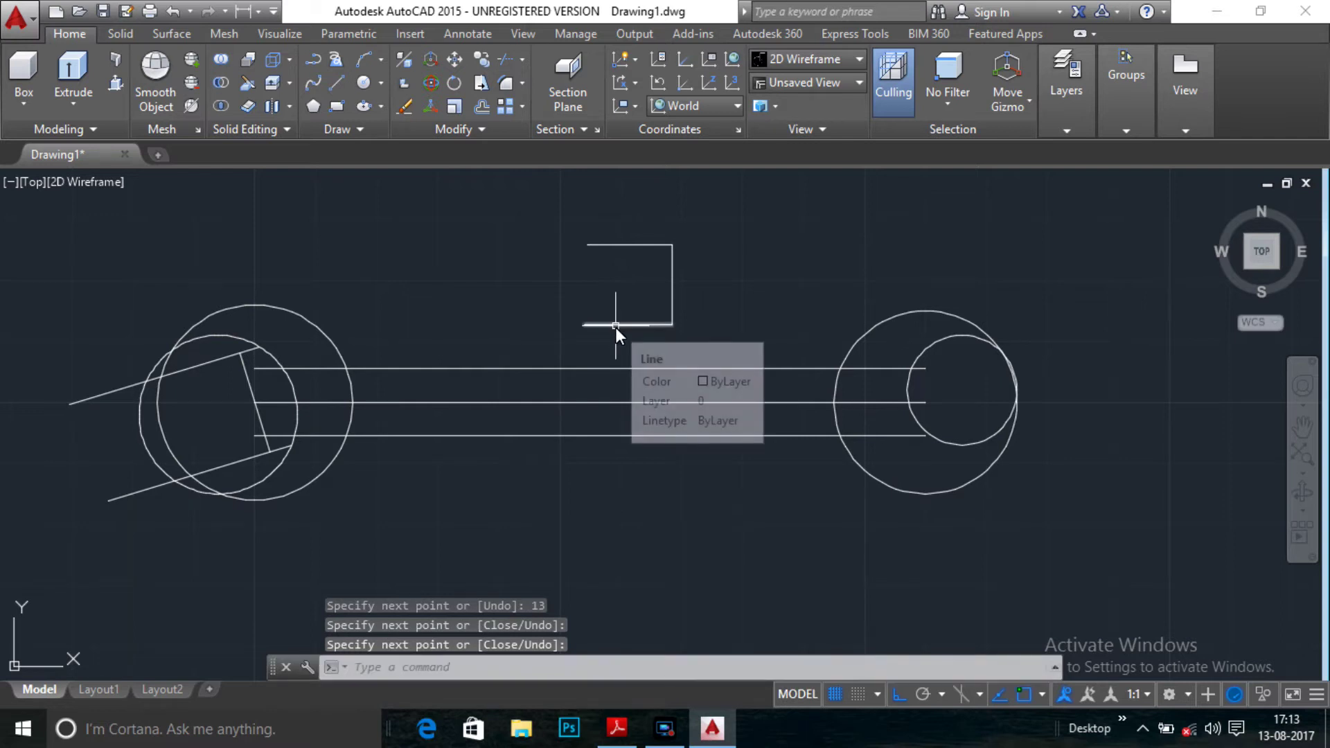
- Start ROTATE (RO) and window-select the three new bracket lines
text(RO)
key(Return)
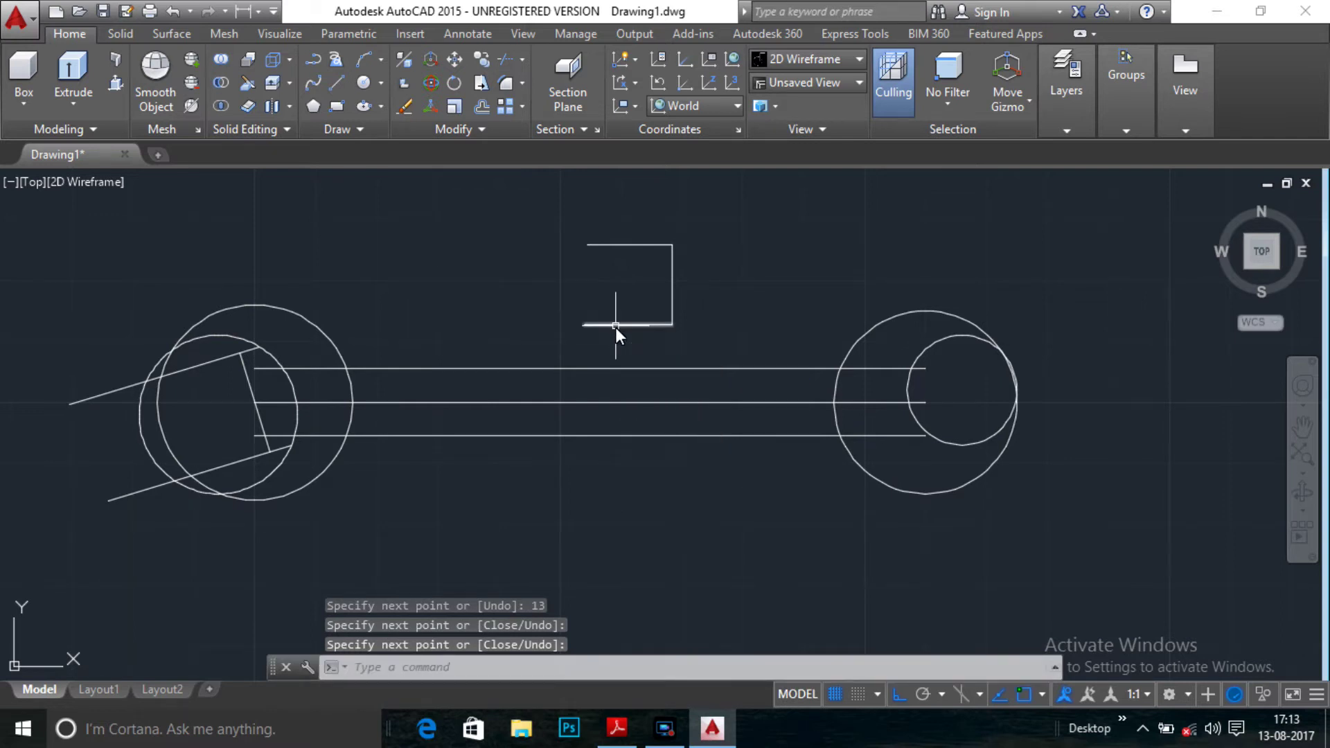
mouse_move(575, 216)
mouse_down()
mouse_move(580, 305)
mouse_move(693, 244)
mouse_up()
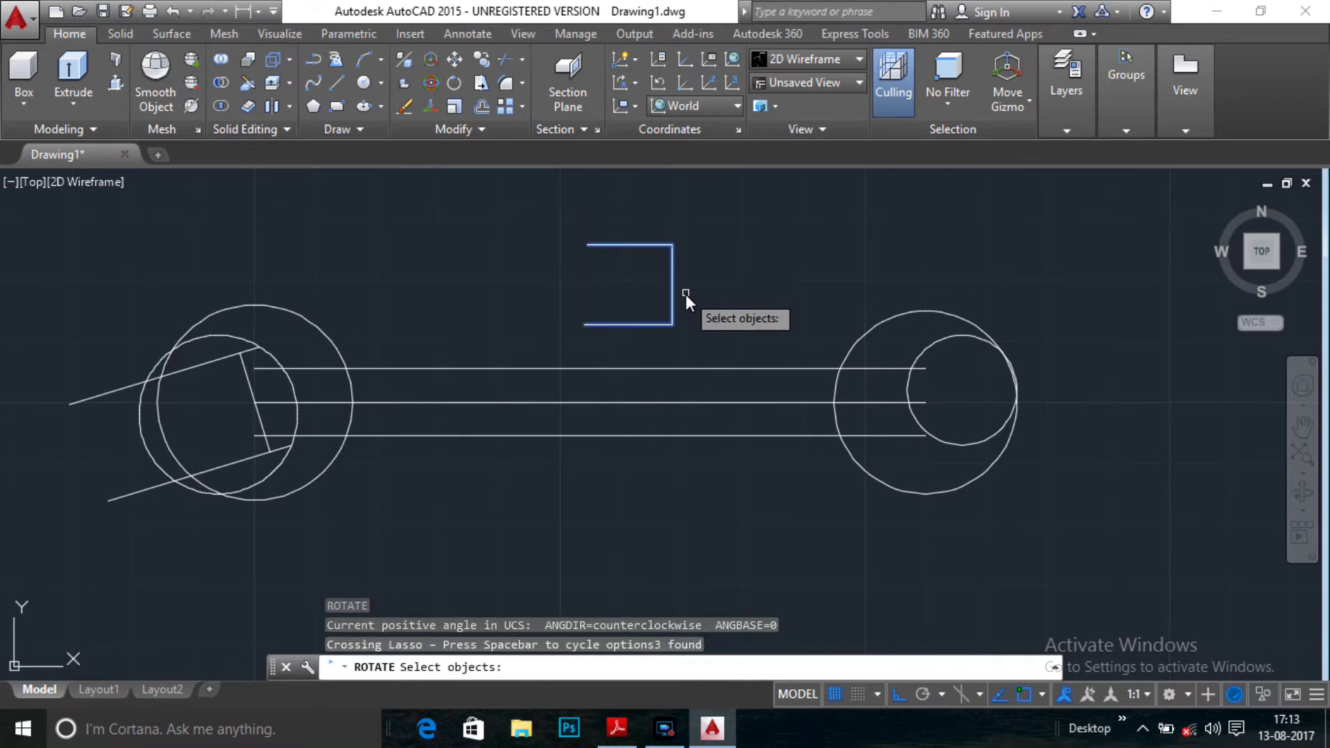
- Rotate the bracket 17° about its right-edge midpoint, with Ortho off
key(Return)
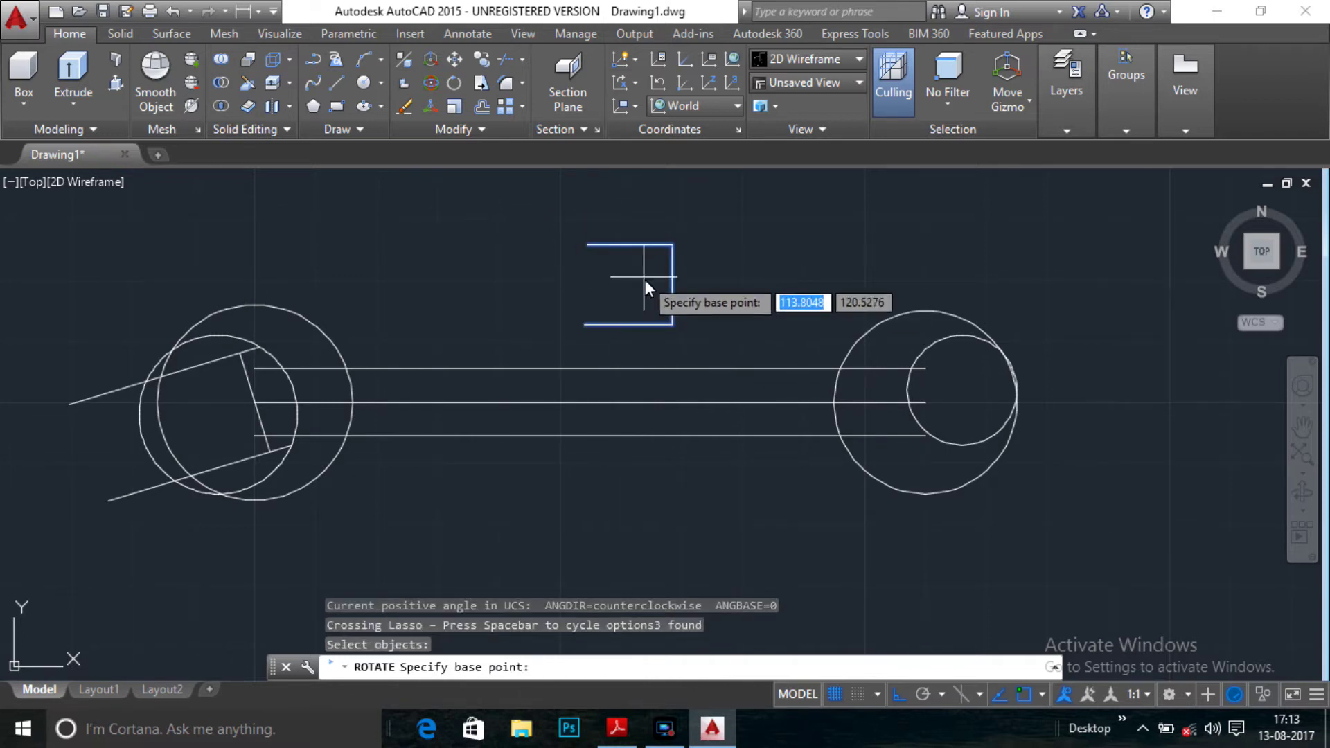
key(F8)
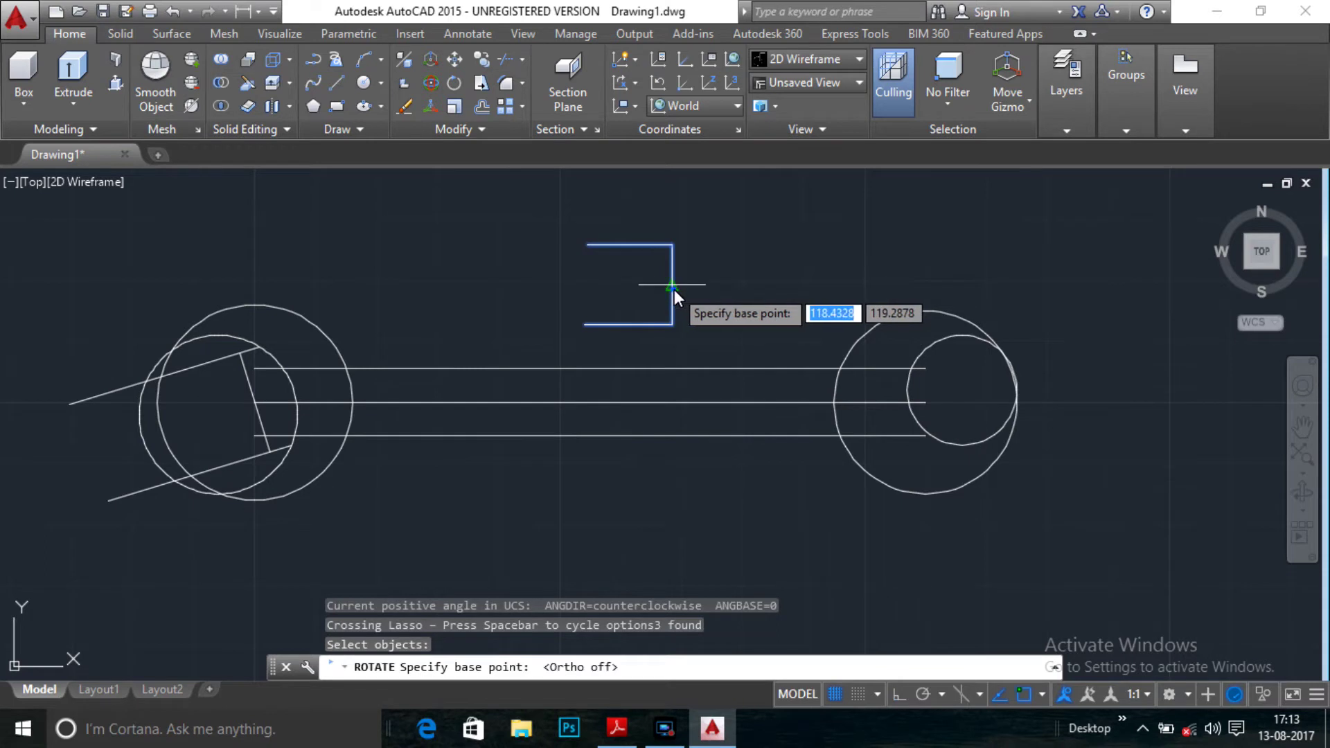
click(674, 290)
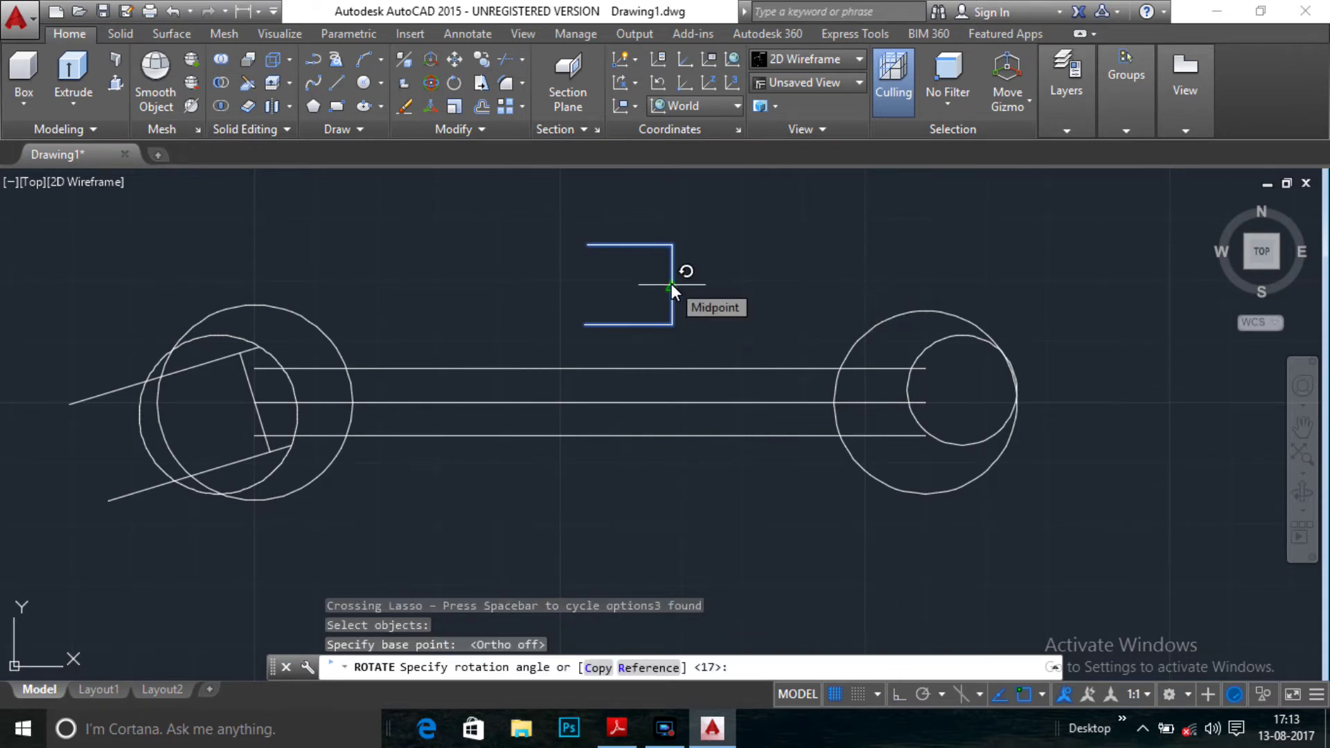
key(Return)
- Move the rotated three-line notch into the right-hand circles
text(M)
key(Return)
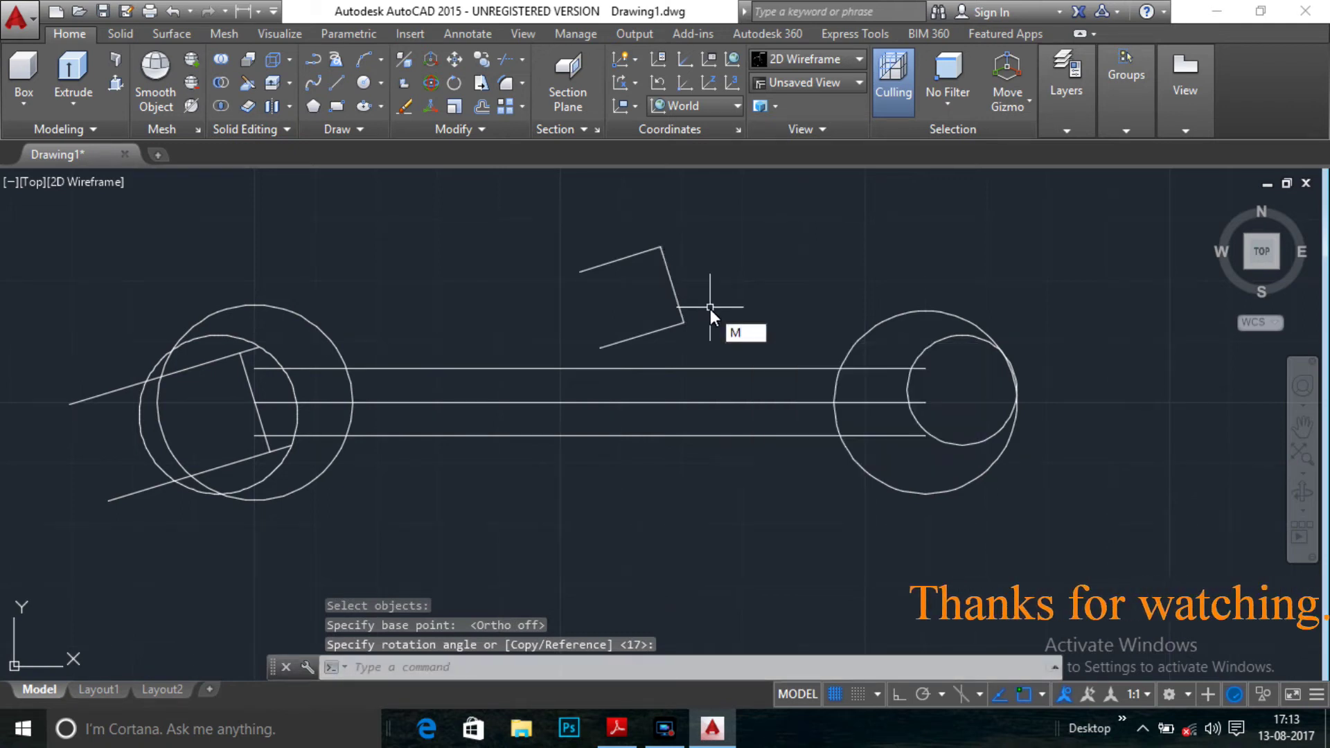
drag(564, 252, 714, 254)
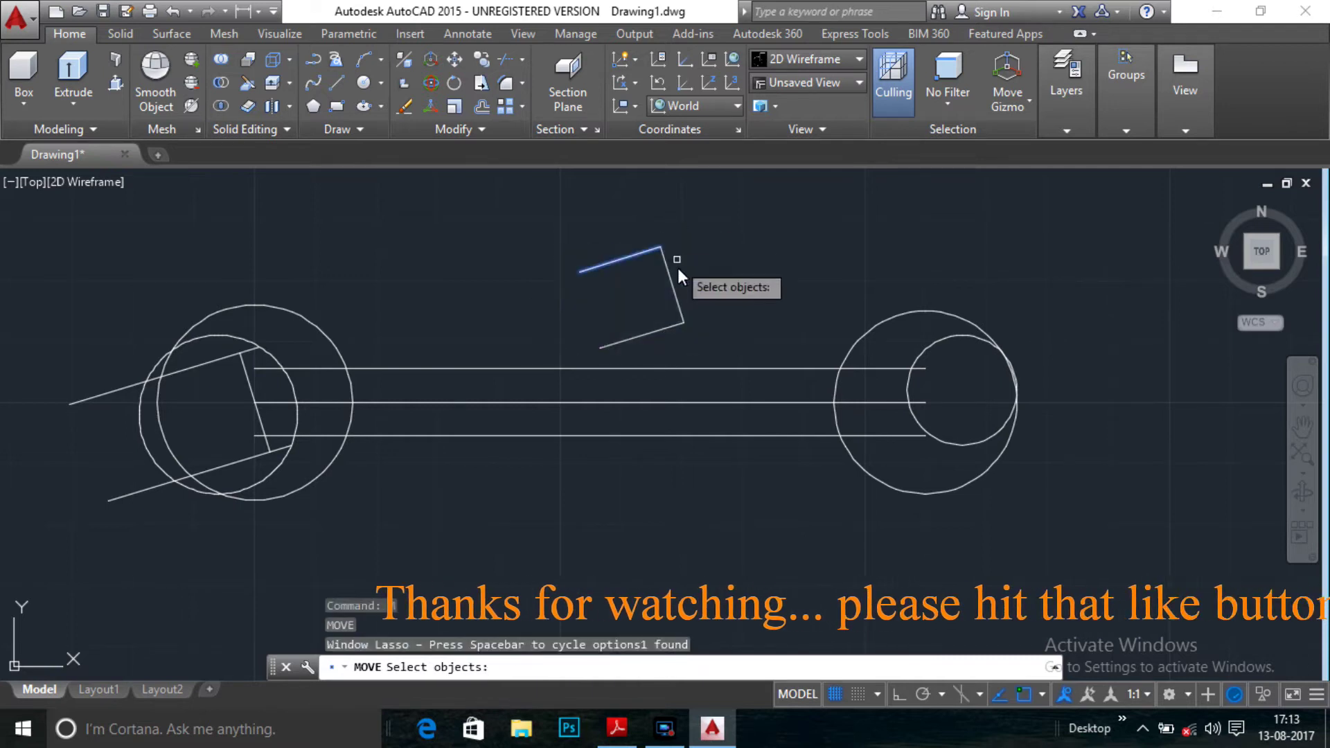
click(672, 287)
click(669, 329)
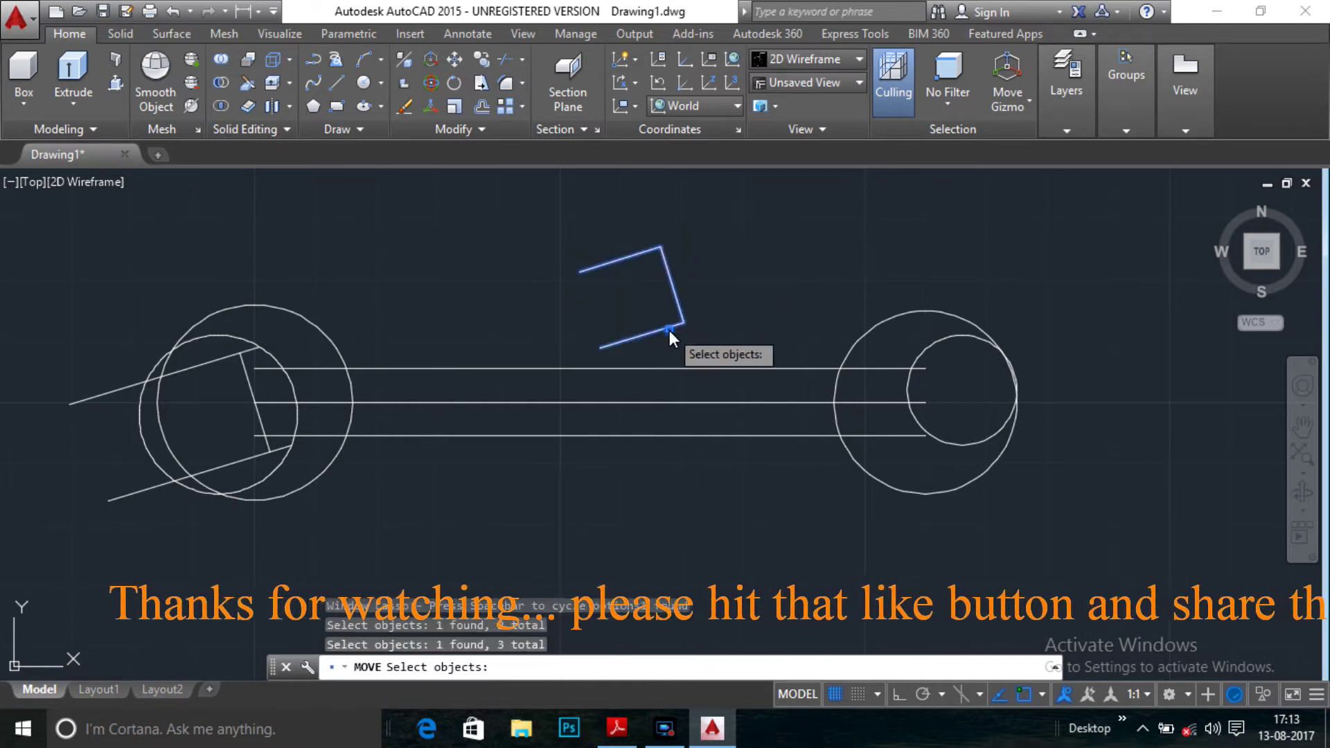
key(Return)
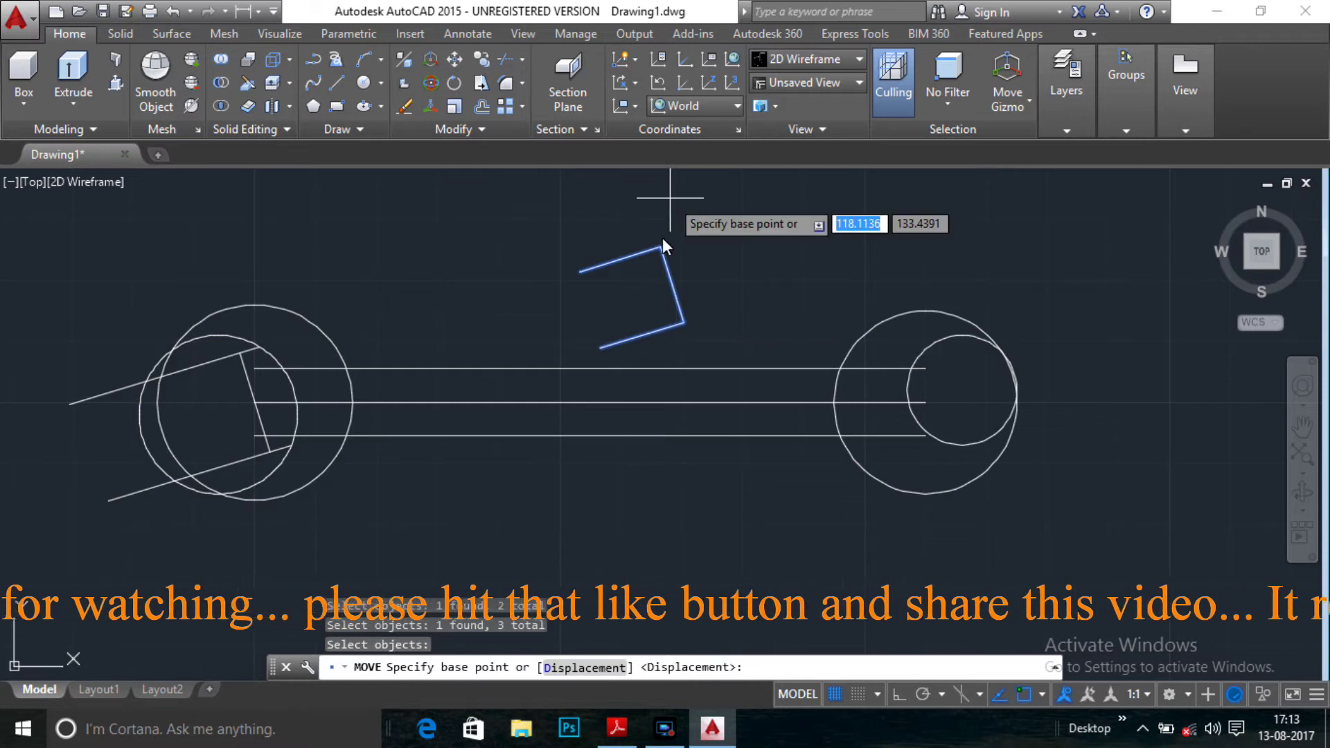
click(674, 291)
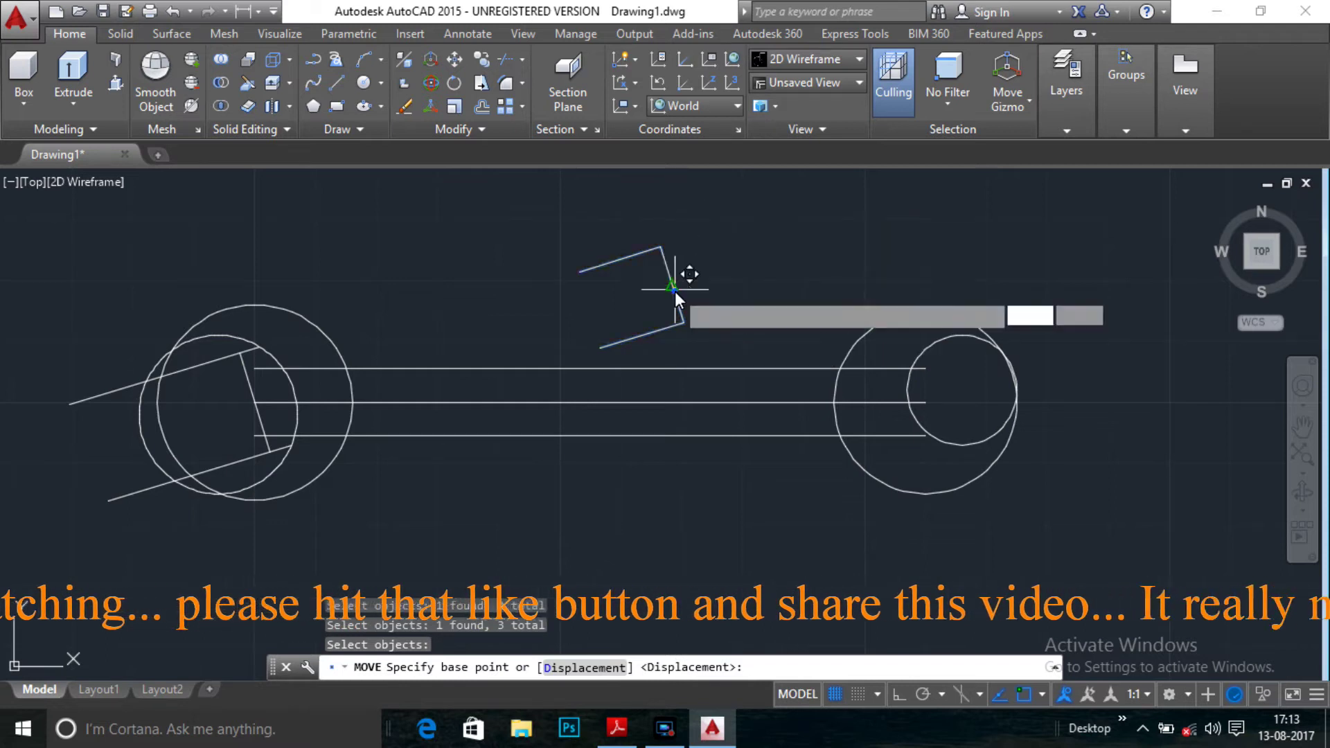
click(925, 409)
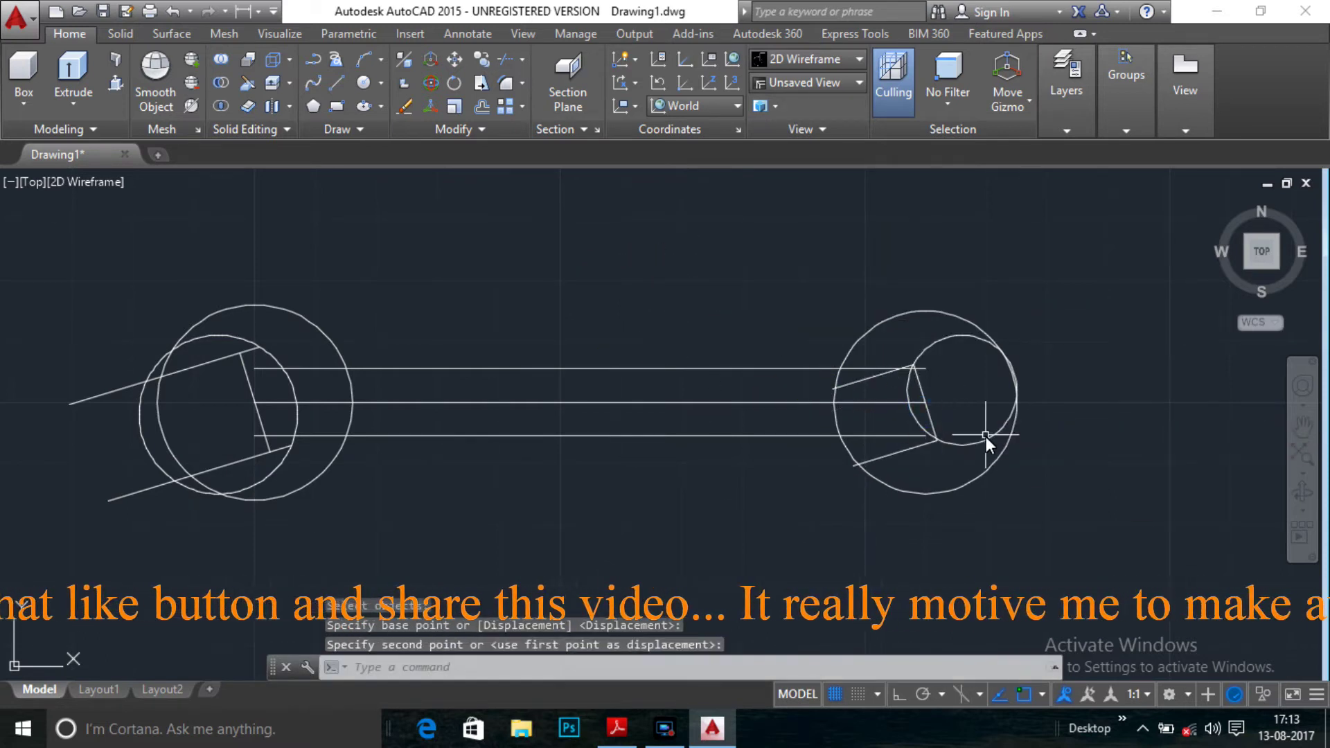
- Extend both slanted notch lines to the radius-15 outer circle, then recheck the reference PDF
text(e)
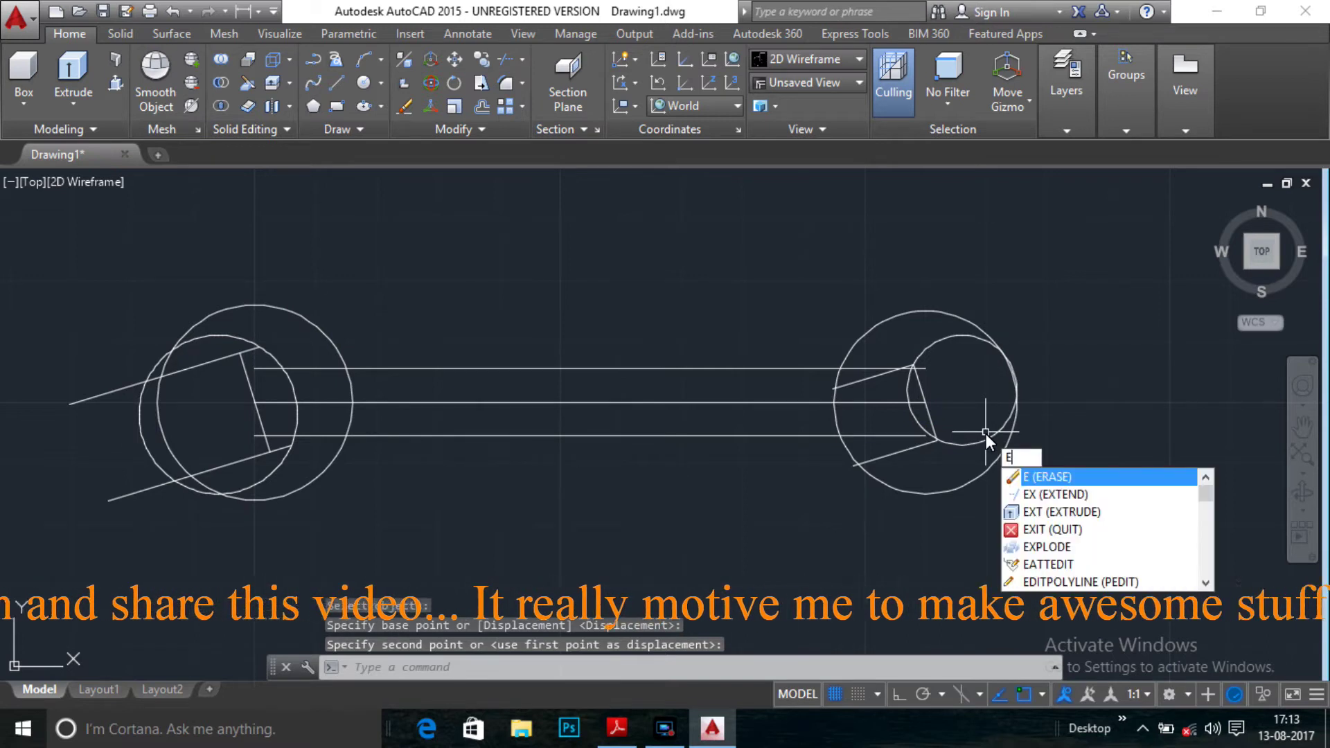
text(x)
key(Return)
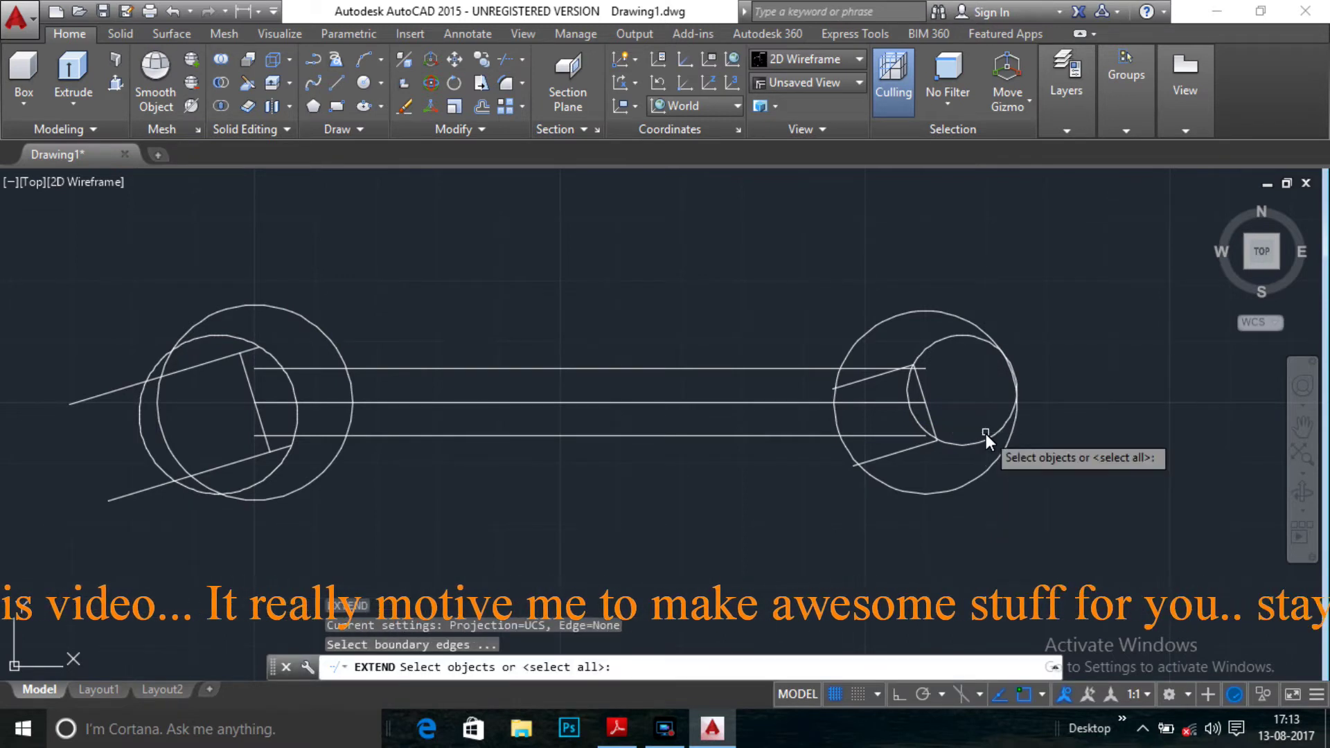
click(972, 327)
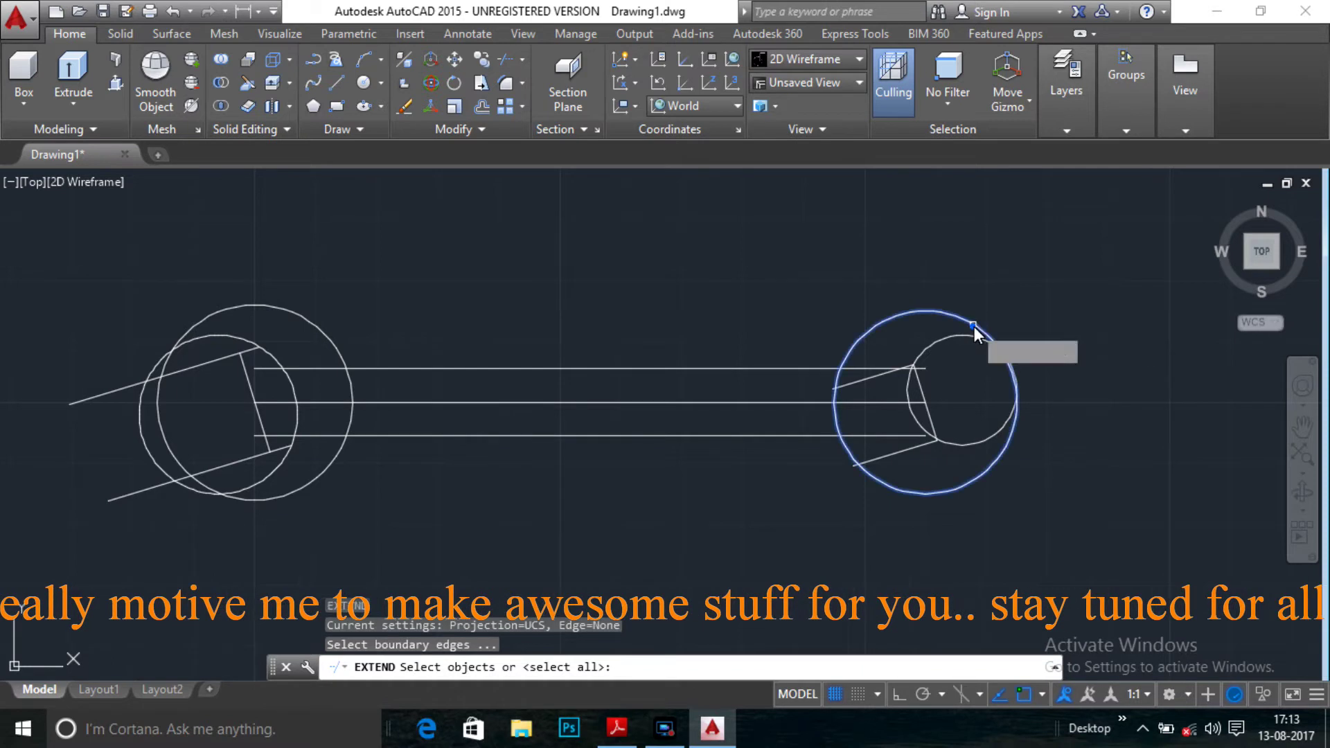
key(Return)
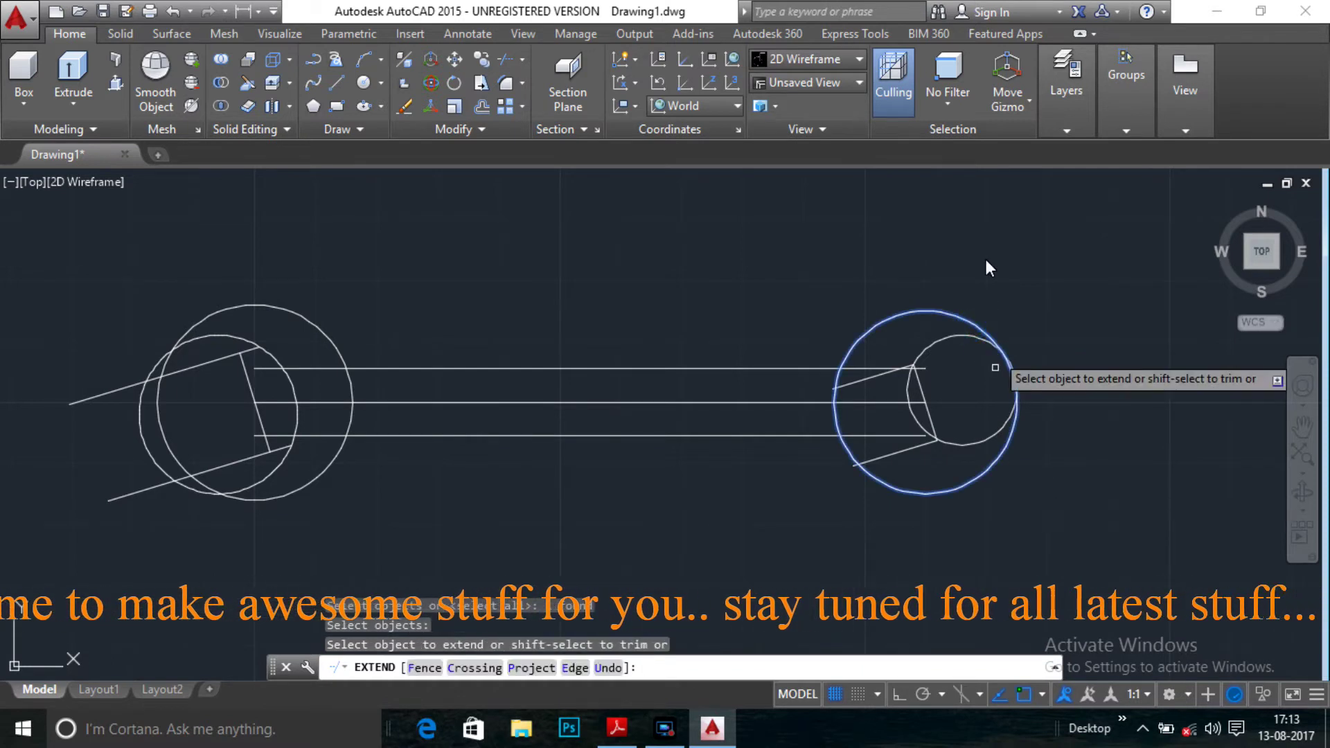
click(867, 383)
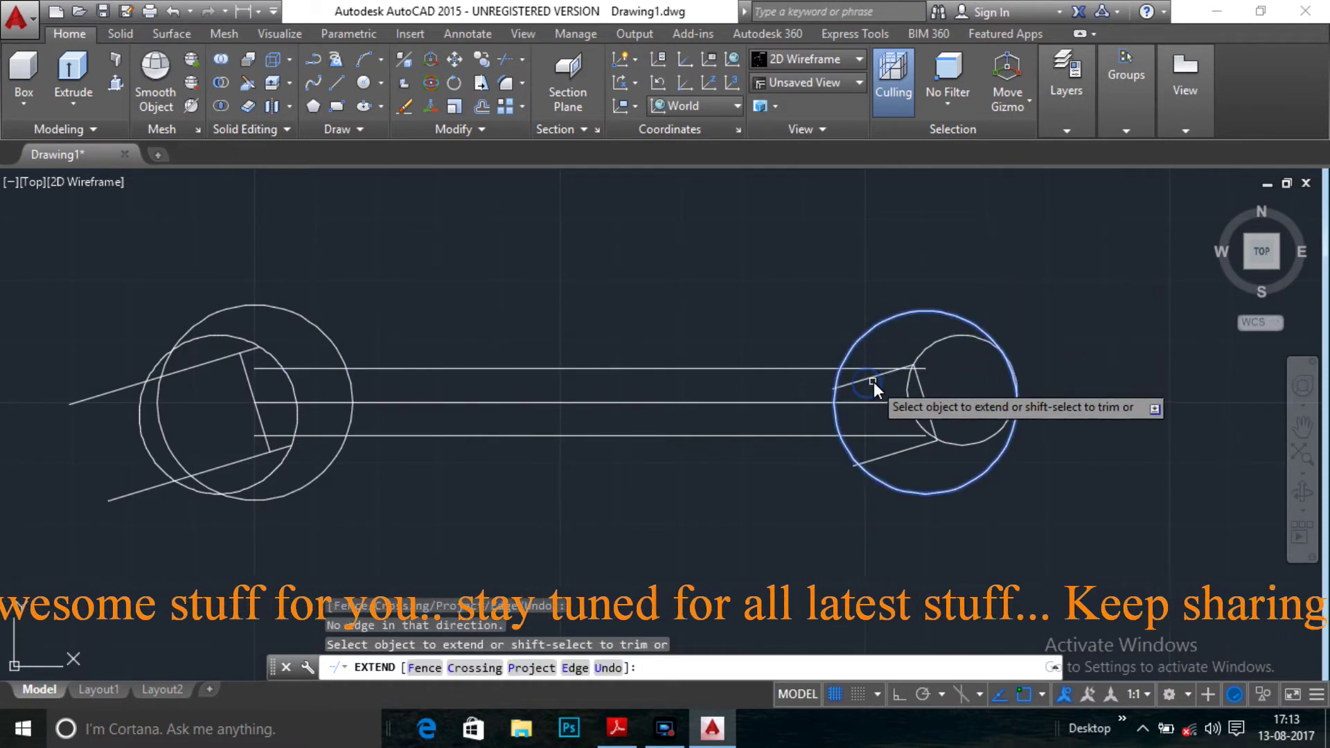
click(897, 458)
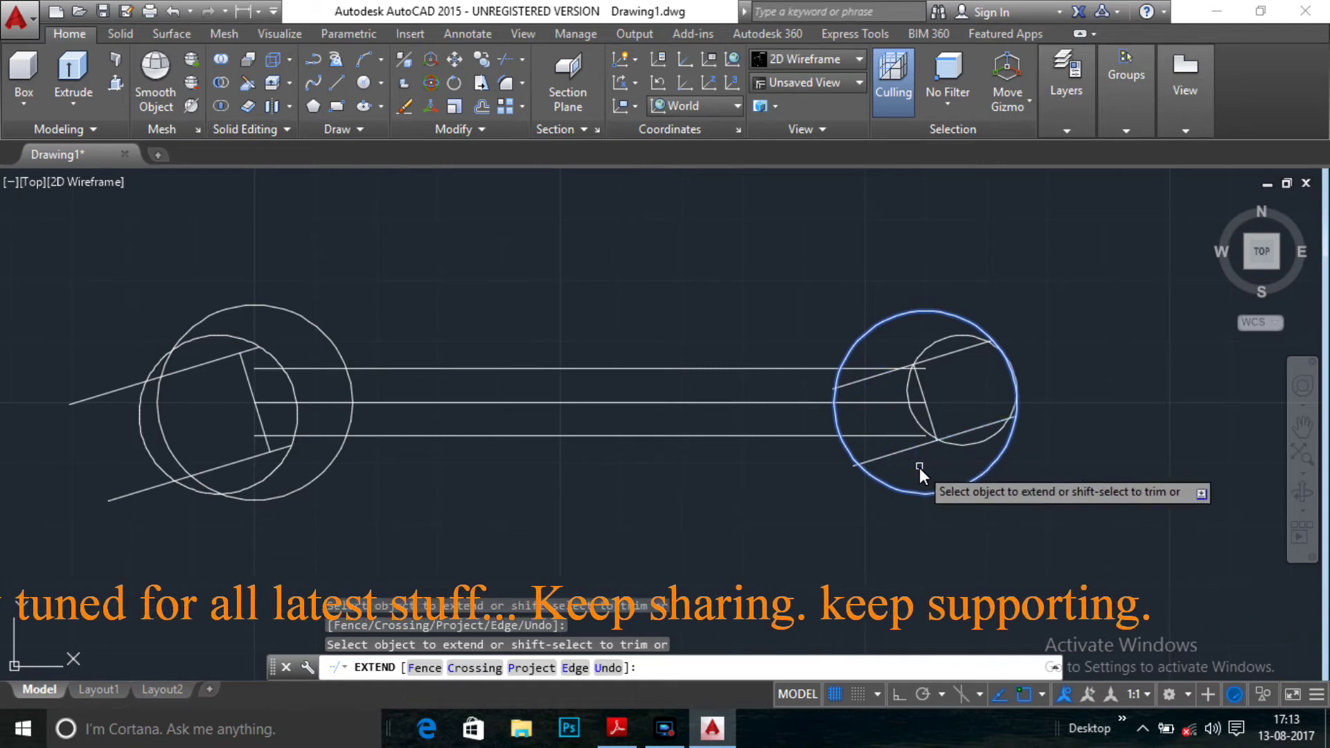
key(Escape)
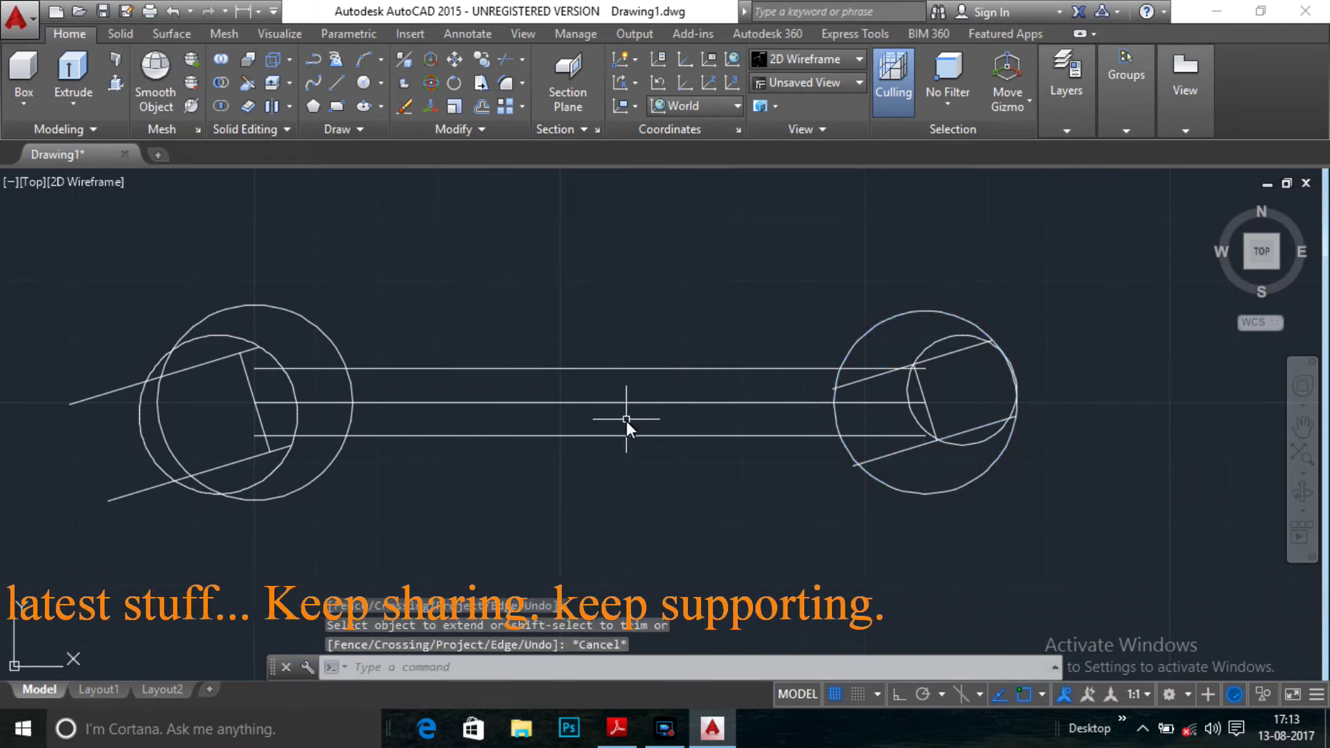
key(alt+Tab)
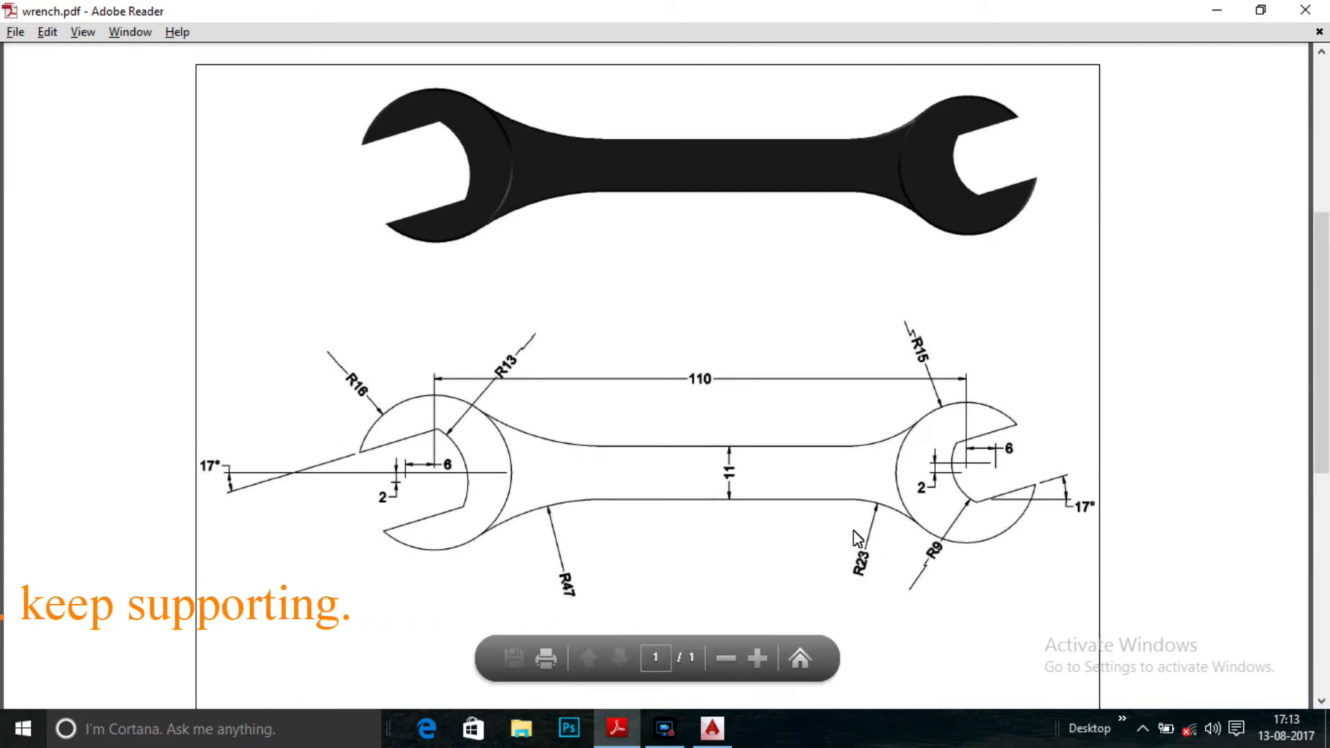
key(alt+Tab)
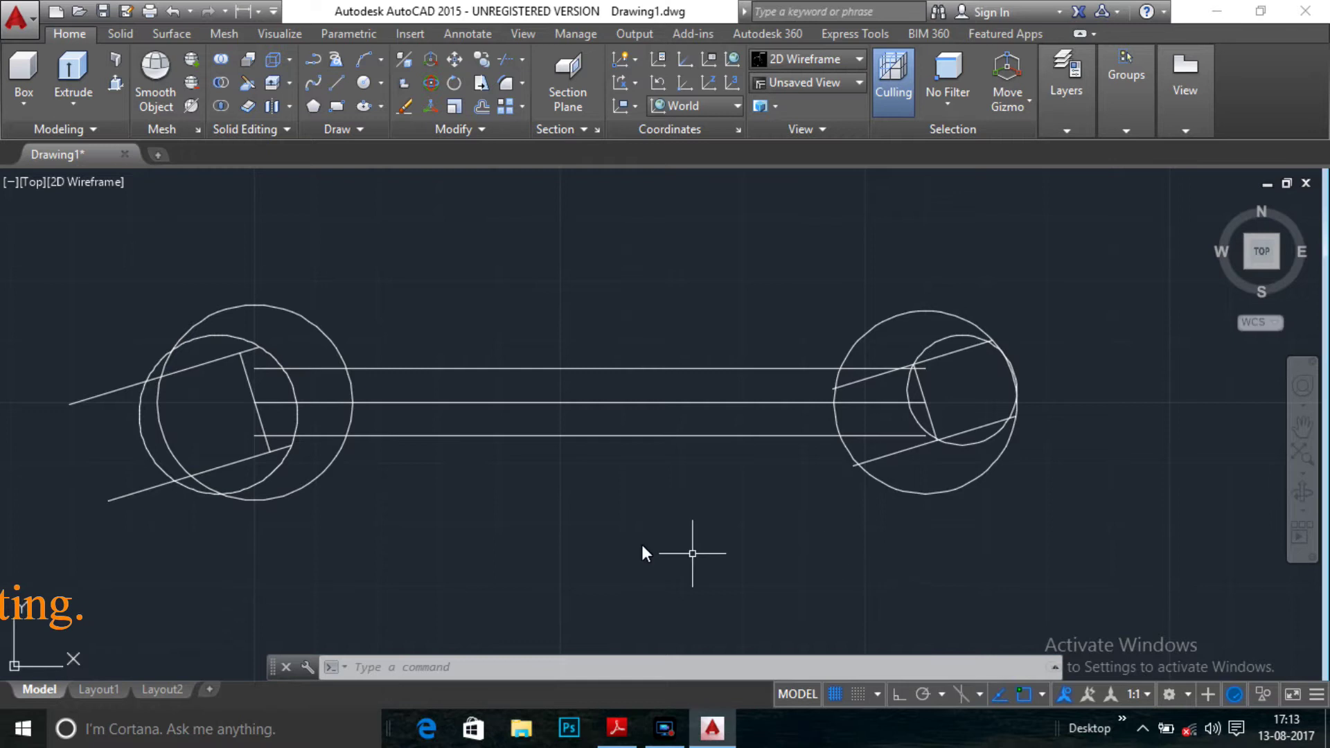
- Draw two radius-47 Ttr circles tangent to the left circle and the lower and upper handle lines
text(c)
key(Return)
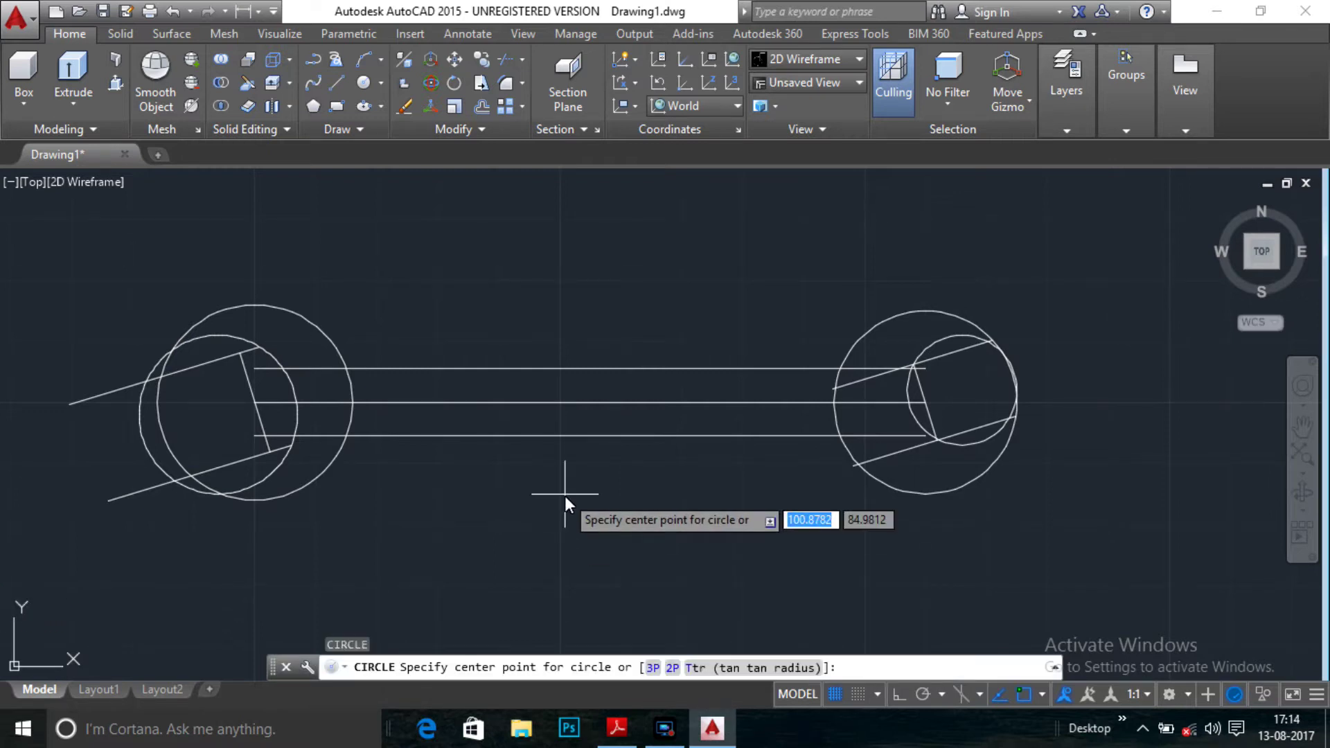
text(t)
key(Return)
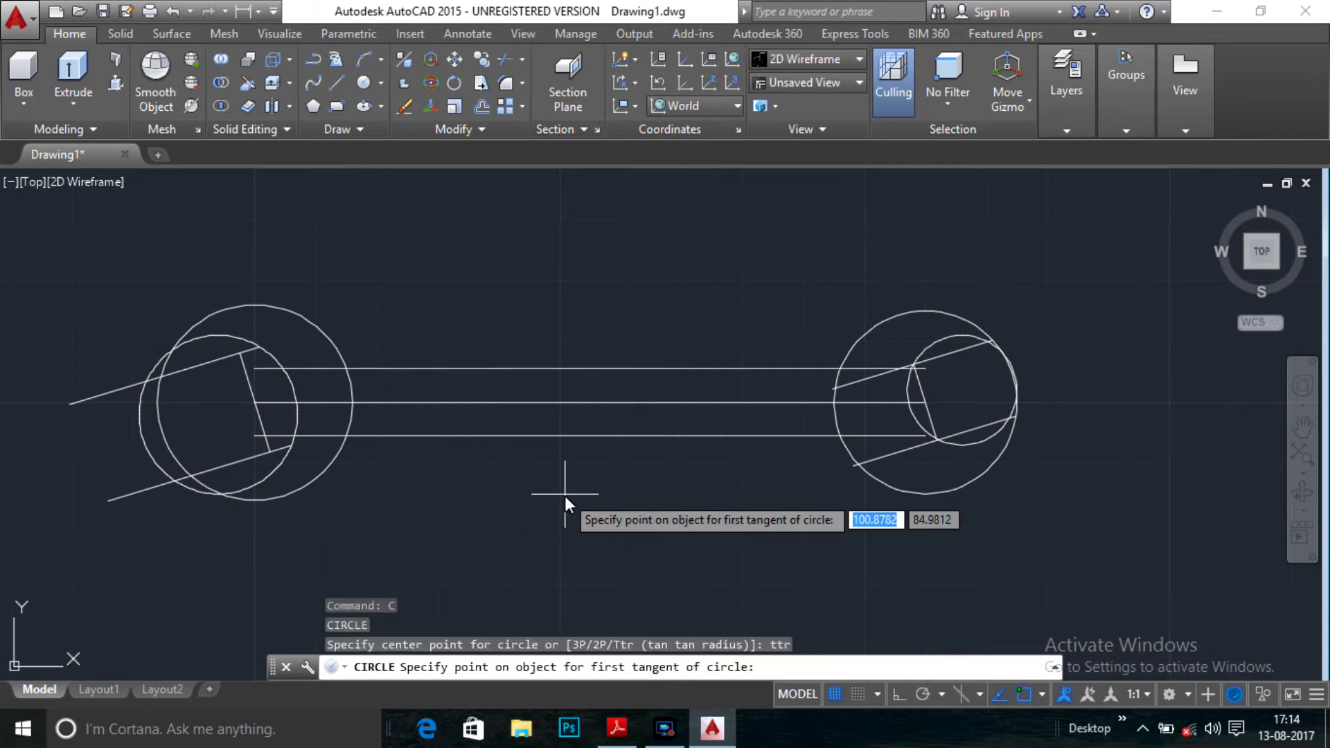
click(326, 472)
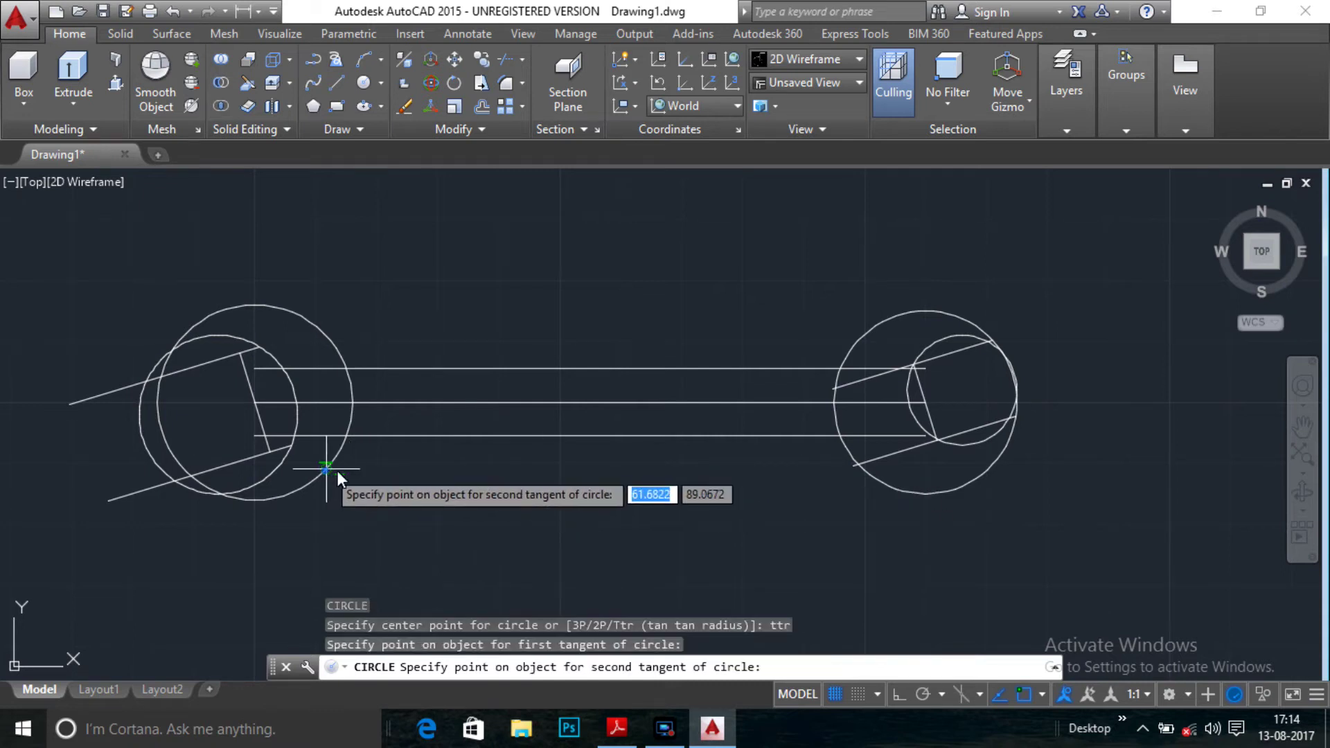
click(400, 437)
text(47)
key(Return)
key(Return)
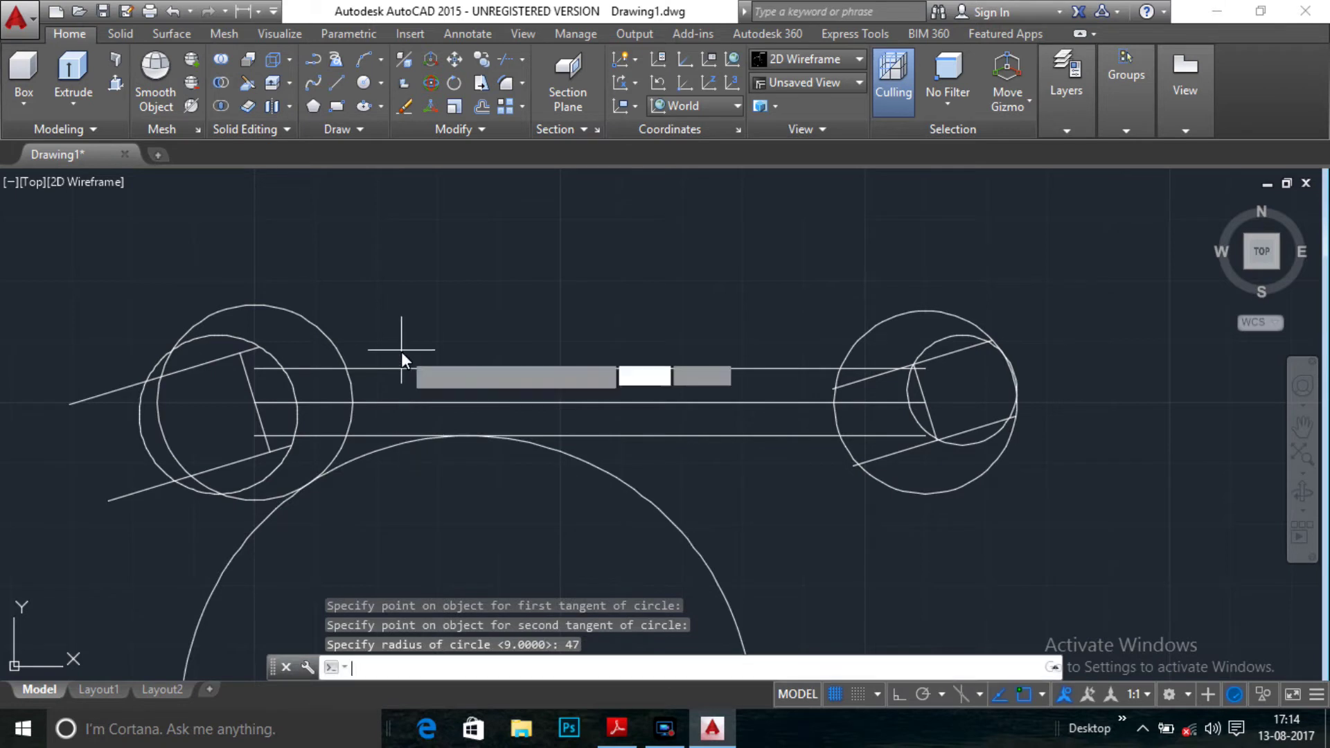
text(ttr)
key(Return)
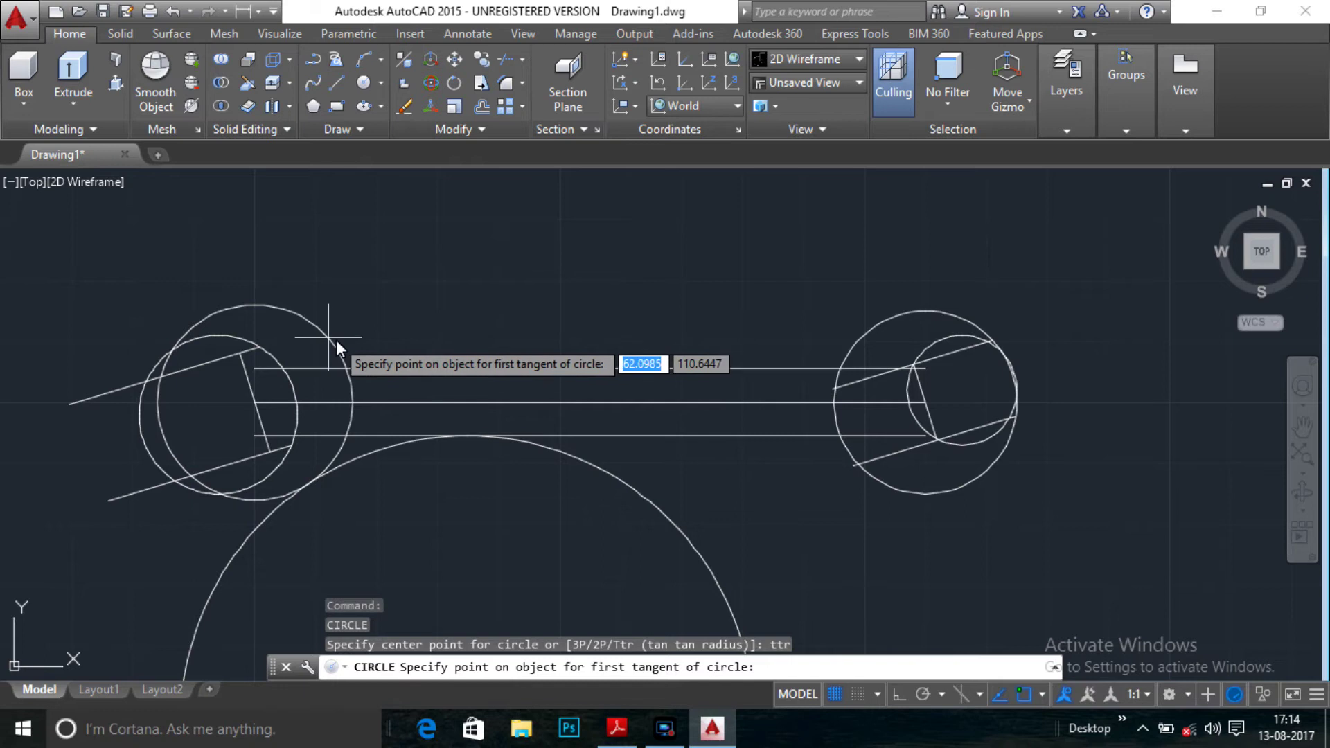
click(329, 340)
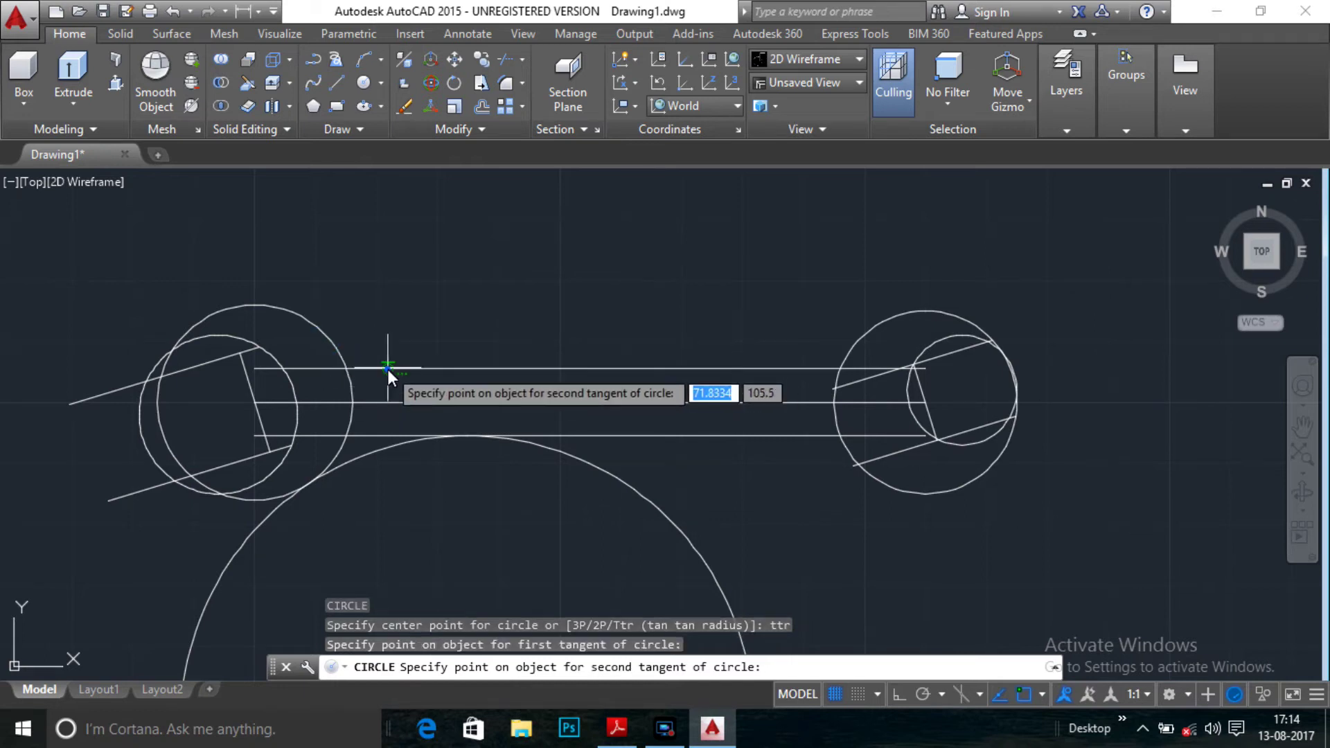
click(388, 369)
key(Return)
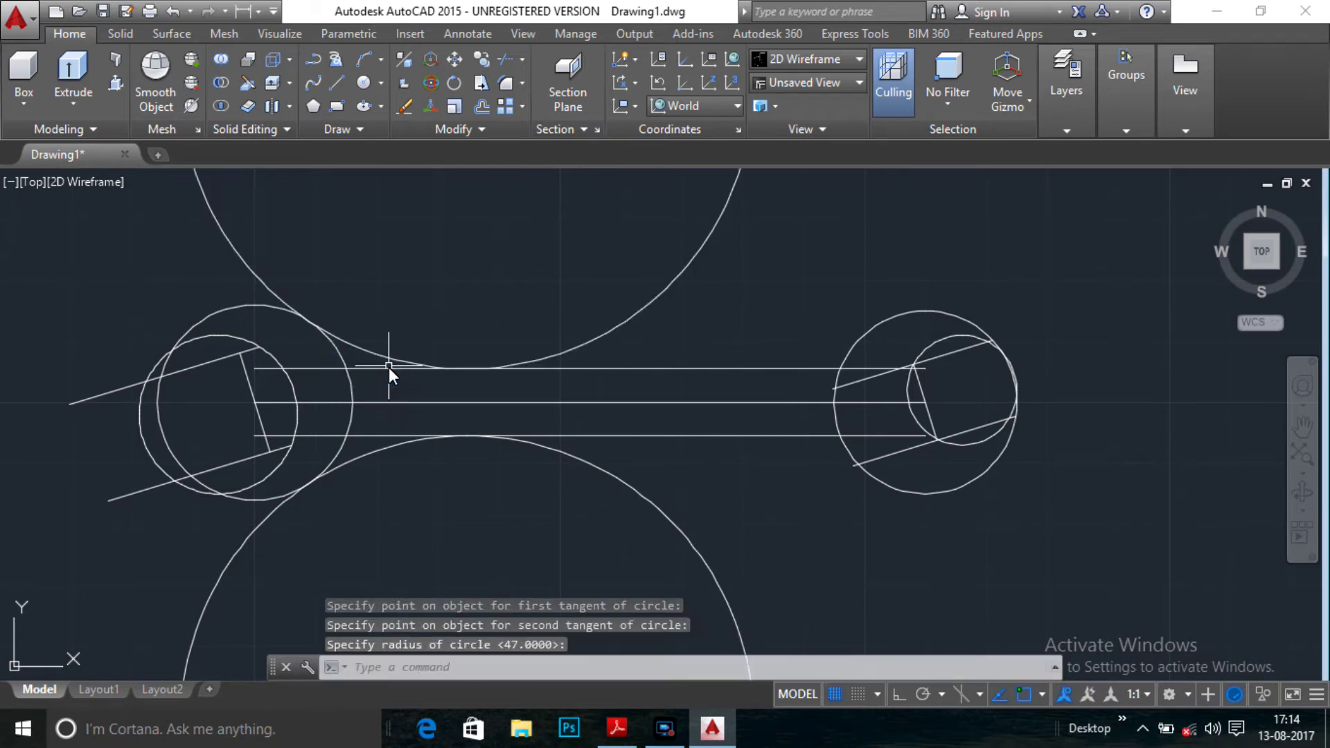
- Draw two radius-23 Ttr circles tangent to the right jaw circle and the upper and lower handle lines
key(Return)
text(t)
key(Return)
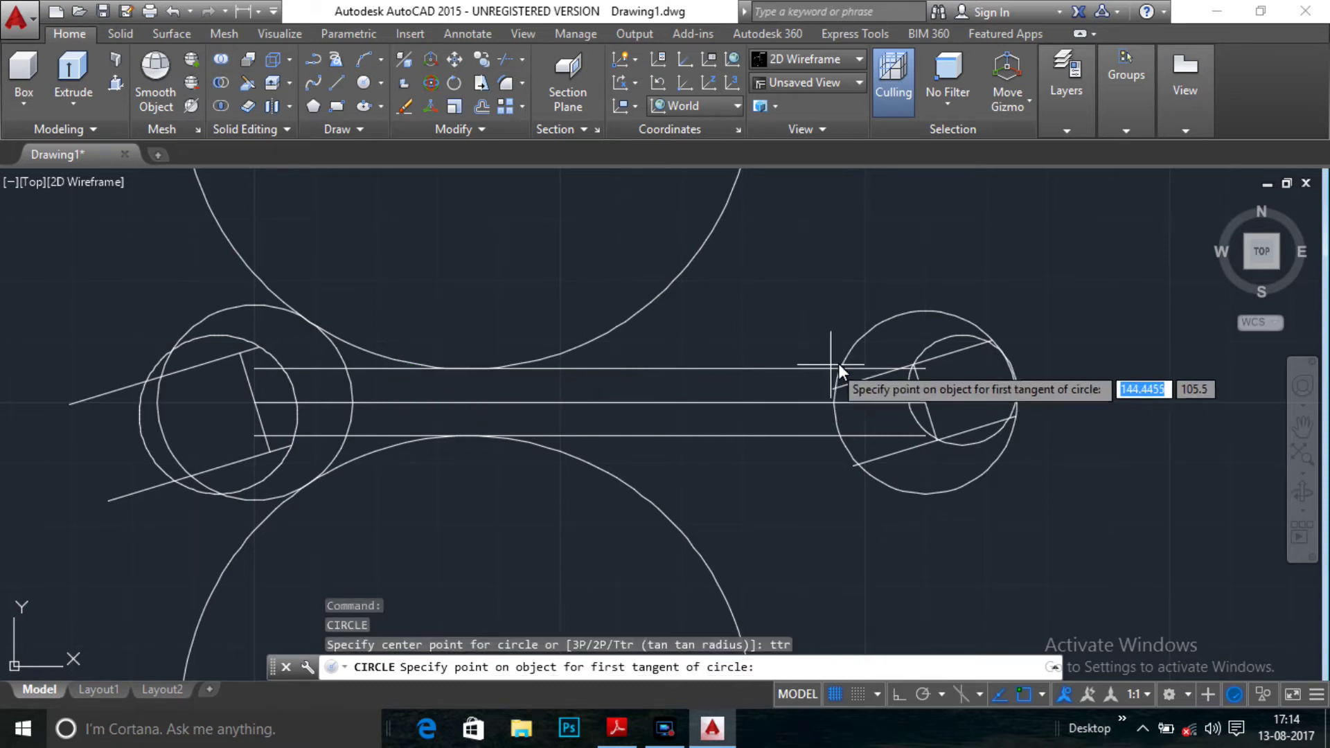
click(847, 357)
click(804, 372)
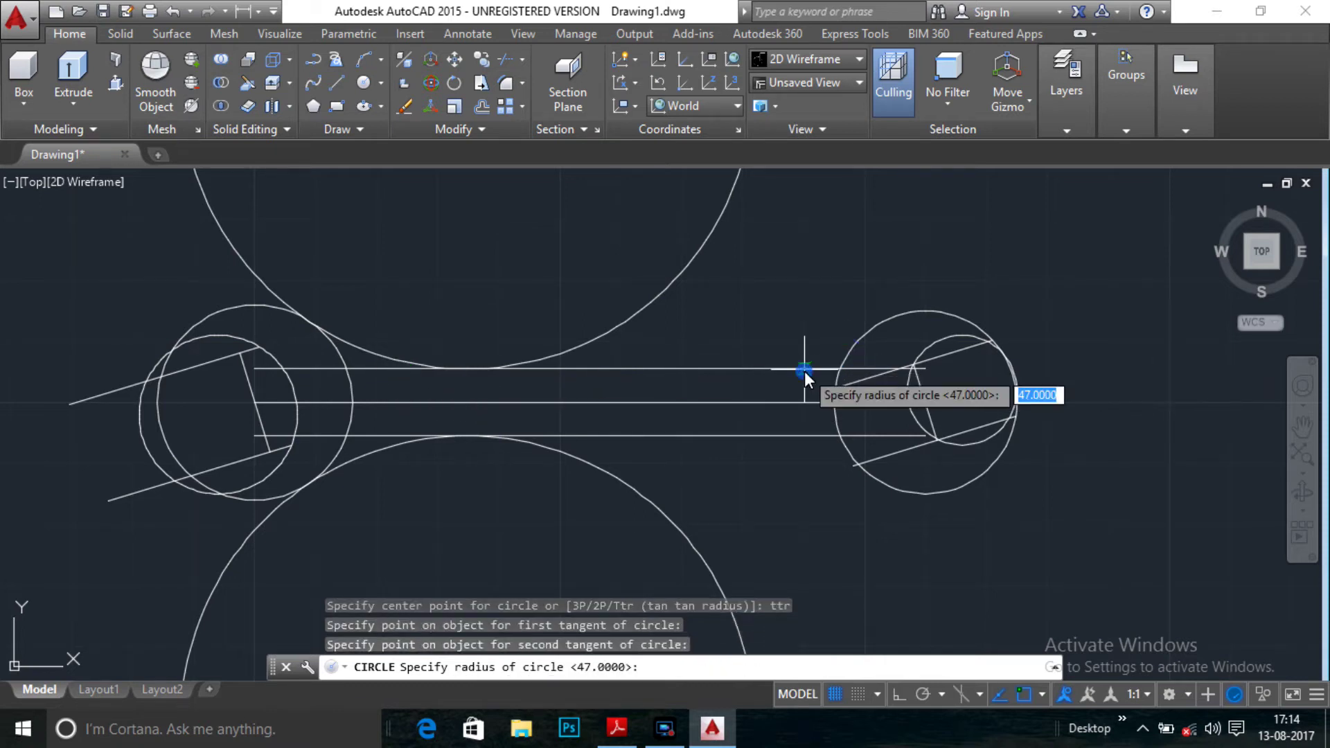
text(23)
key(Return)
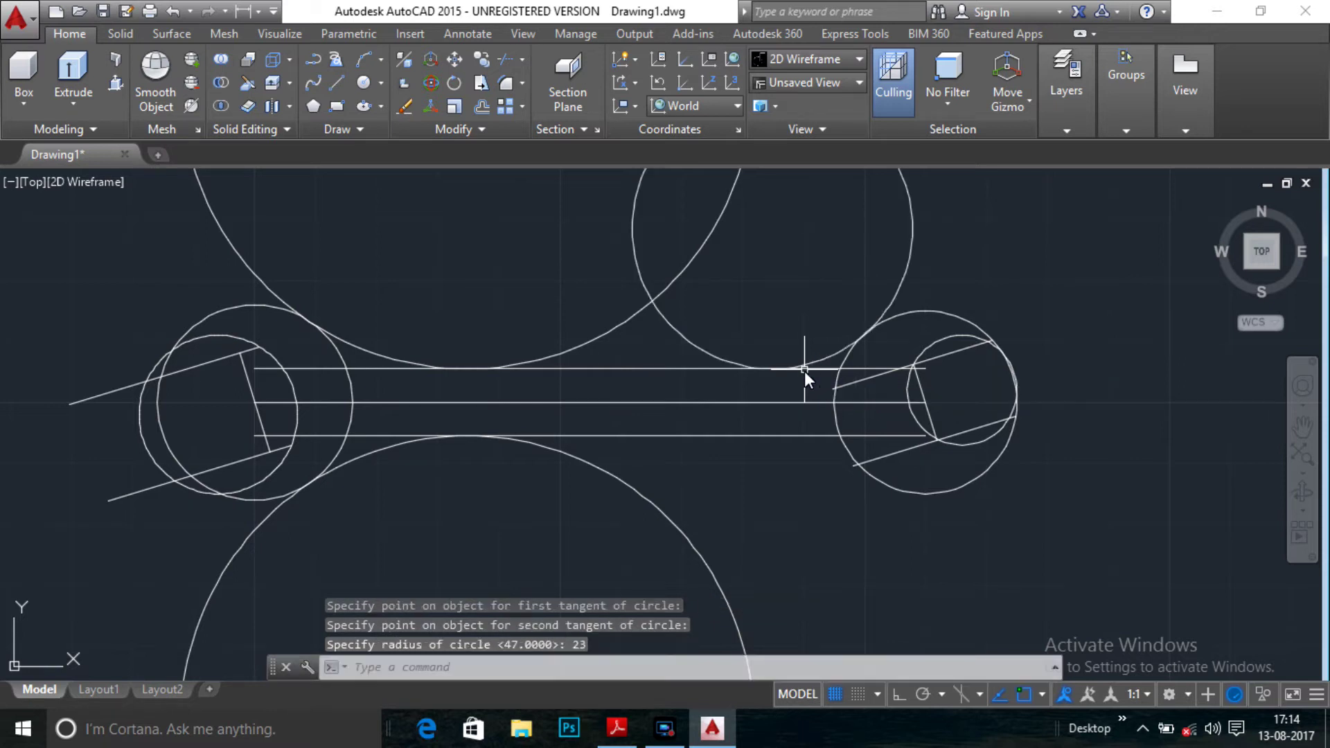
key(Return)
text(ttr)
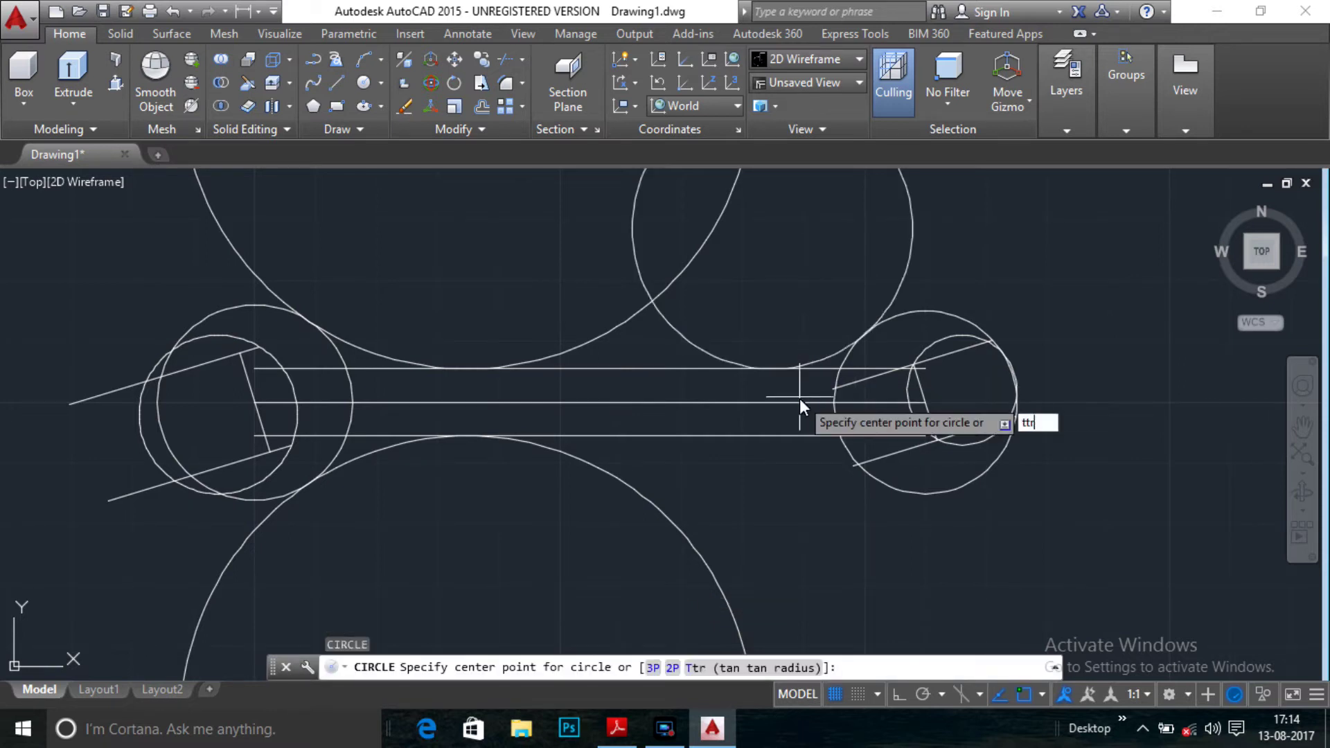
key(Return)
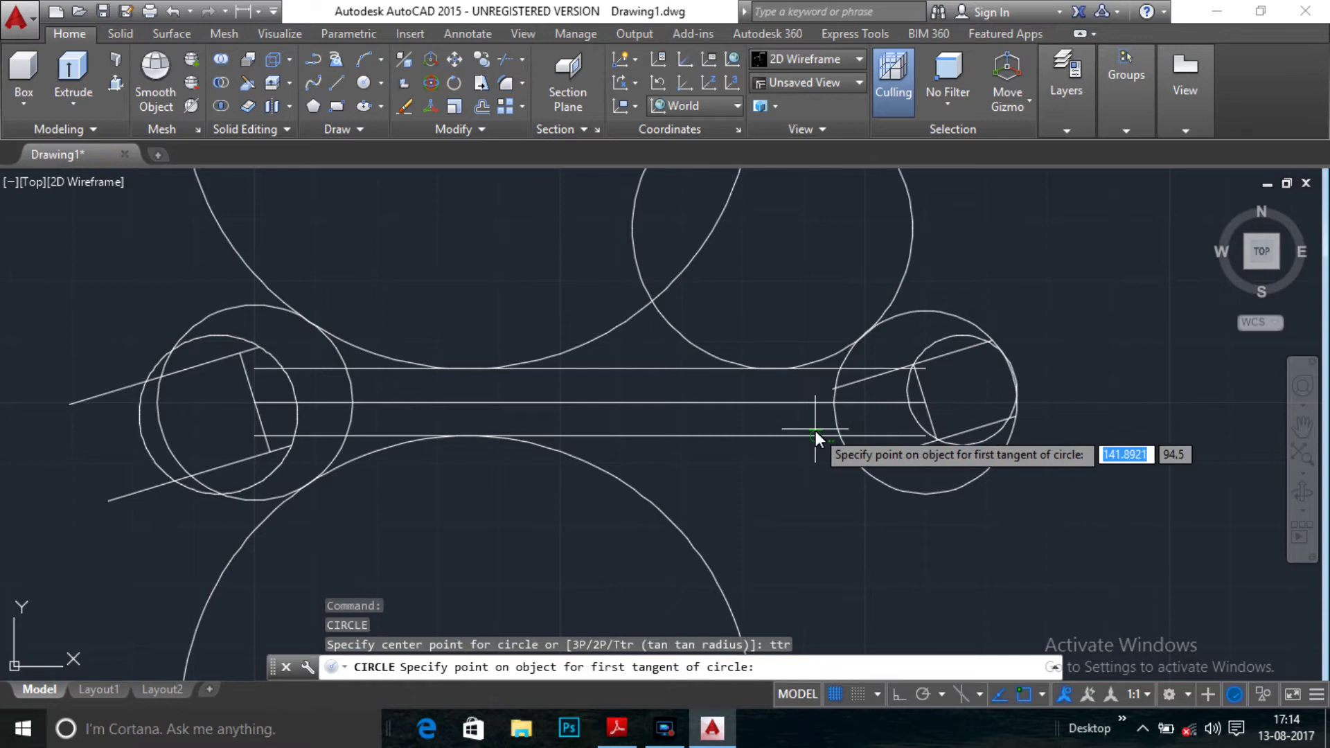
click(810, 437)
click(849, 458)
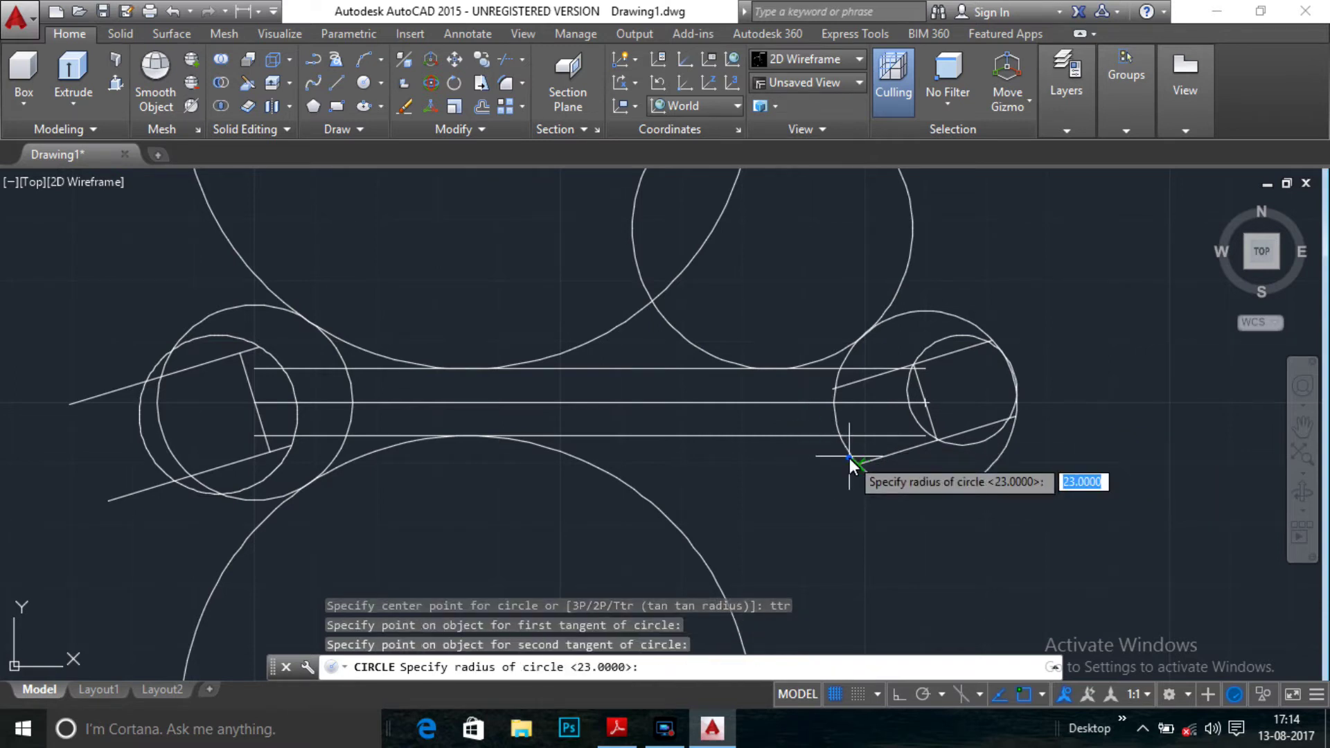
key(Return)
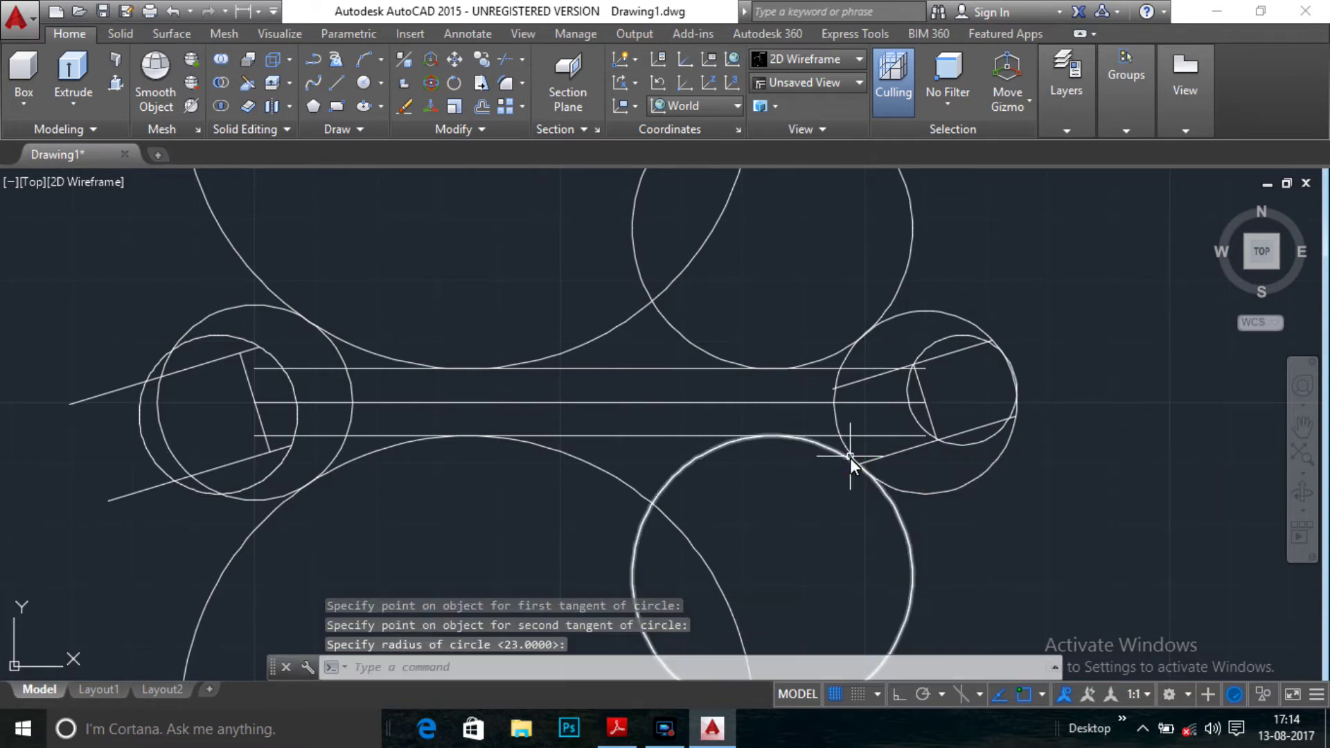
text(T)
text(R)
key(Return)
key(Return)
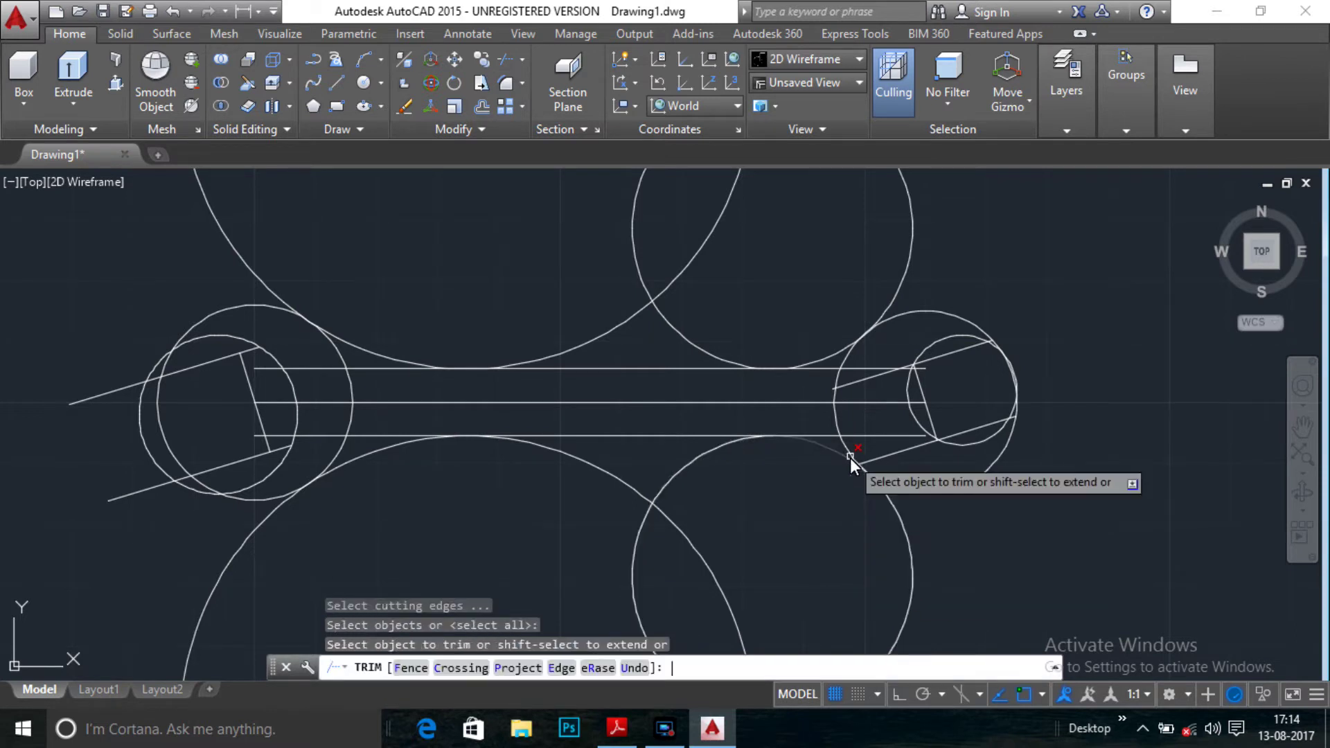
- Trim away the unwanted arcs of the radius-47 and radius-23 tangent circles around the handle
click(692, 467)
click(604, 471)
click(264, 527)
click(903, 523)
scroll(903, 522, down, 4)
click(903, 423)
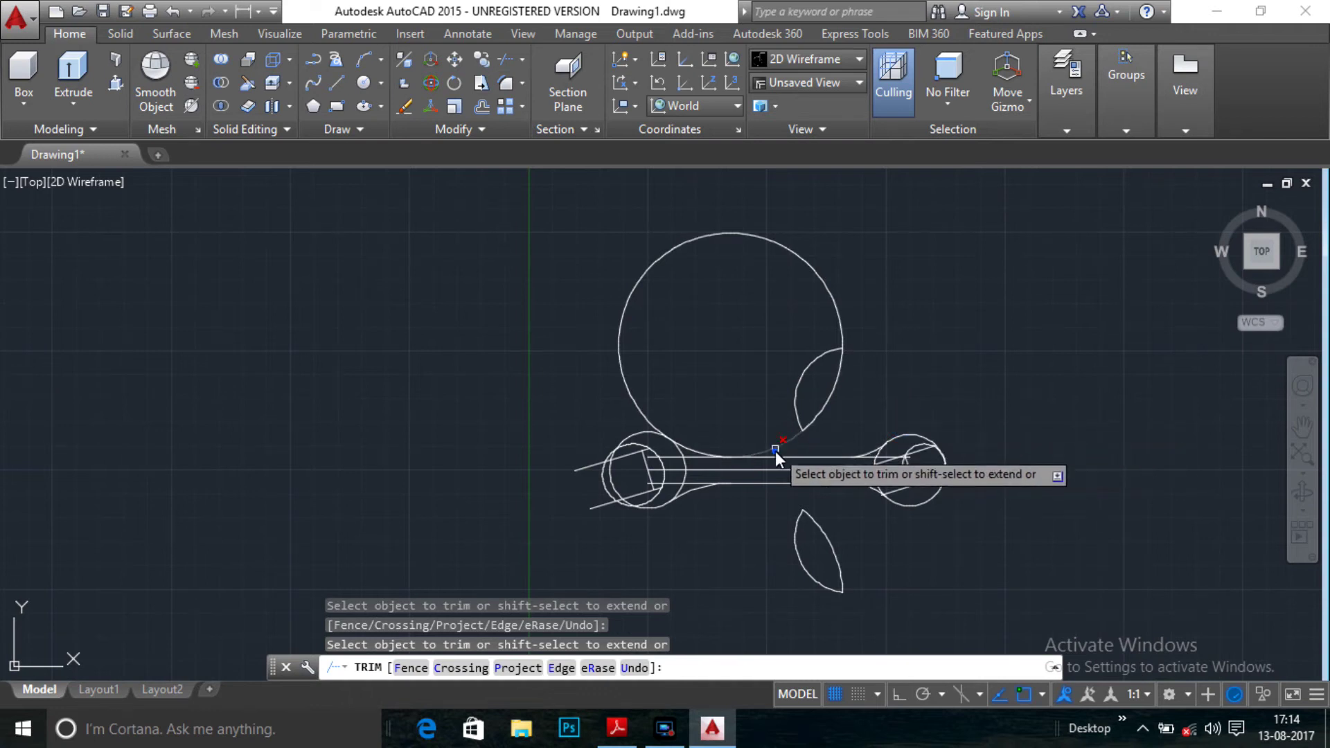
click(643, 419)
scroll(795, 564, up, 2)
scroll(796, 564, up, 2)
scroll(795, 564, down, 2)
scroll(589, 489, up, 2)
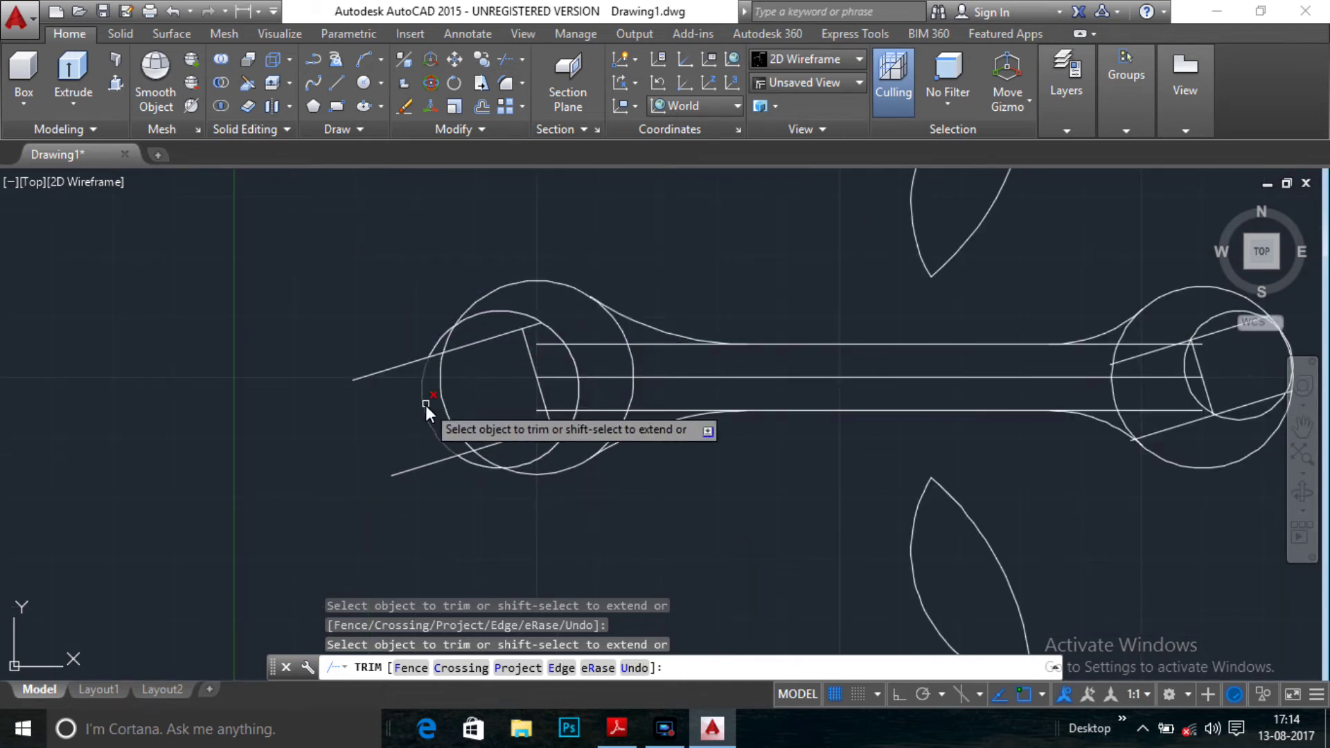
- Trim the left ring's arcs, the slanted jaw line and the notch lines into the open left jaw
click(442, 335)
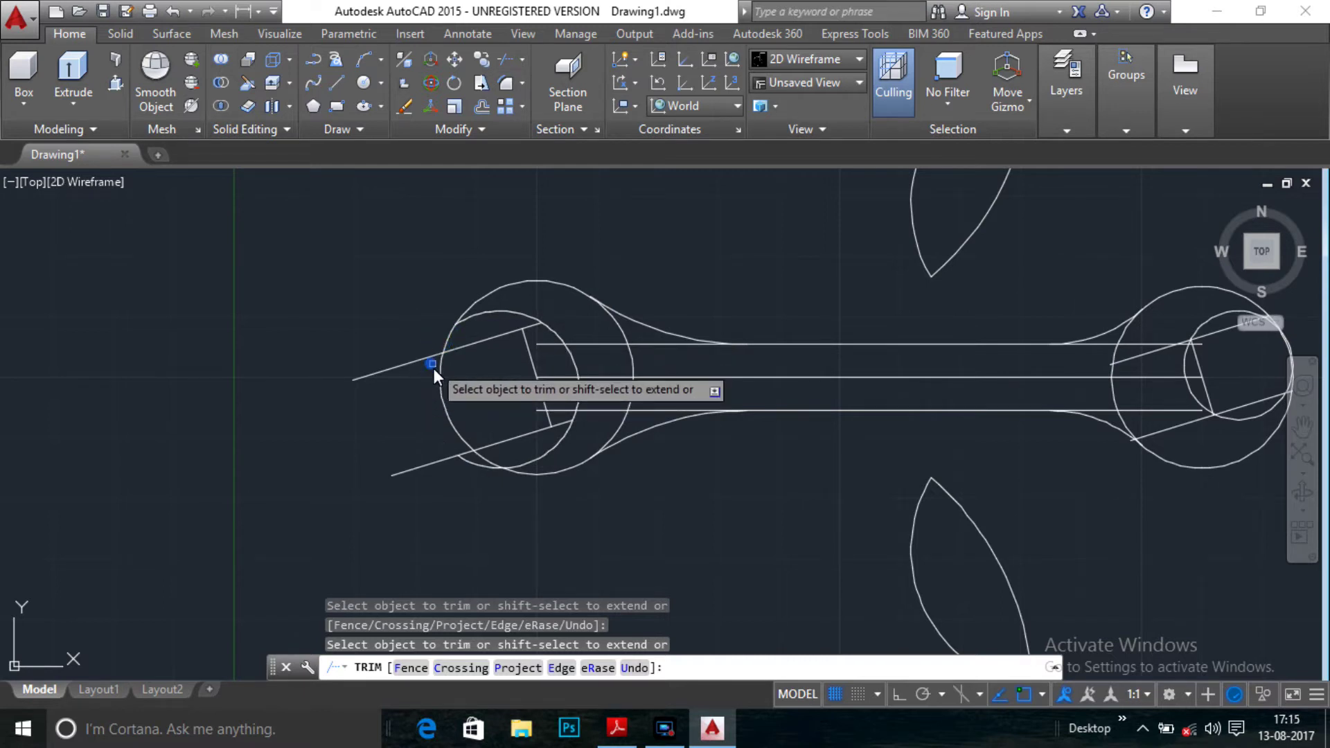
click(442, 385)
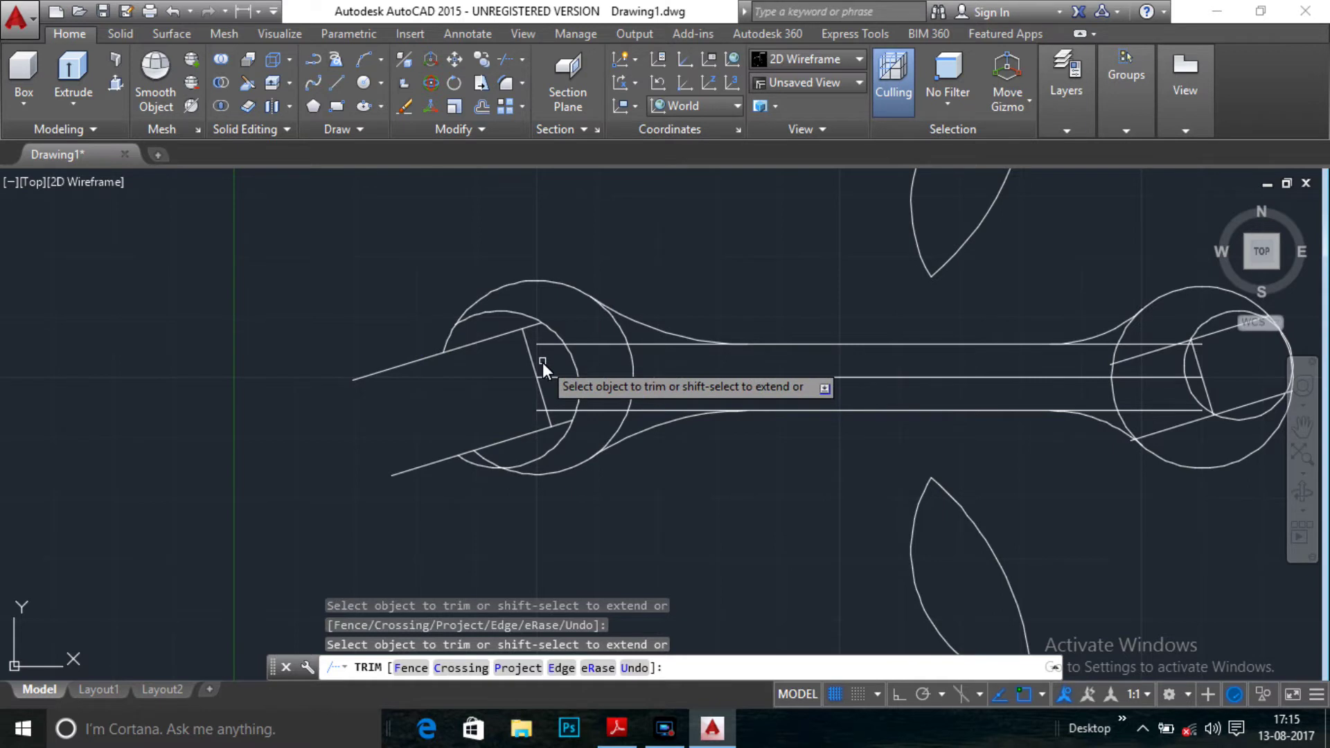
click(528, 357)
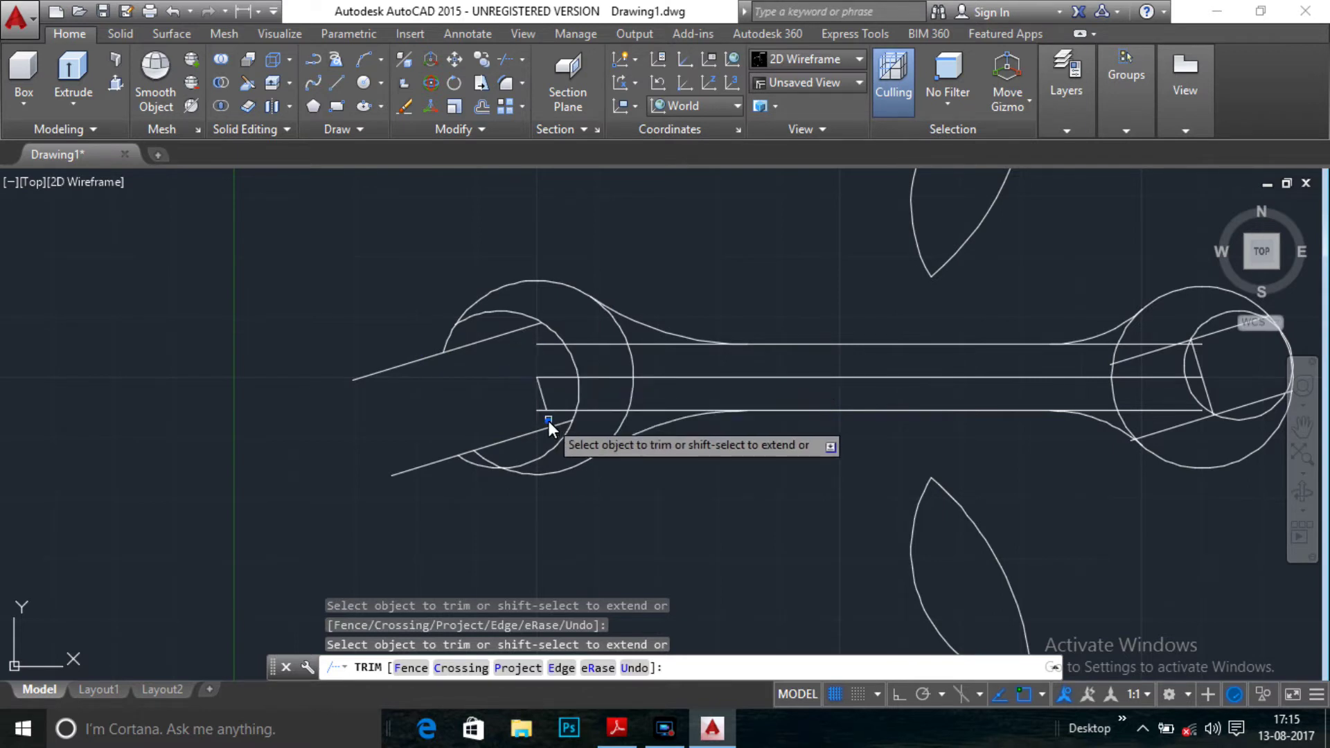
click(510, 314)
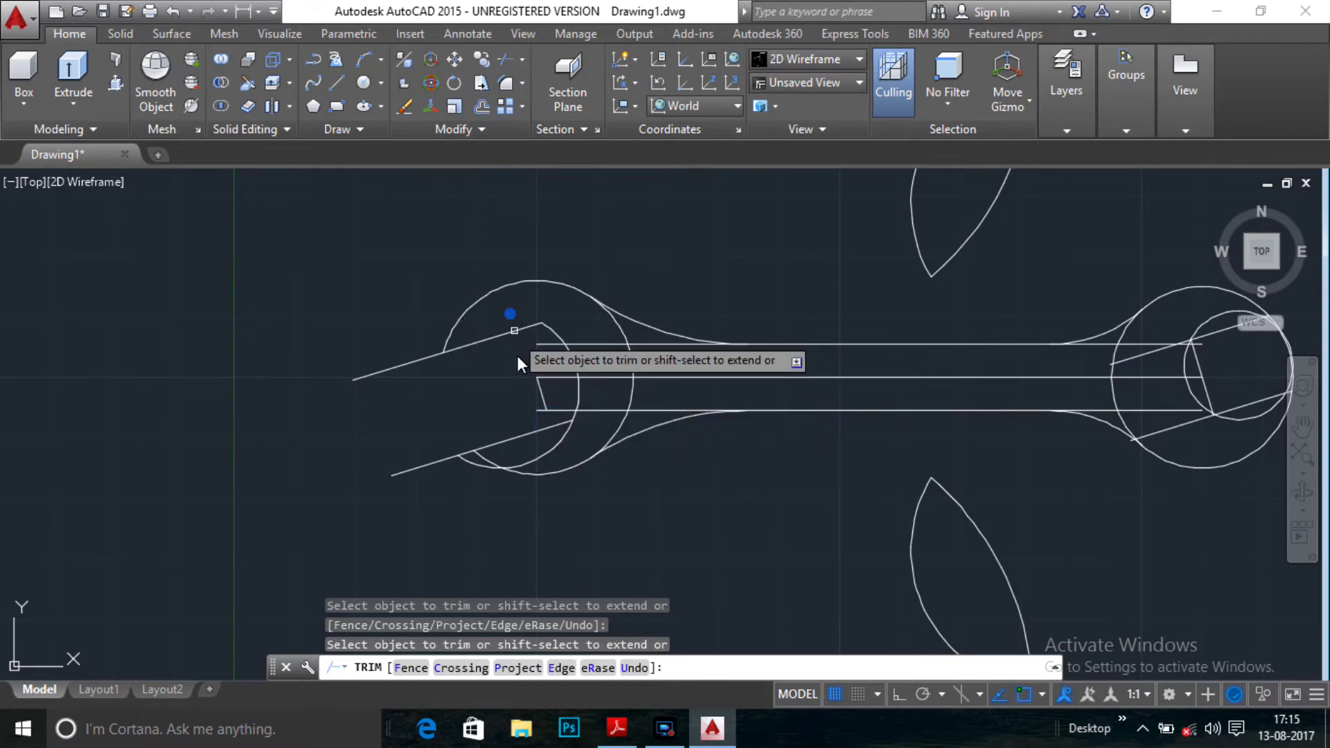
click(551, 452)
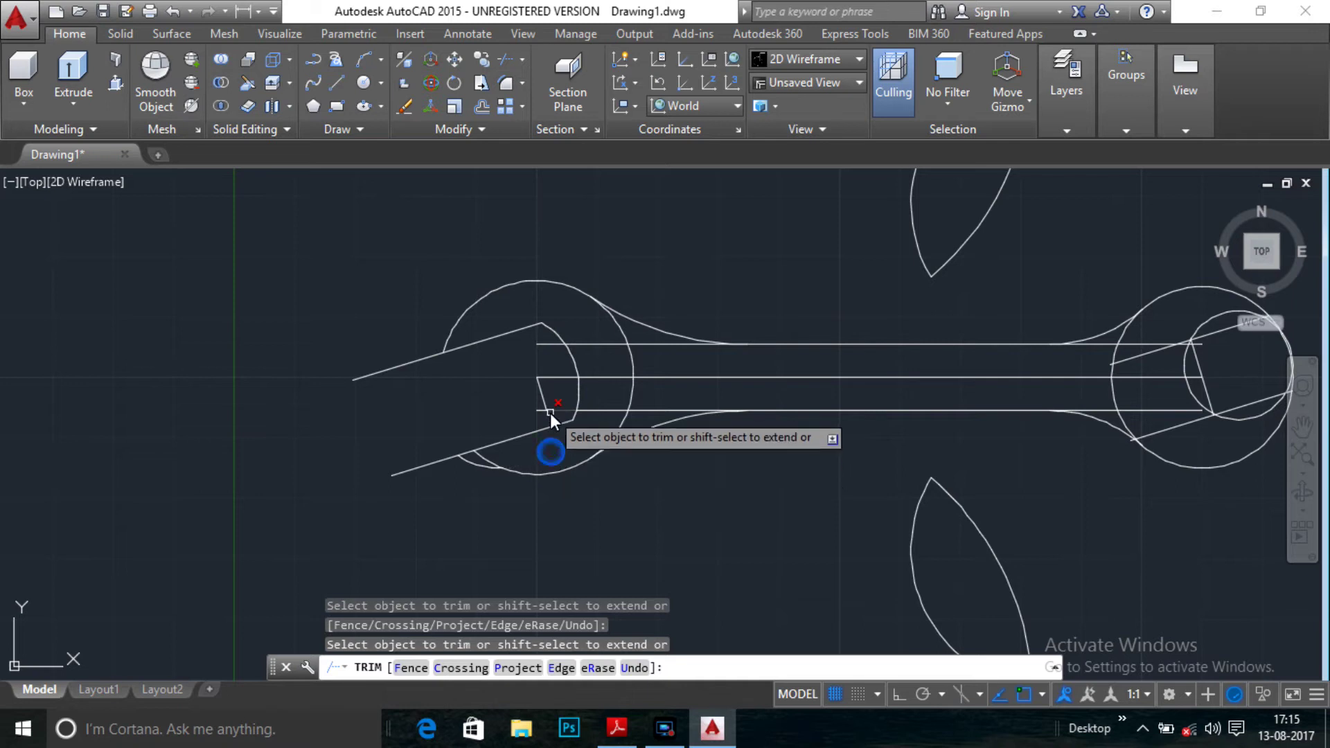
click(550, 411)
click(561, 383)
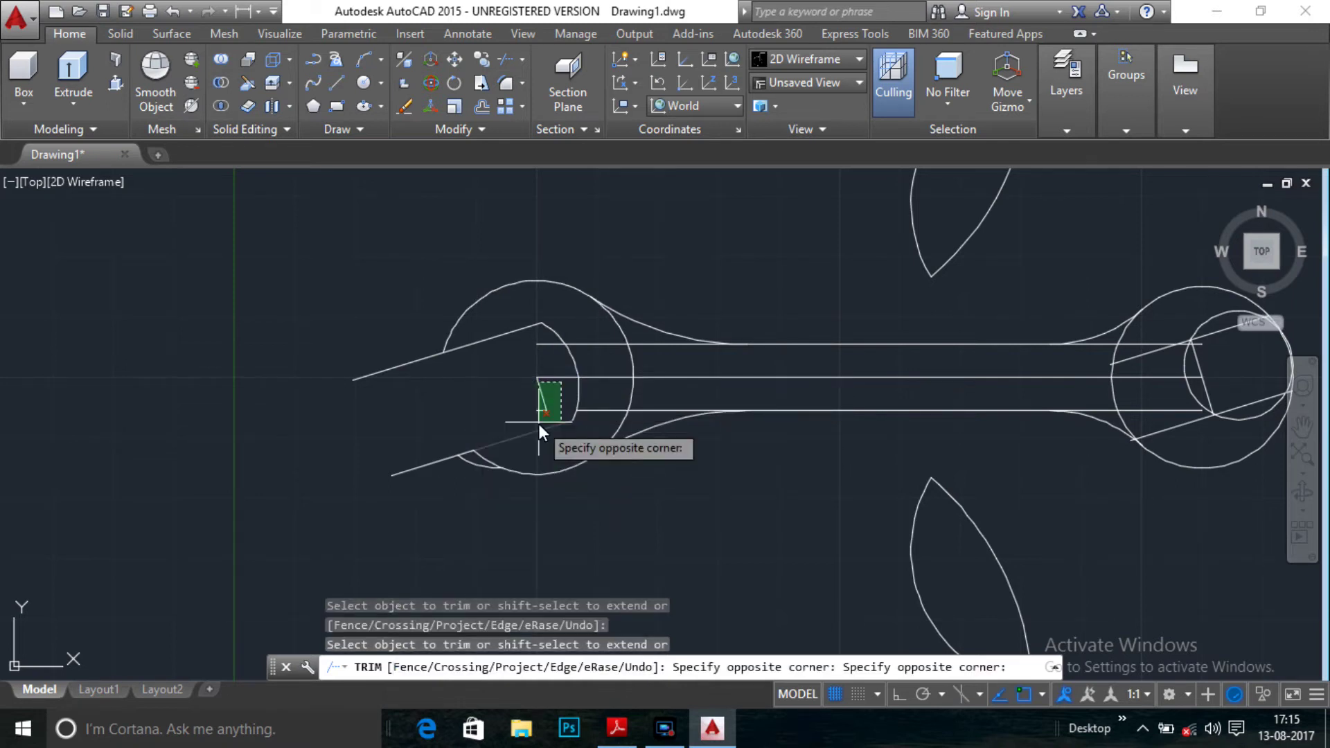
click(518, 397)
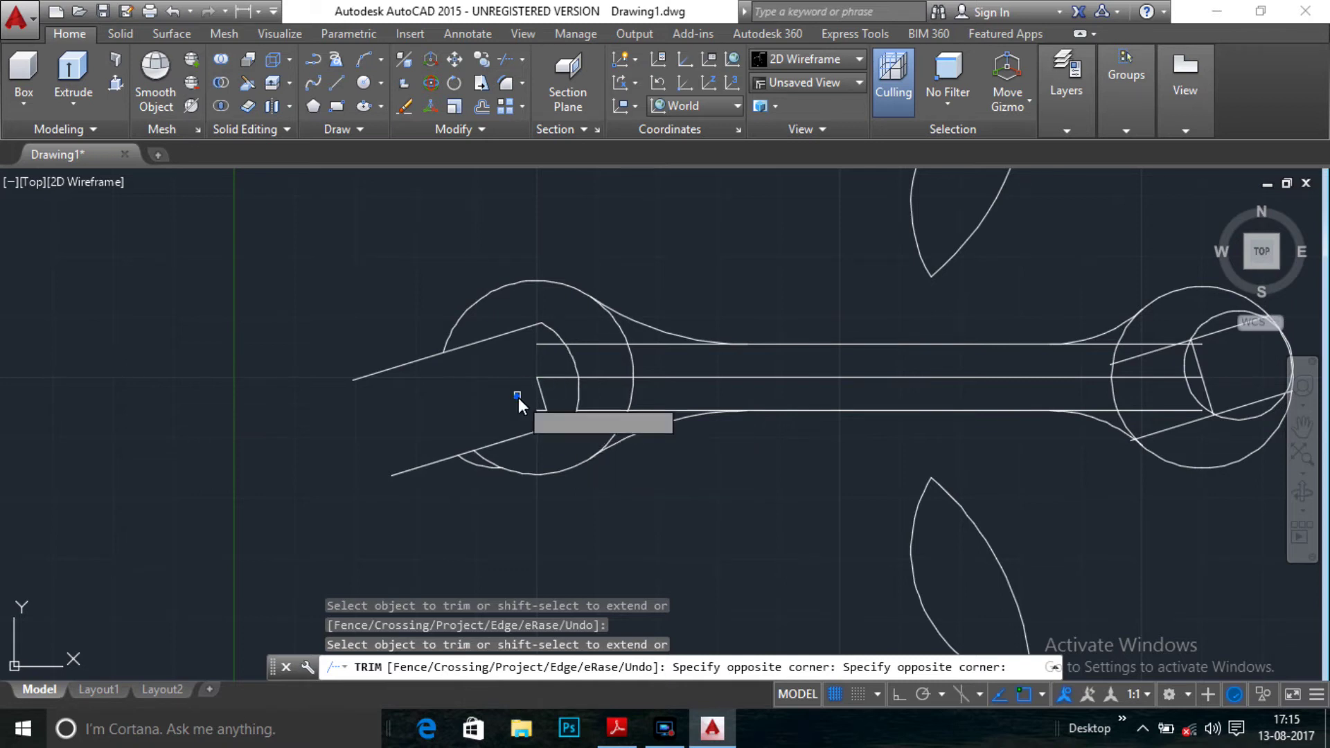
click(476, 463)
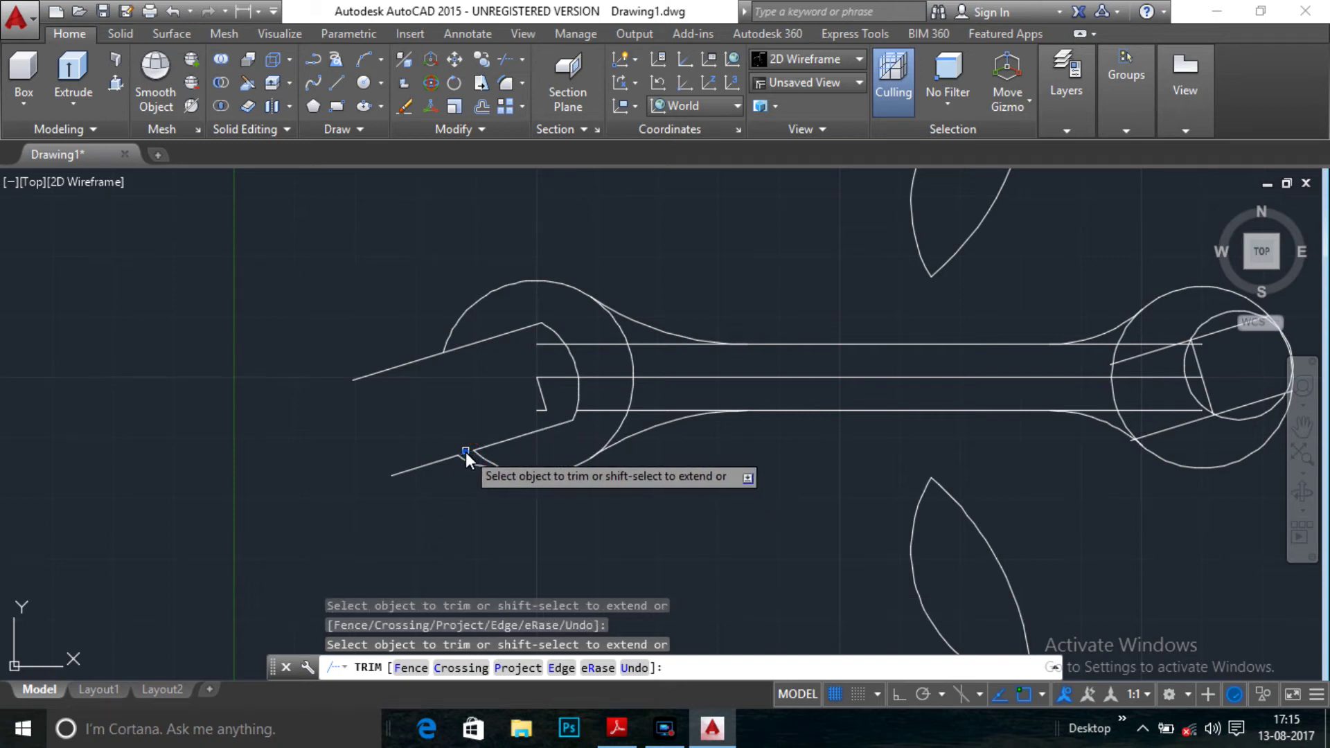
click(462, 459)
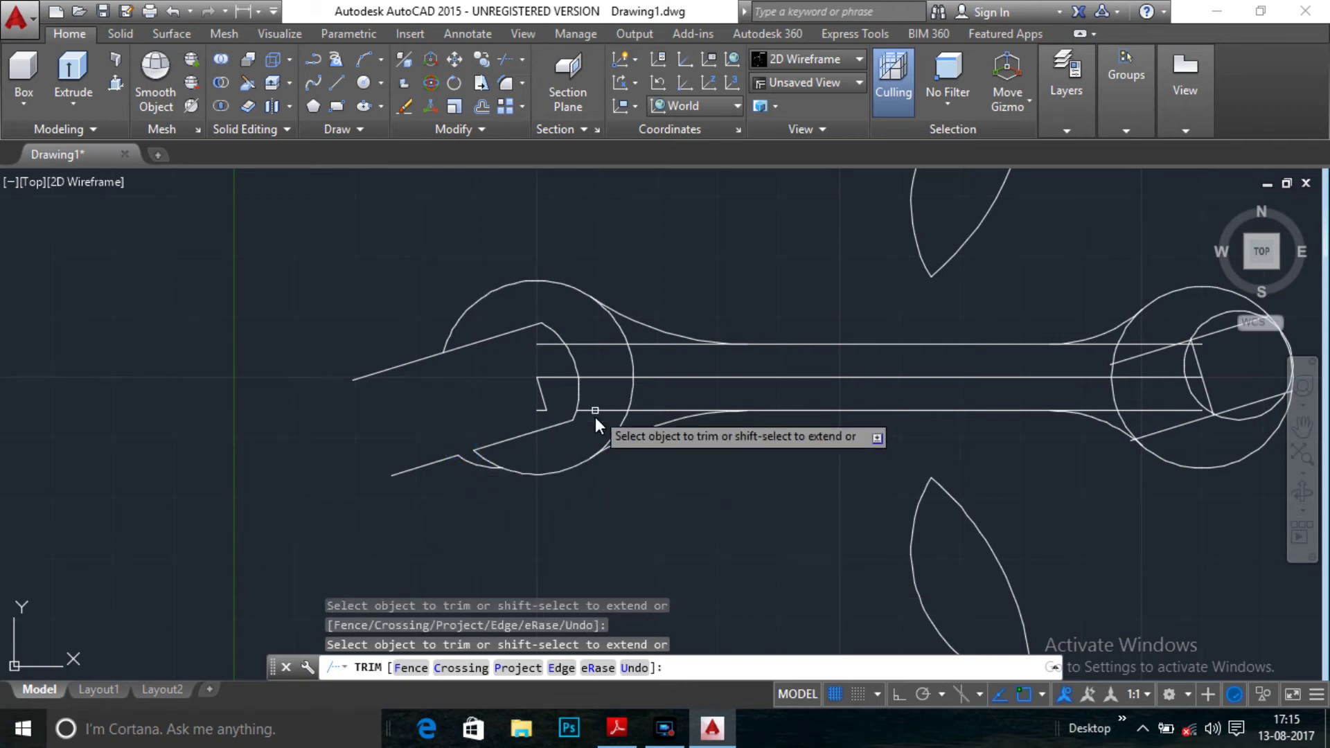
- Trim the upper, middle and lower handle line segments inside the left jaw ring
click(673, 411)
click(660, 344)
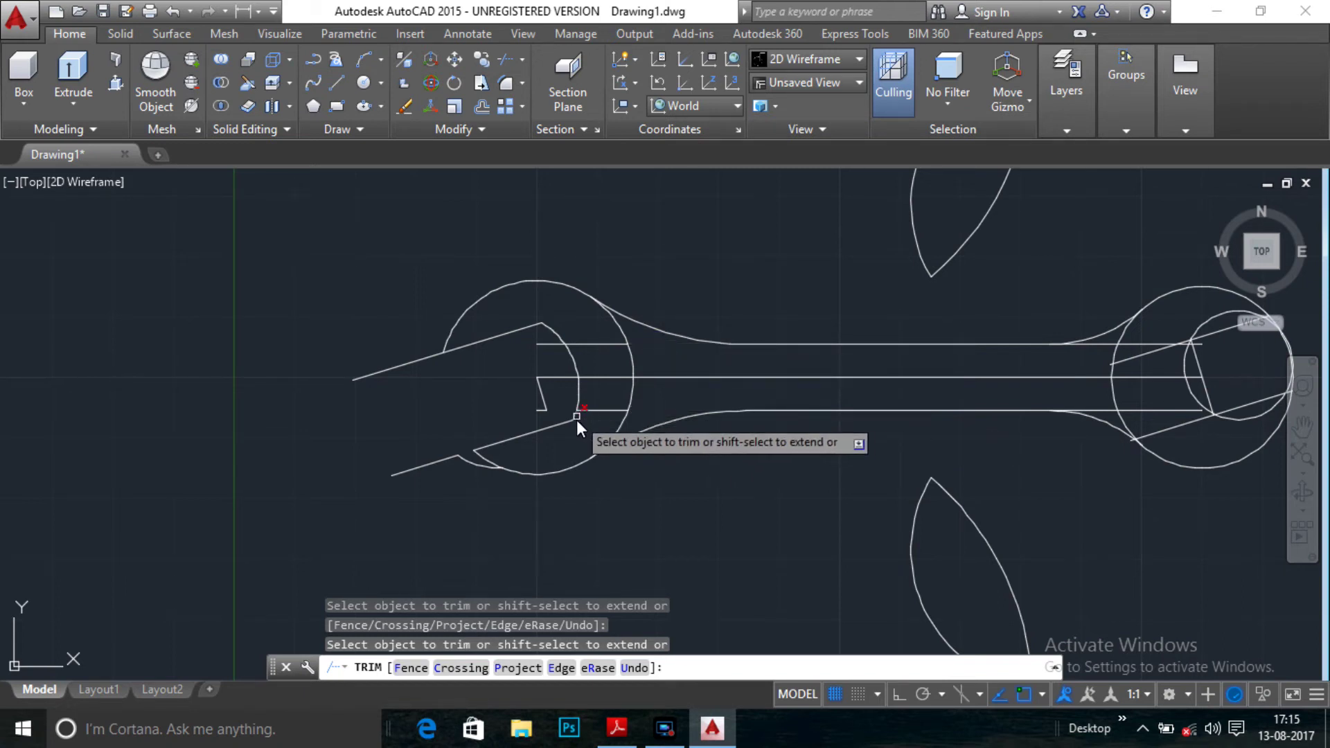
click(595, 379)
click(596, 346)
click(597, 414)
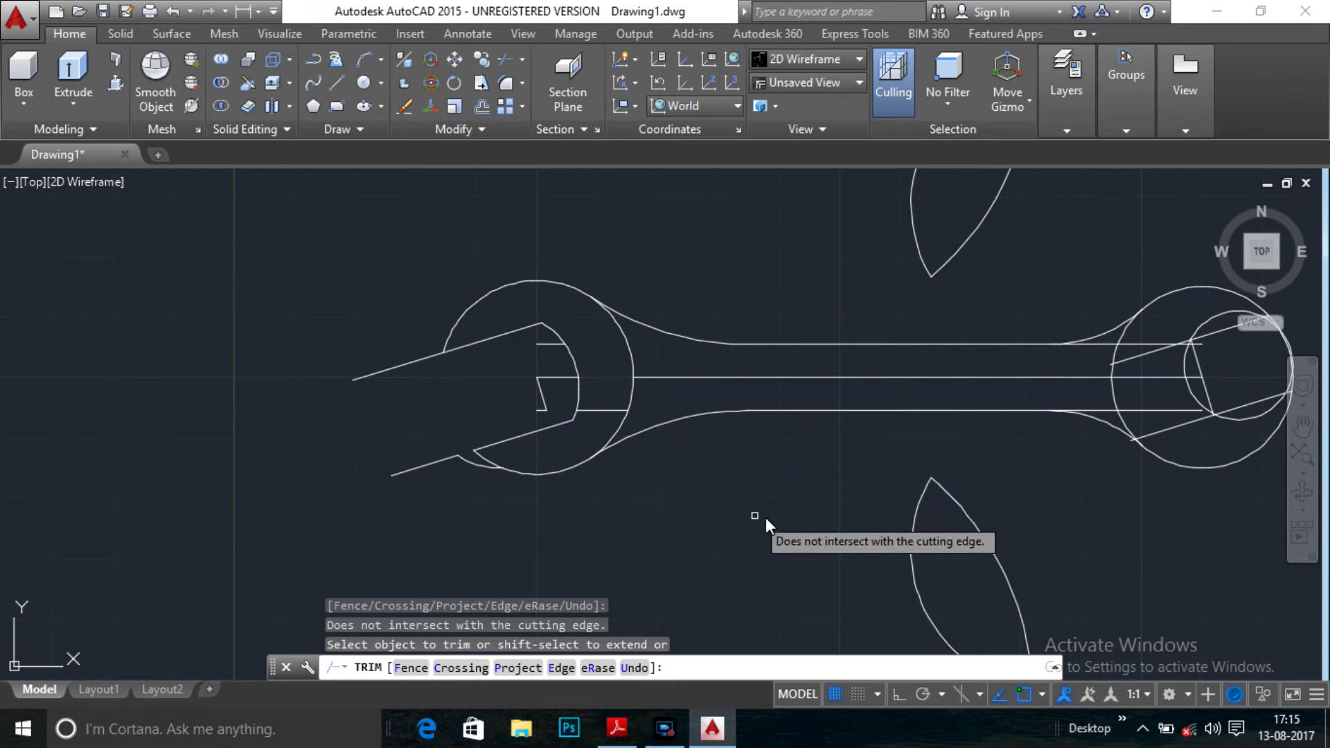
- Trim the outer and inner ring arcs across the right jaw opening
scroll(733, 497, down, 3)
scroll(1121, 449, up, 3)
scroll(1121, 446, up, 2)
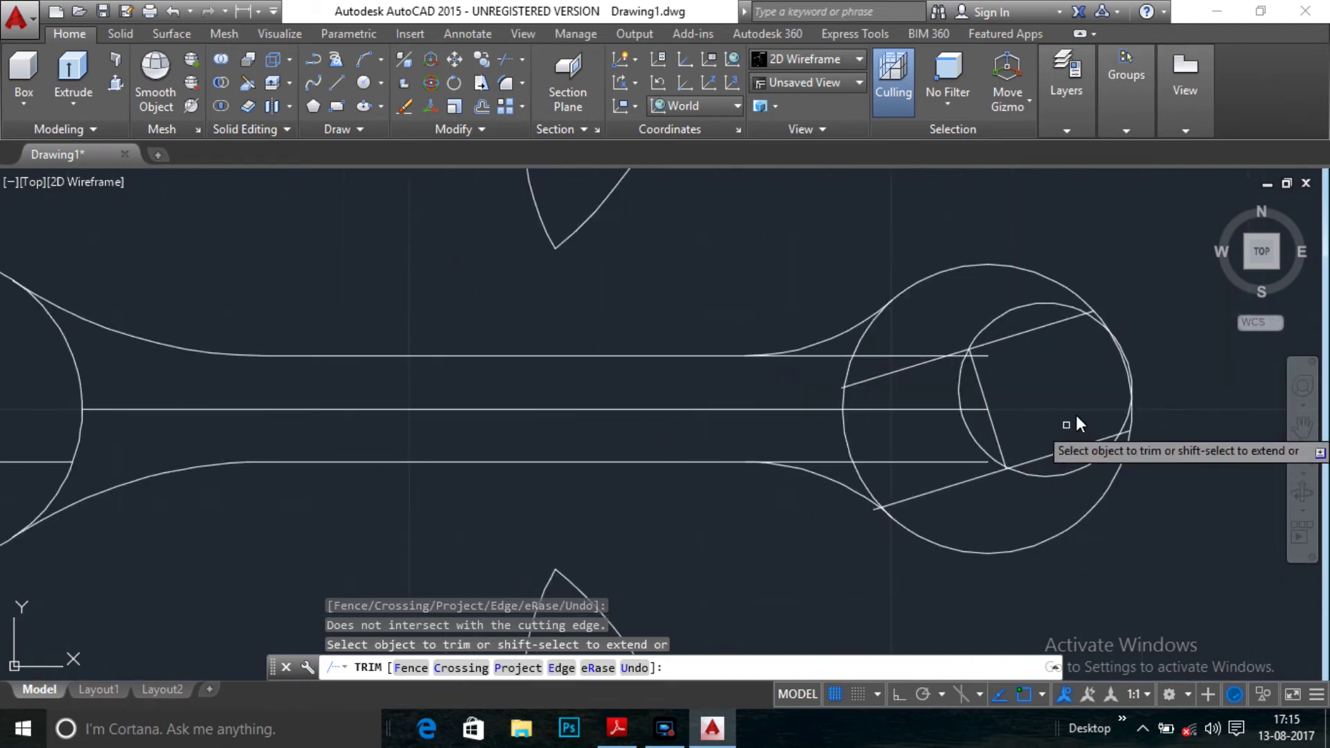
scroll(1104, 327, up, 2)
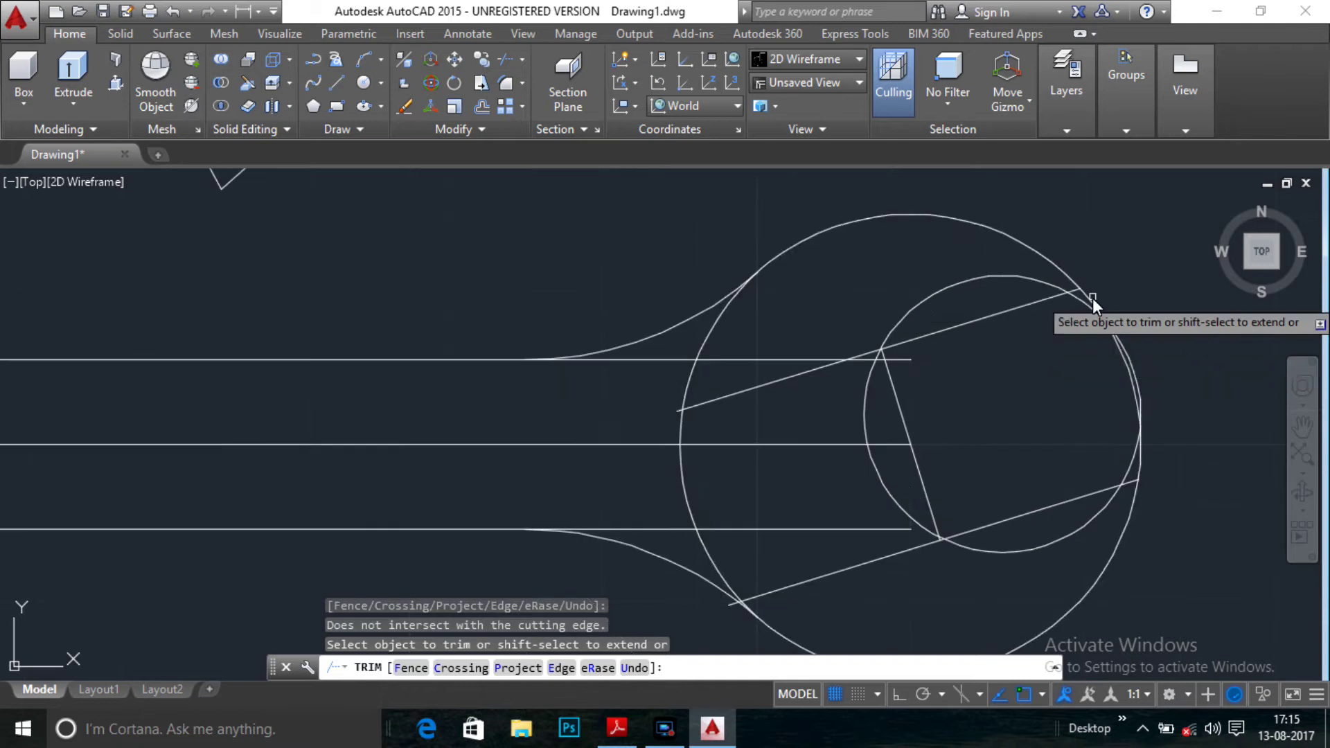
click(1090, 298)
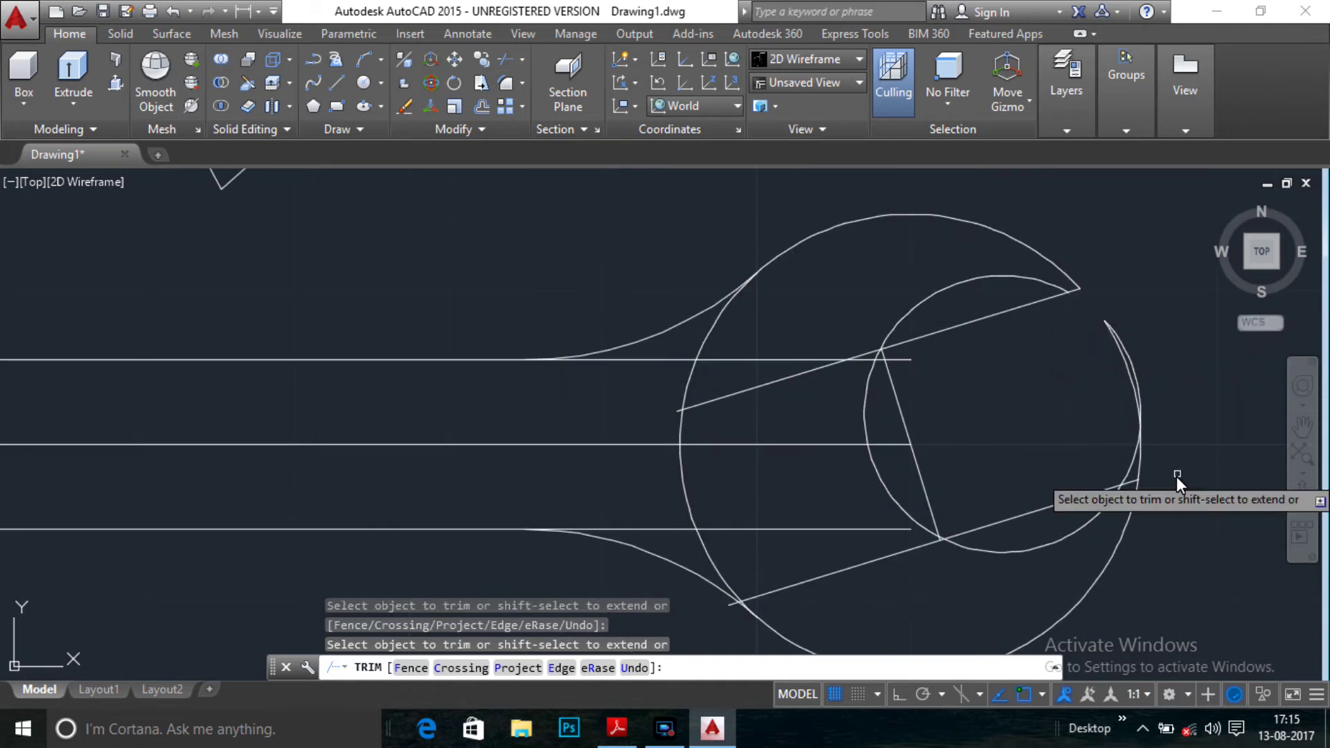
click(1132, 471)
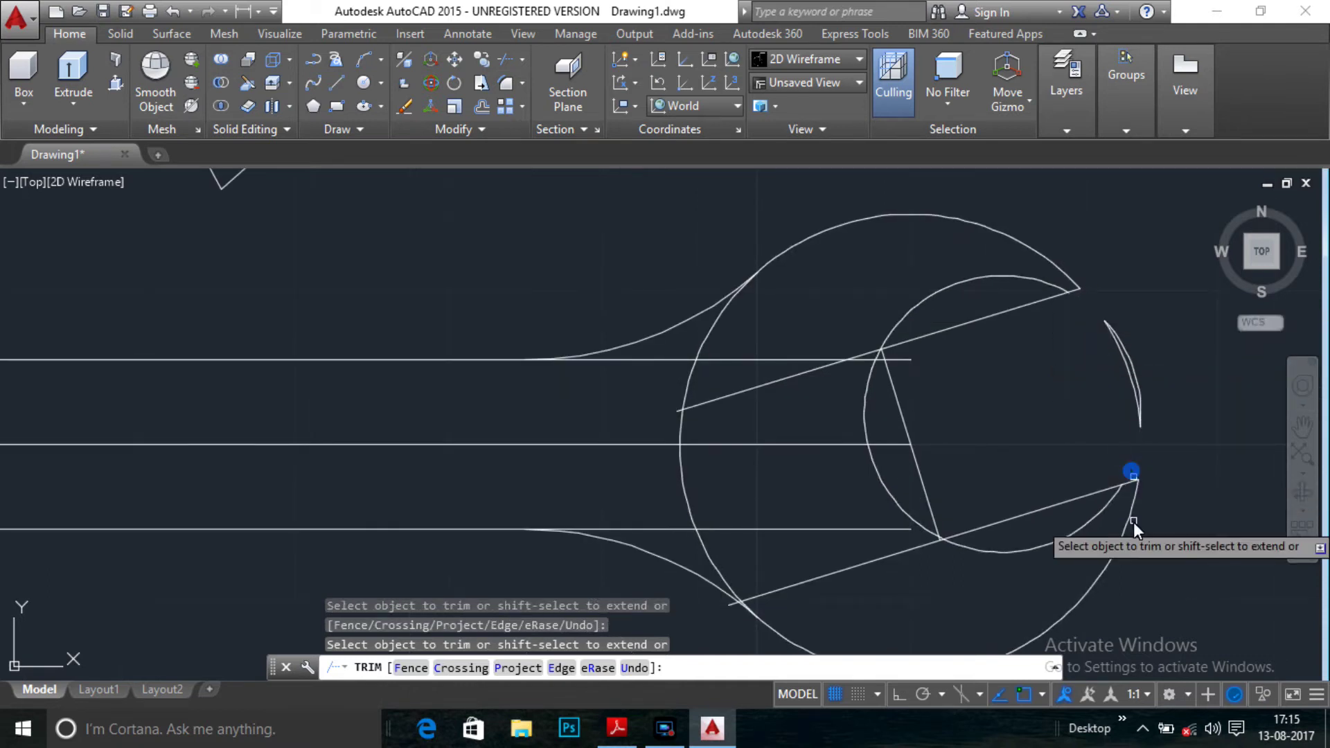
click(1094, 517)
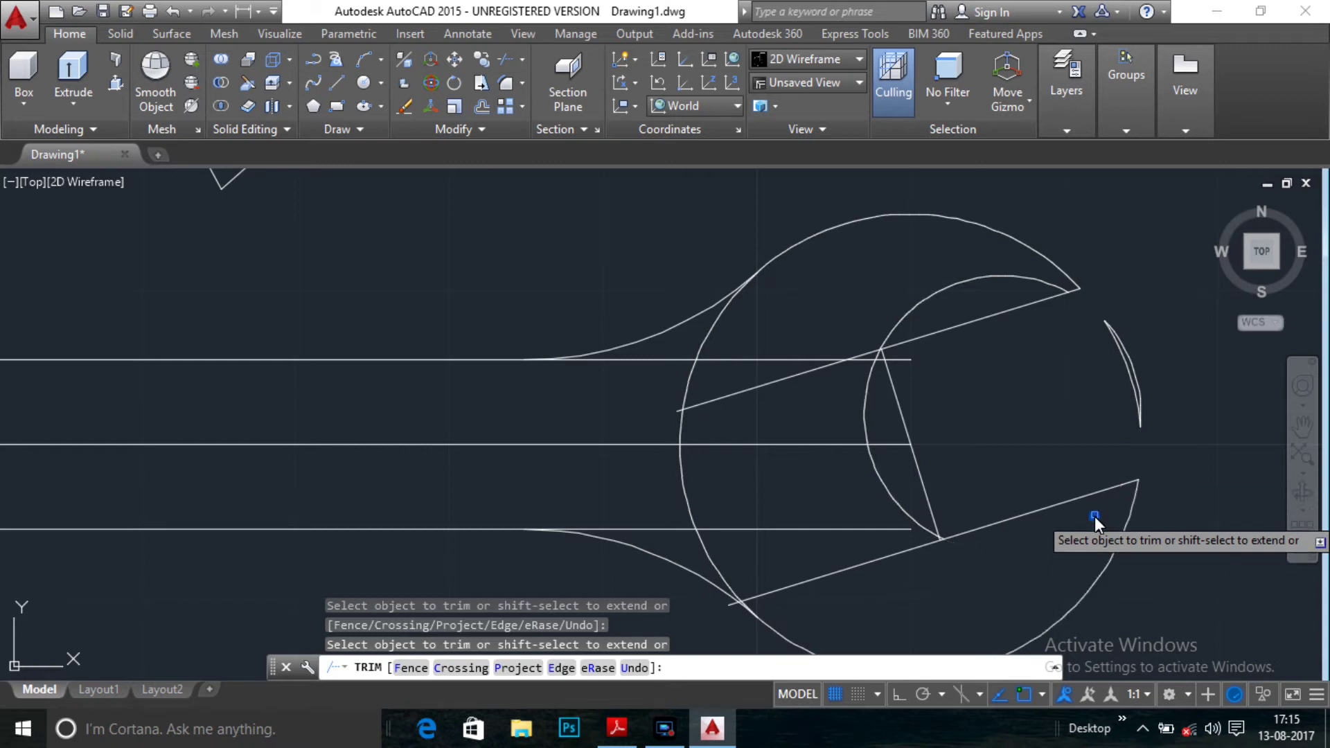
click(984, 281)
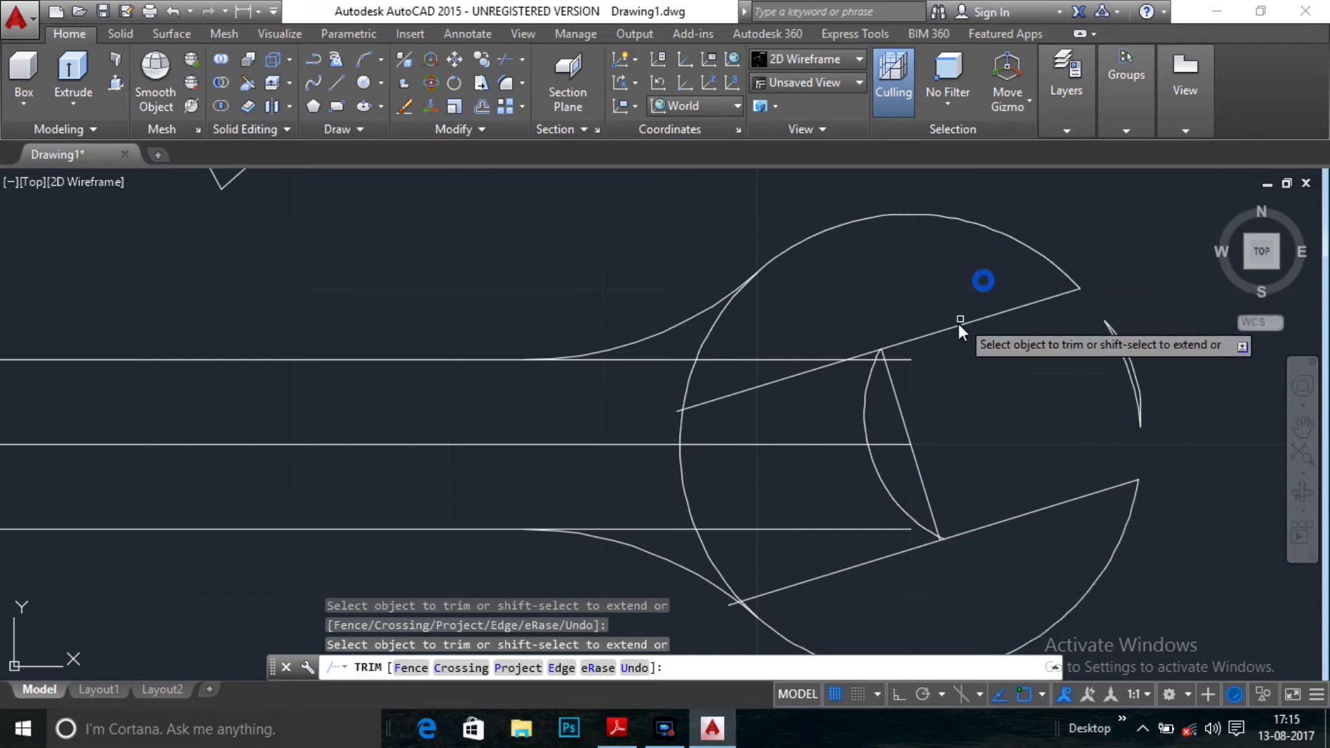
scroll(888, 363, up, 2)
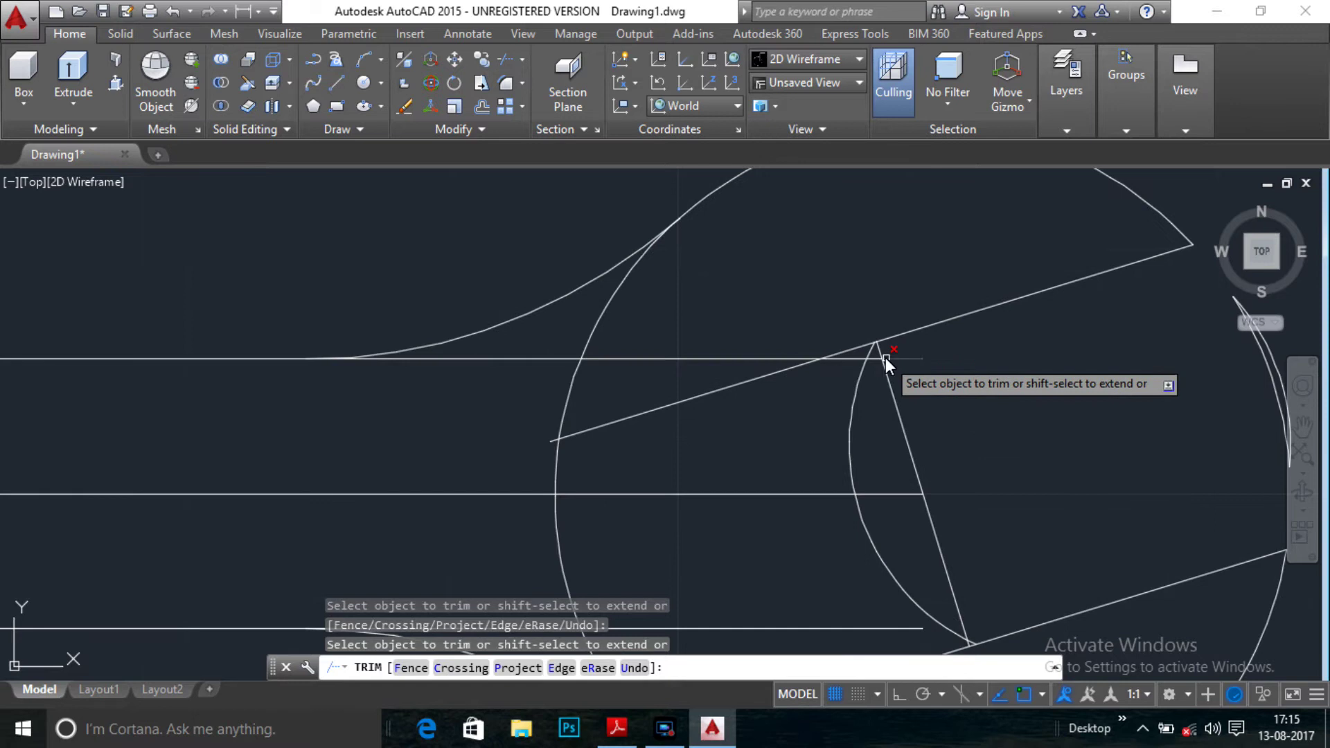
- Trim the slanted notch line and its short stub back to the jaw apex
click(881, 353)
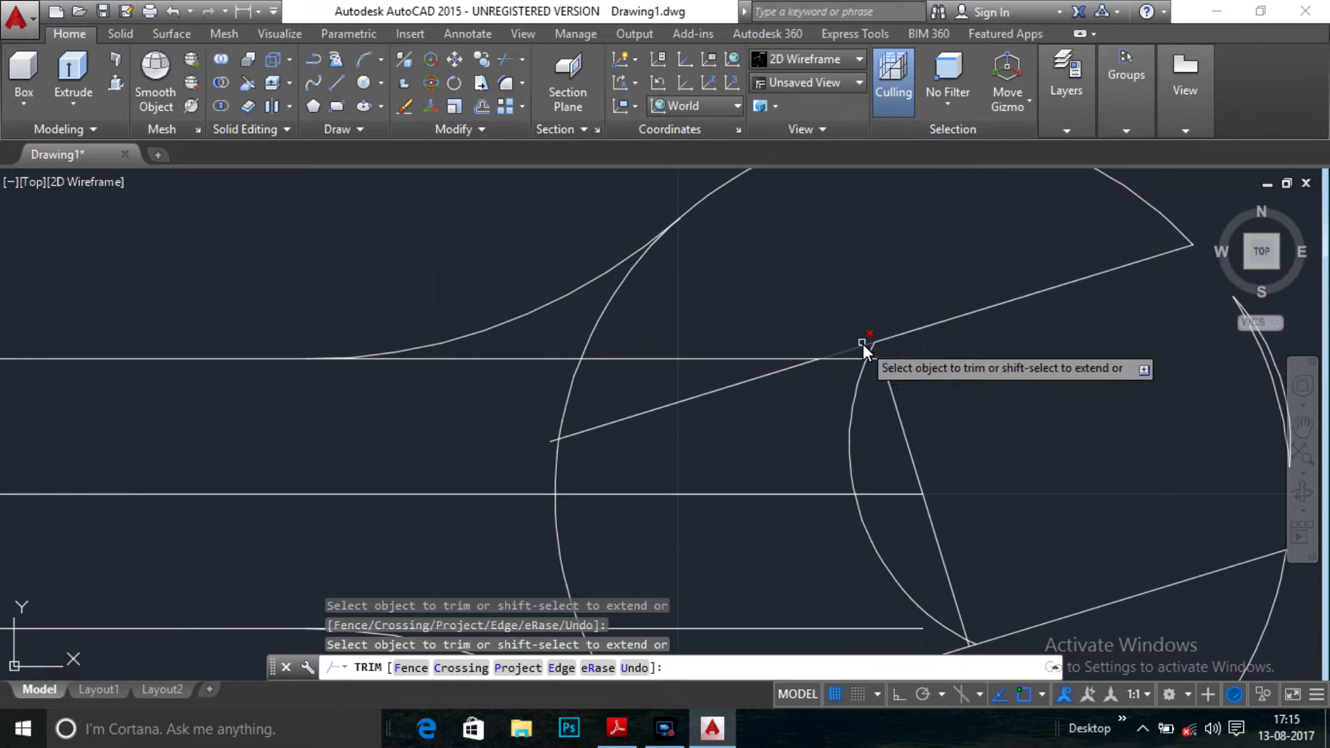
click(862, 346)
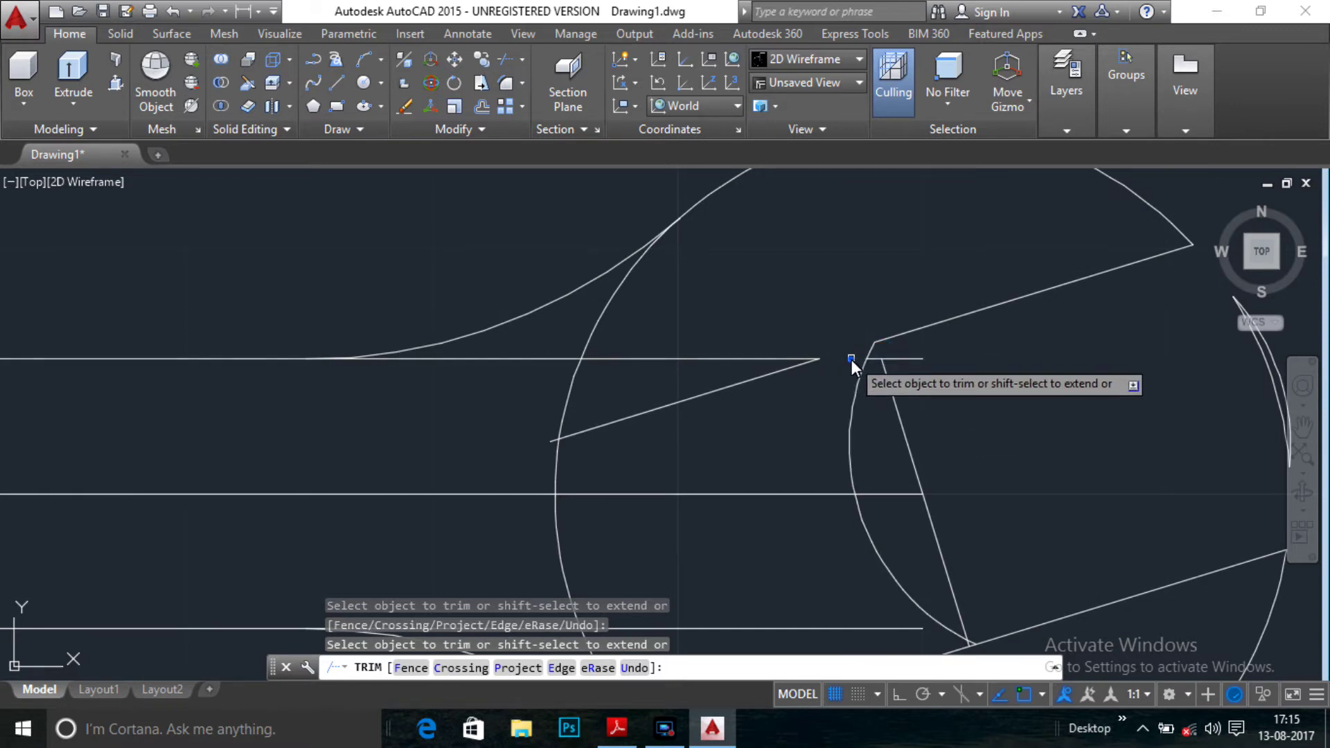
click(880, 361)
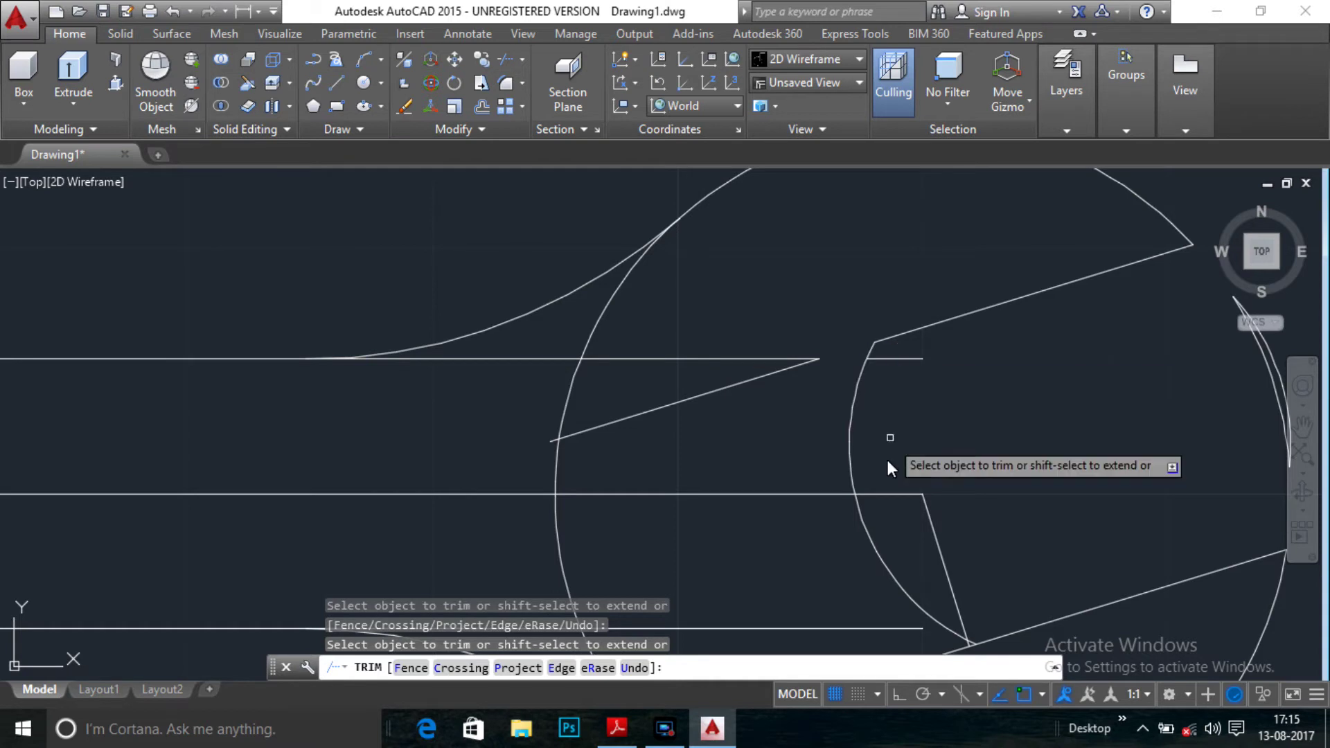
scroll(876, 504, down, 2)
scroll(921, 592, up, 4)
scroll(921, 592, up, 2)
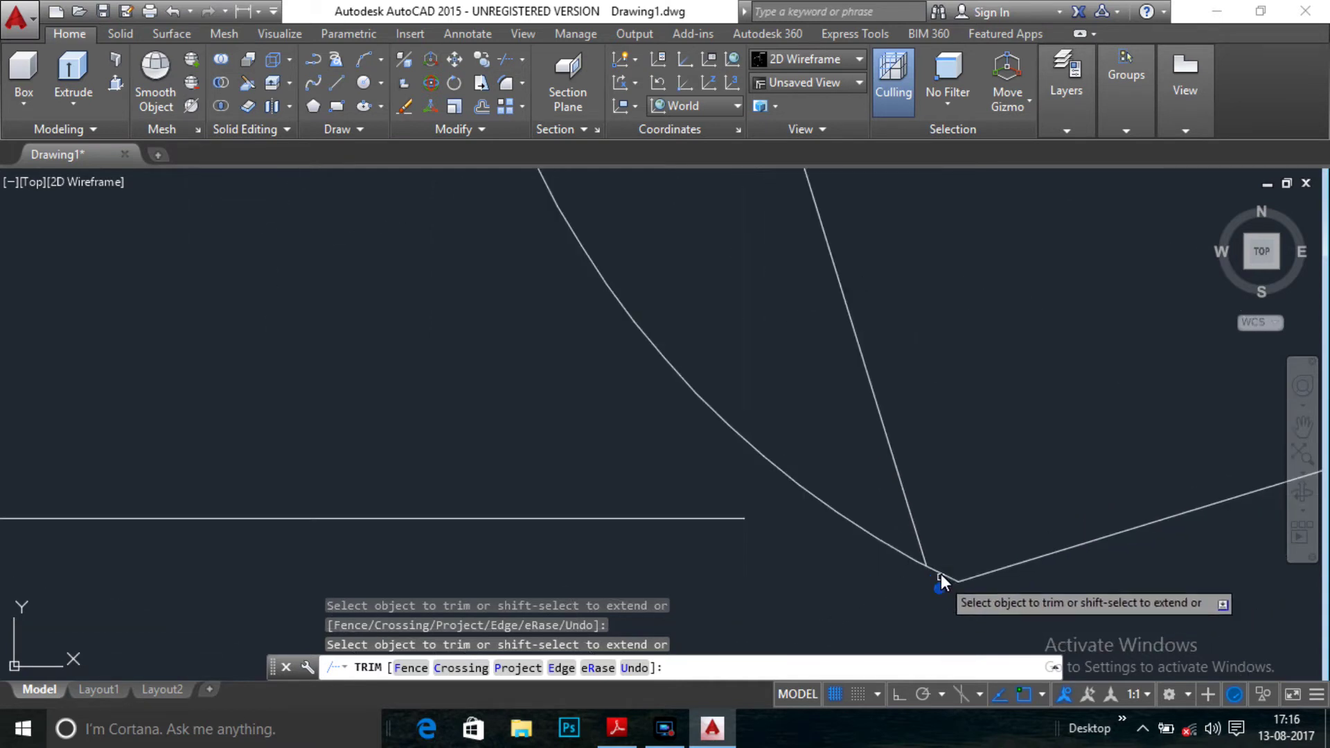
- Trim the remaining handle lines inside the right jaw and end TRIM
click(916, 538)
scroll(953, 455, down, 2)
scroll(954, 455, down, 2)
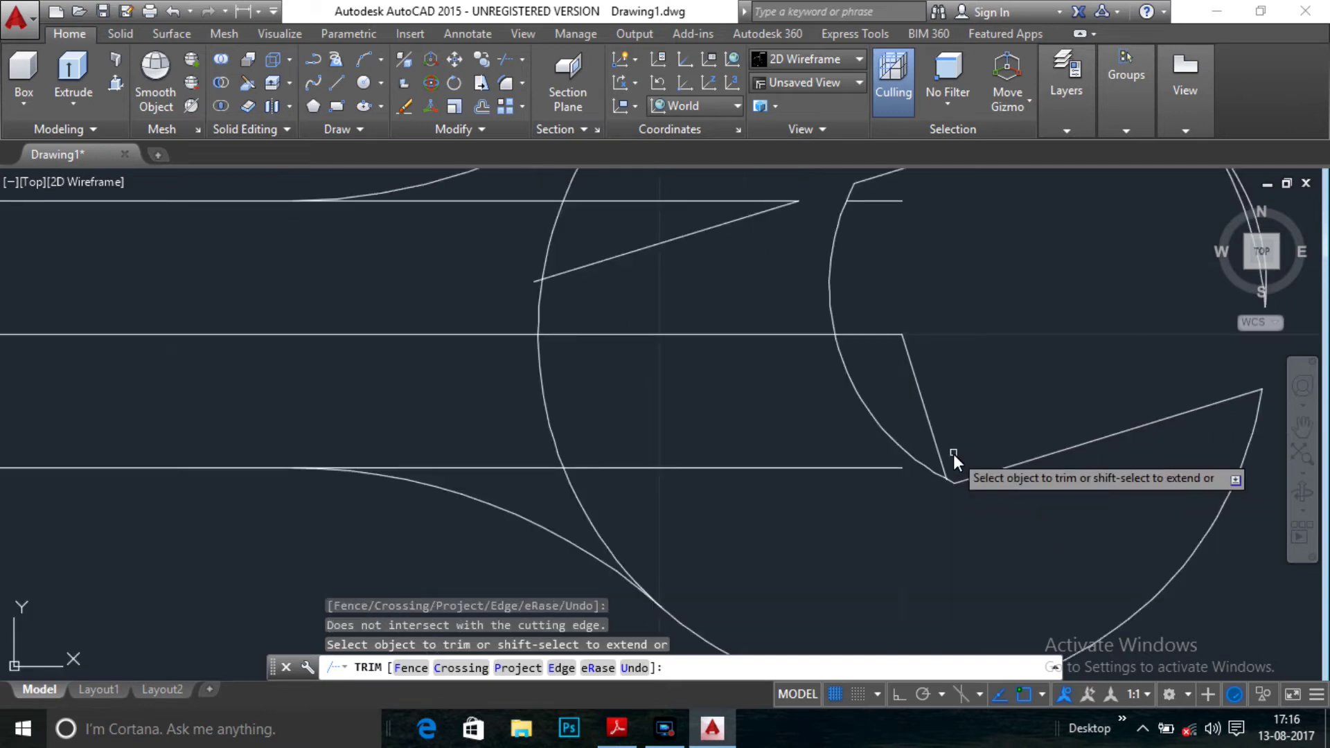
scroll(953, 454, down, 1)
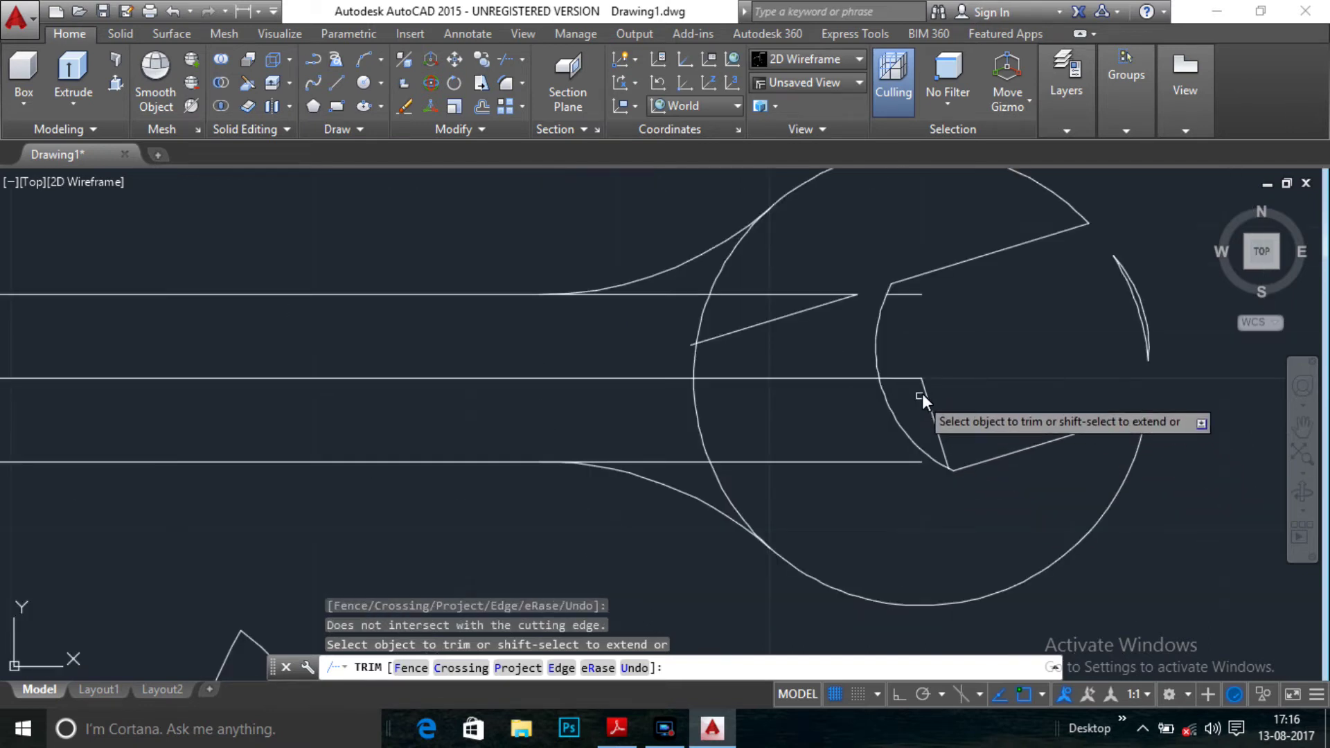
scroll(1078, 344, down, 2)
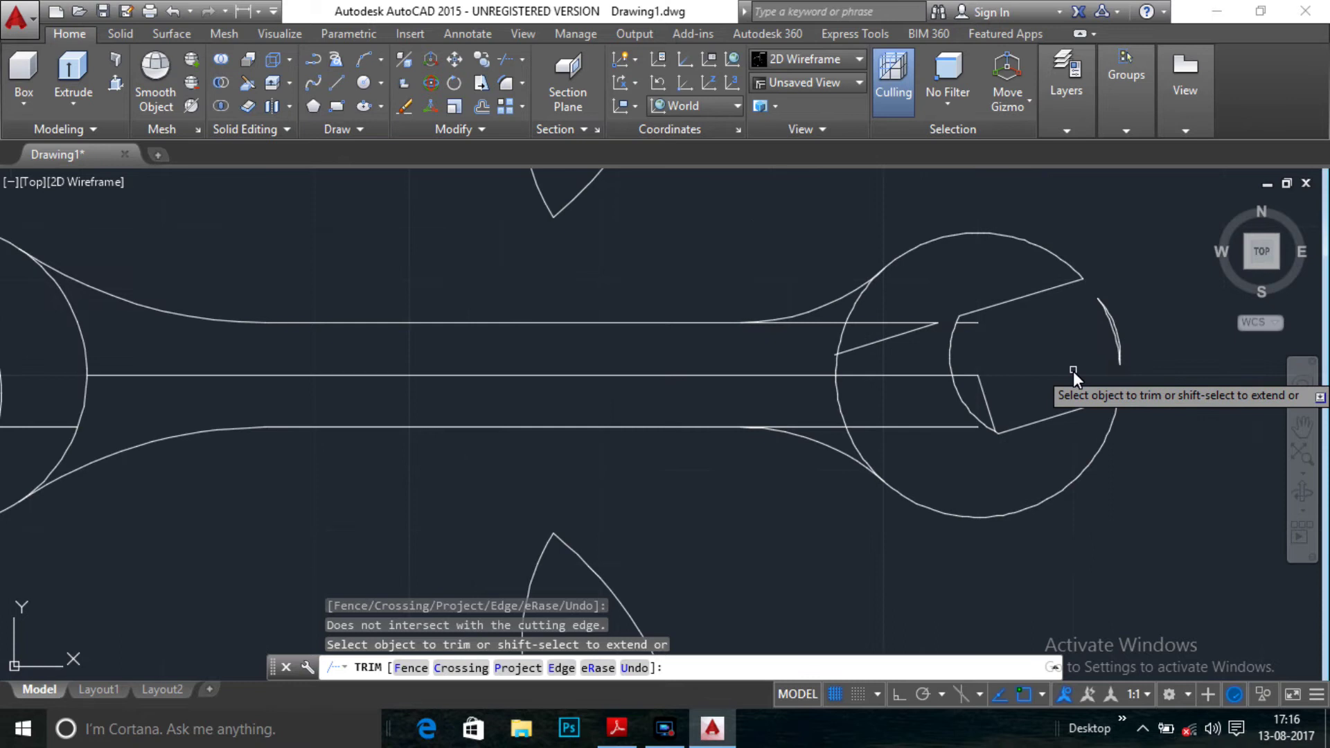
click(812, 326)
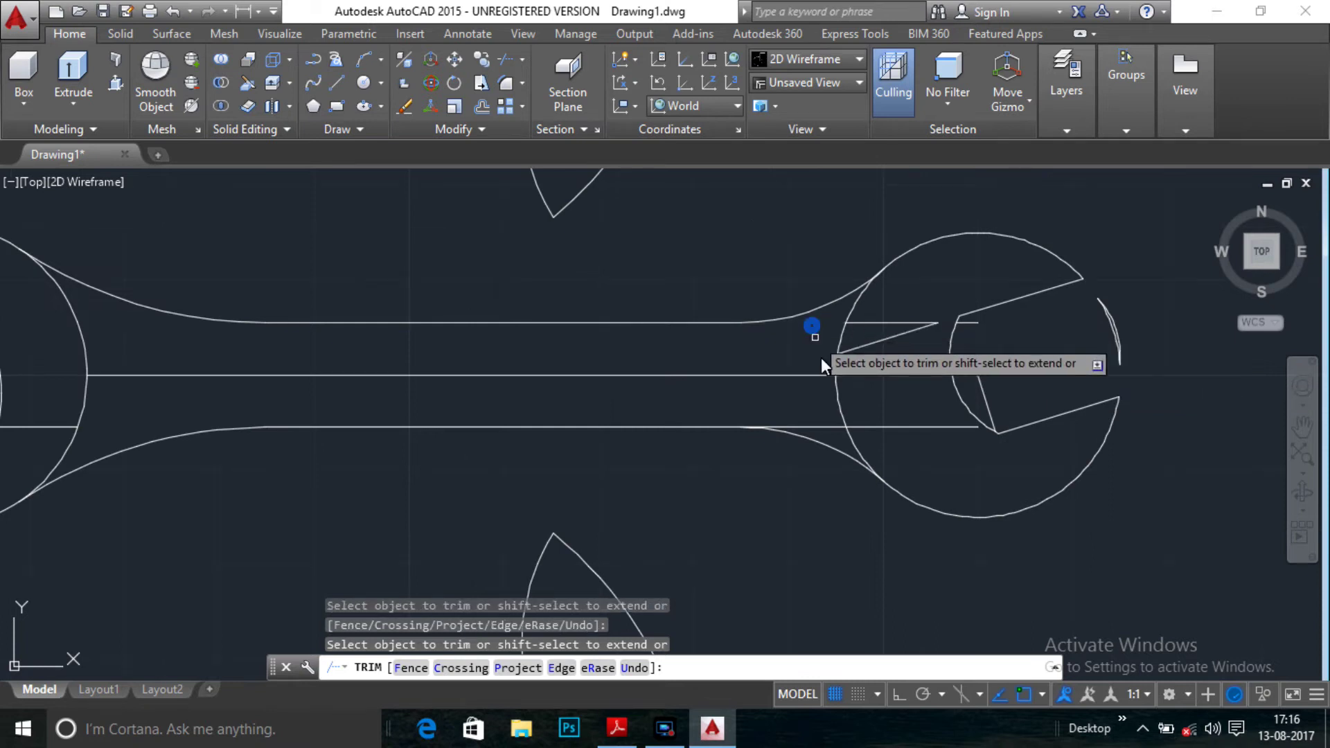
click(819, 430)
scroll(670, 426, down, 2)
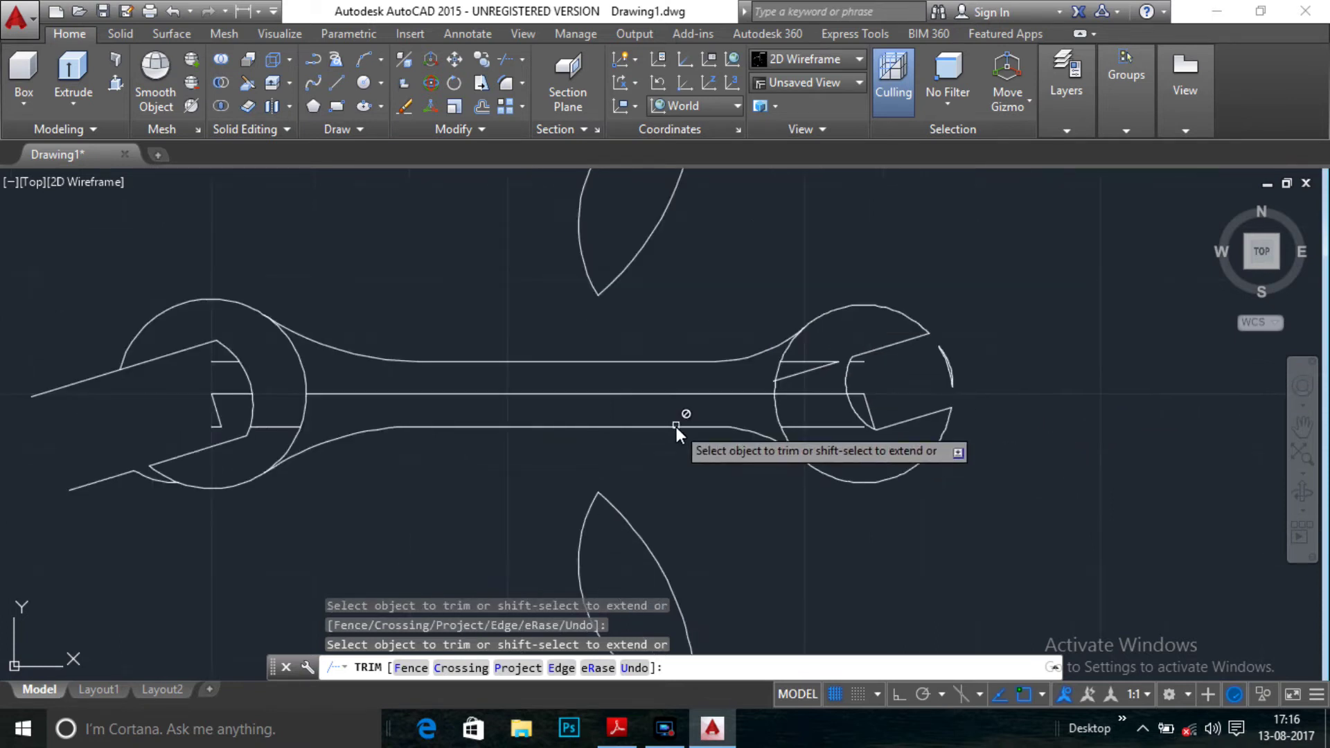
key(Escape)
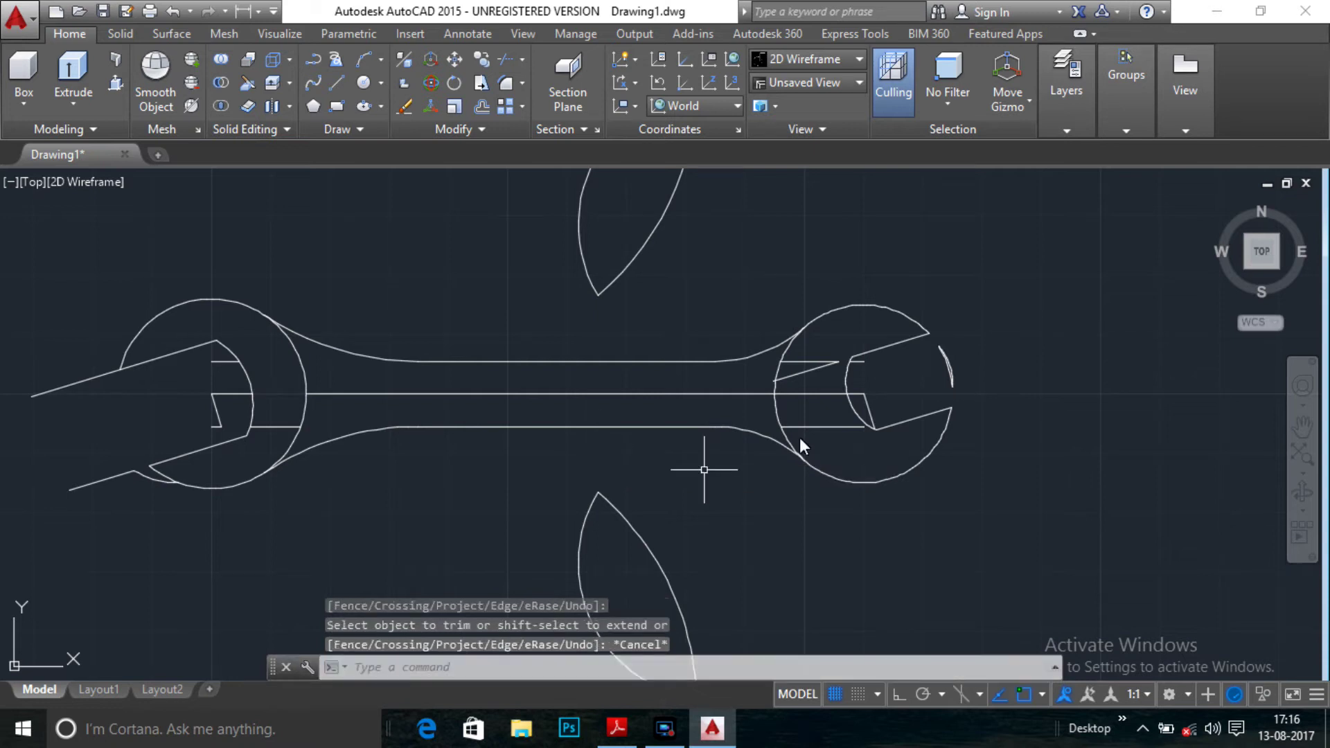
- Erase the long centre line plus the leftover lines and small arc inside both jaws
click(871, 411)
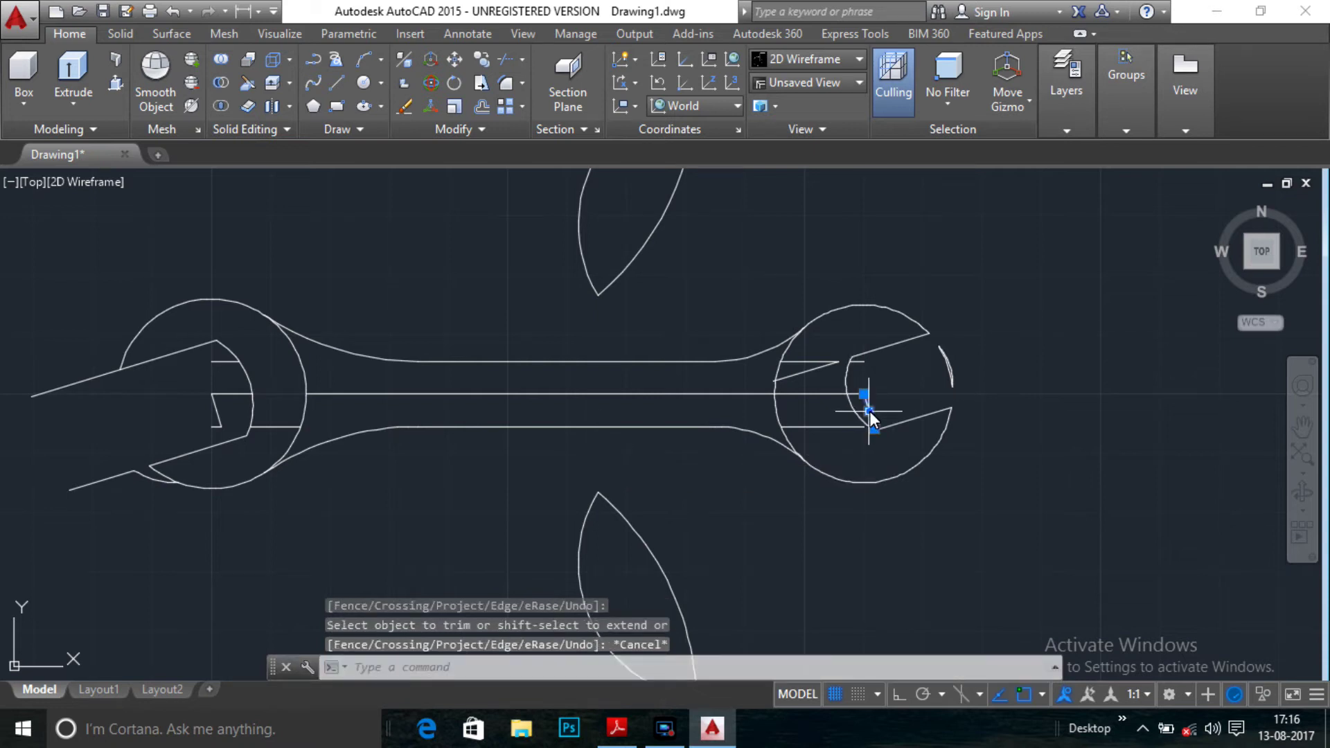
click(804, 397)
click(797, 375)
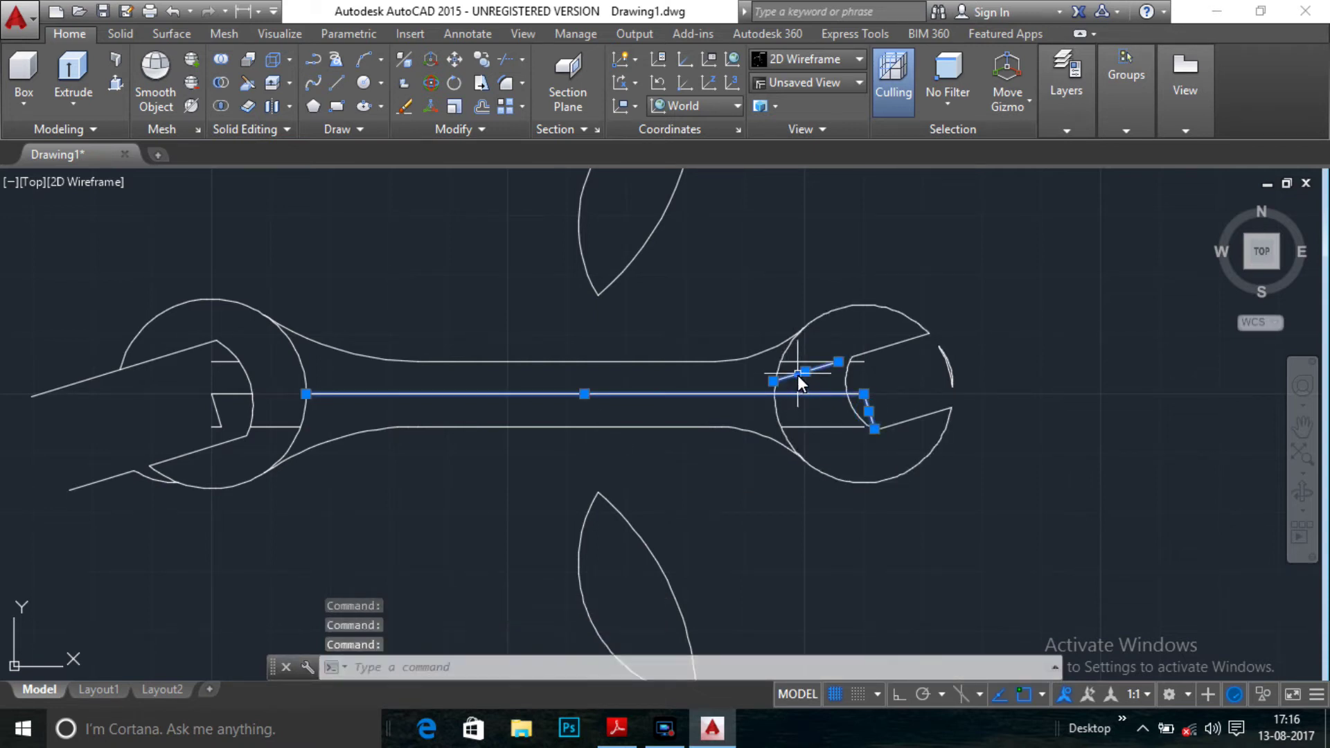
click(802, 370)
click(862, 360)
click(838, 429)
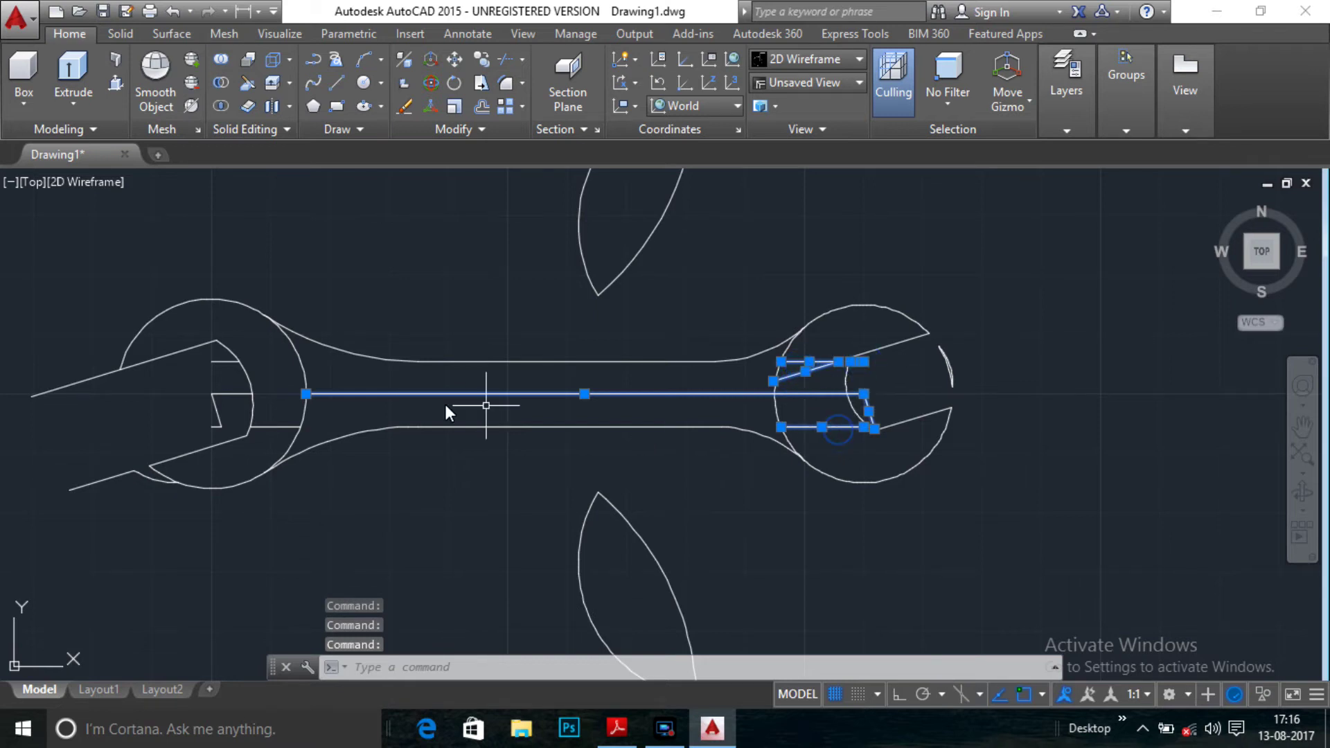
click(280, 427)
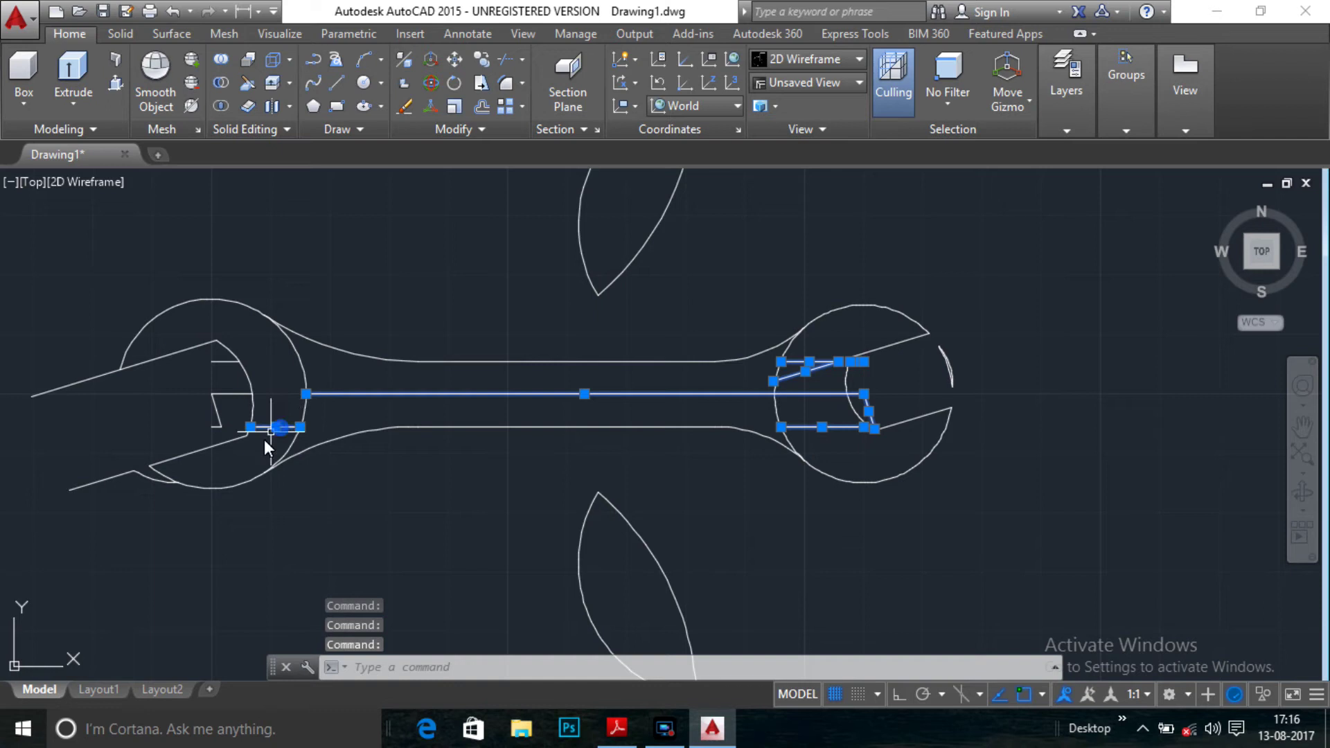
click(113, 477)
click(147, 480)
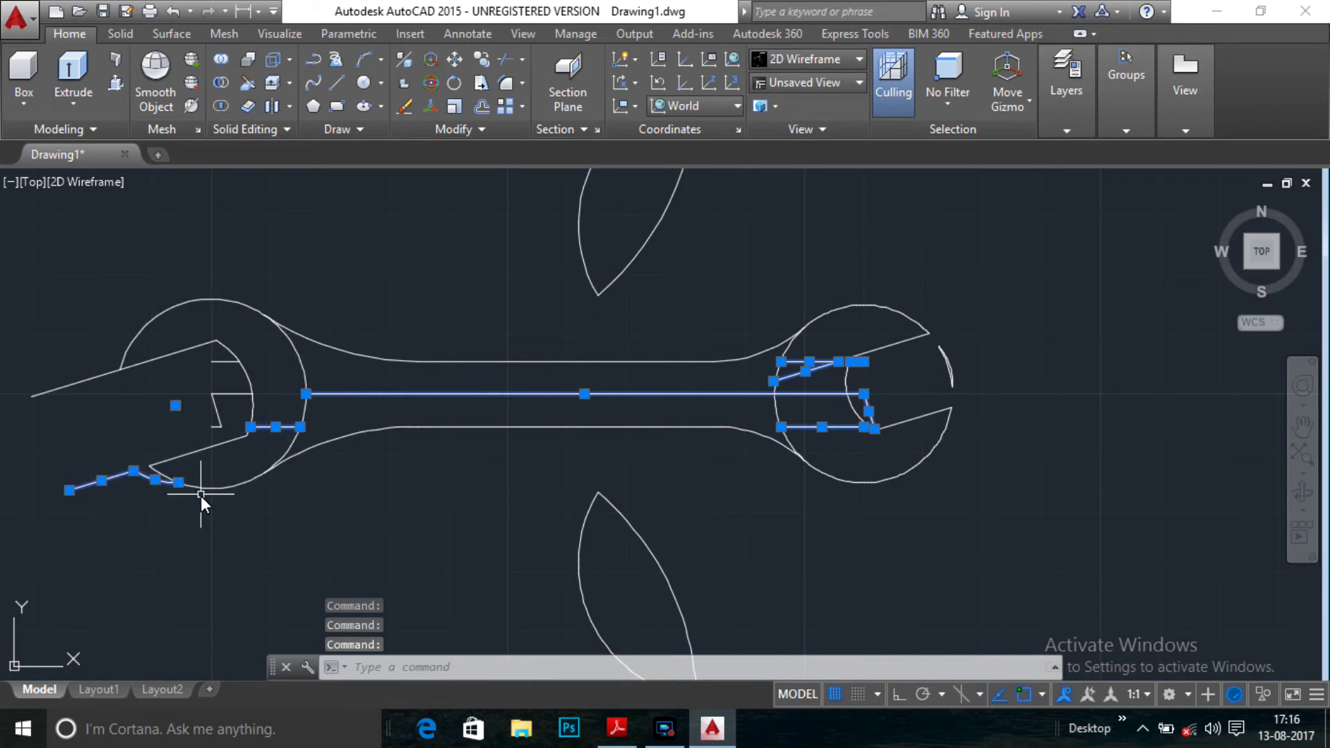
key(Delete)
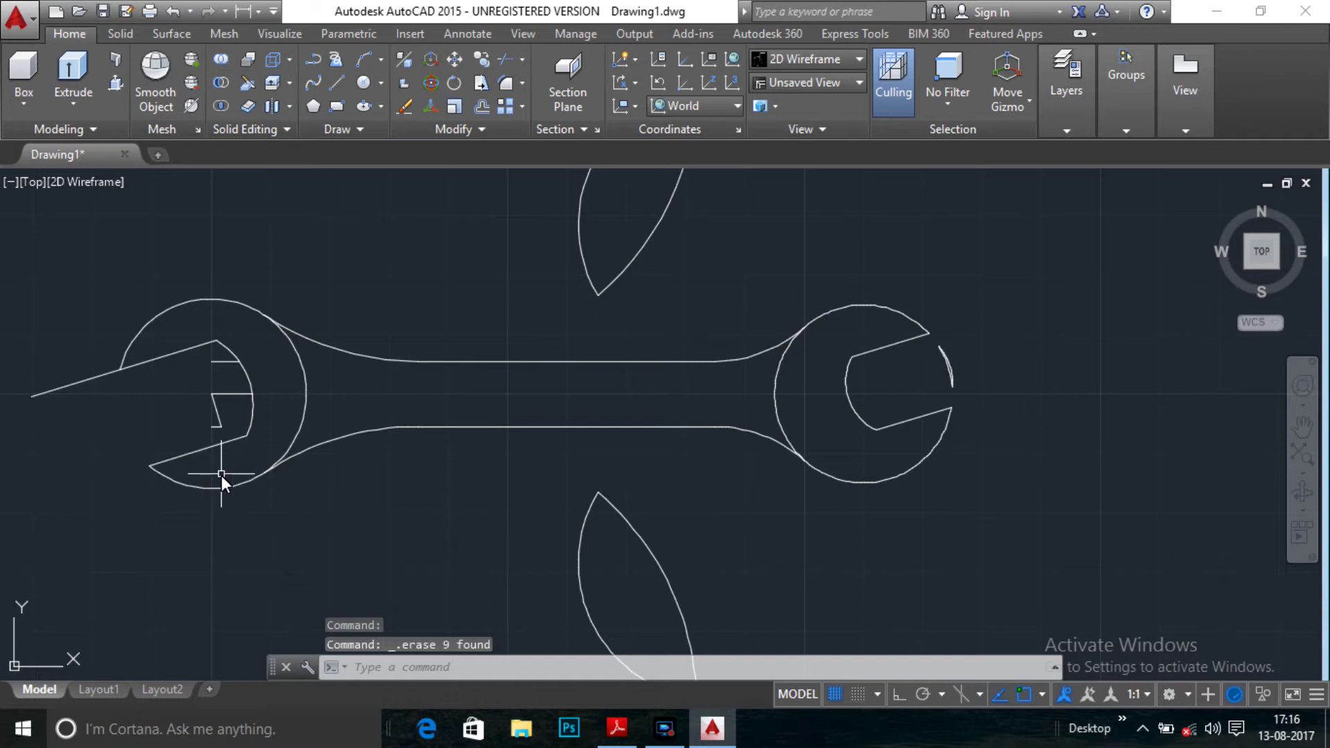
- Erase the remaining short stray lines and arcs in the left jaw and right jaw tip
click(222, 362)
click(216, 393)
click(216, 414)
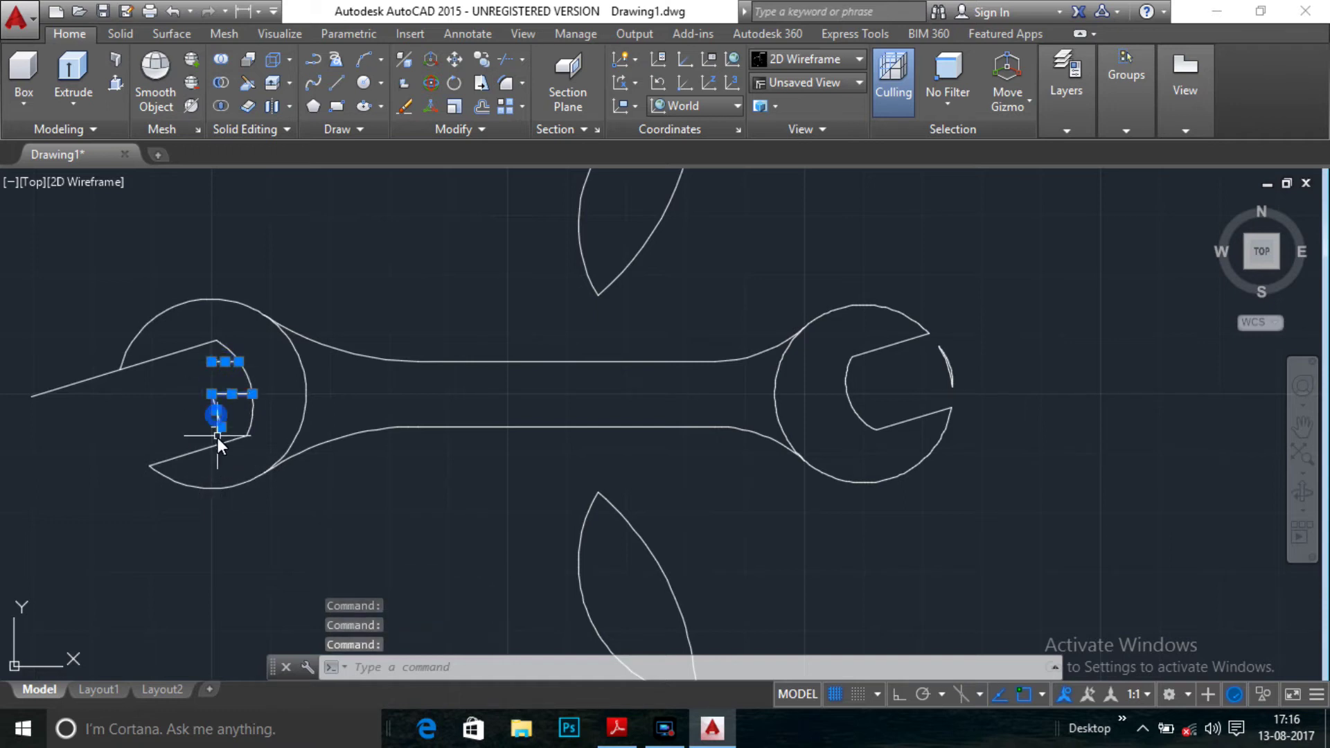
click(206, 429)
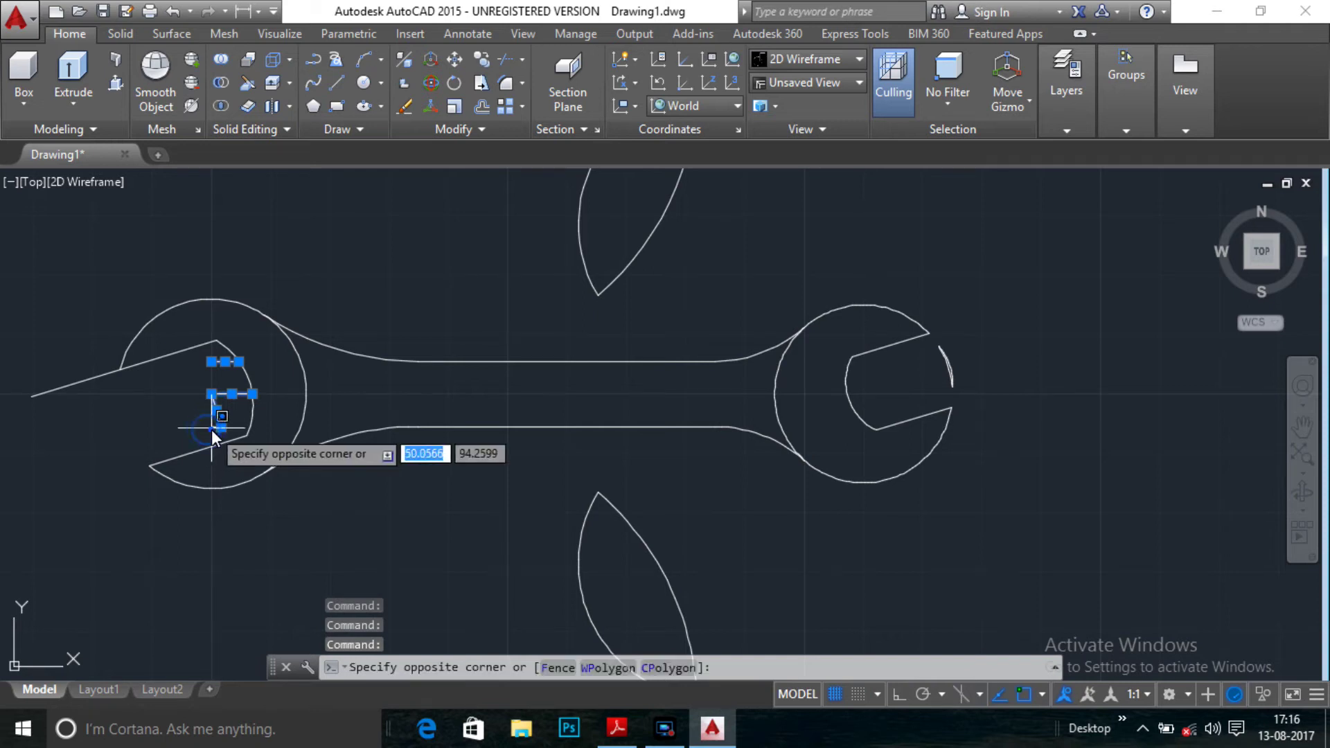
click(210, 429)
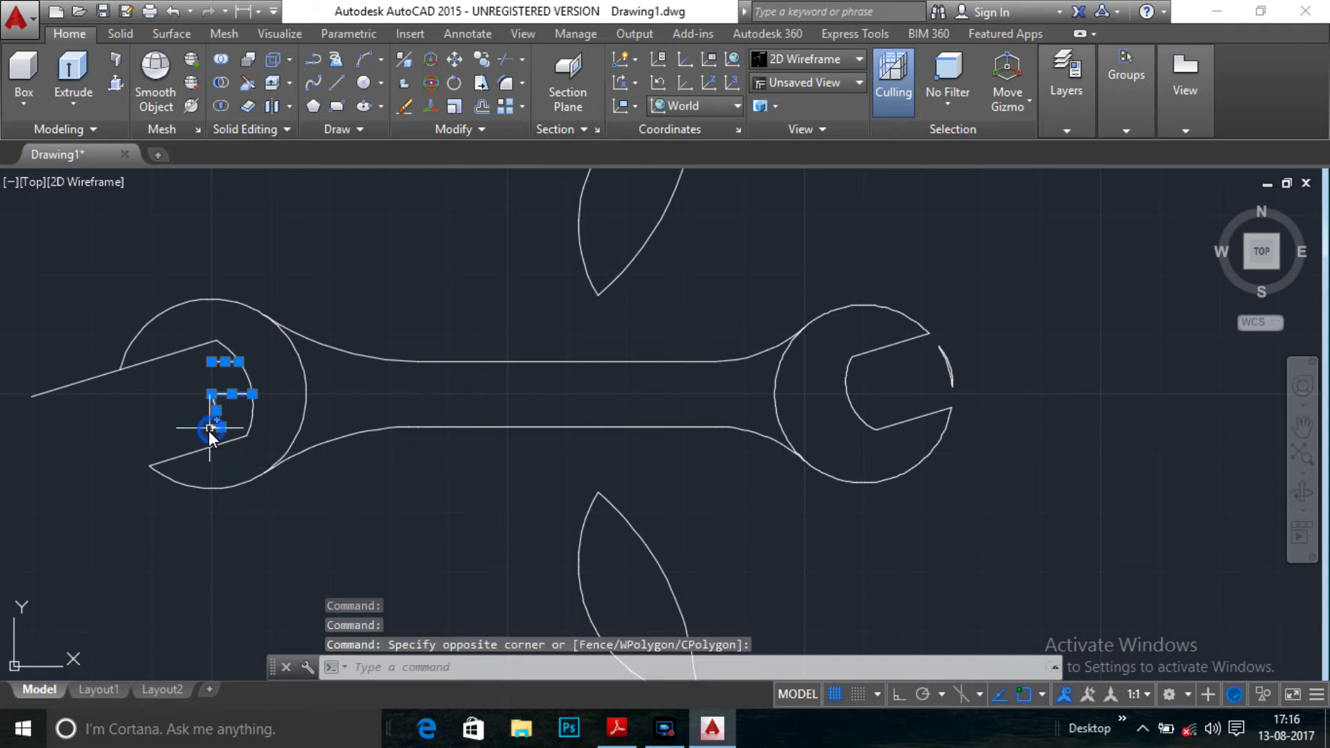
click(945, 365)
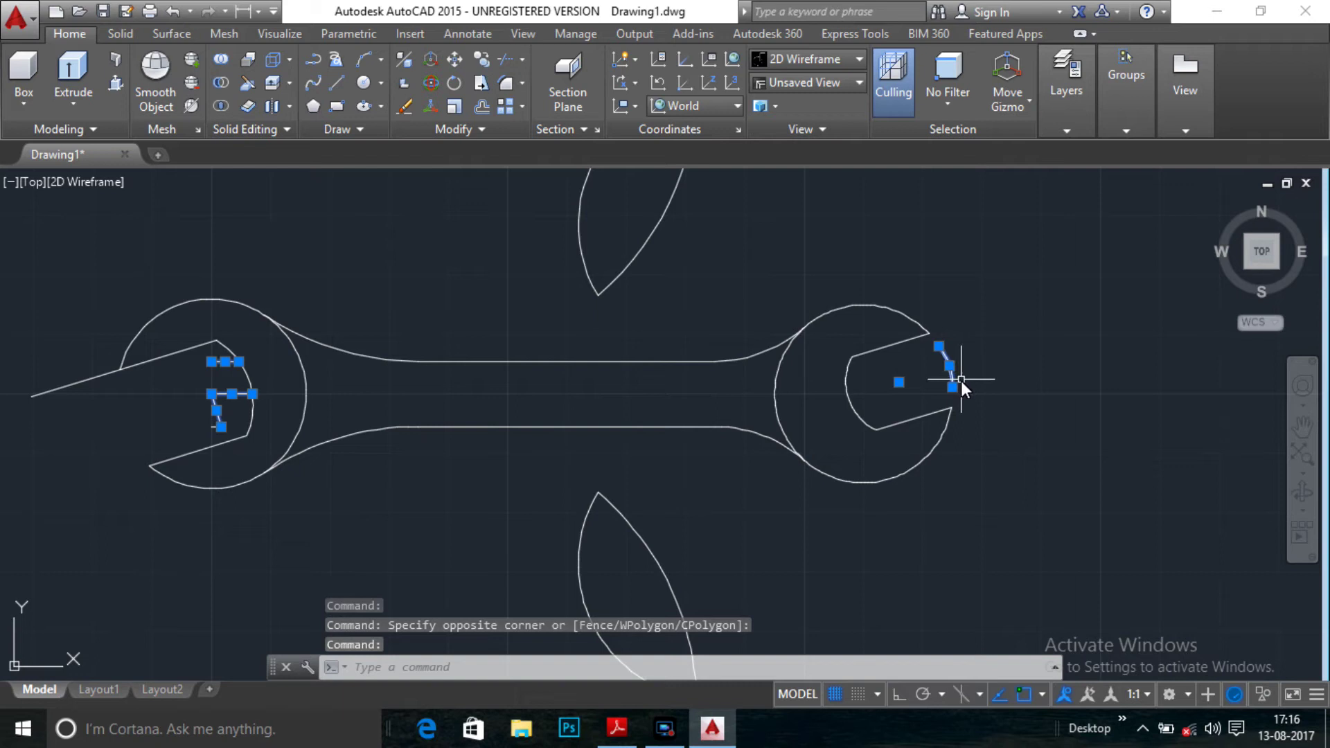
key(Delete)
click(951, 372)
key(Delete)
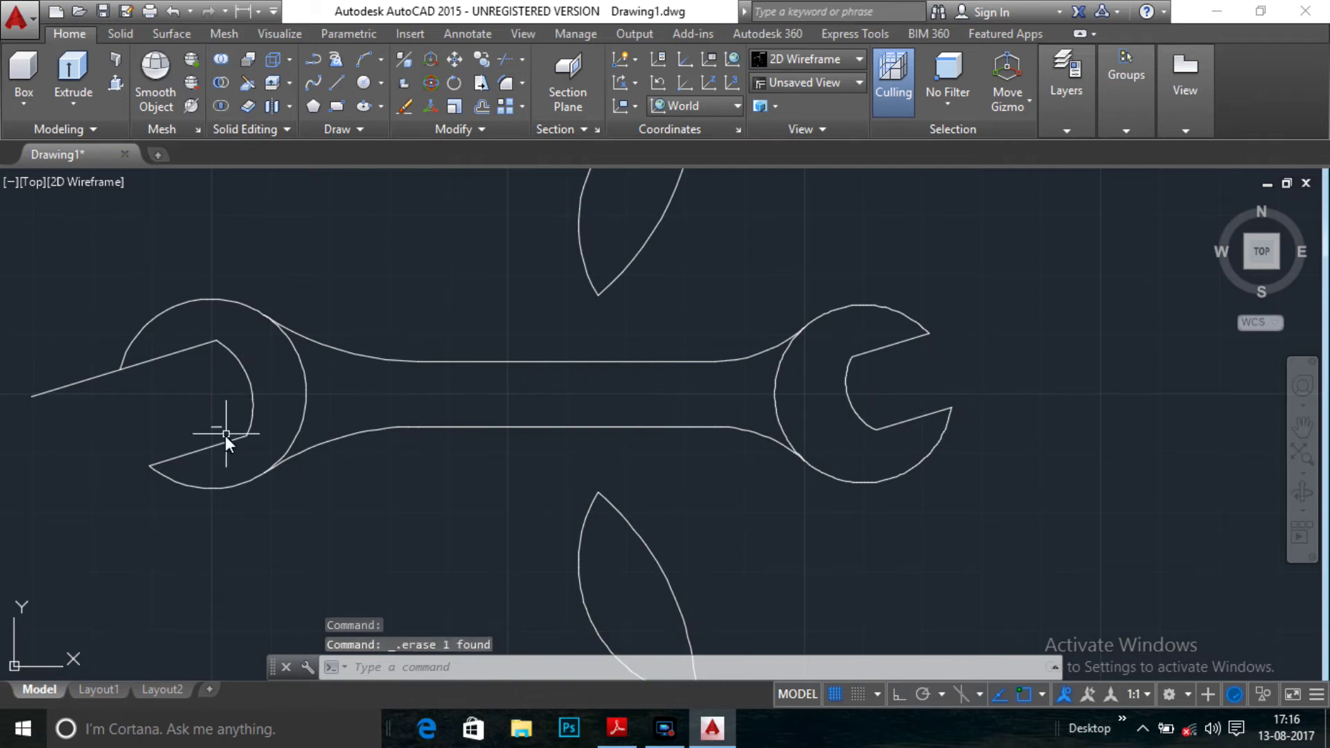
click(215, 430)
key(Delete)
scroll(548, 475, down, 2)
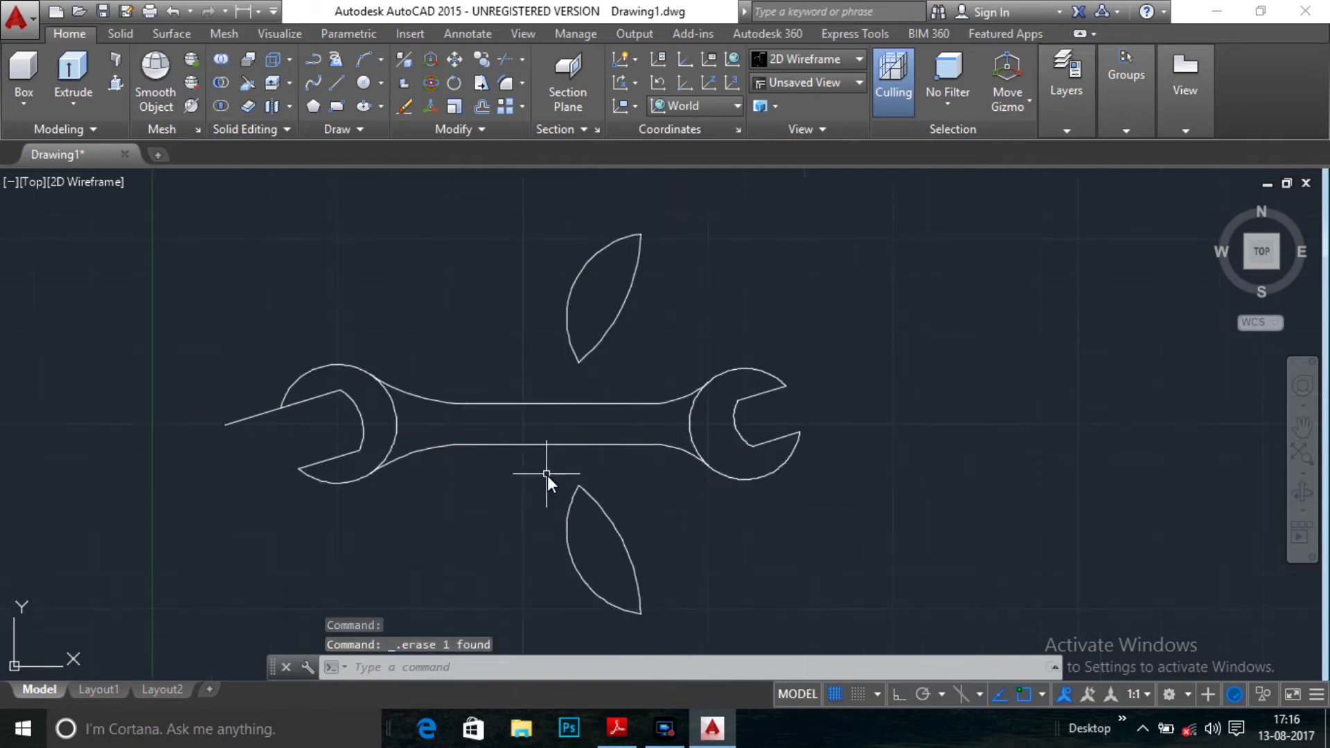
- Delete the upper and lower leaf-shaped construction arcs
scroll(548, 475, down, 2)
mouse_move(545, 305)
mouse_down()
mouse_move(535, 401)
mouse_move(638, 363)
mouse_up()
key(Delete)
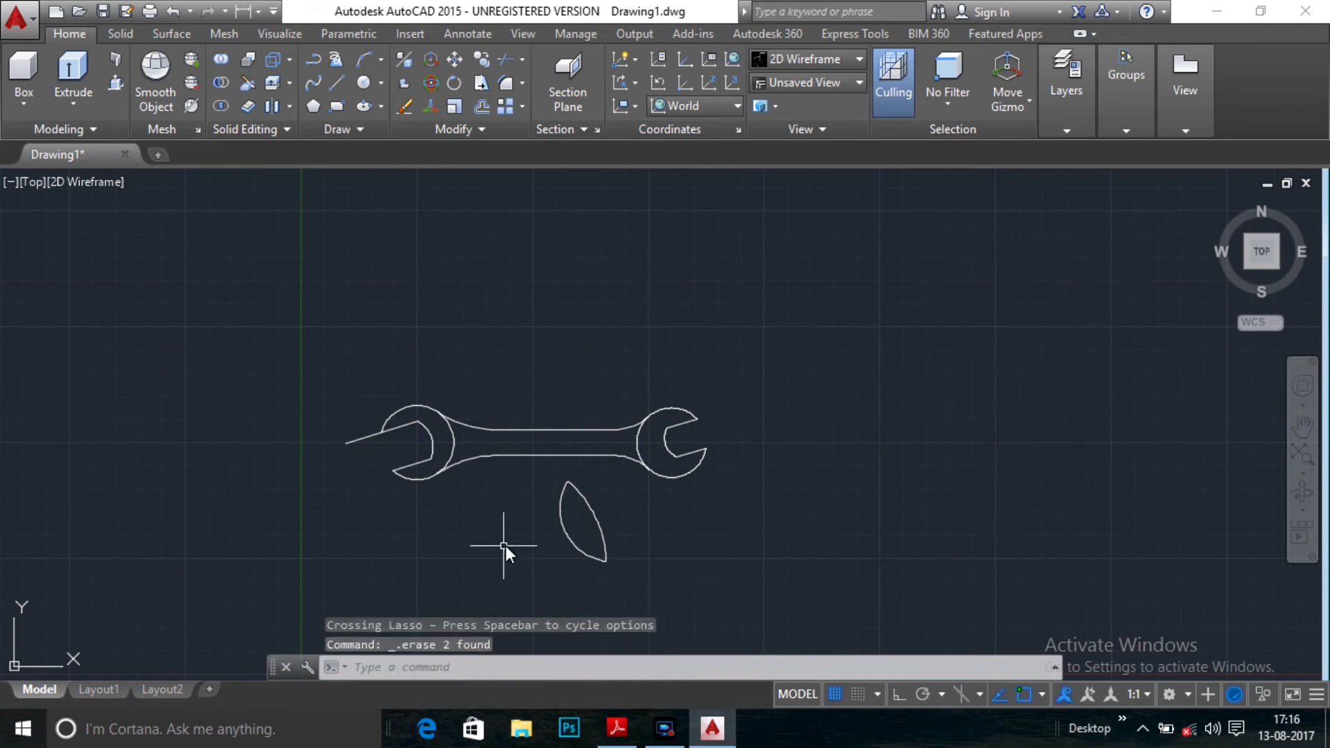
drag(525, 484, 611, 494)
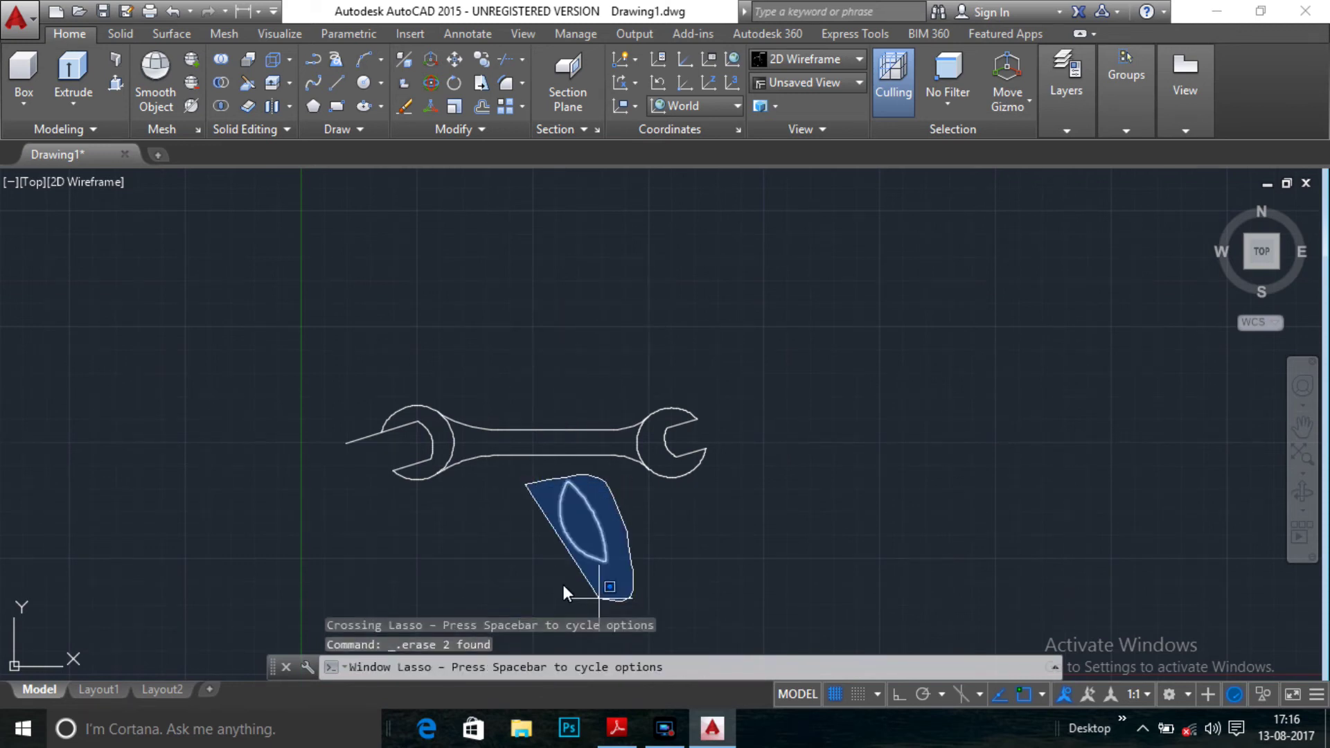
drag(629, 547, 618, 603)
key(Delete)
scroll(390, 481, up, 2)
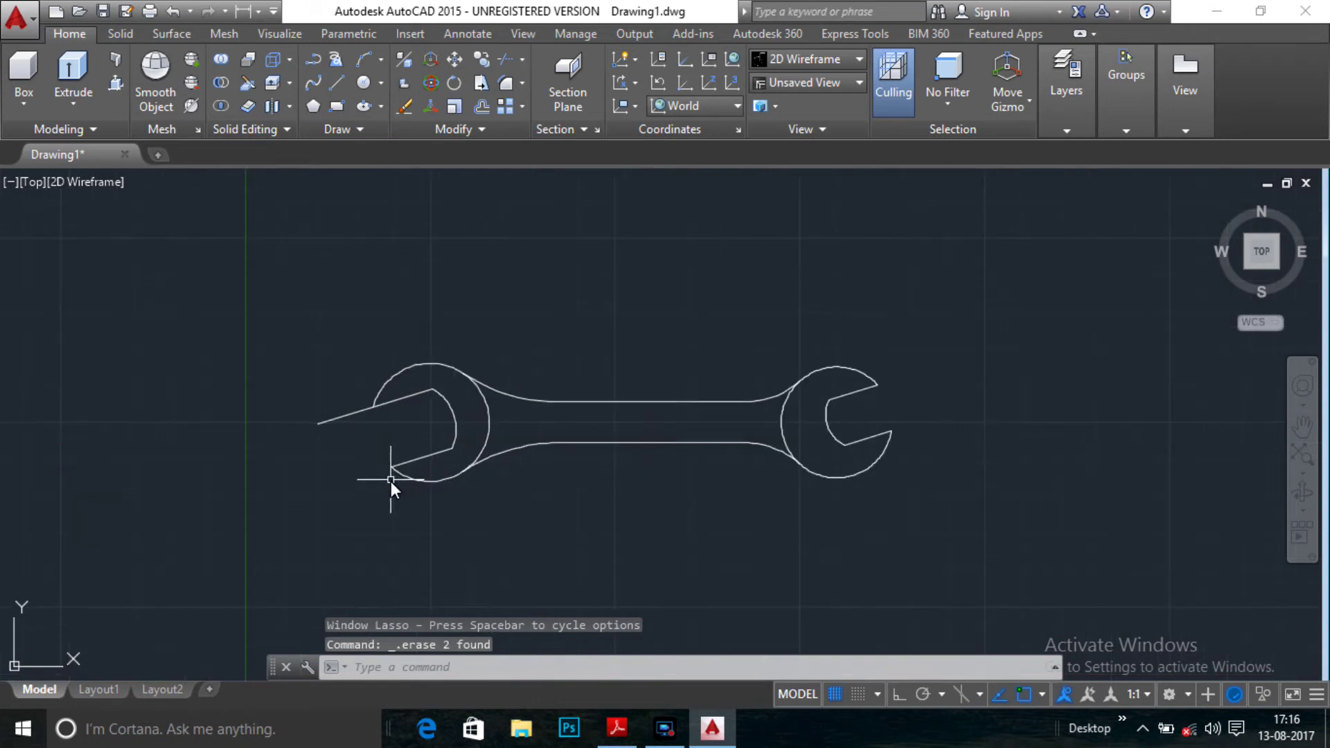
scroll(390, 481, up, 2)
- Trim away the line protruding from the left jaw with TR
text(tr)
key(Return)
key(Return)
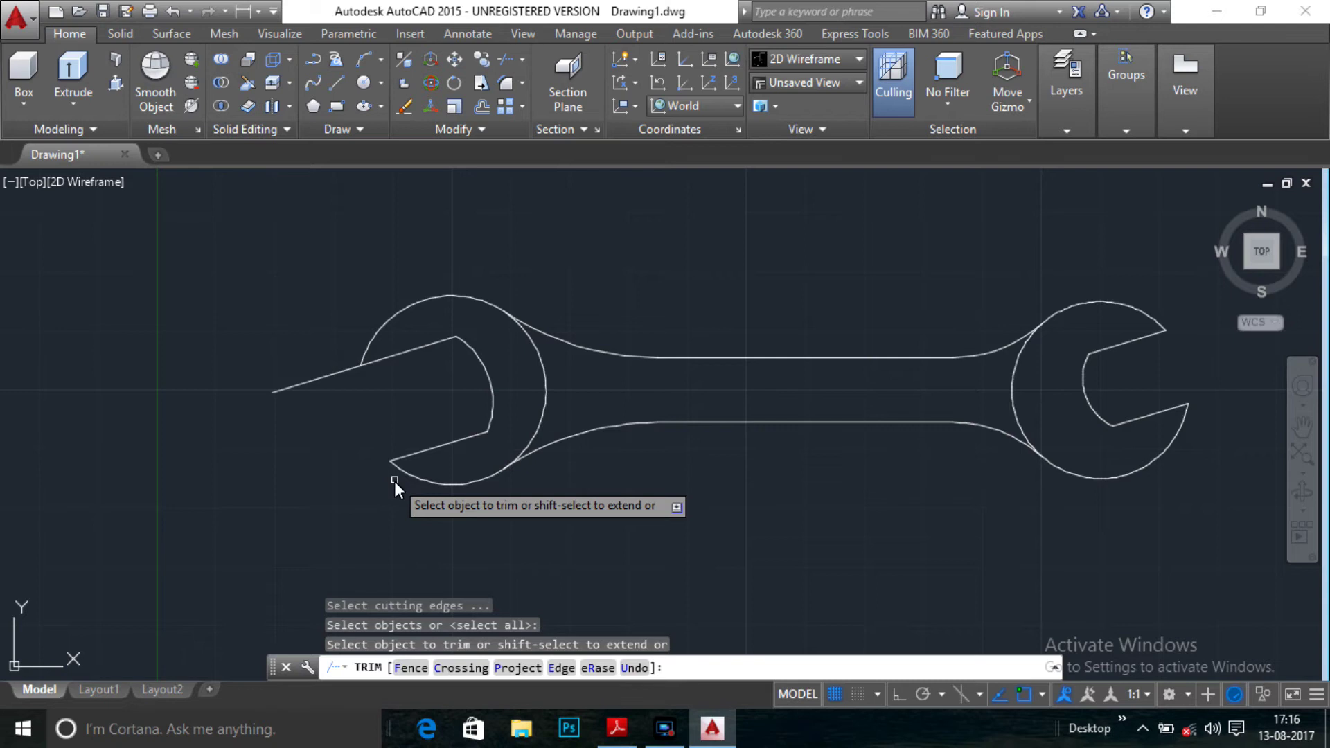
click(326, 380)
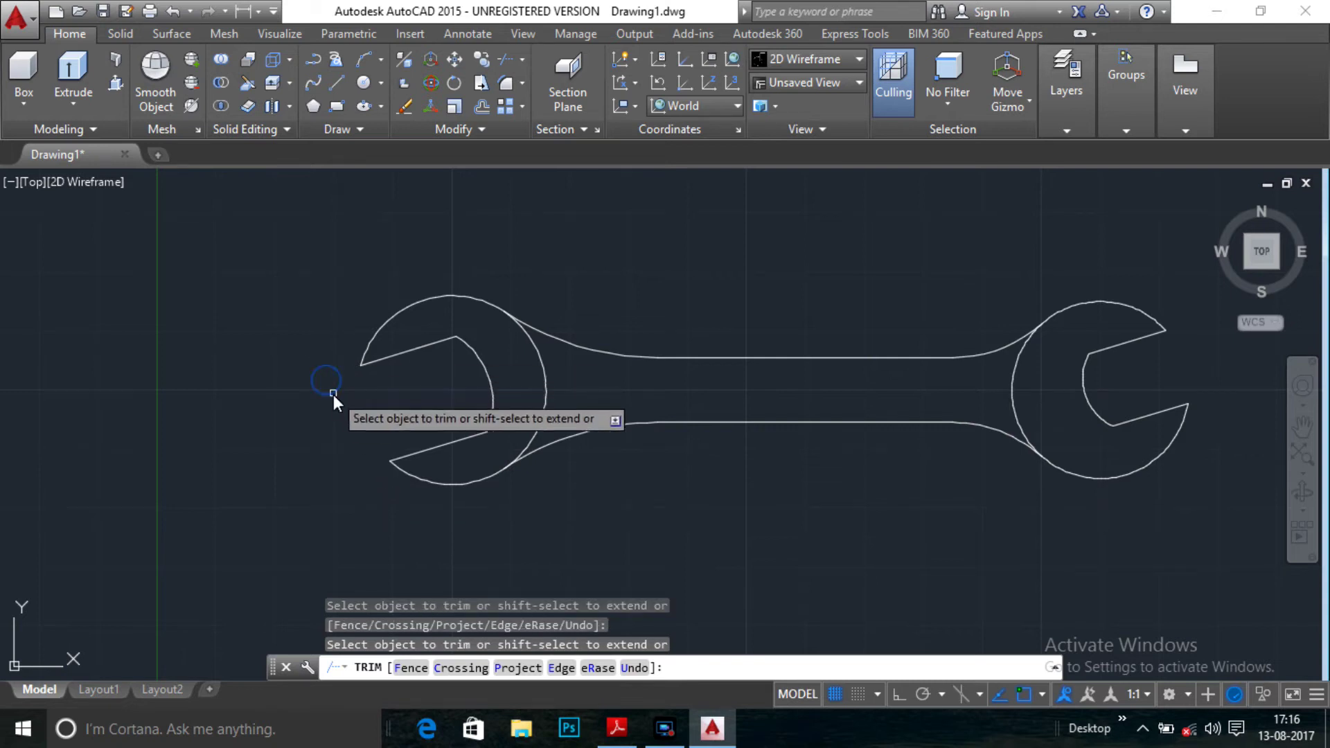
scroll(333, 395, down, 2)
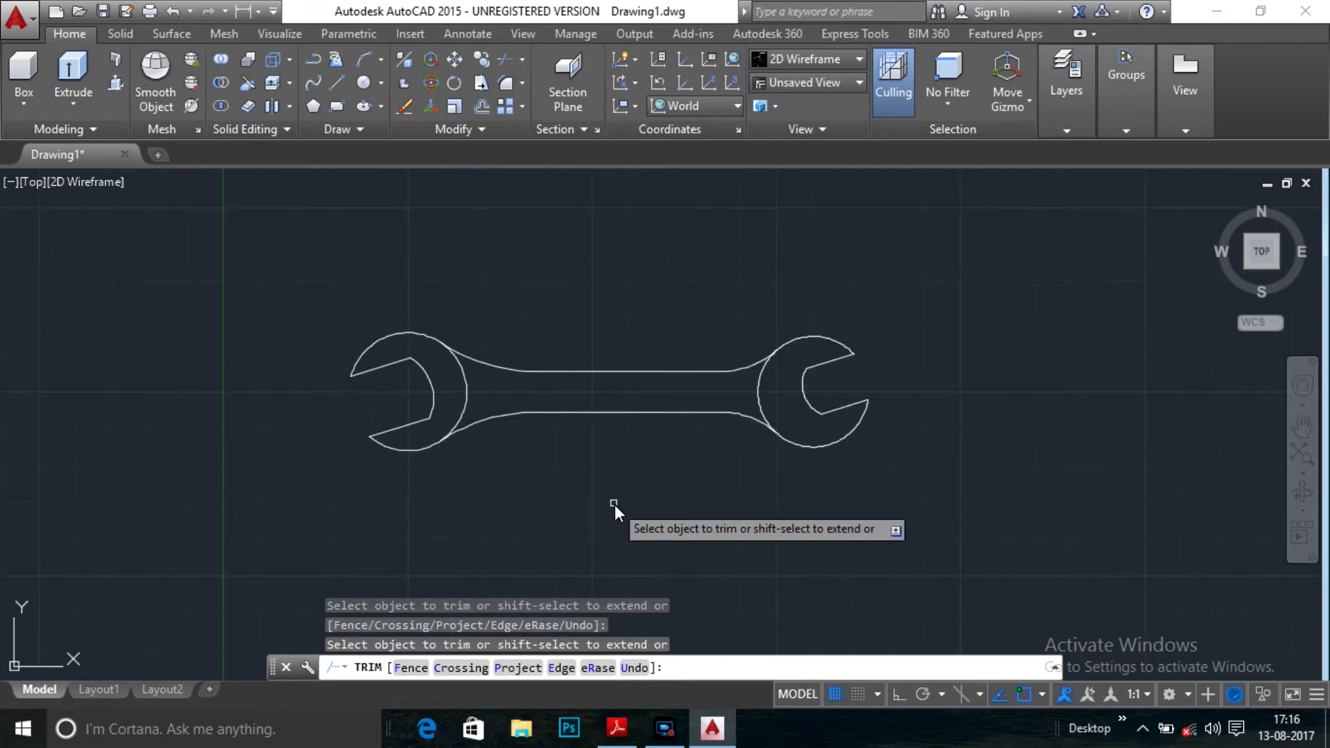
scroll(630, 530, down, 1)
scroll(630, 529, up, 1)
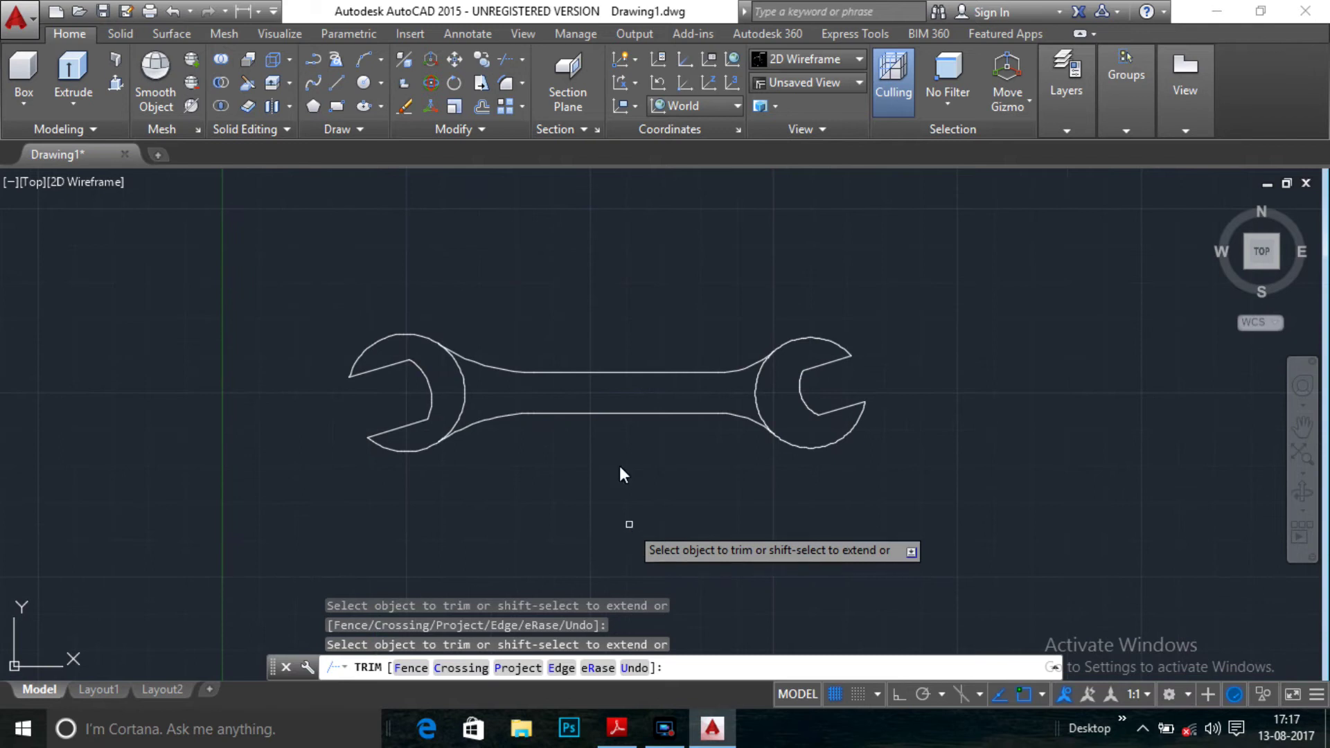
key(Escape)
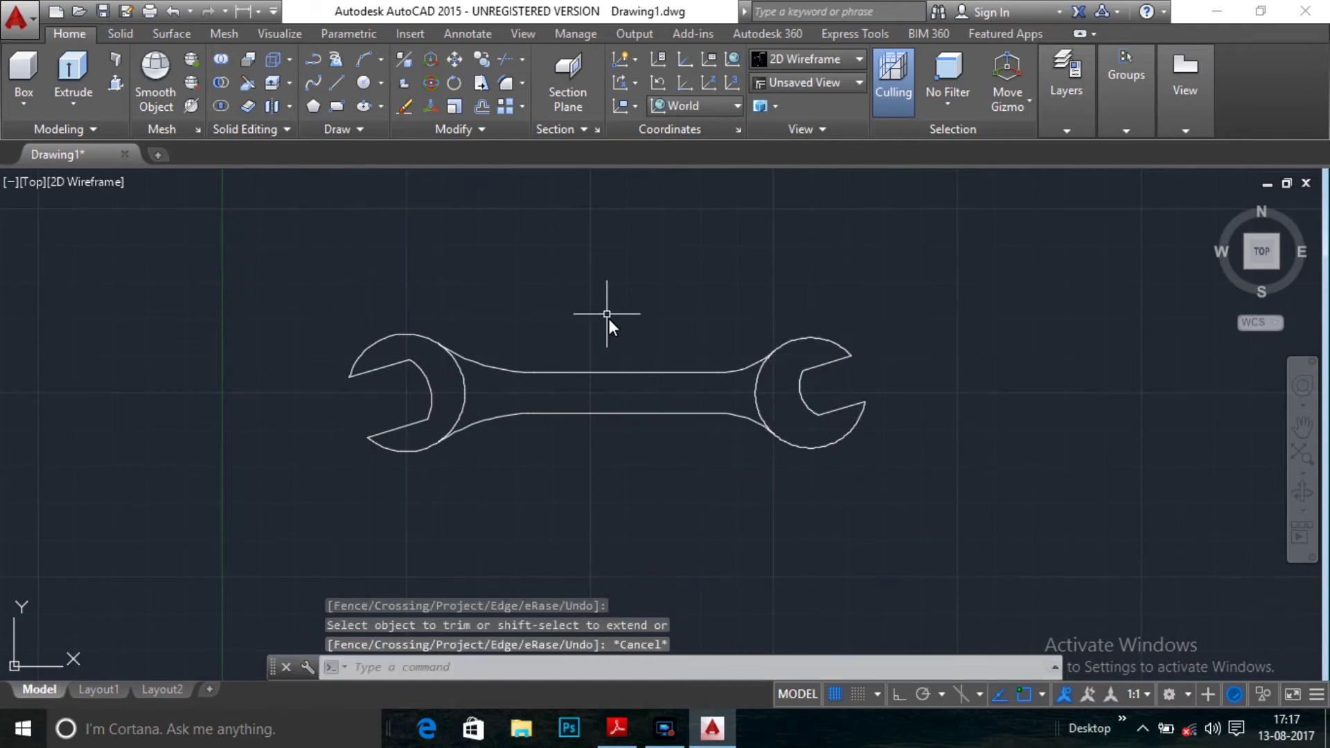
scroll(609, 320, up, 2)
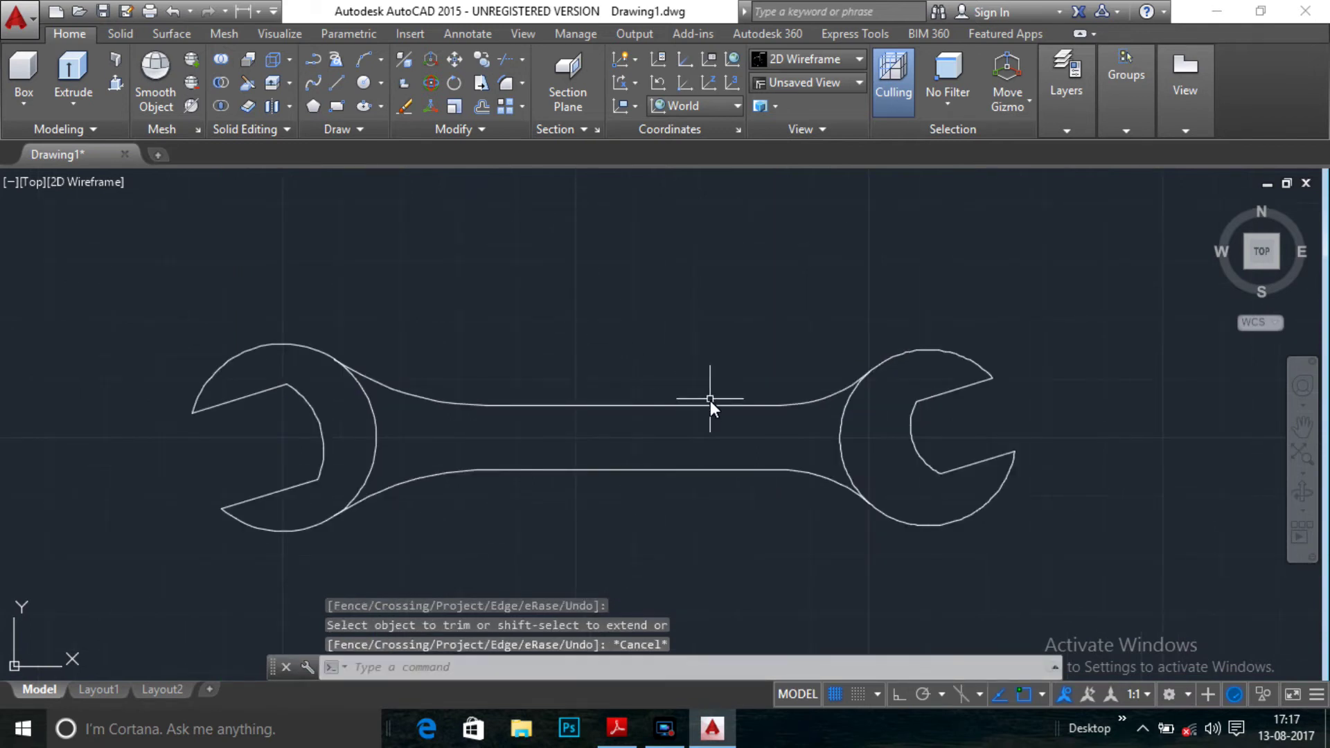
text(dim)
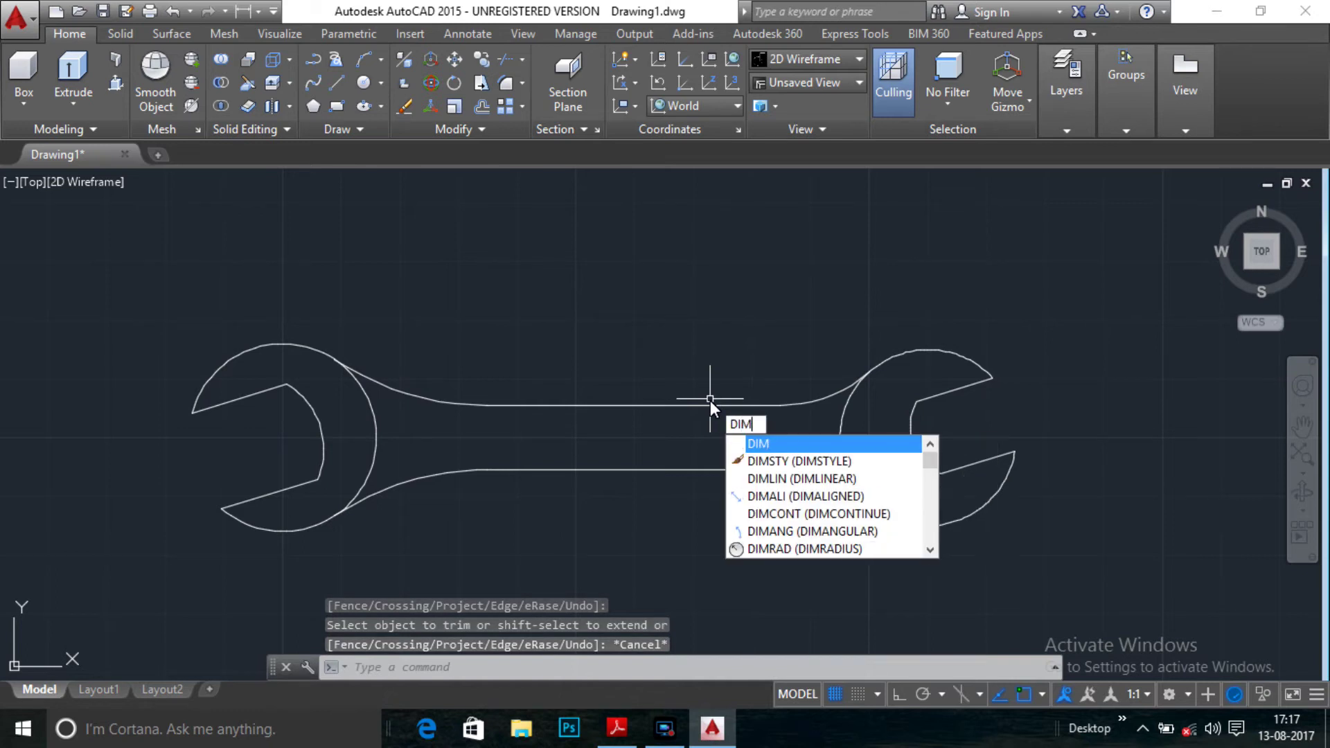
text(s)
- In ISO-25, set baseline spacing, extension beyond dimension lines and origin offset to 1, arrows 1.5
key(Return)
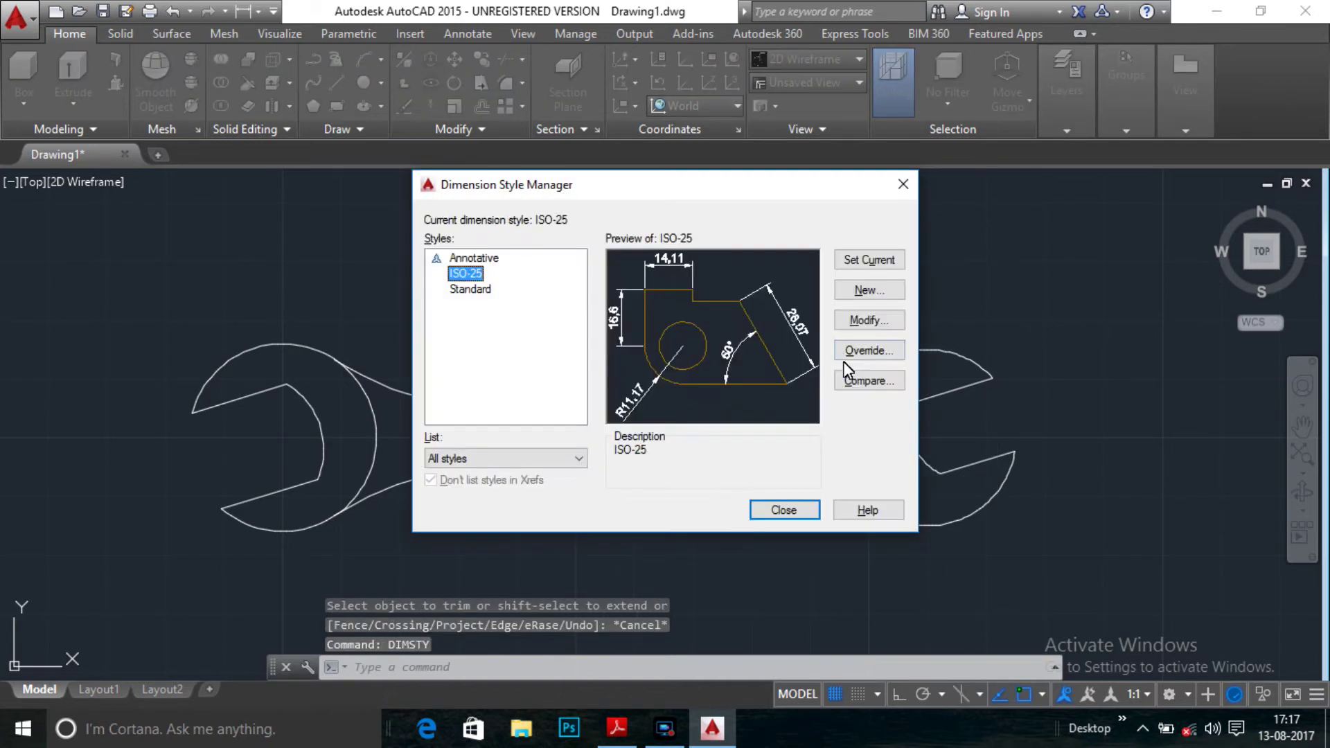
click(877, 320)
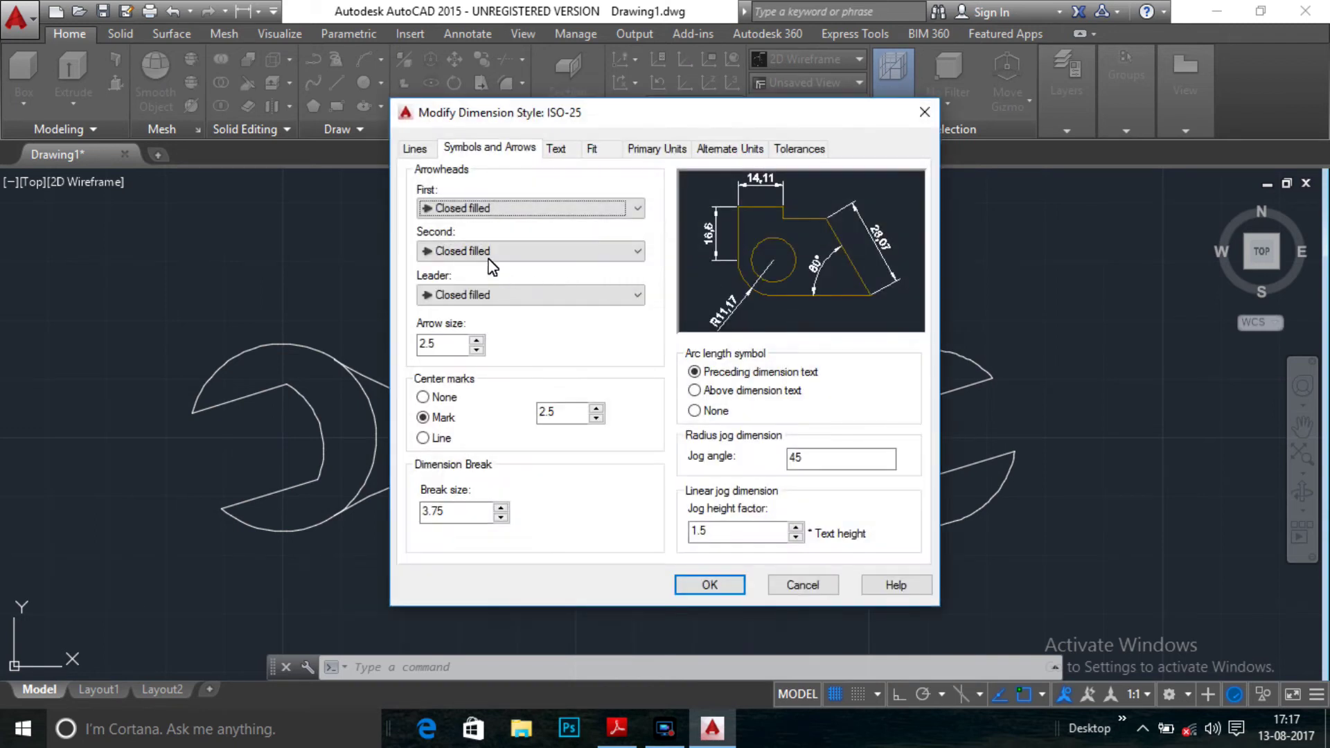
click(428, 149)
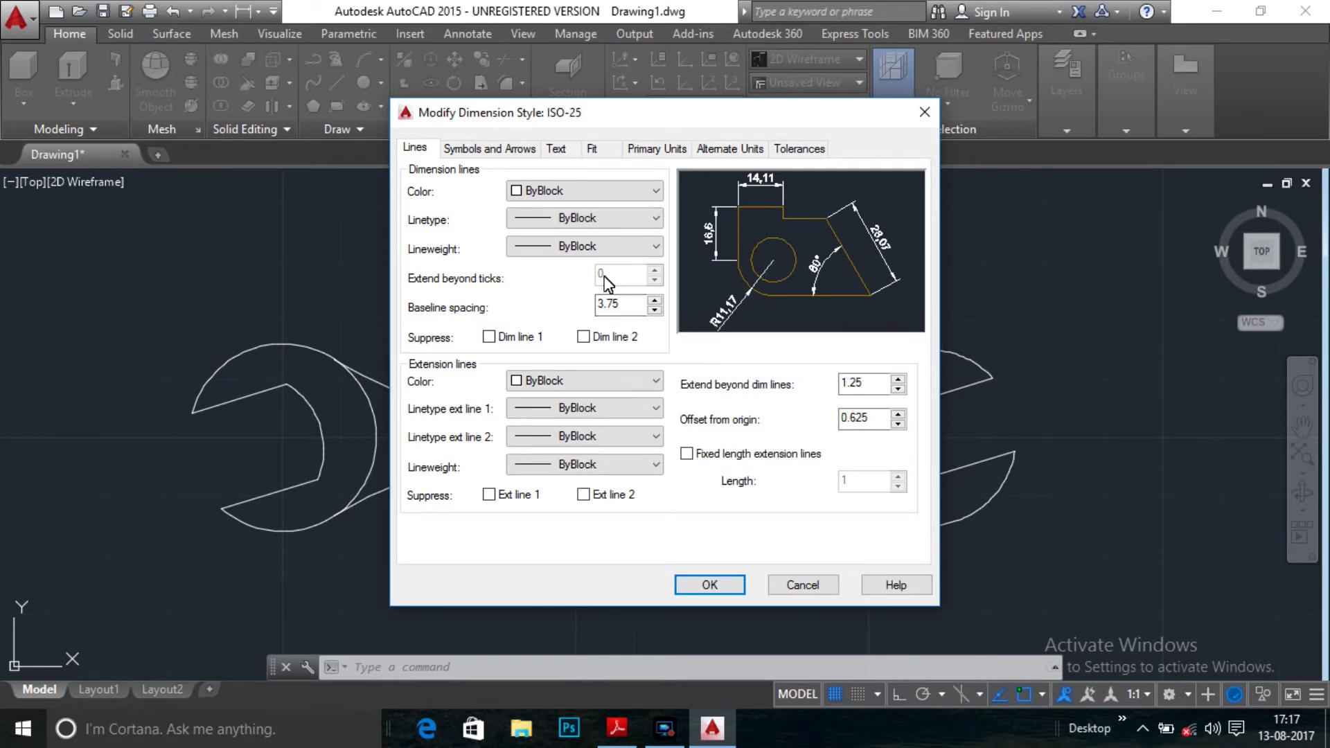
drag(633, 305, 564, 305)
text(1)
mouse_move(864, 384)
mouse_down()
mouse_move(821, 388)
mouse_move(826, 431)
mouse_up()
text(11)
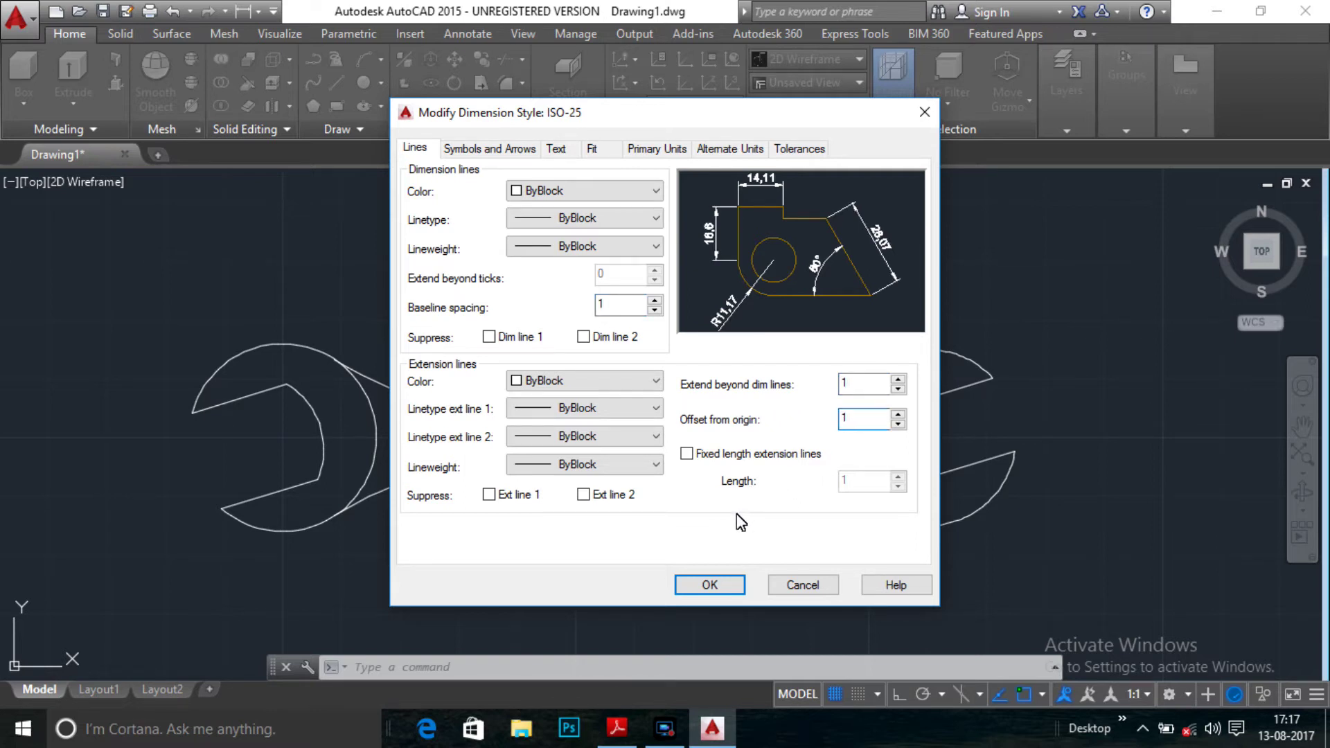
click(514, 146)
drag(457, 343, 421, 350)
text(.5)
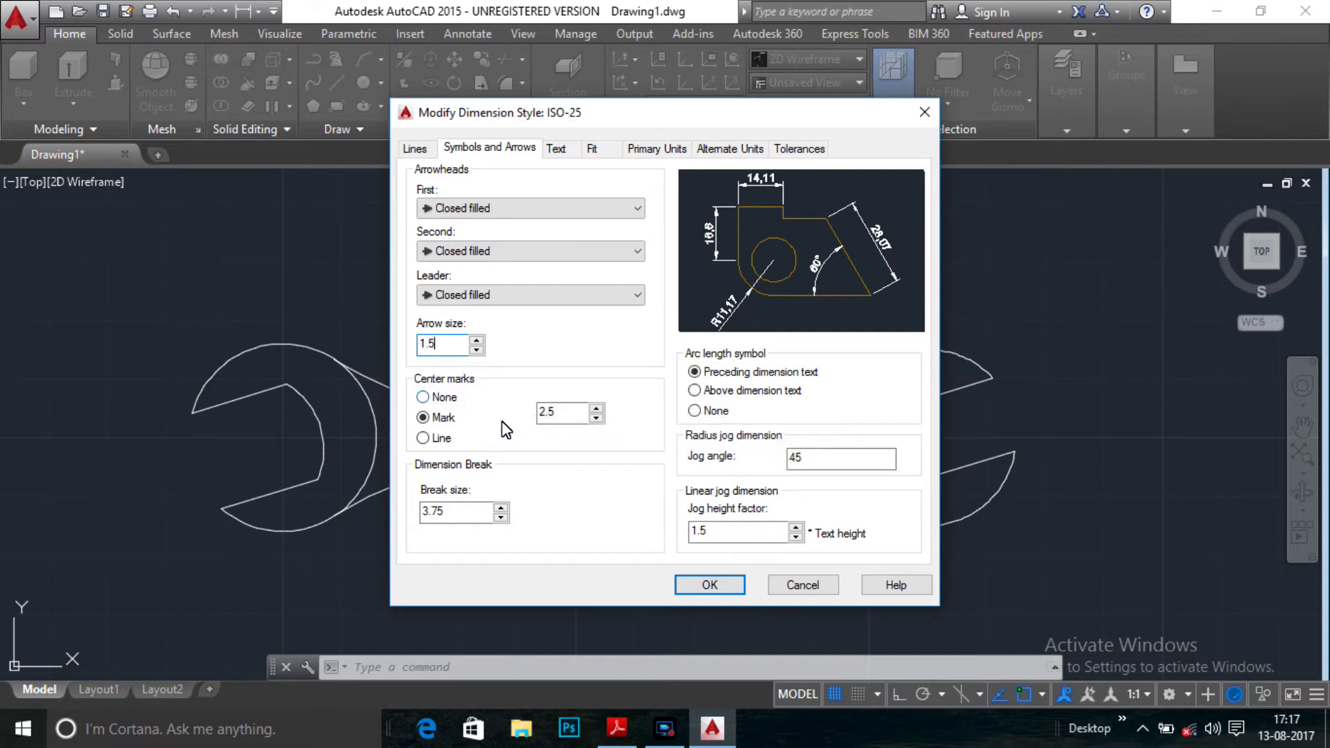
click(558, 150)
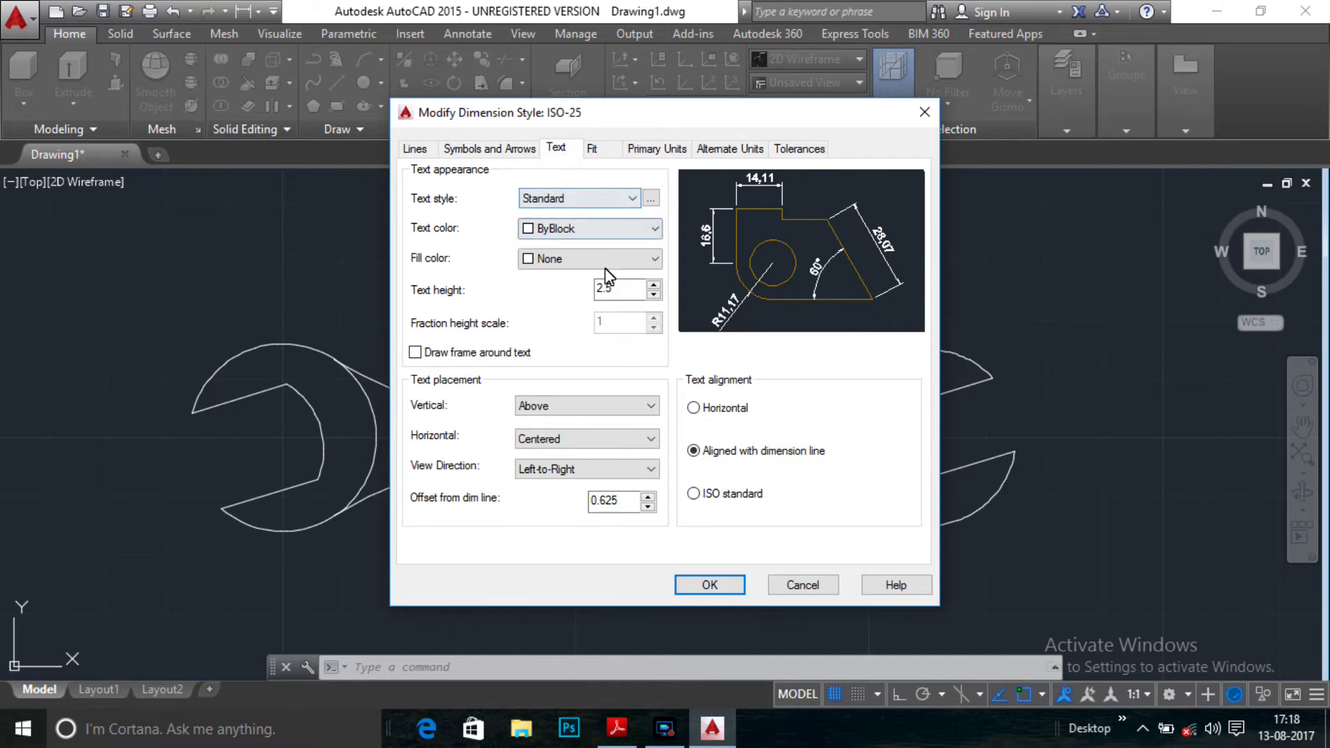
mouse_move(622, 290)
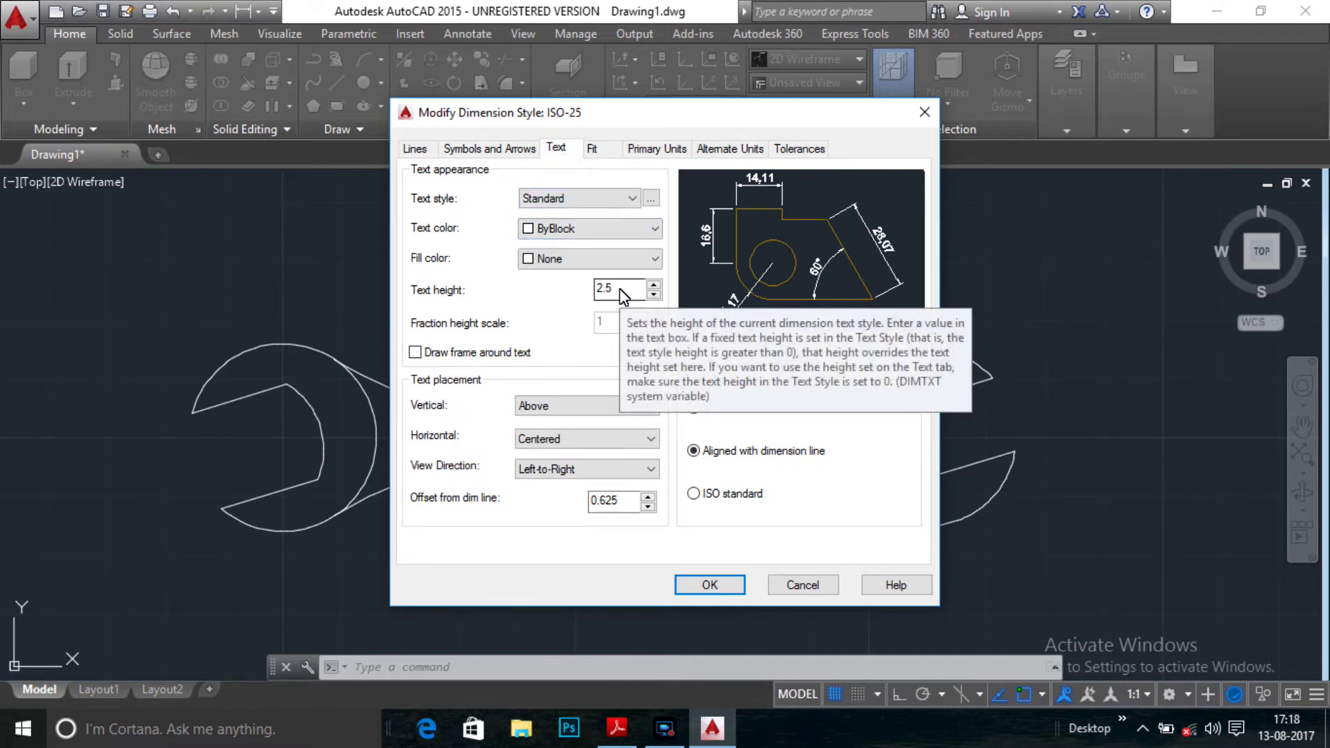
- Set the ISO-25 dimension text height to 2 and arrow size to 1
drag(620, 288, 579, 284)
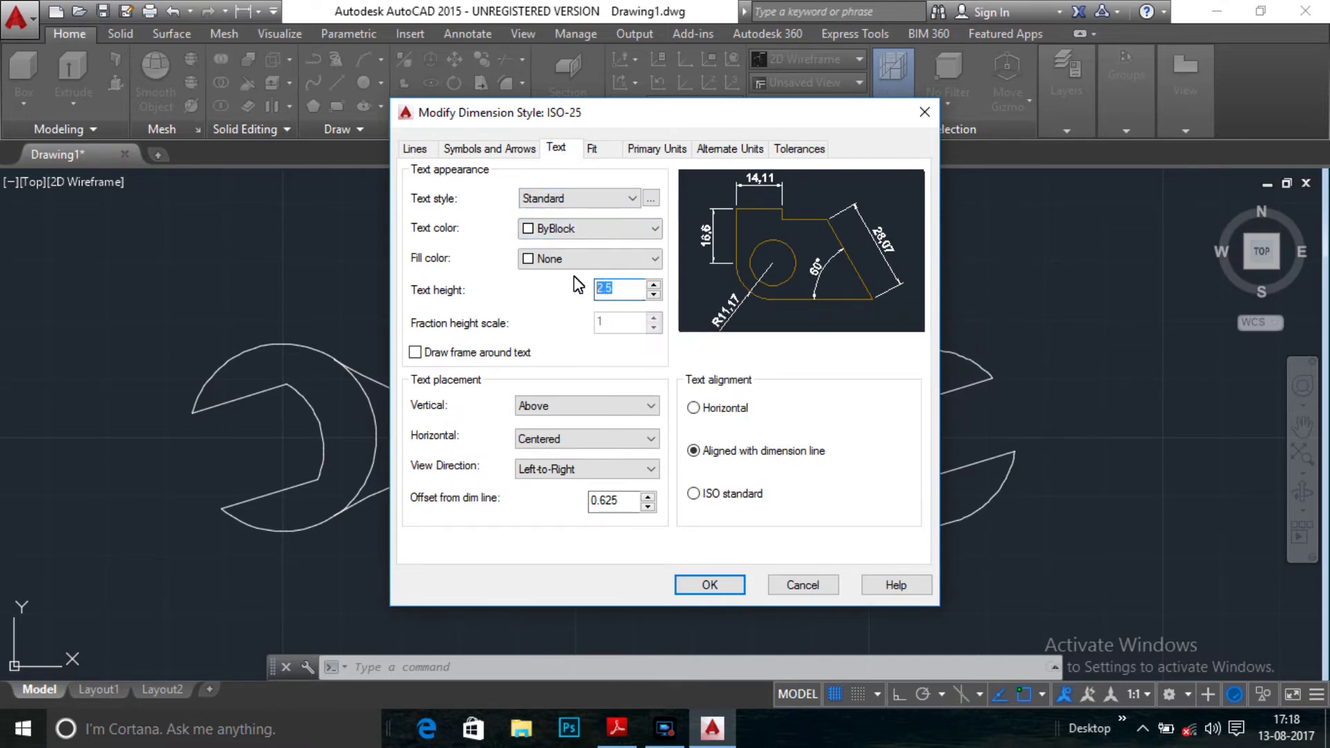
text(2)
click(500, 150)
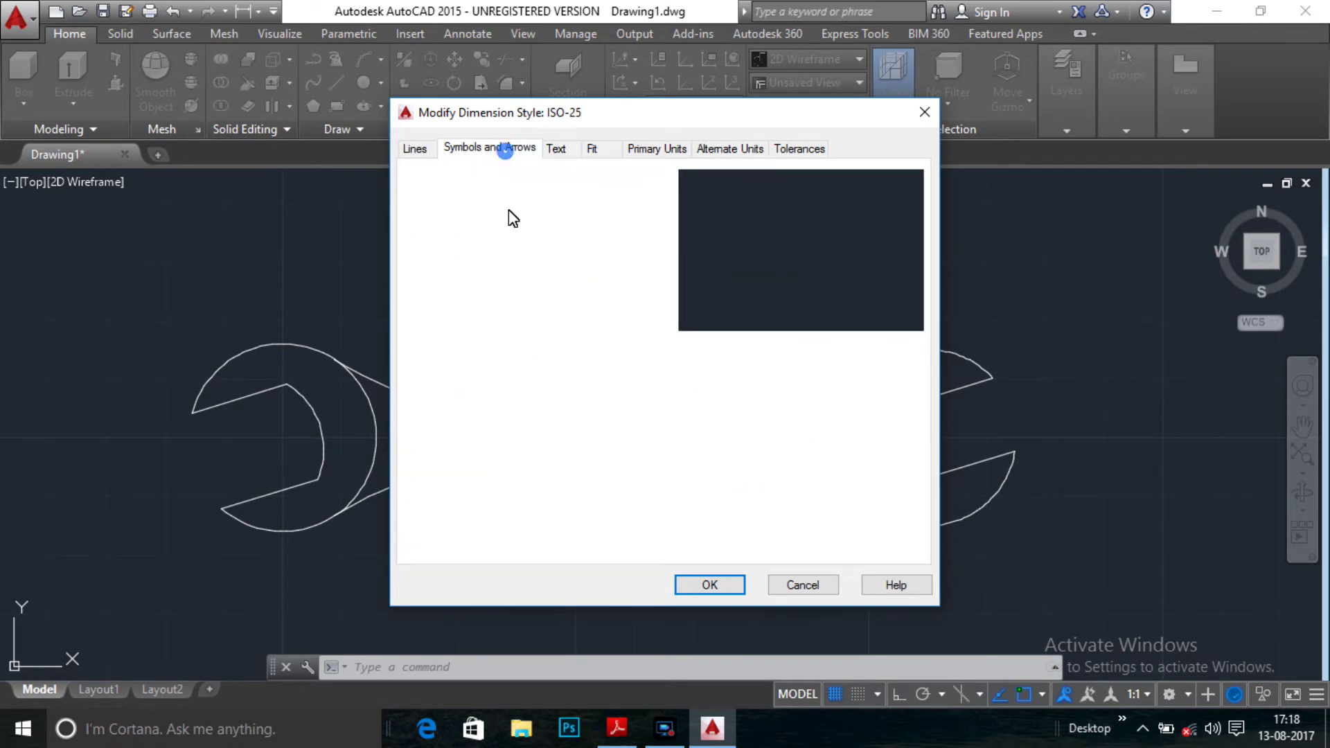
double_click(442, 343)
text(1)
click(556, 149)
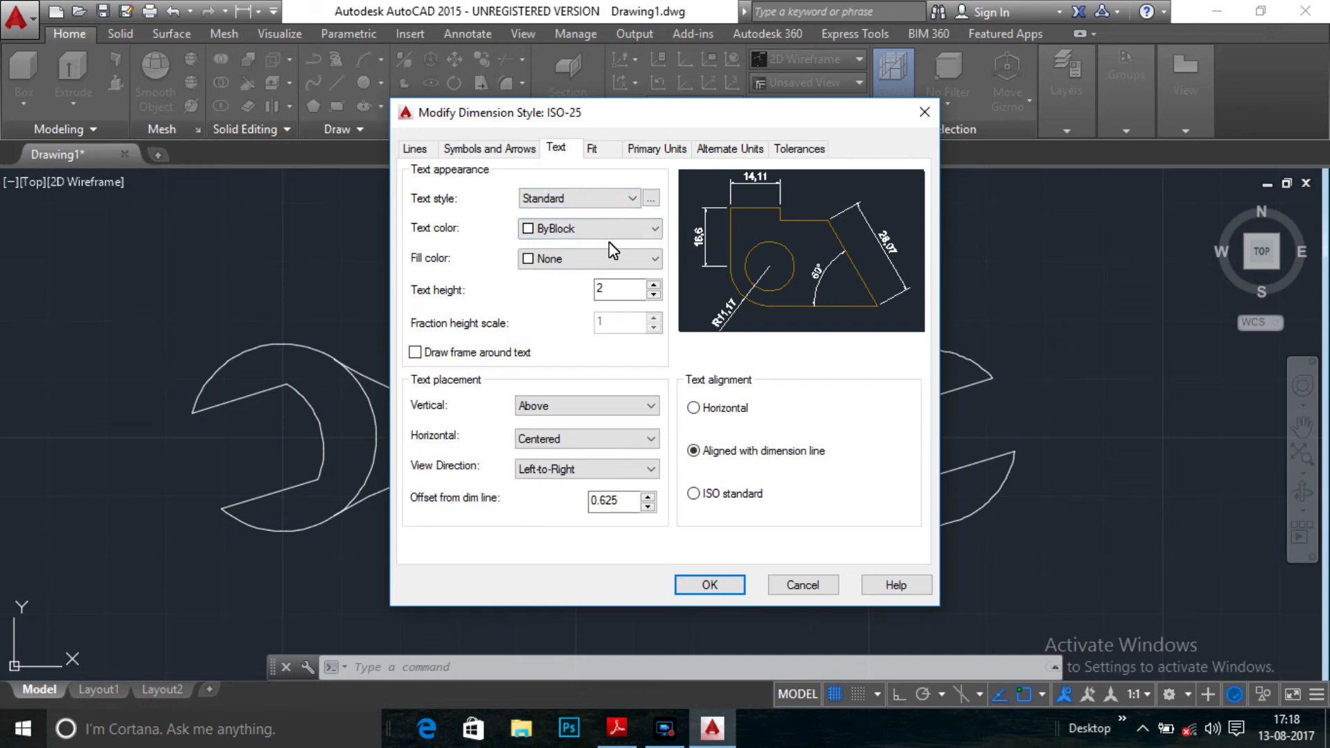
- Set linear precision to 0, save the style and close the Dimension Style Manager
click(596, 148)
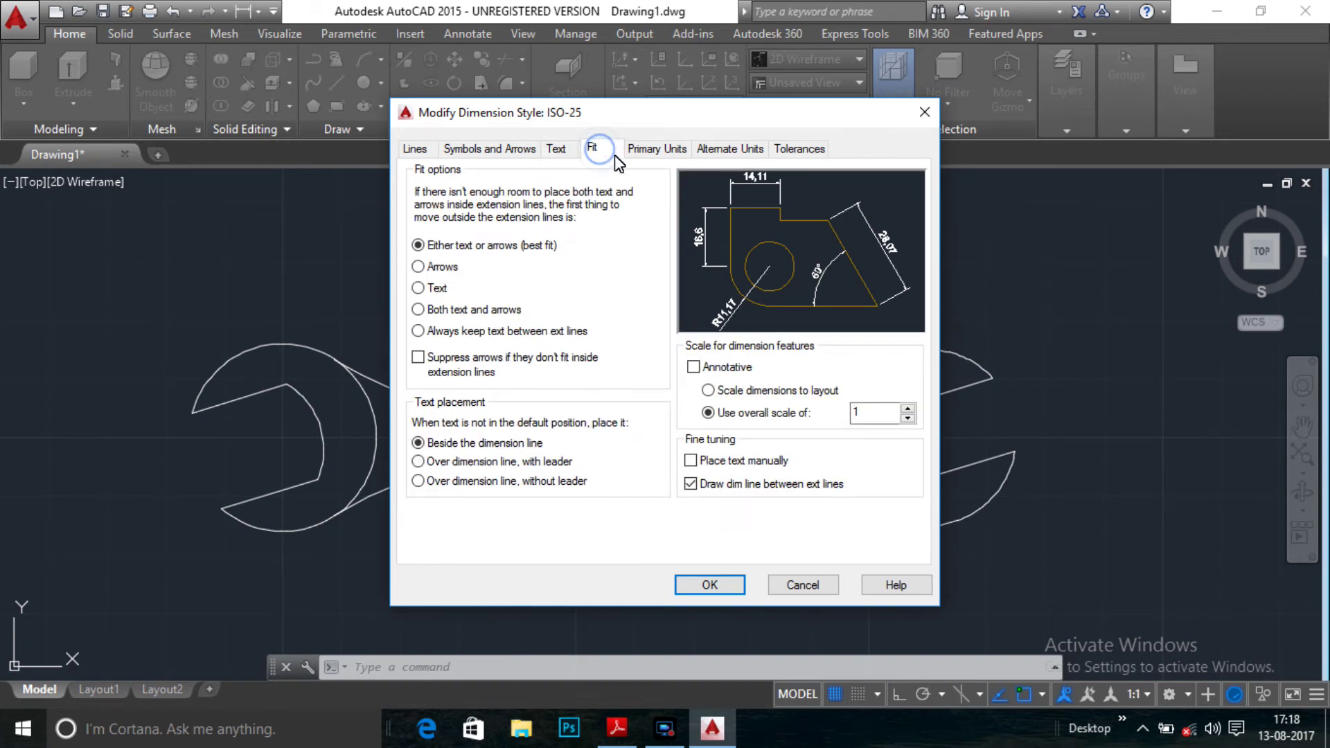
click(658, 151)
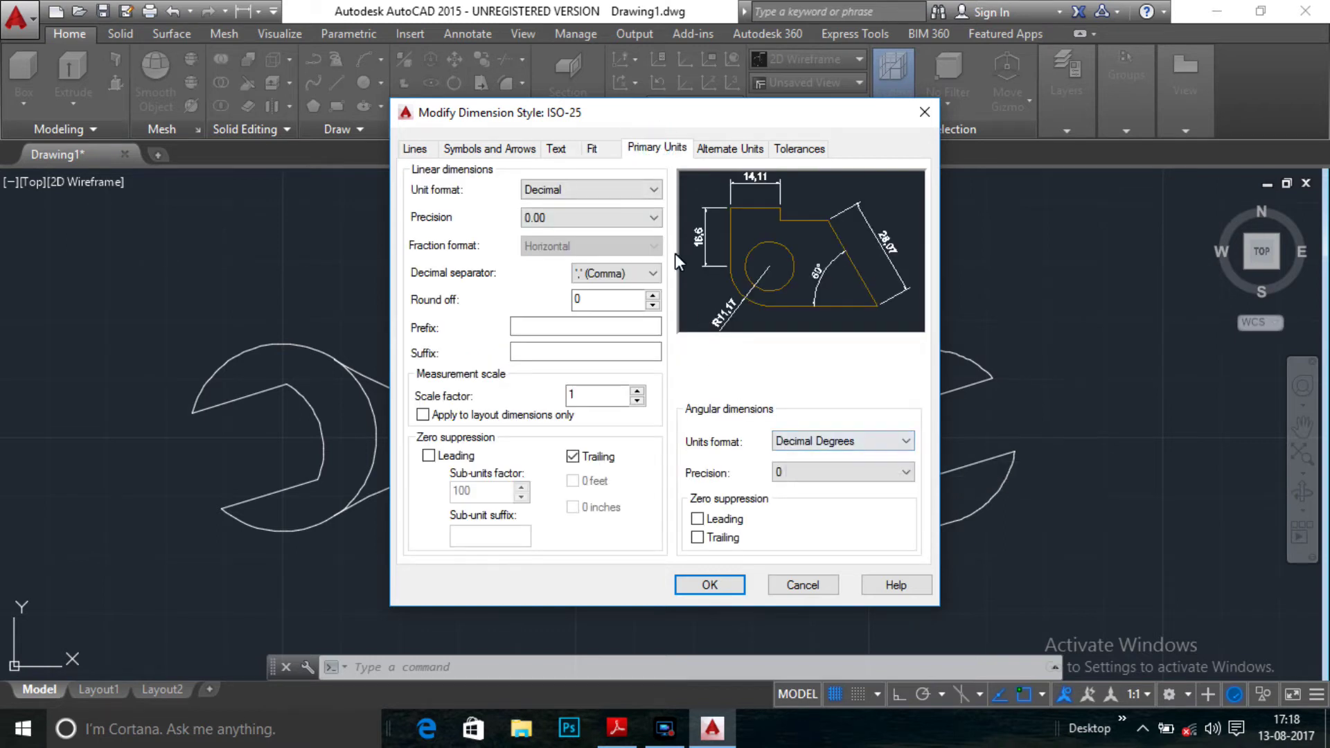
click(654, 218)
click(609, 236)
click(612, 273)
click(603, 298)
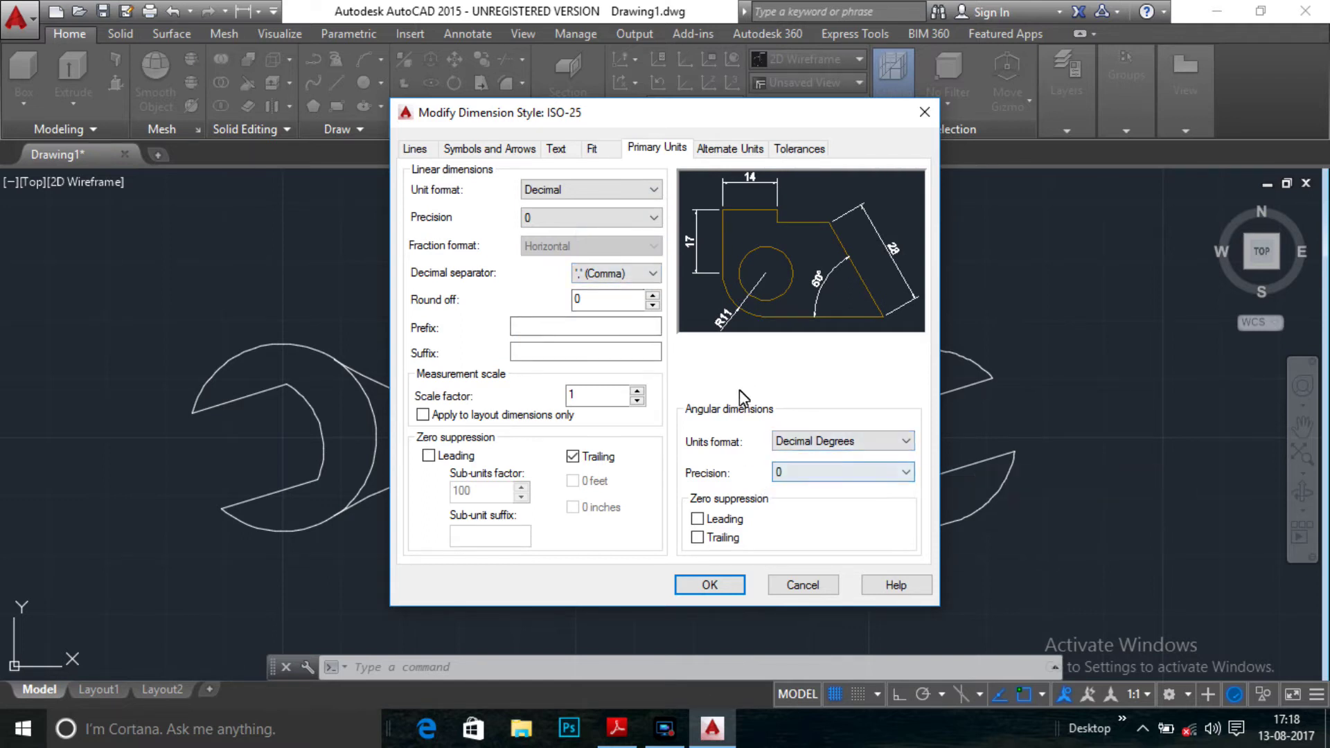
click(708, 585)
click(796, 511)
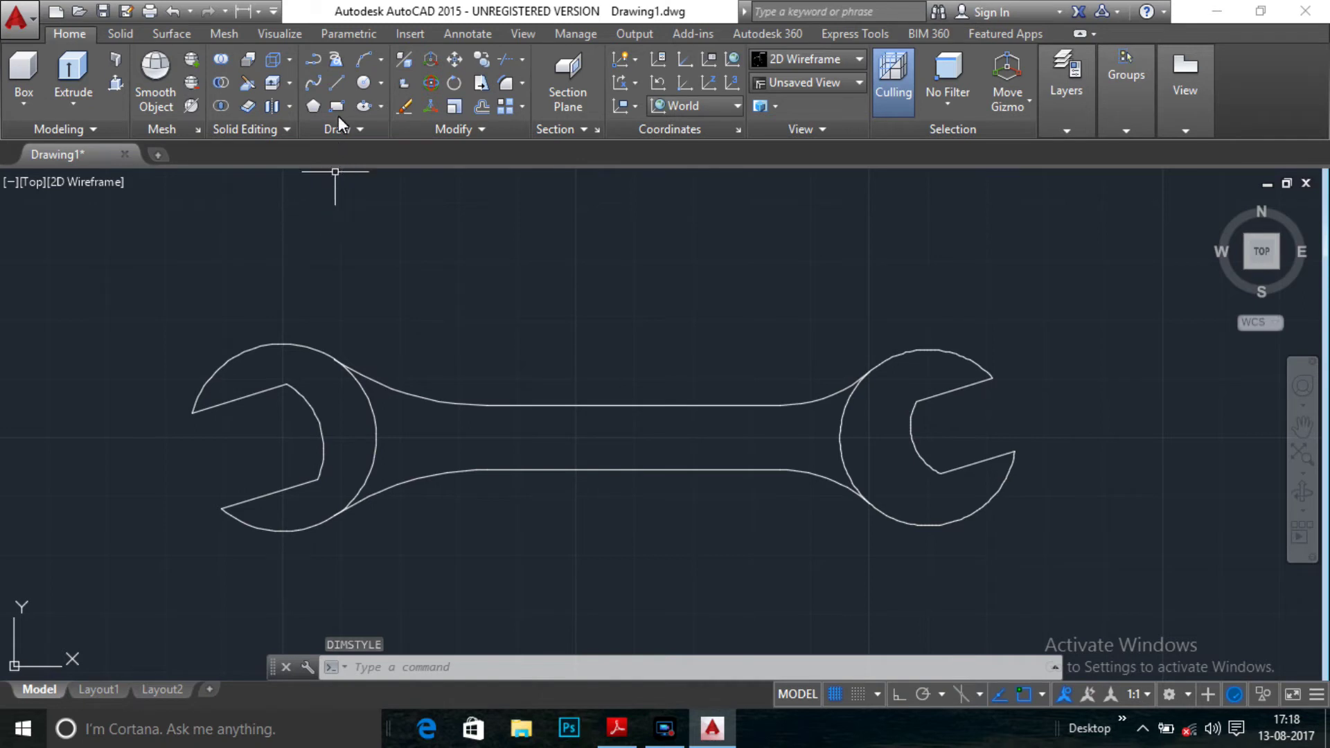
key(alt+Tab)
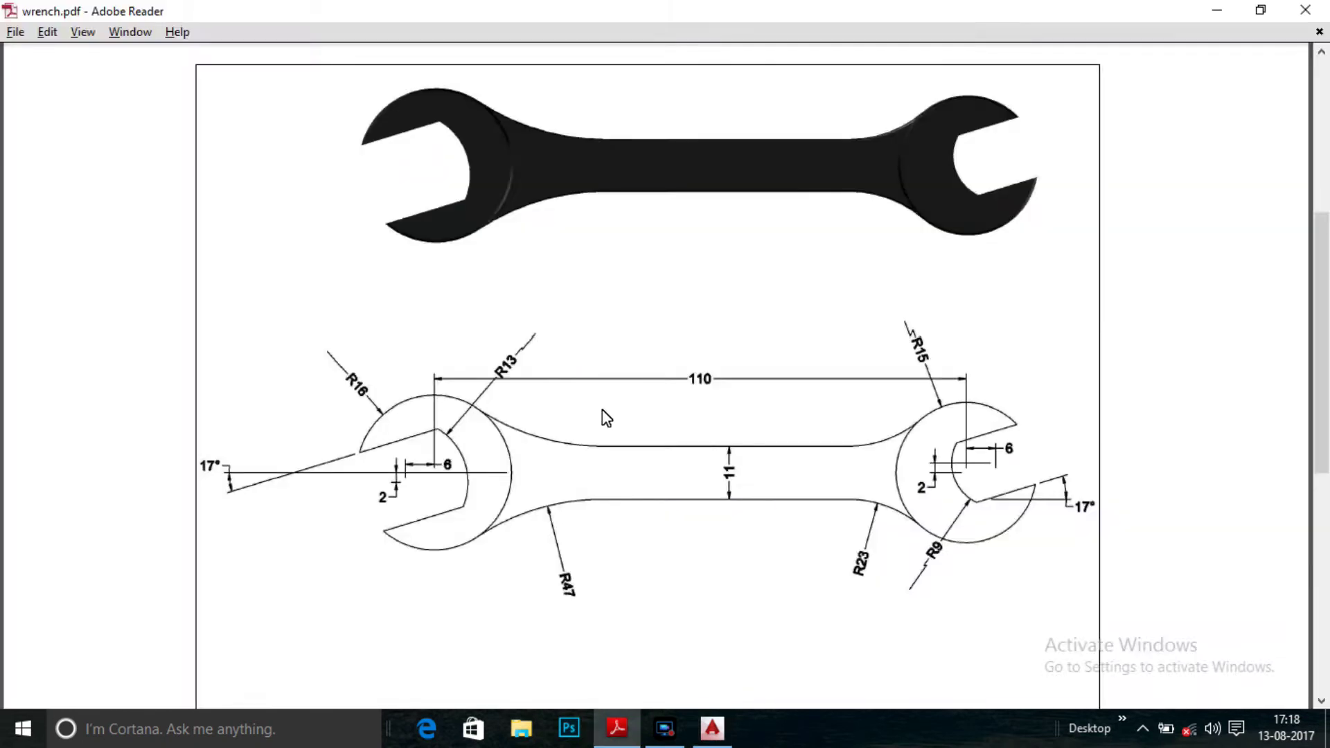
key(alt+Tab)
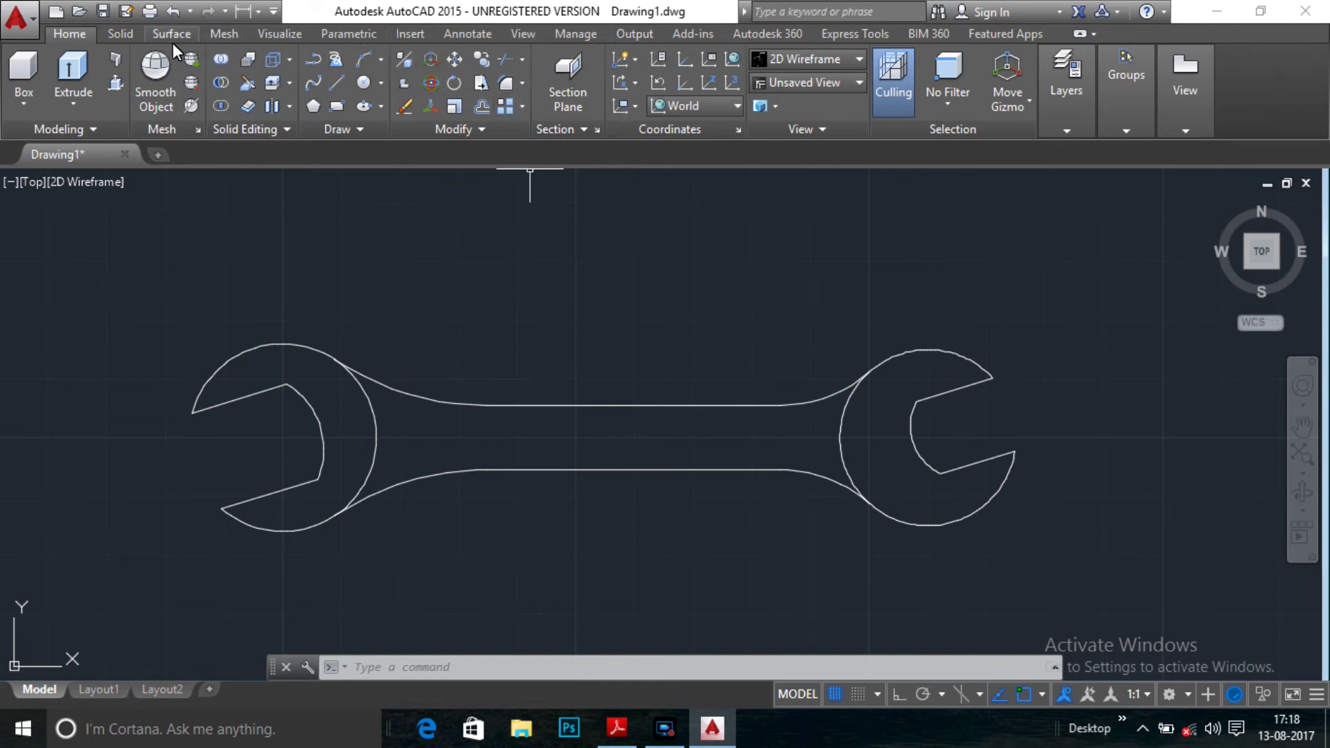
- Add a 110 linear dimension between the two jaw centres, placed above the wrench
click(259, 10)
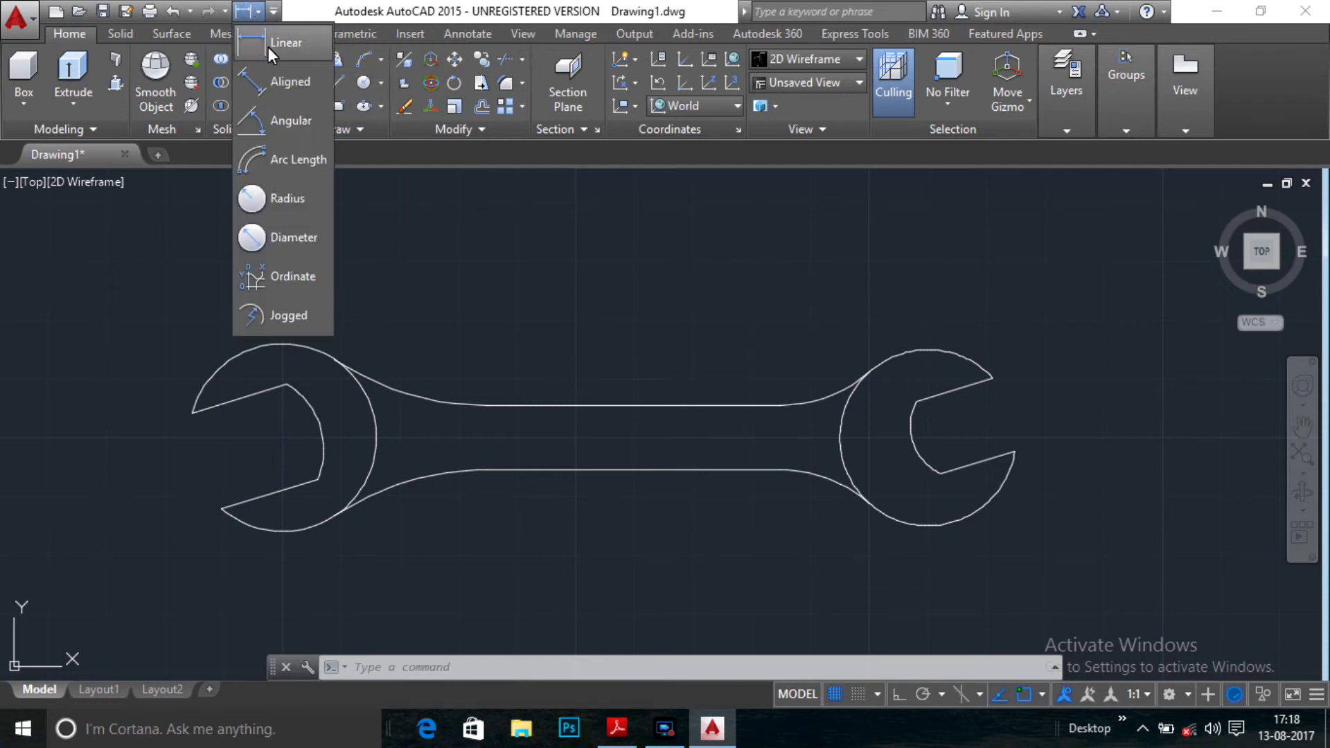
click(269, 46)
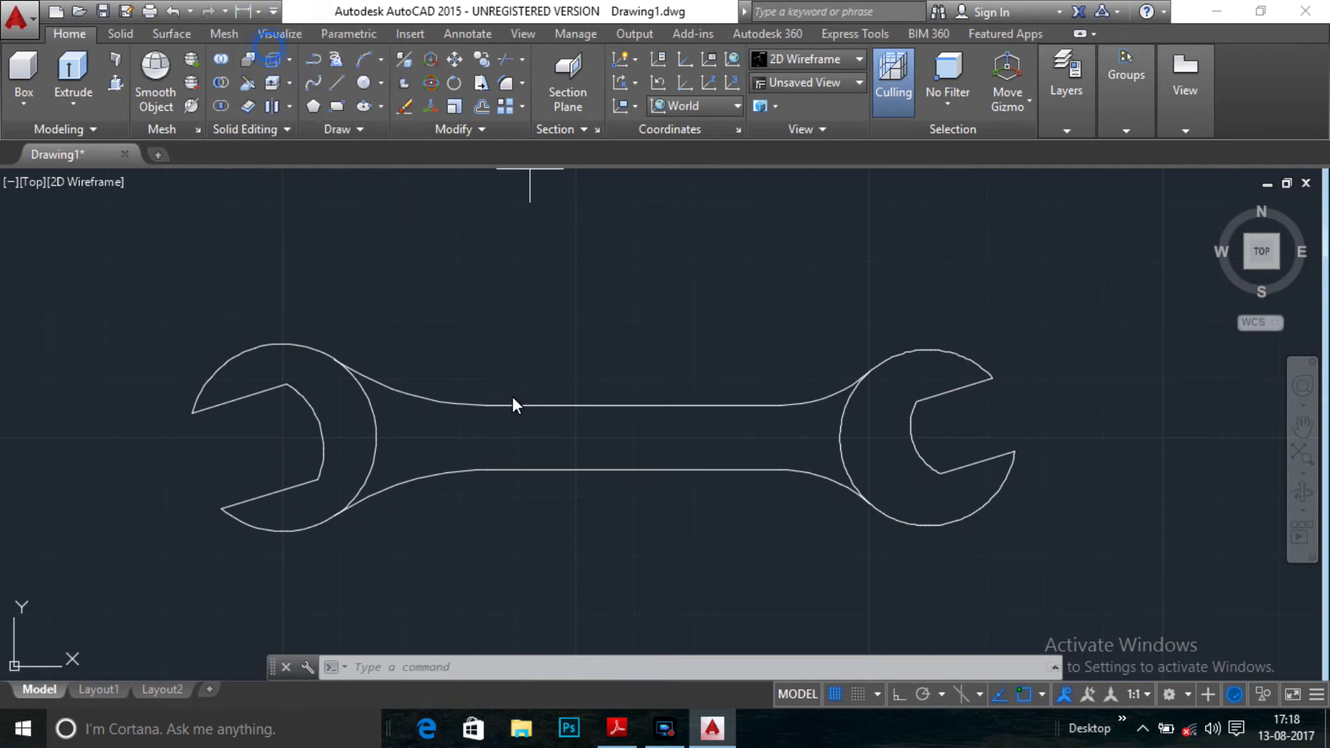
click(284, 439)
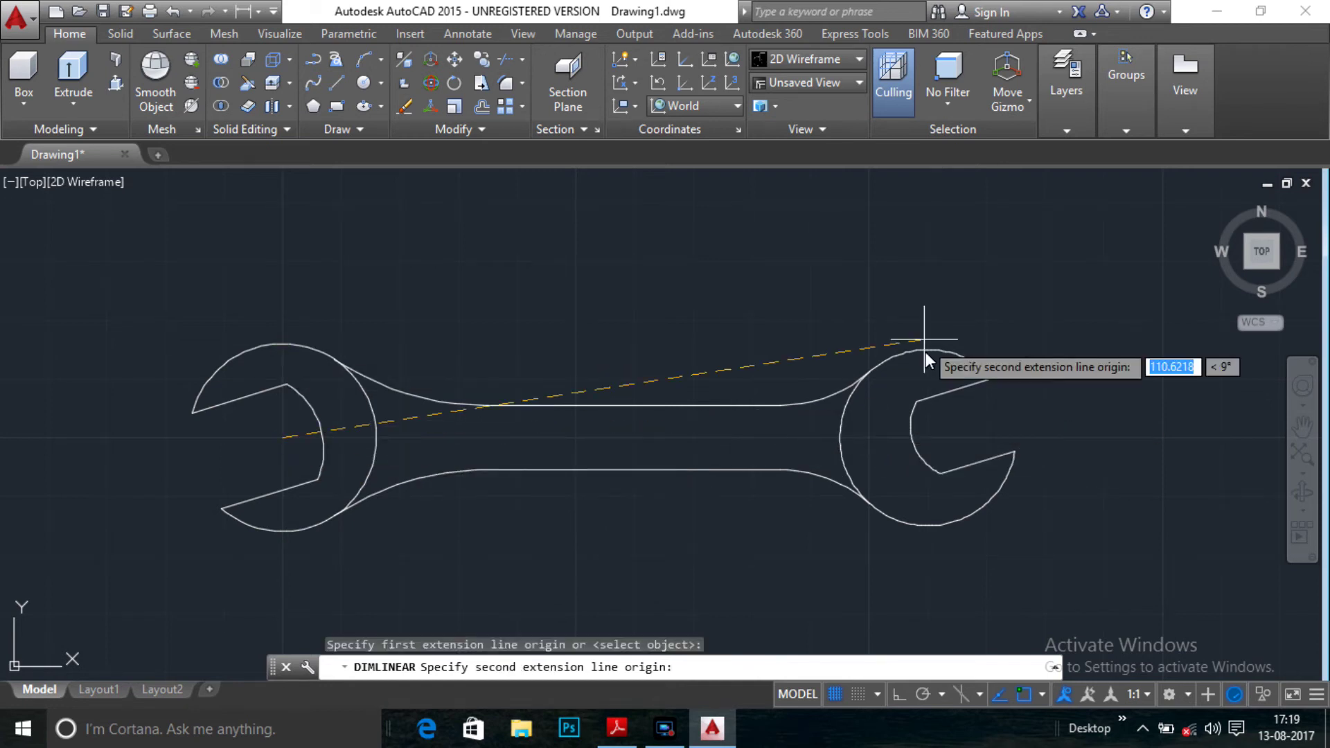
click(929, 442)
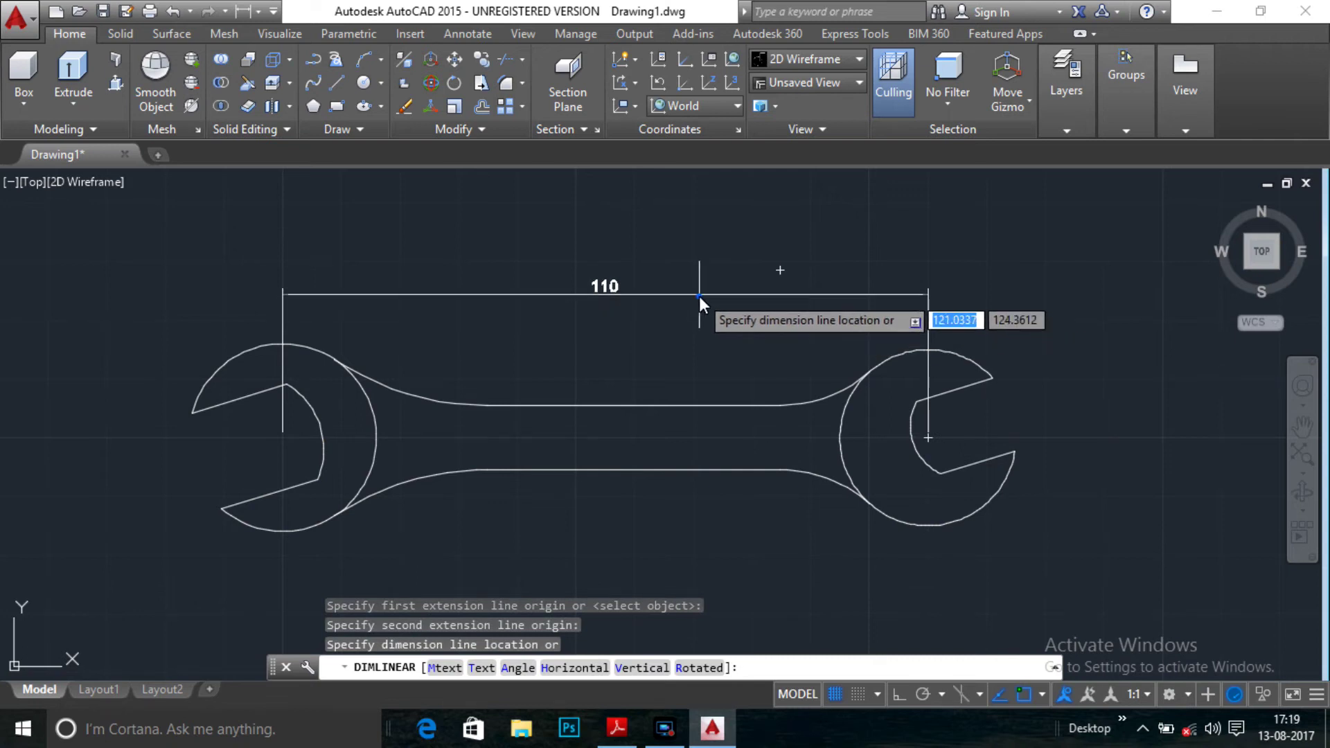
click(700, 296)
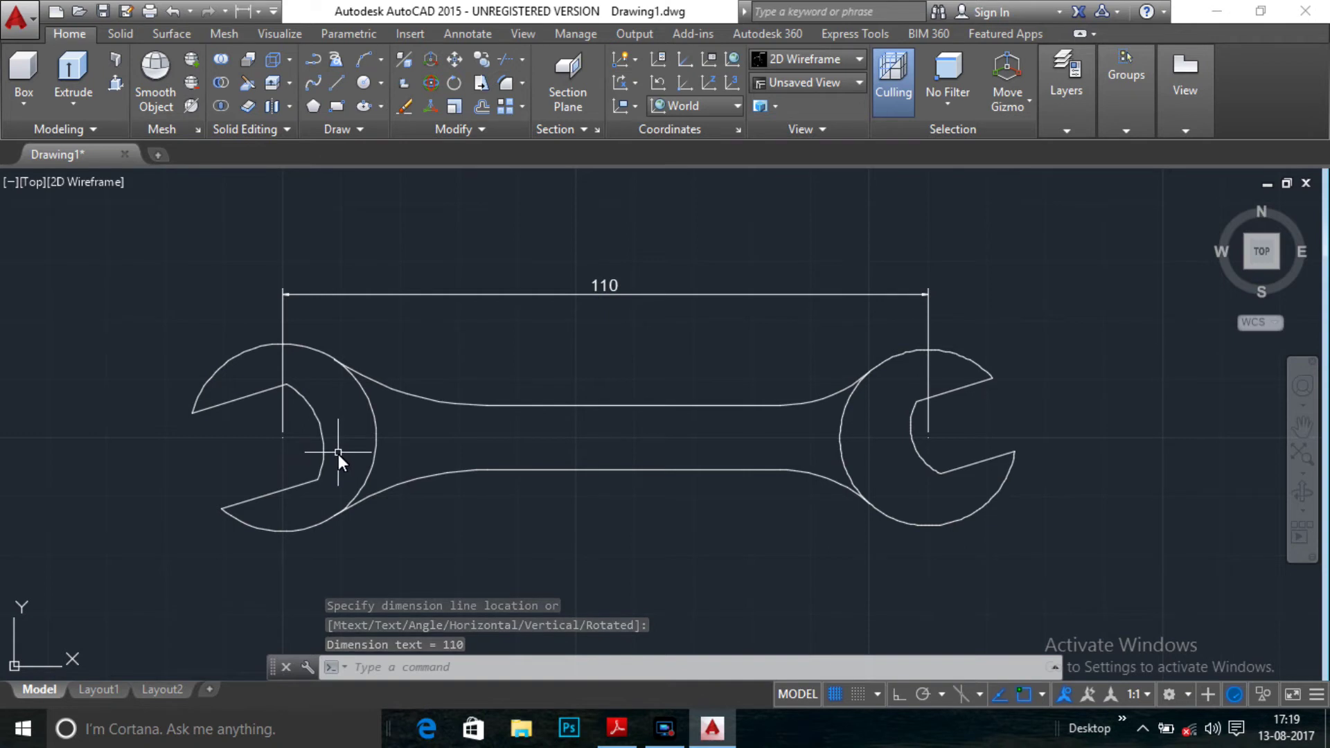
- Add an 11 linear dimension across the handle's upper and lower edges
key(Return)
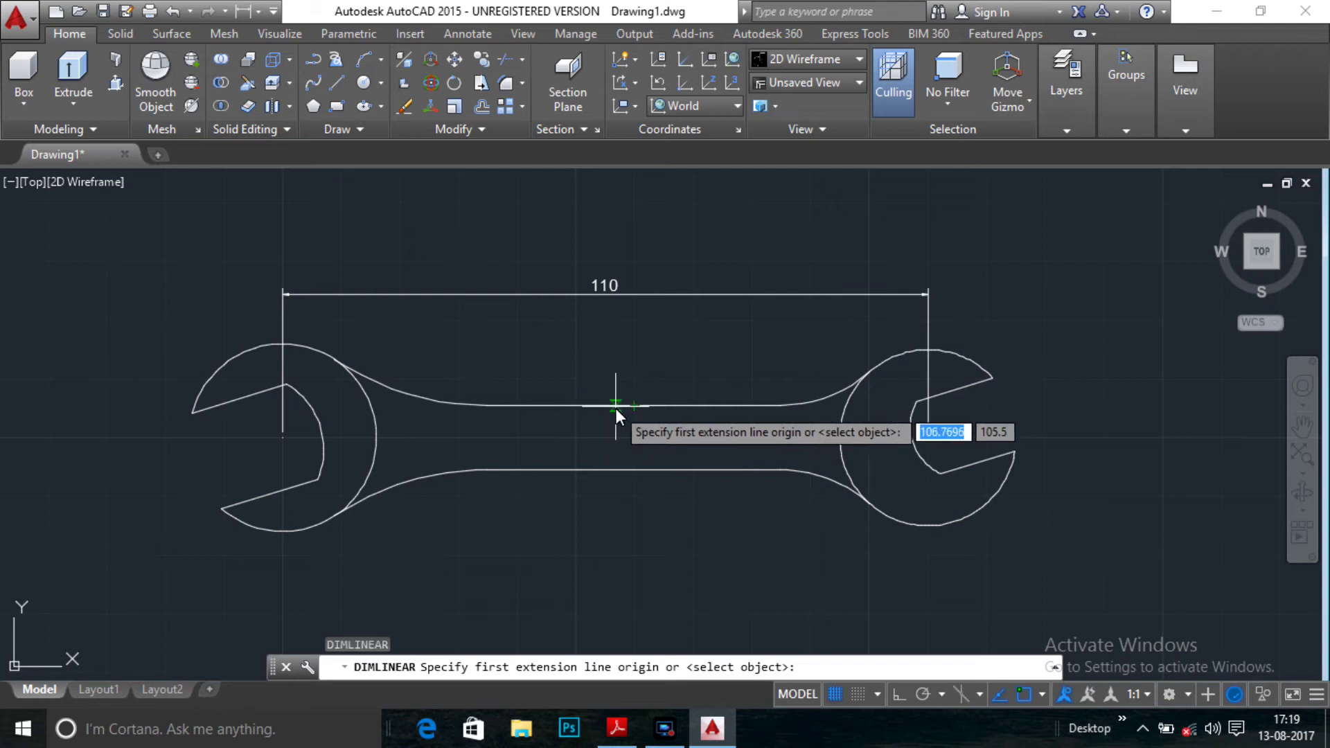
click(634, 406)
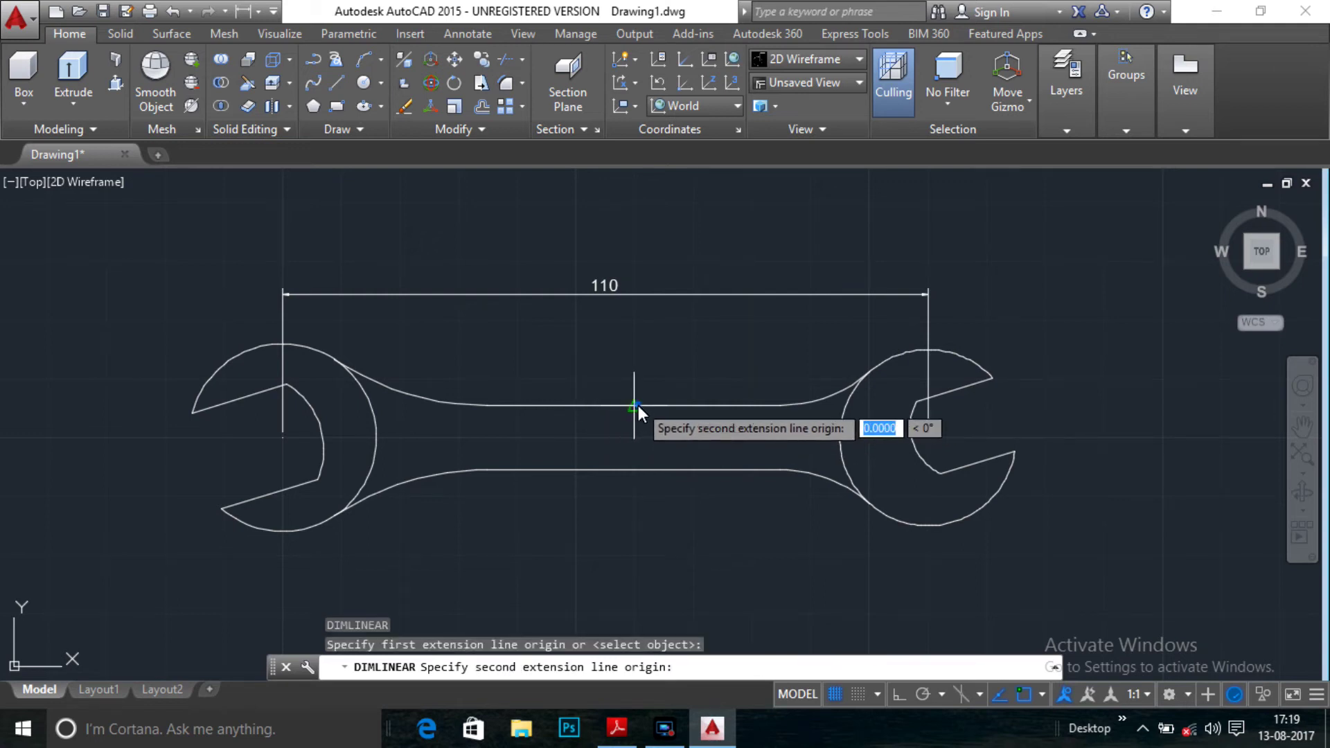
click(637, 473)
click(603, 455)
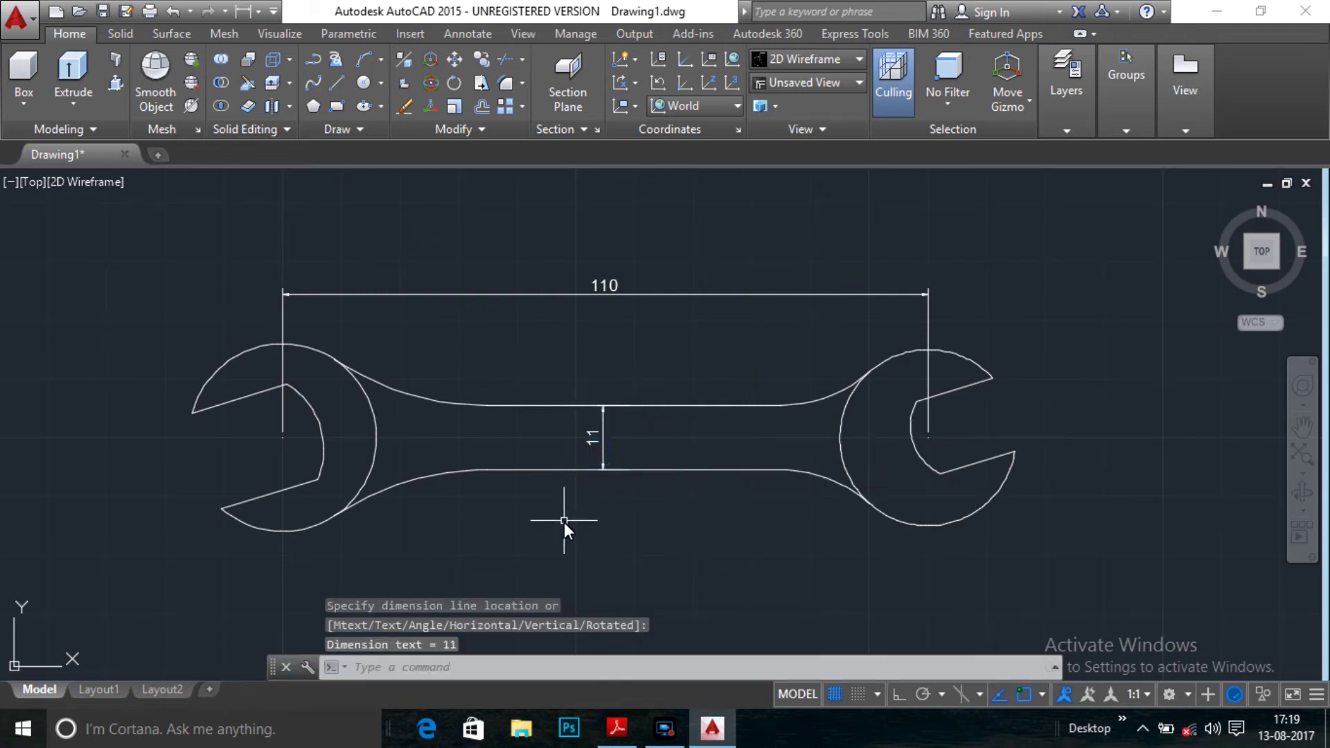
key(Return)
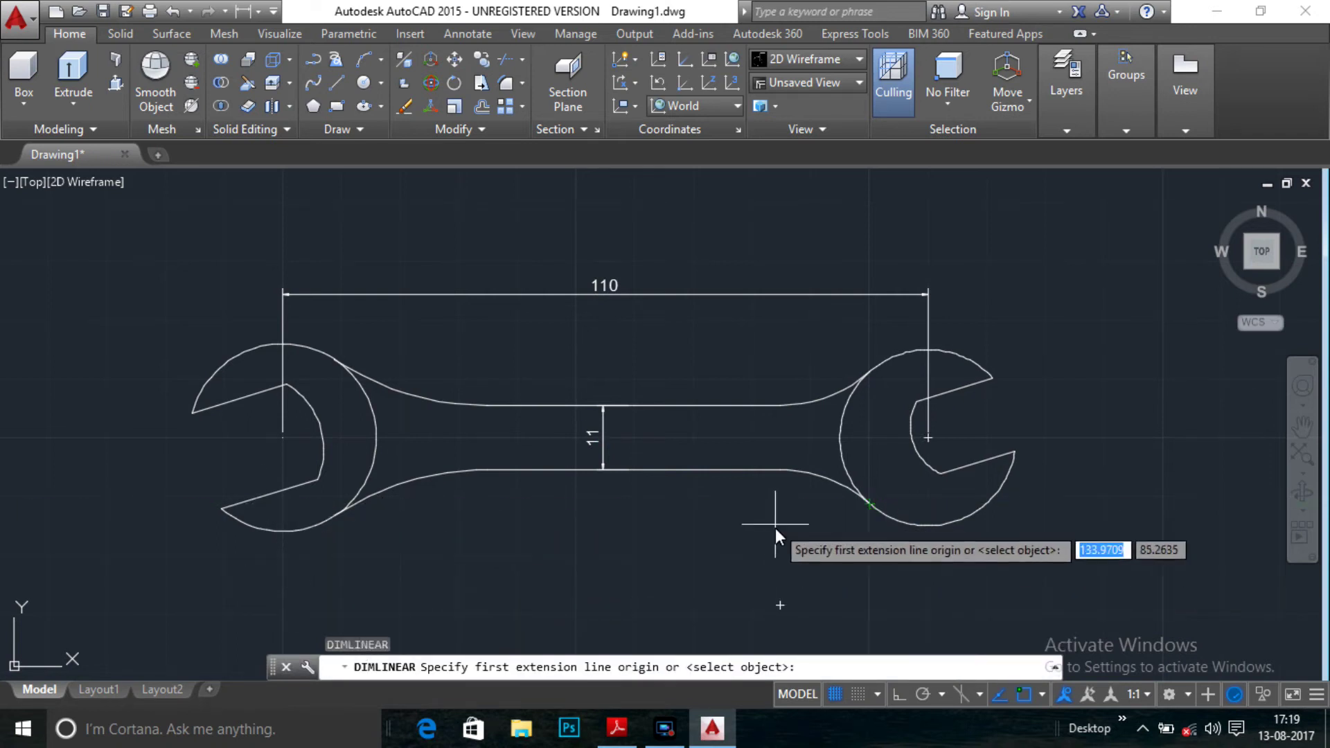
key(Escape)
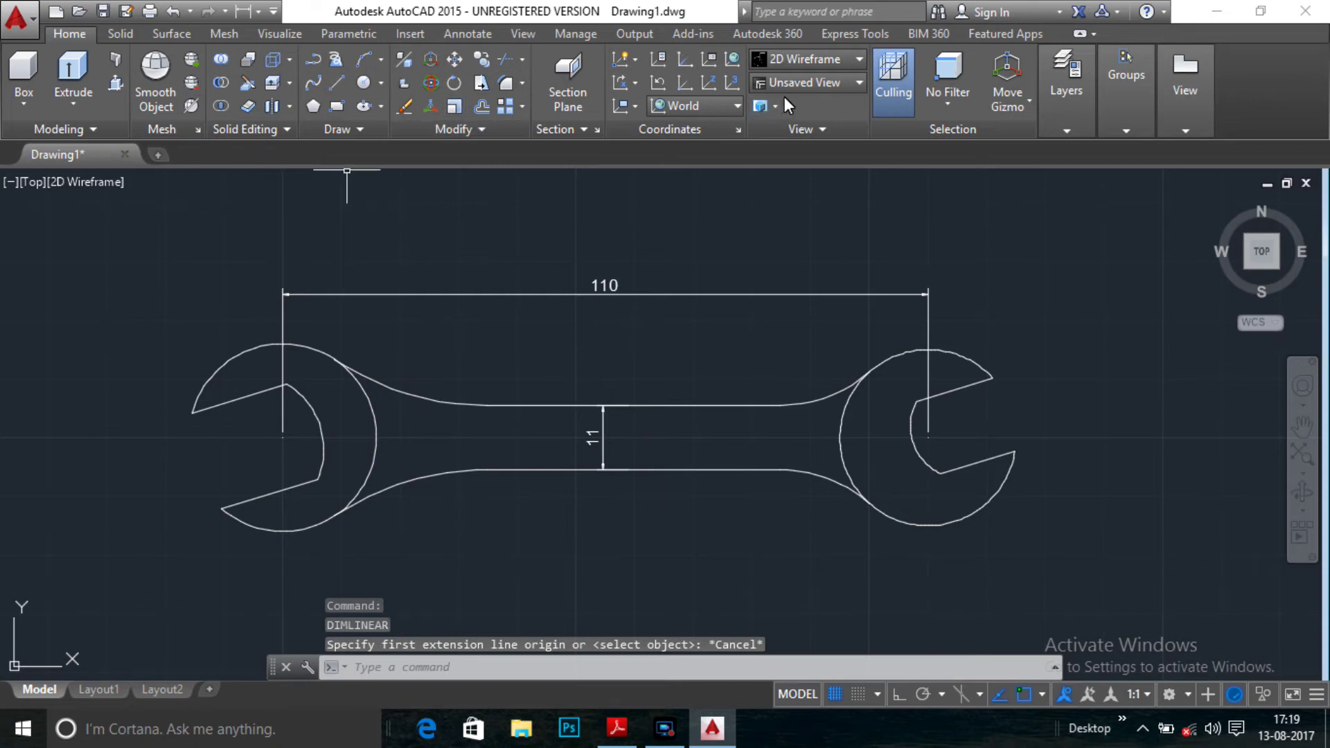
click(258, 11)
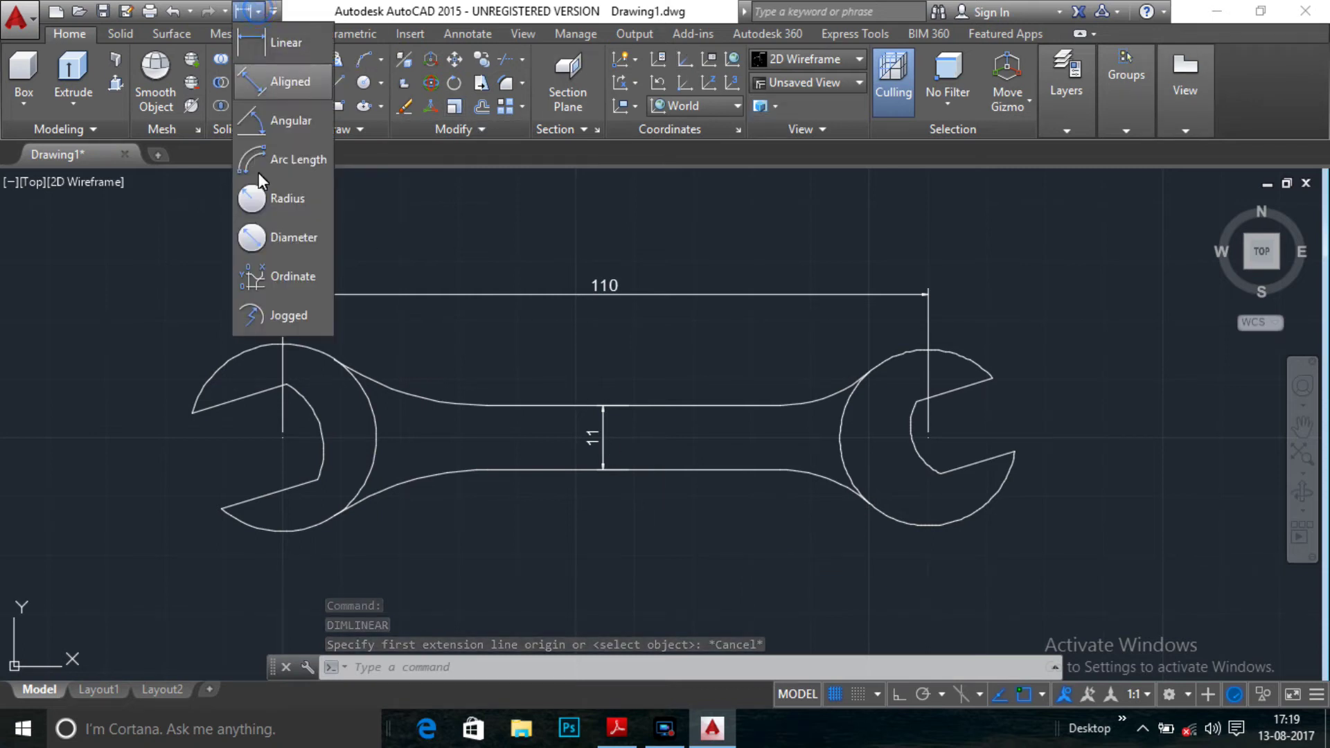
- Add a jogged R16 radius dimension to the left jaw's outer arc
click(283, 316)
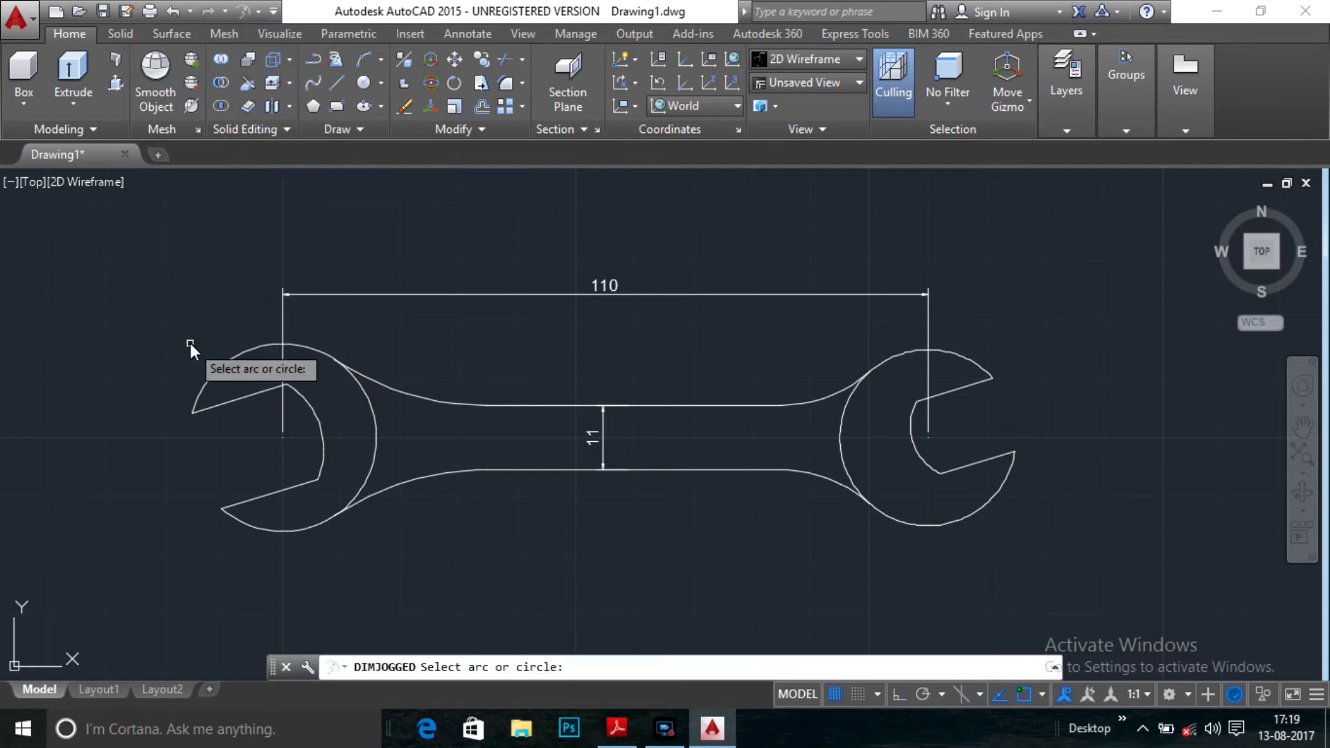
click(247, 353)
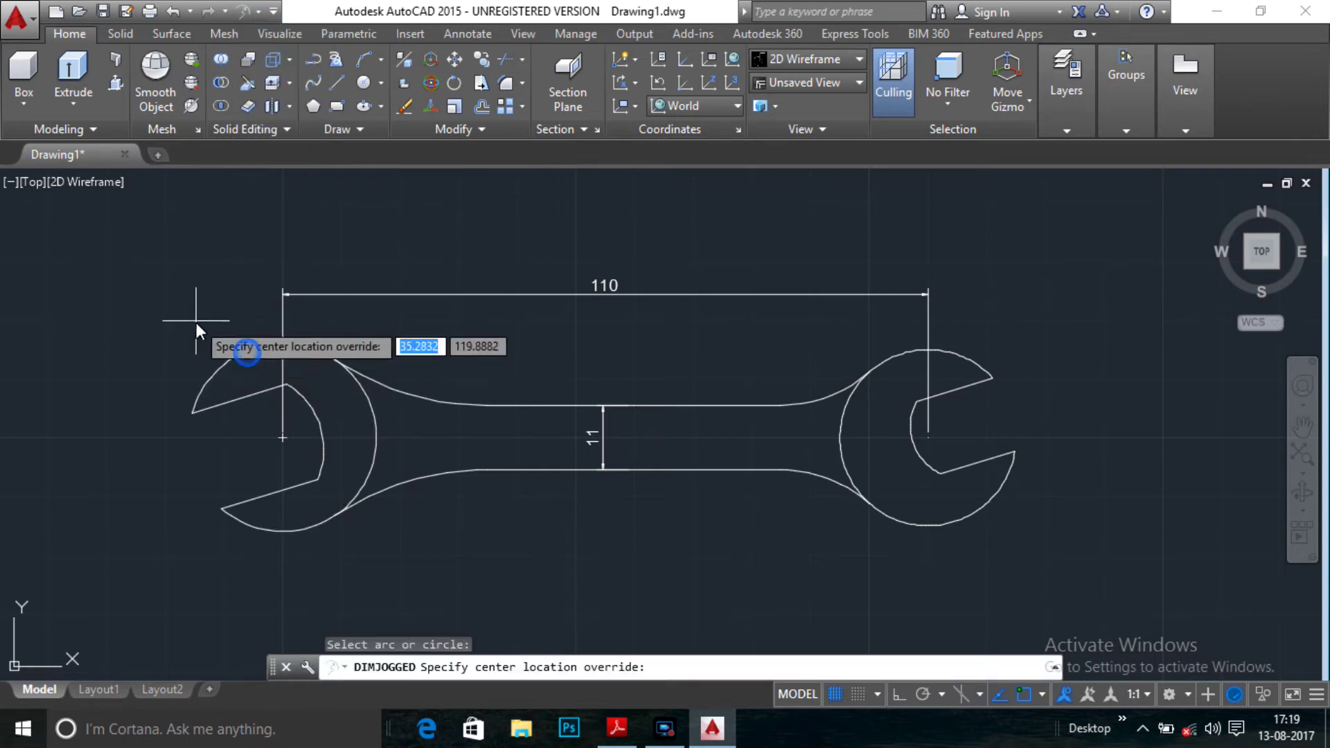
click(187, 291)
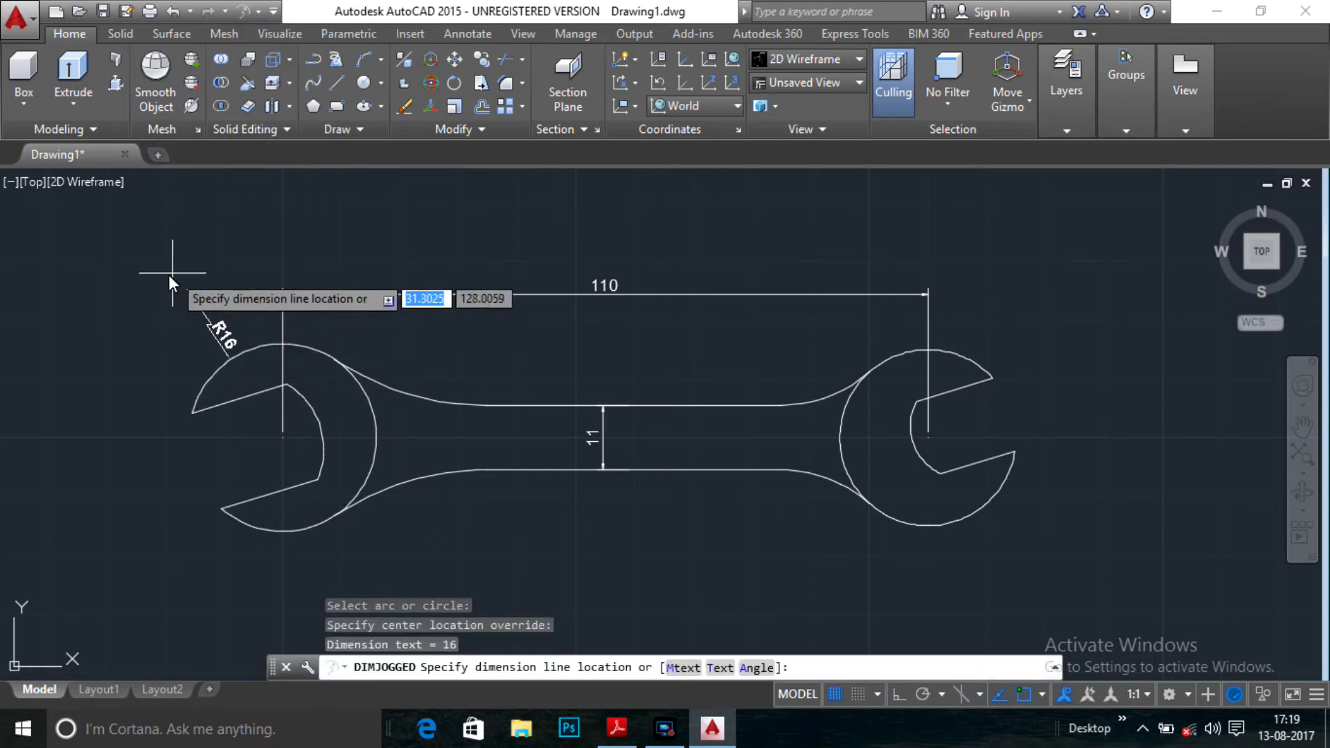
click(182, 278)
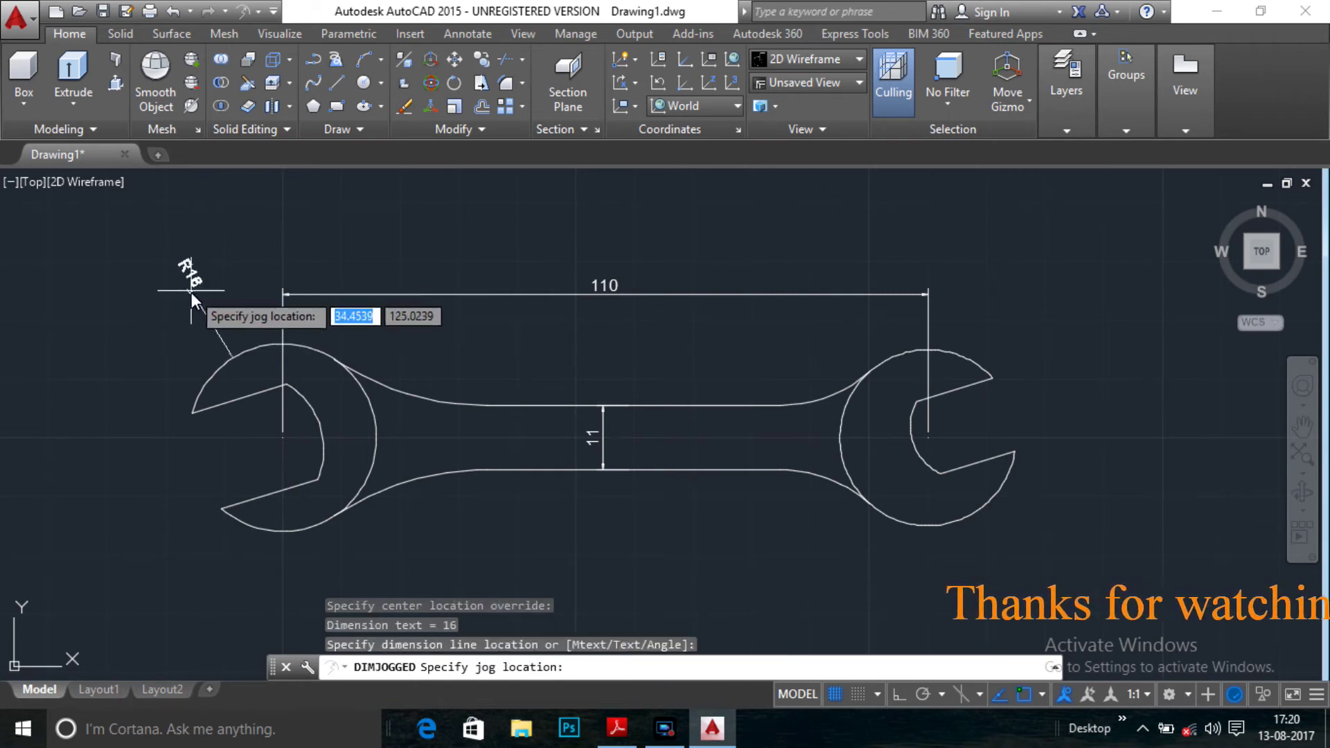
click(191, 293)
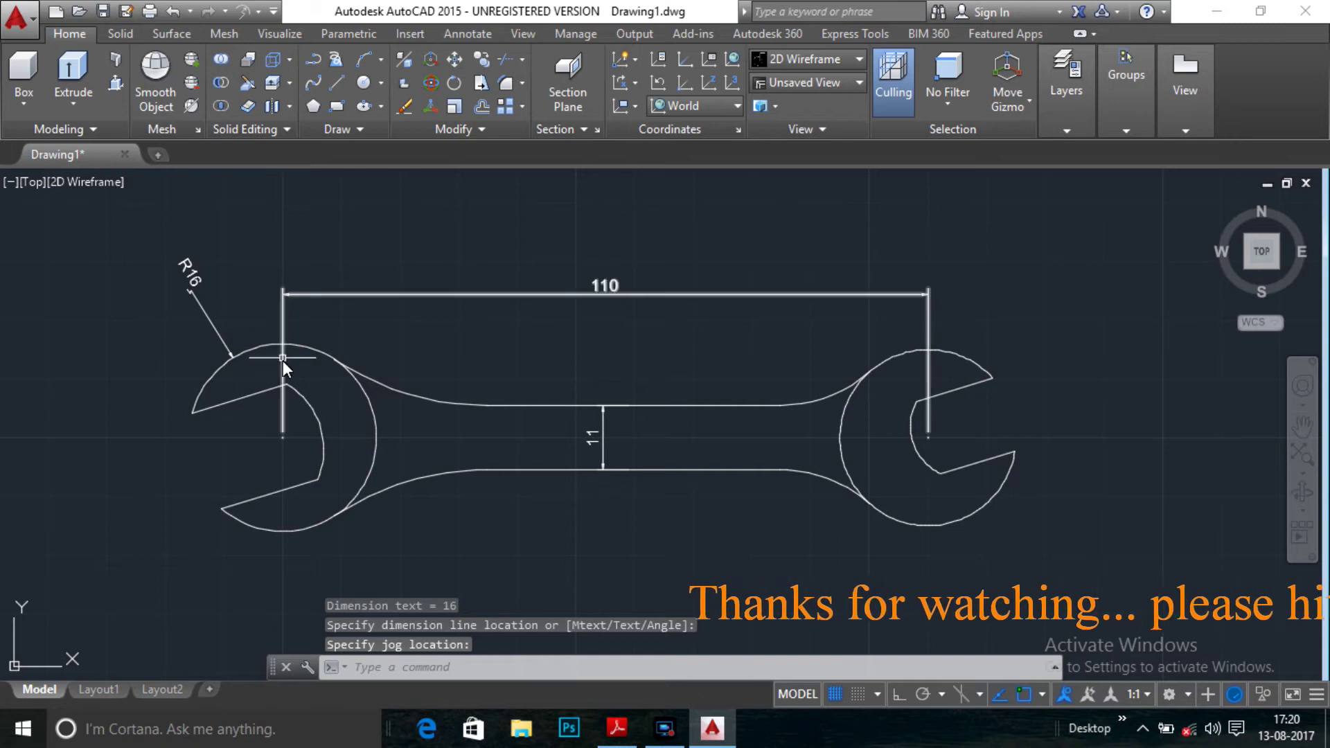
- Add a jogged R13 radius dimension to the left head's arc
key(Return)
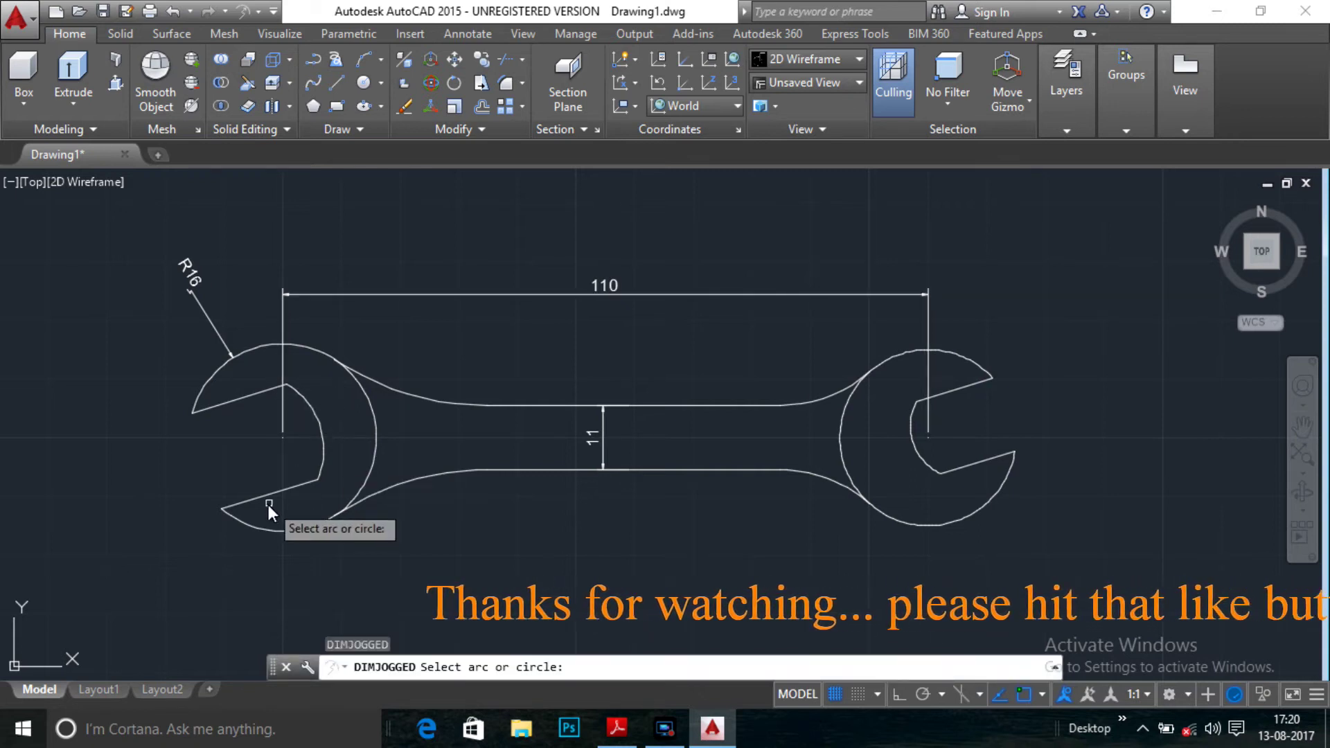
click(318, 427)
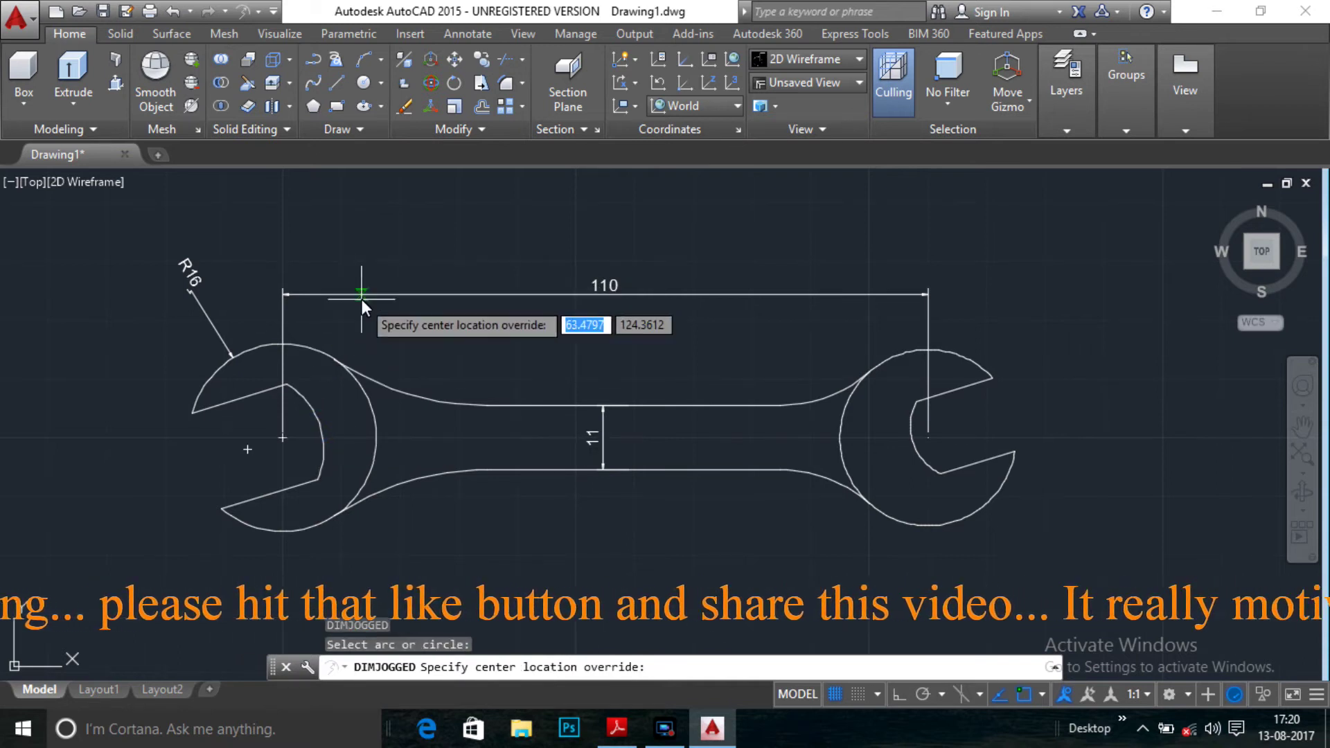
click(372, 265)
scroll(325, 323, up, 4)
click(325, 322)
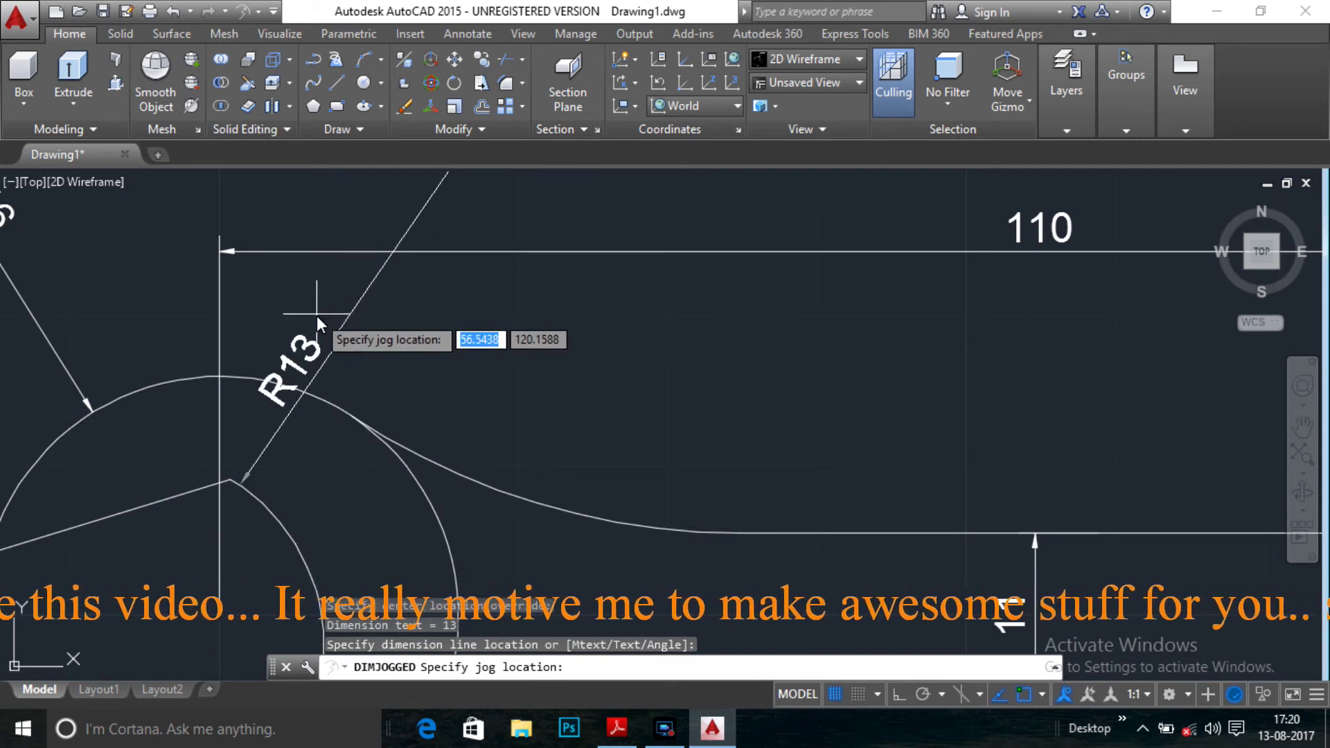
click(317, 316)
scroll(348, 307, down, 4)
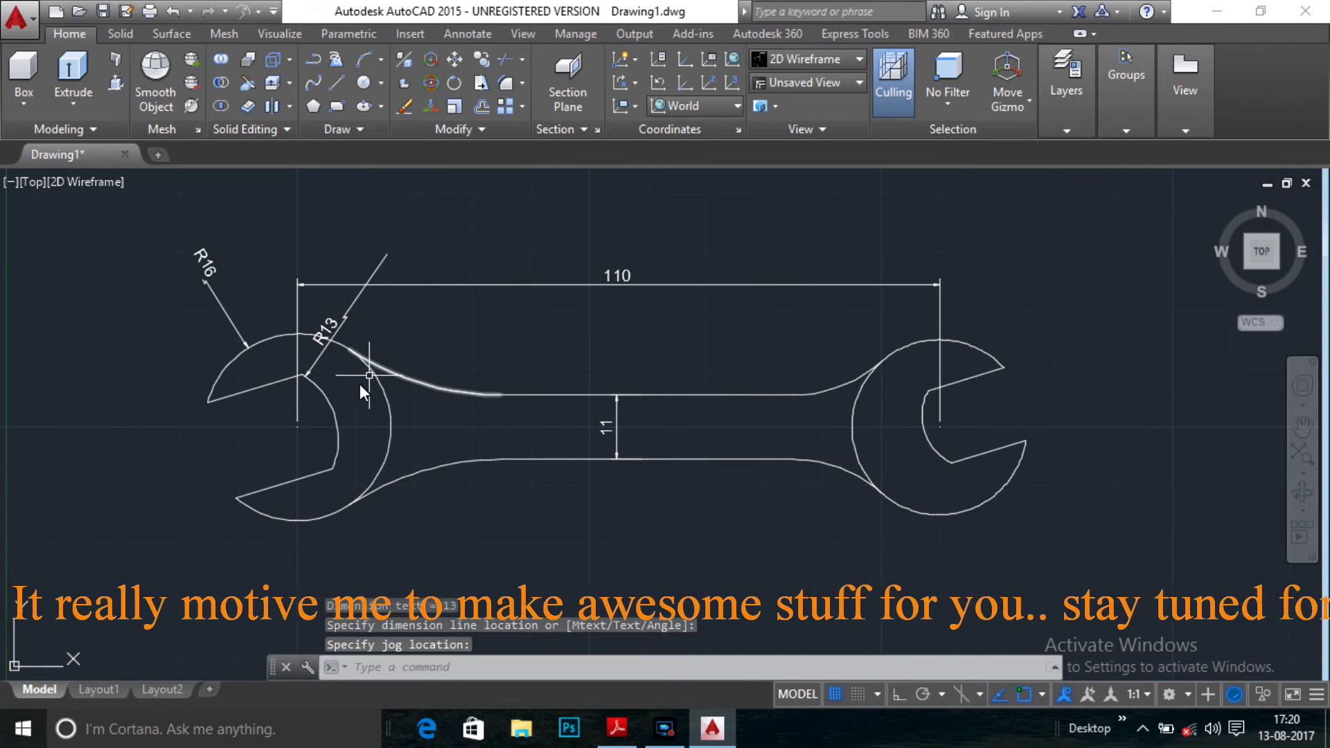
scroll(357, 378, up, 2)
scroll(355, 376, down, 2)
scroll(364, 377, down, 1)
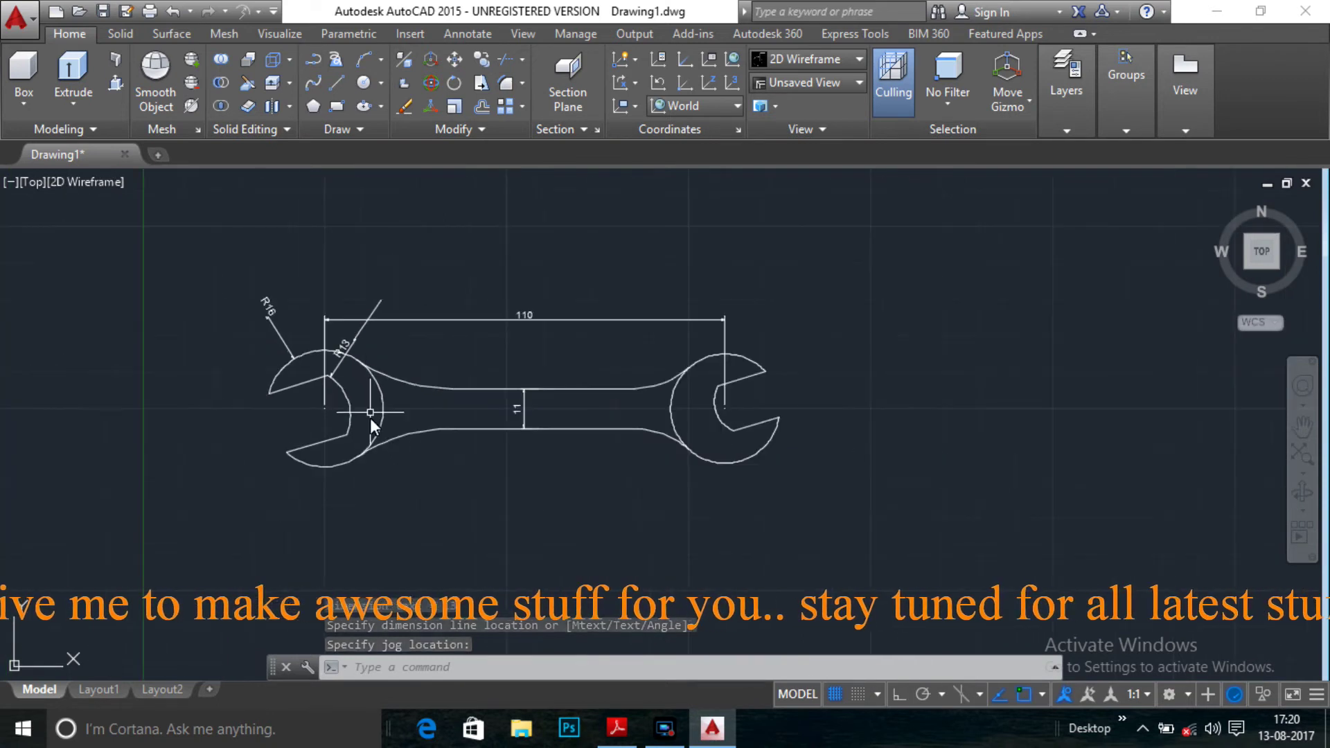
scroll(367, 418, up, 3)
scroll(363, 408, down, 2)
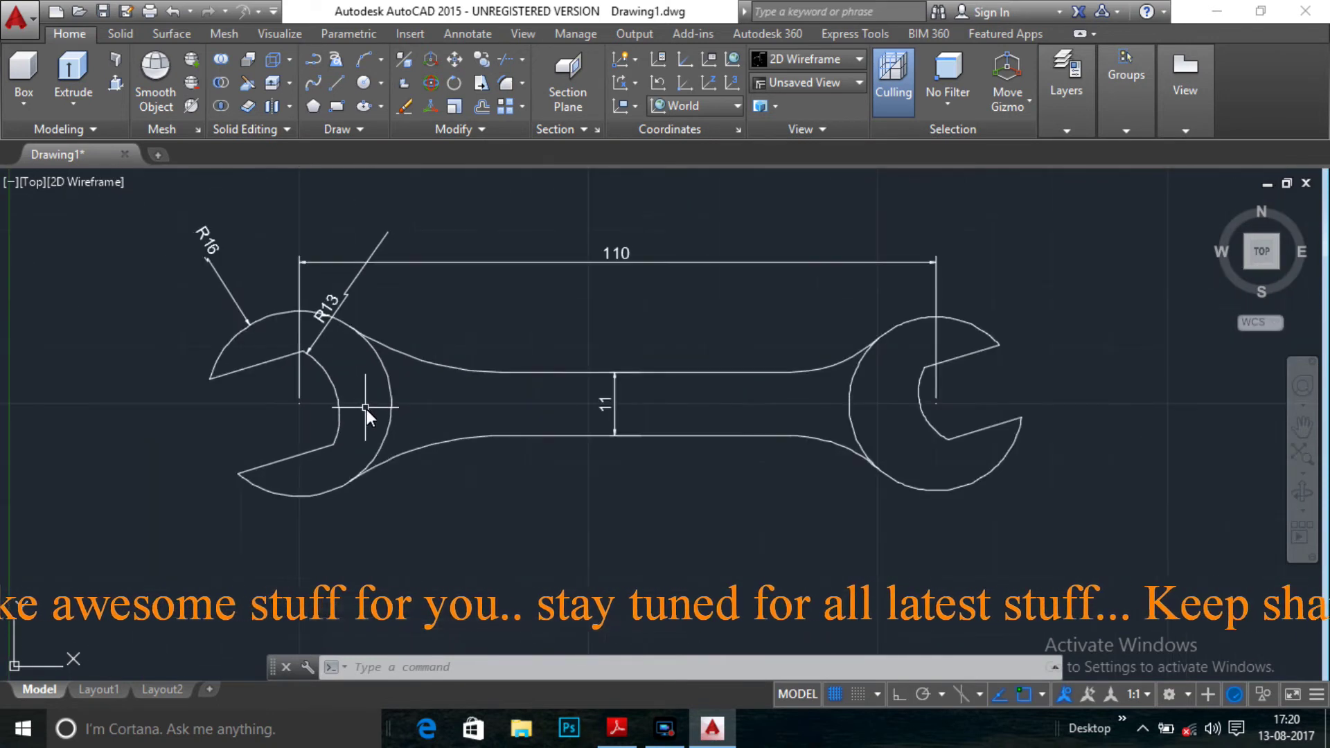
- Add jogged radius dimensions R15 and R9 to the right head's outer and inner arcs
text(dimjogged)
key(Return)
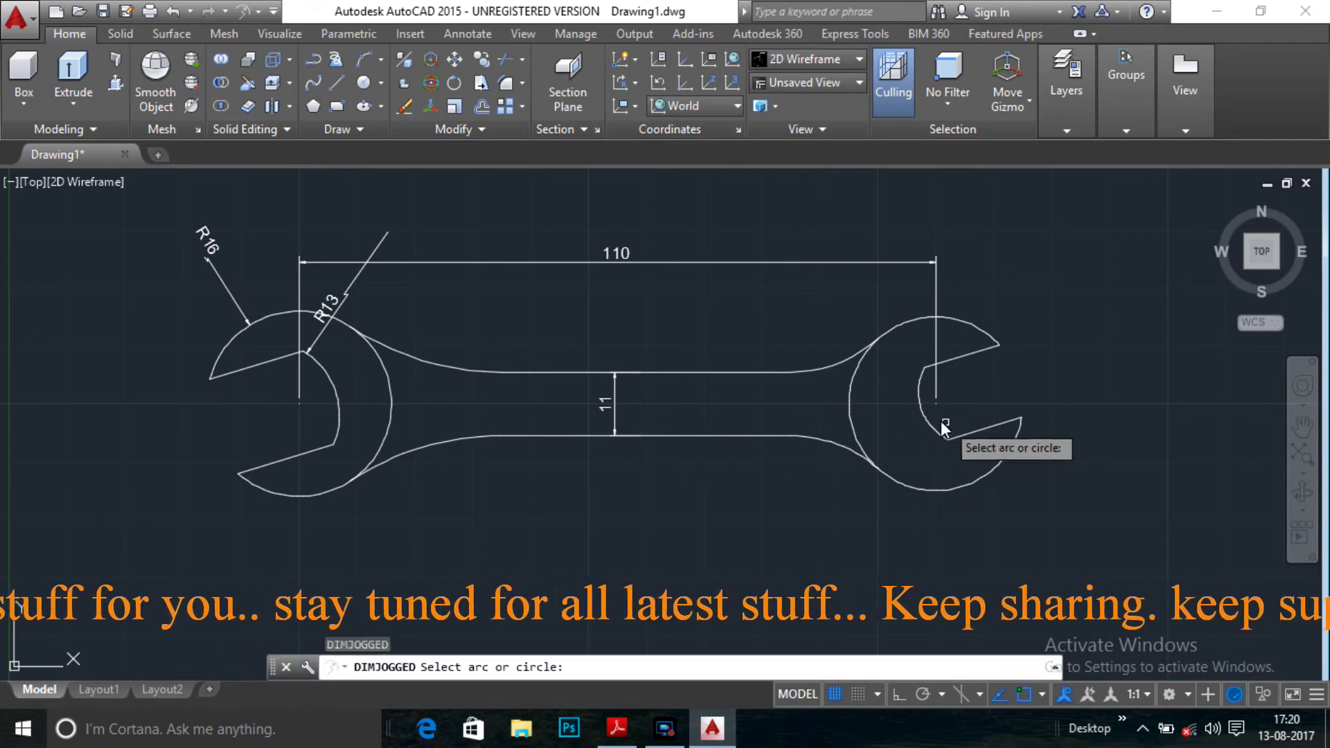
click(913, 488)
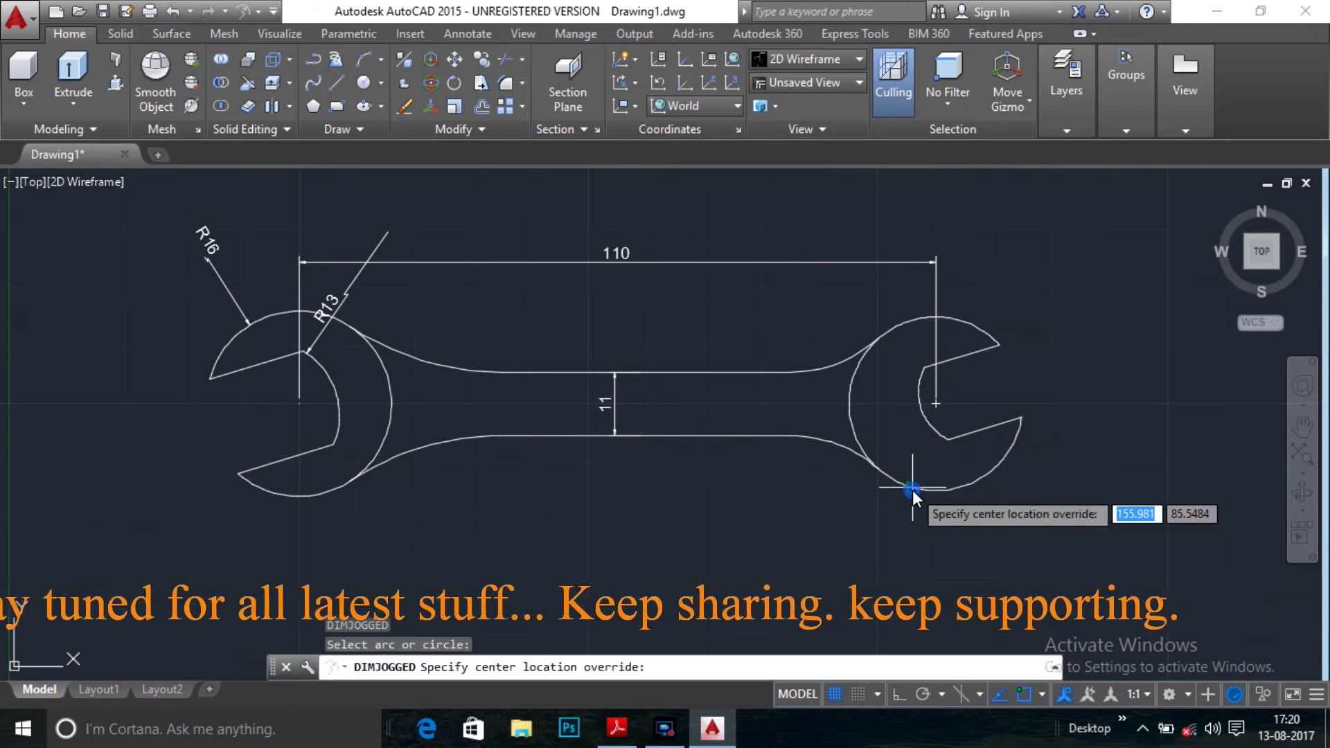
click(875, 576)
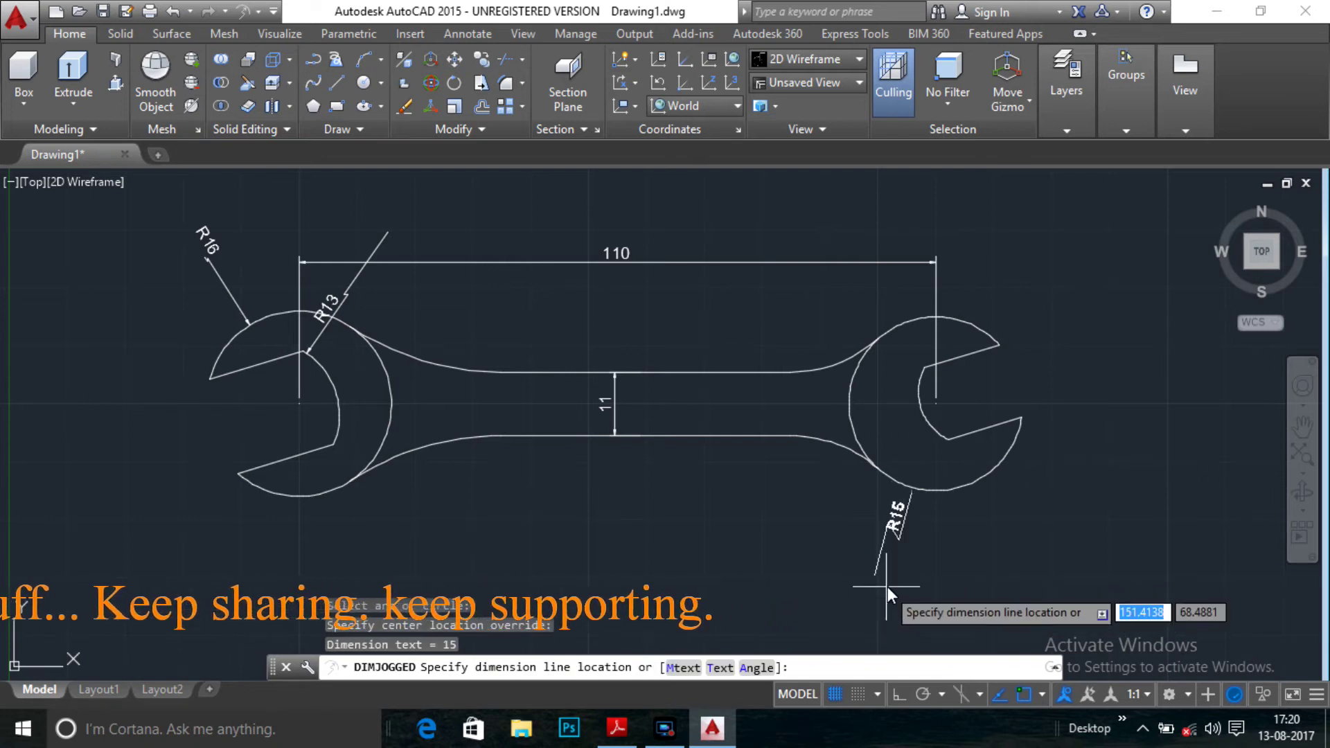
click(880, 558)
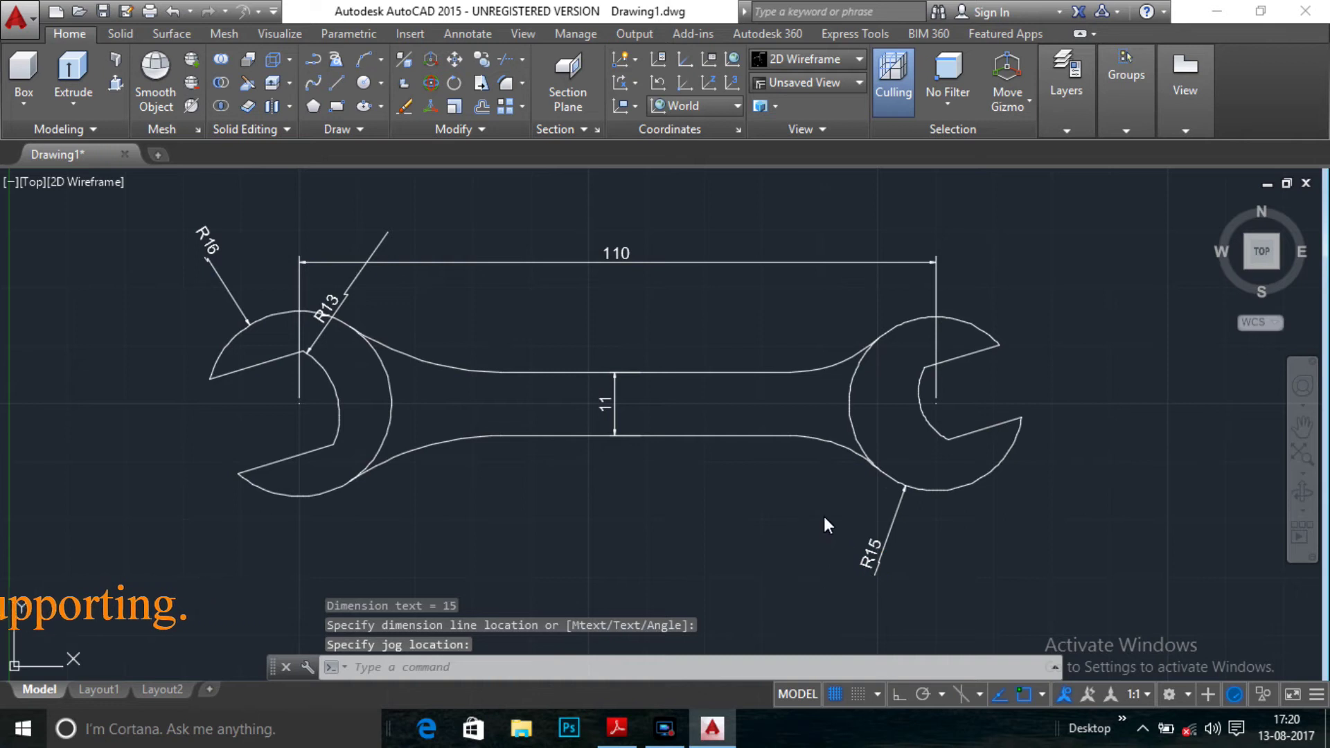
key(Return)
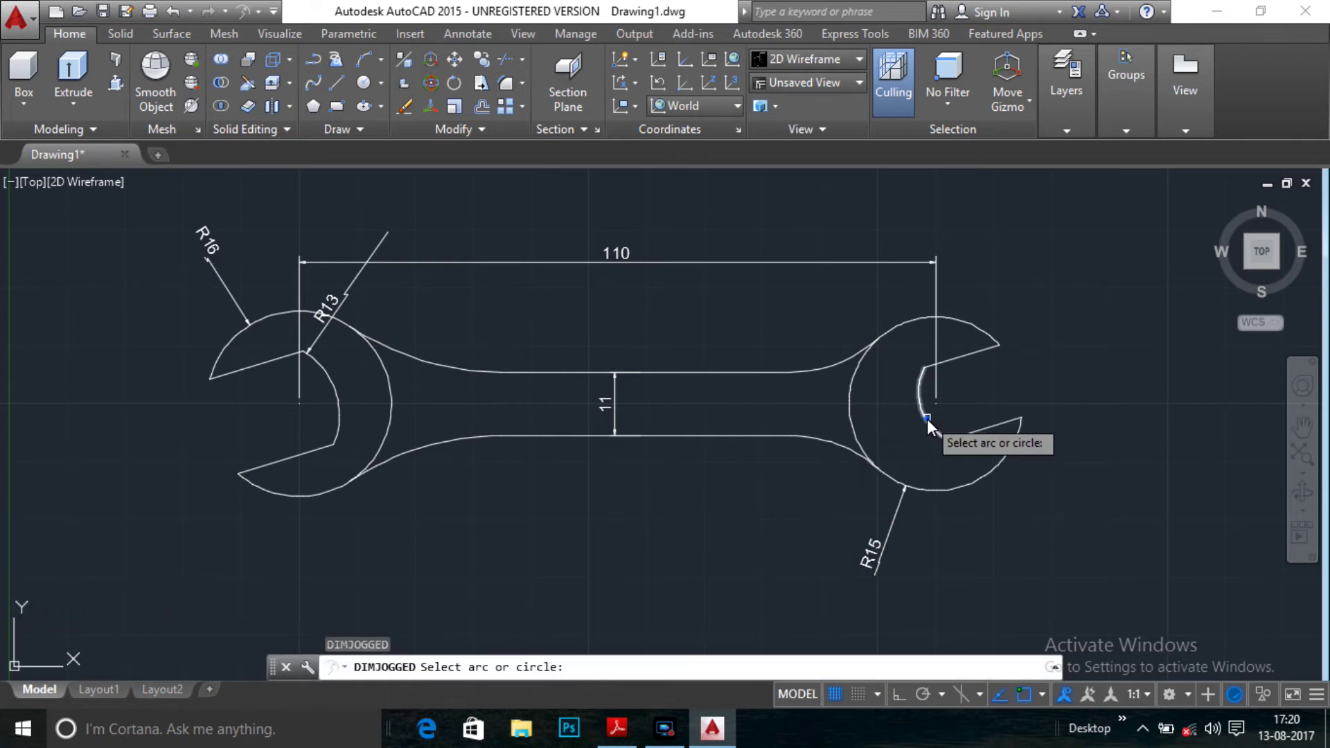
click(928, 419)
click(779, 525)
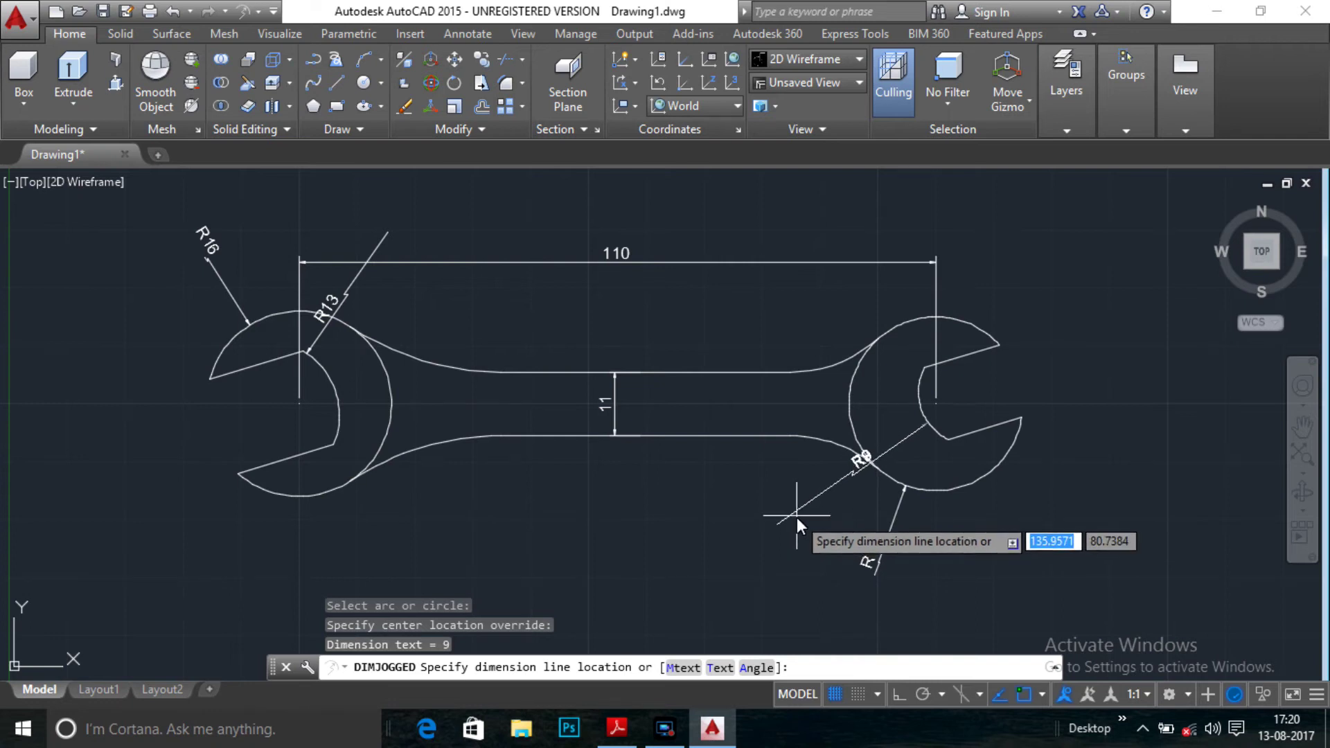
click(797, 518)
click(787, 518)
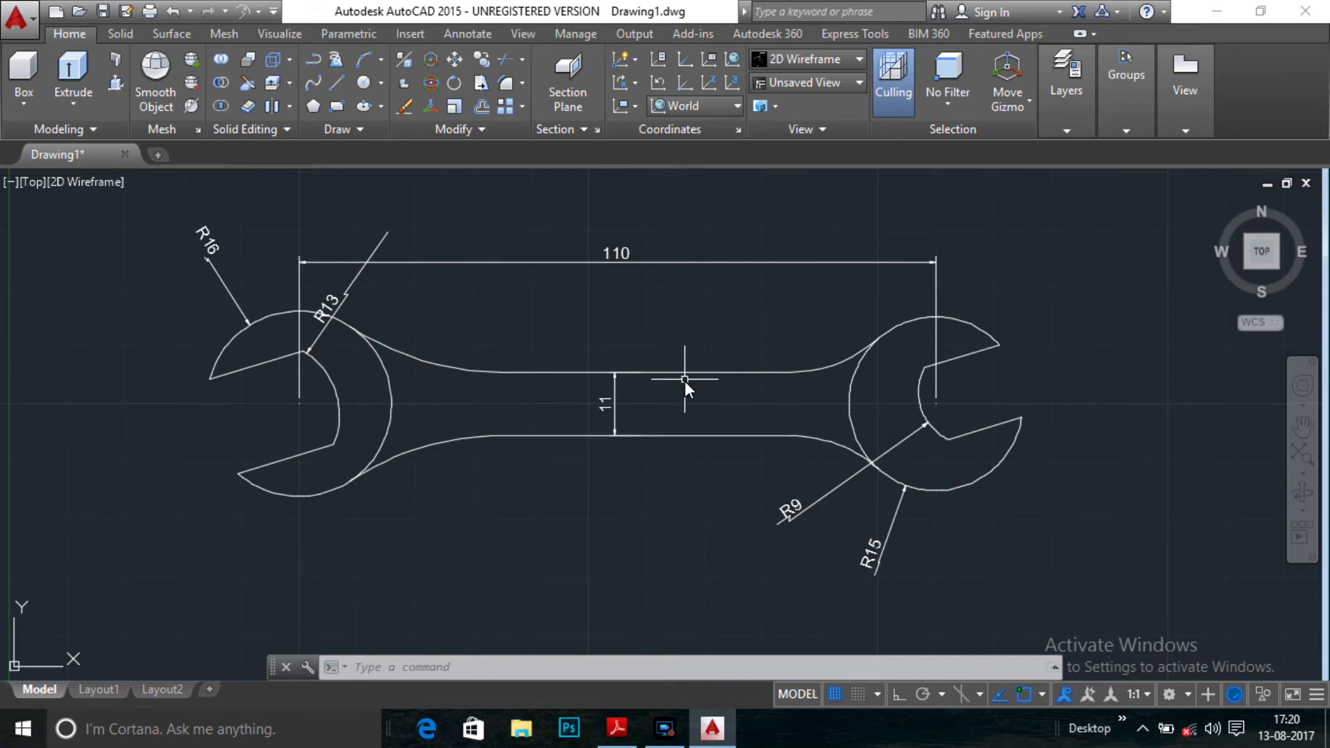
- Add radius dimensions R47 and R23 to the handle's left and right curved necks
click(255, 11)
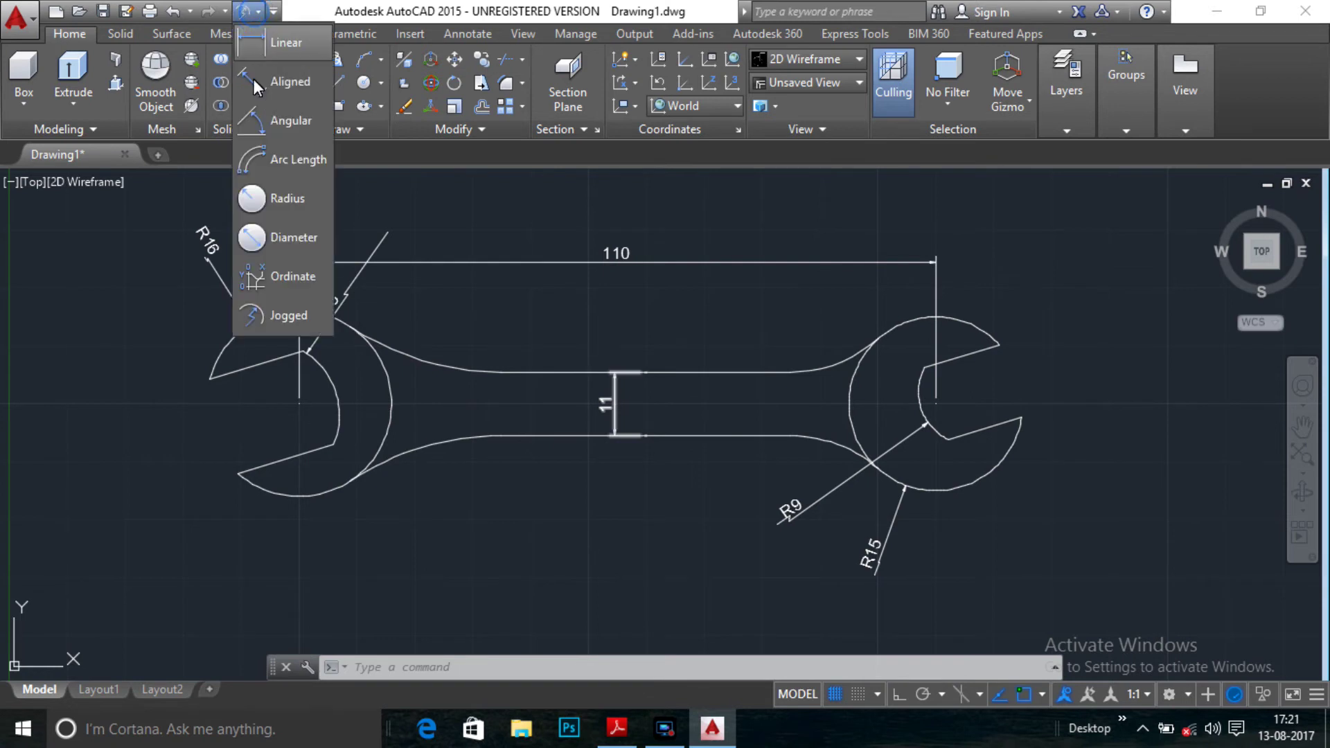
click(273, 198)
click(422, 359)
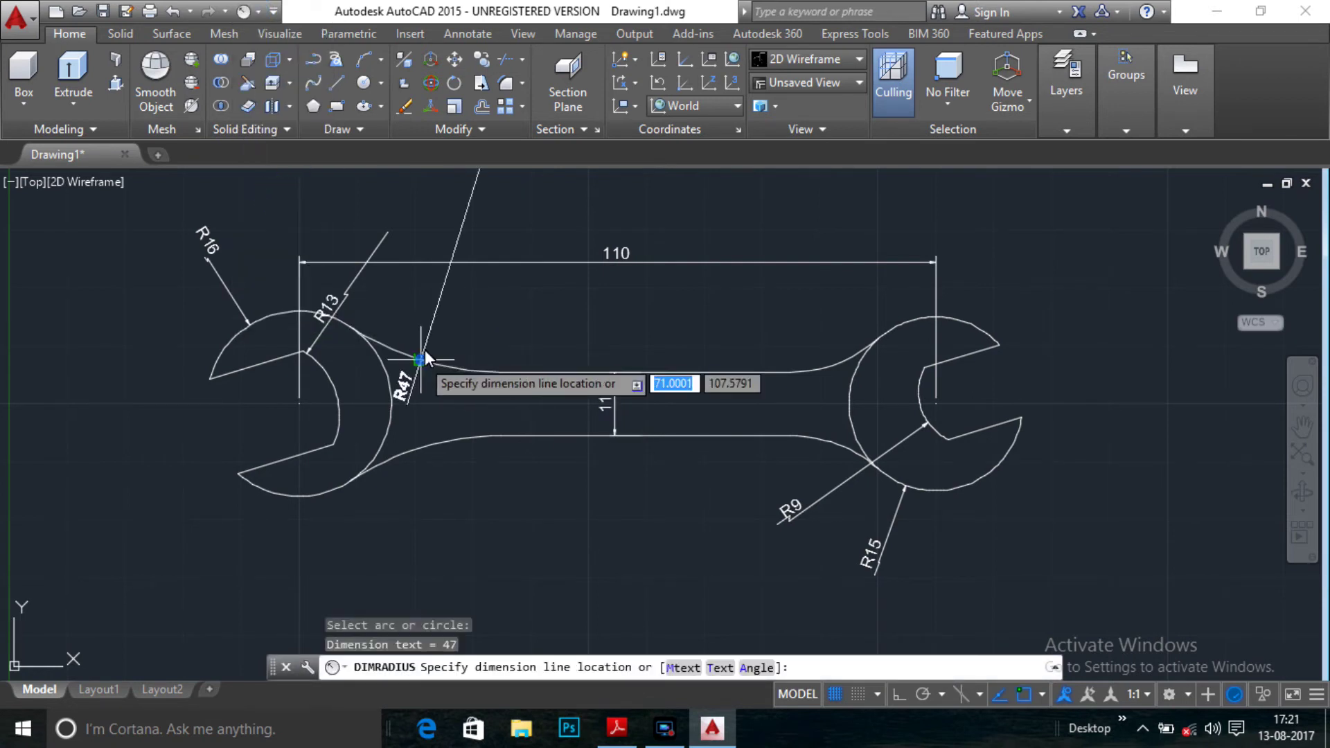
click(464, 240)
key(Return)
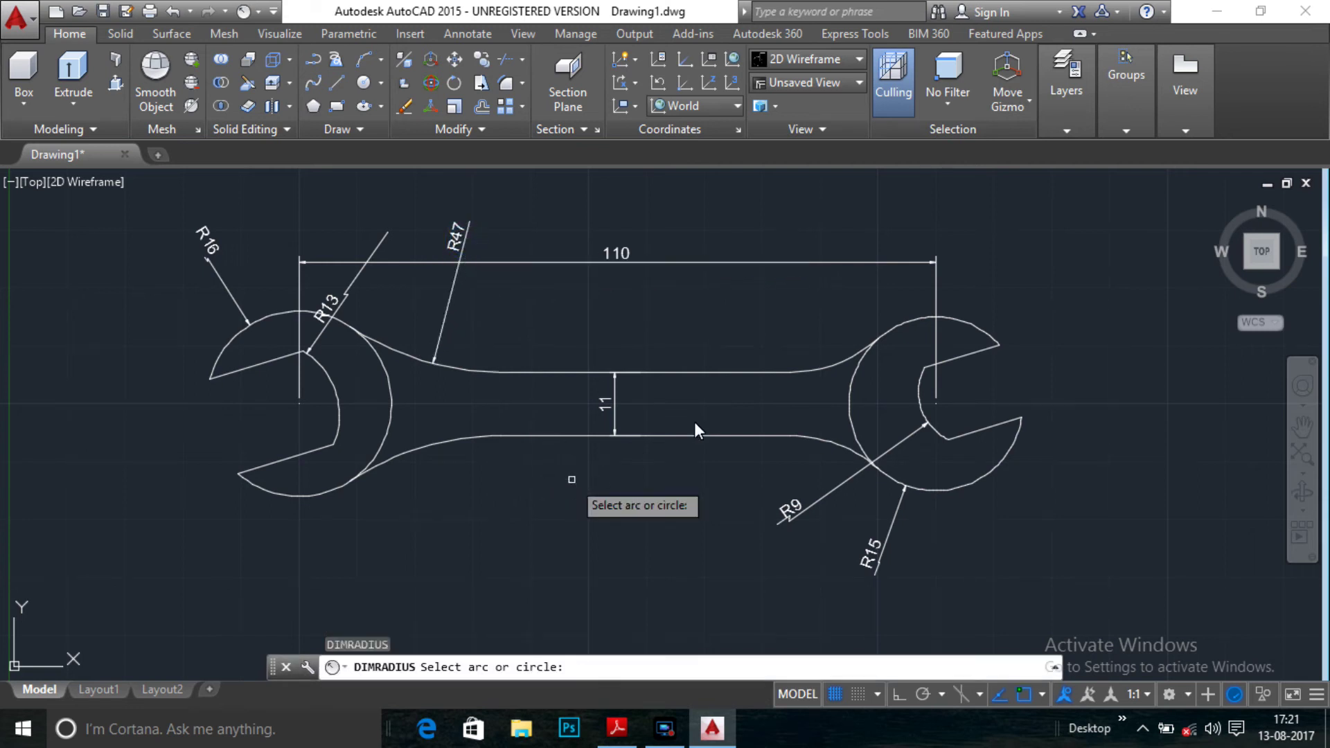
click(820, 370)
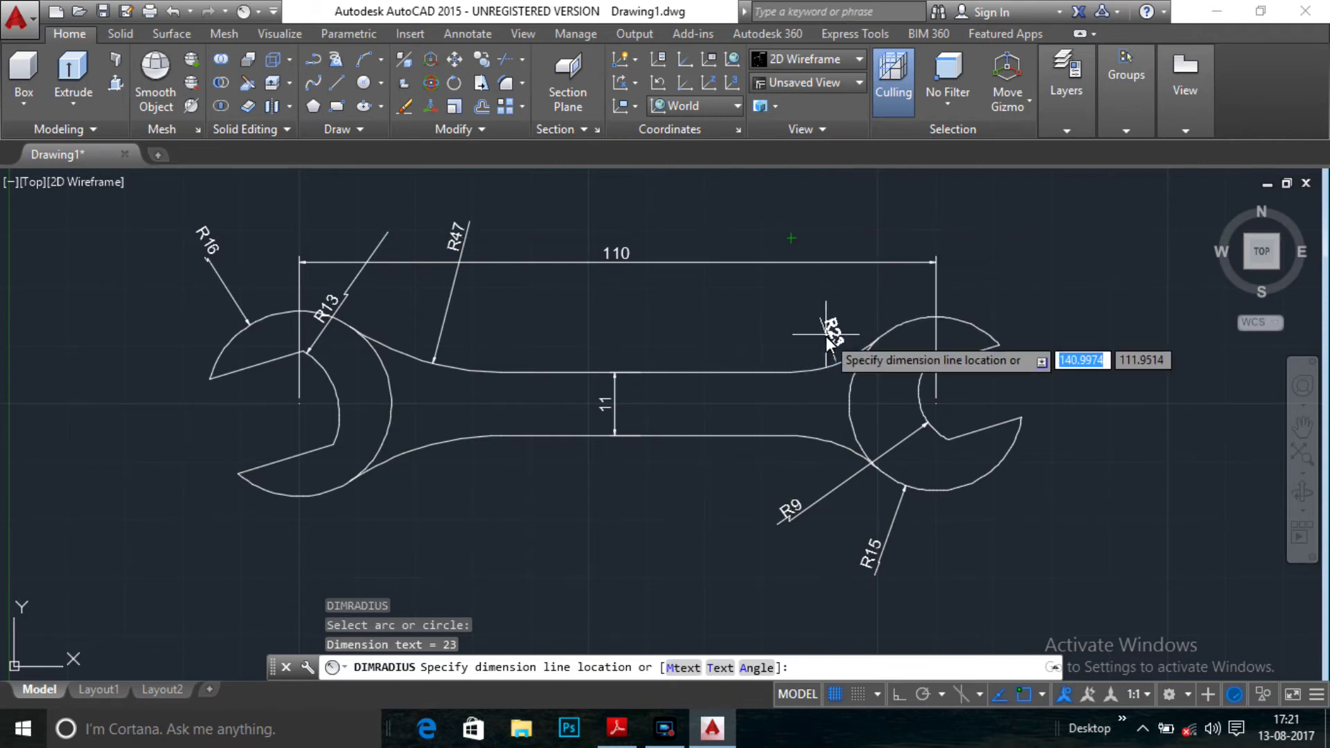
click(807, 294)
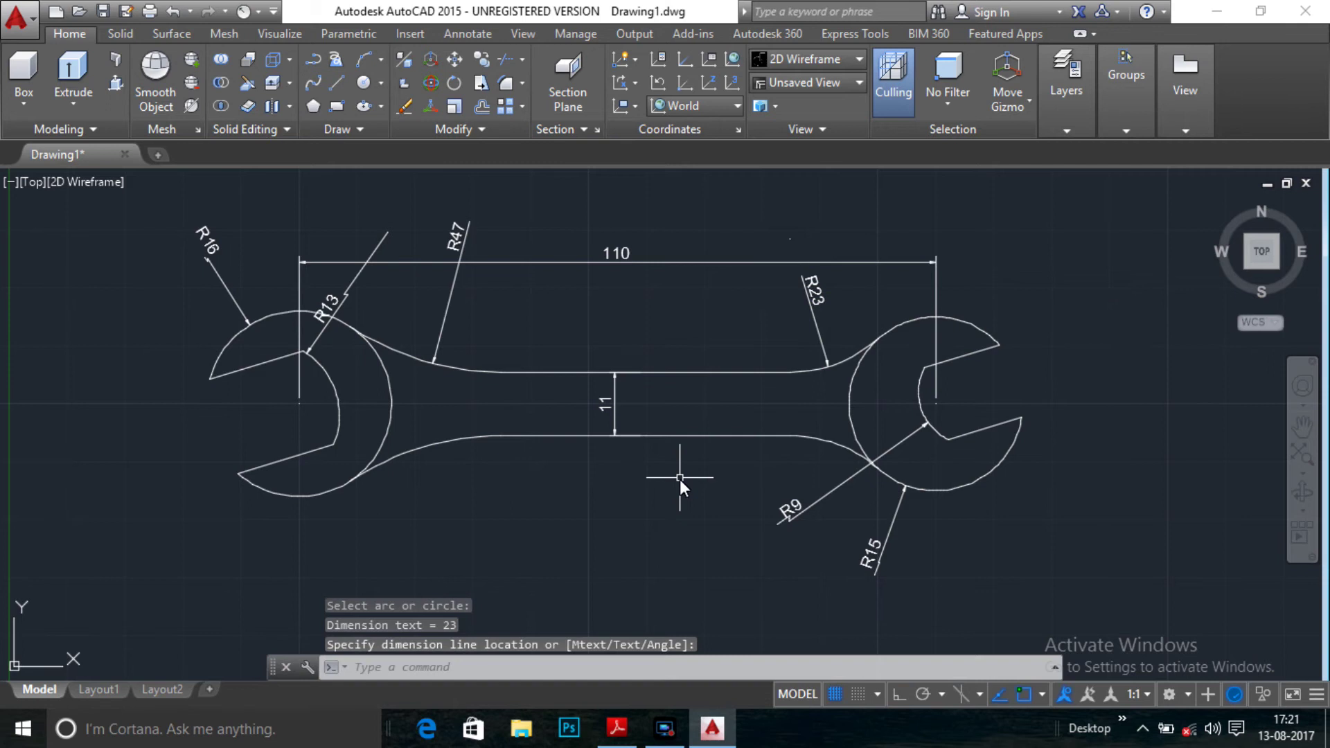
click(256, 13)
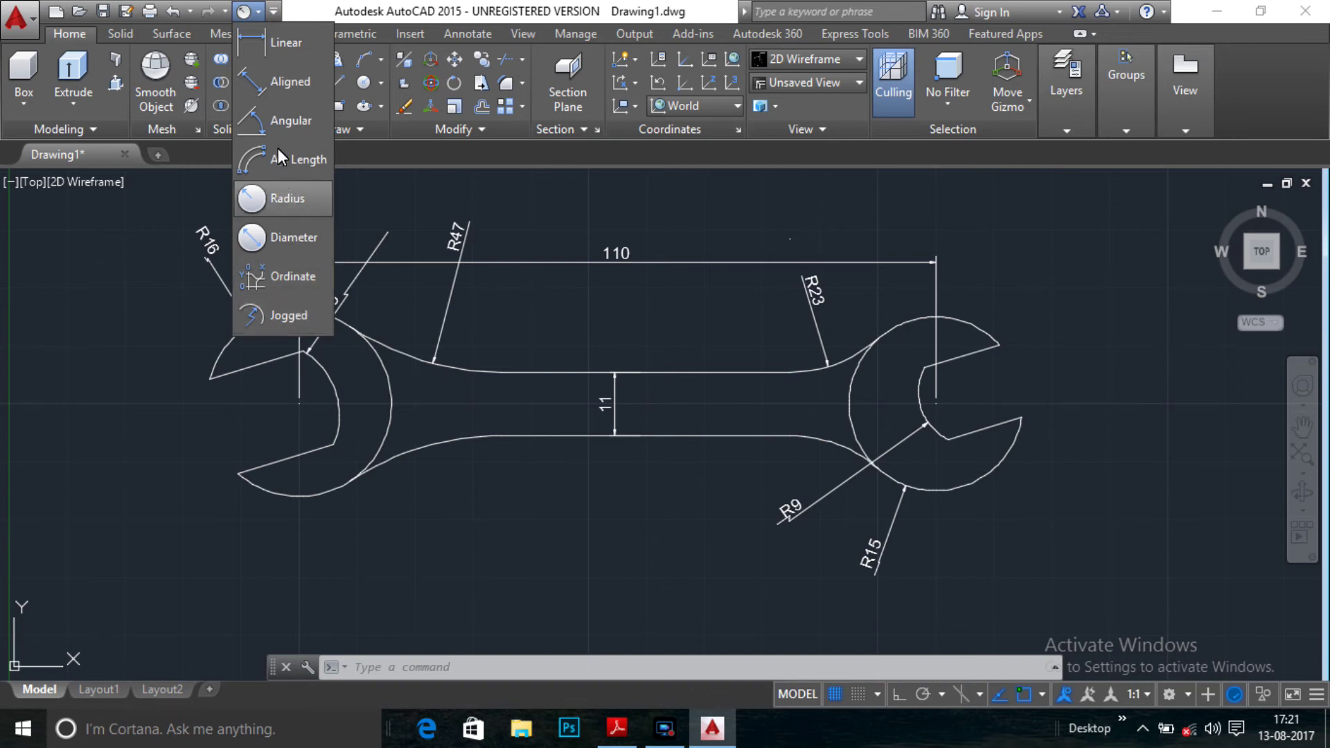
- Add 17° angles: left upper jaw line to handle top, right lower jaw line to handle bottom
click(277, 122)
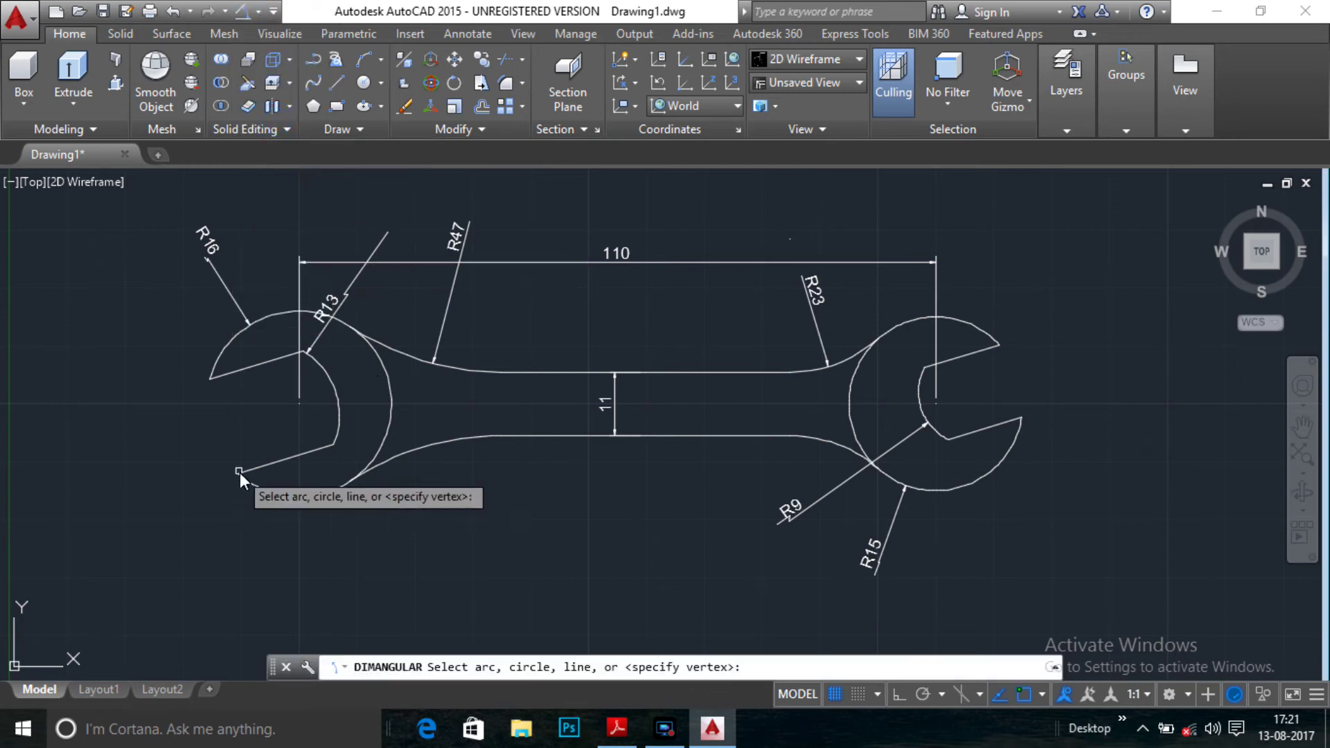
click(256, 368)
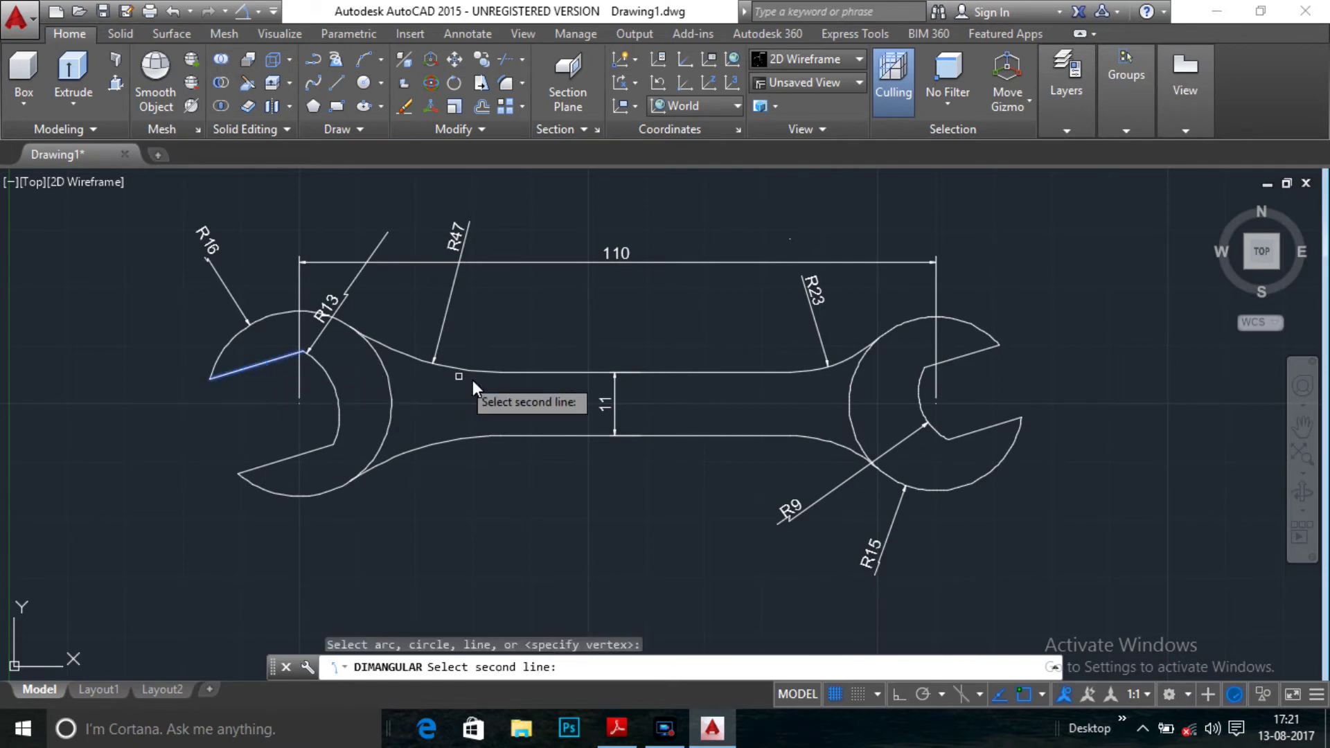
click(520, 374)
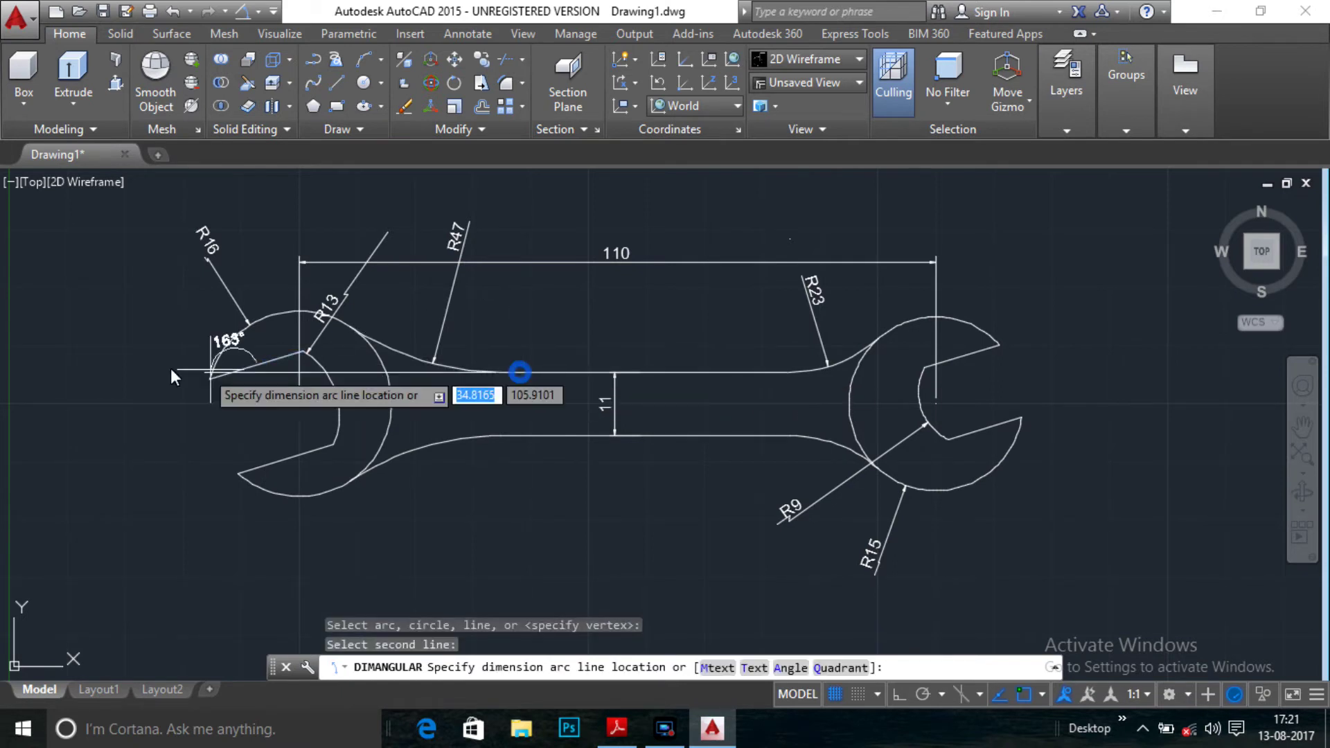
click(79, 379)
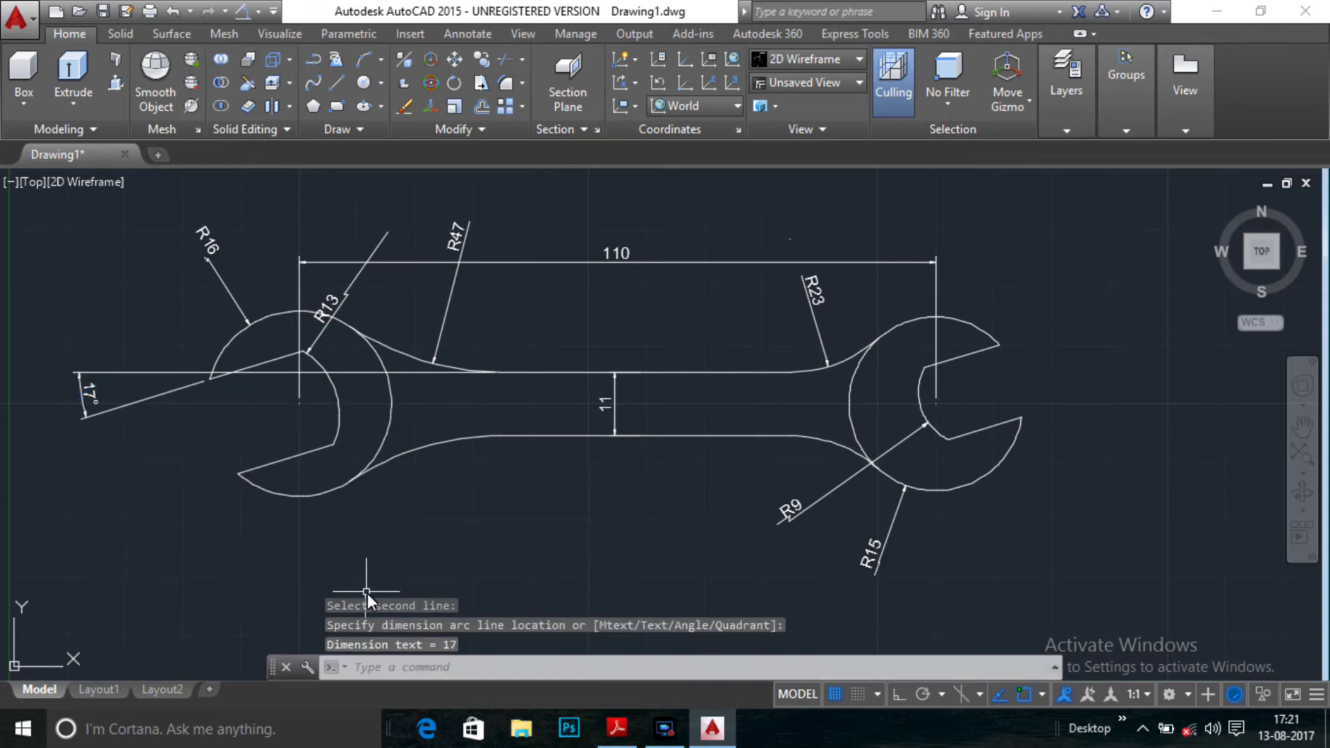
key(Return)
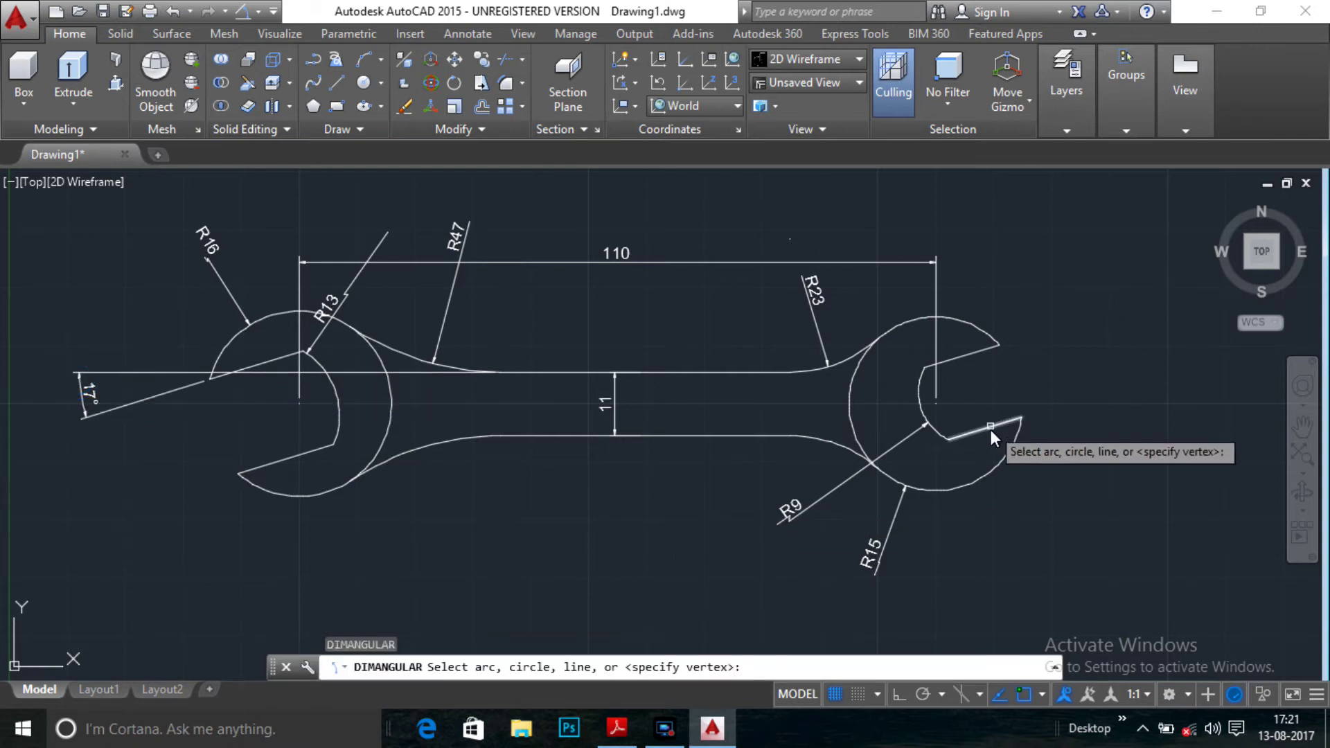
click(987, 429)
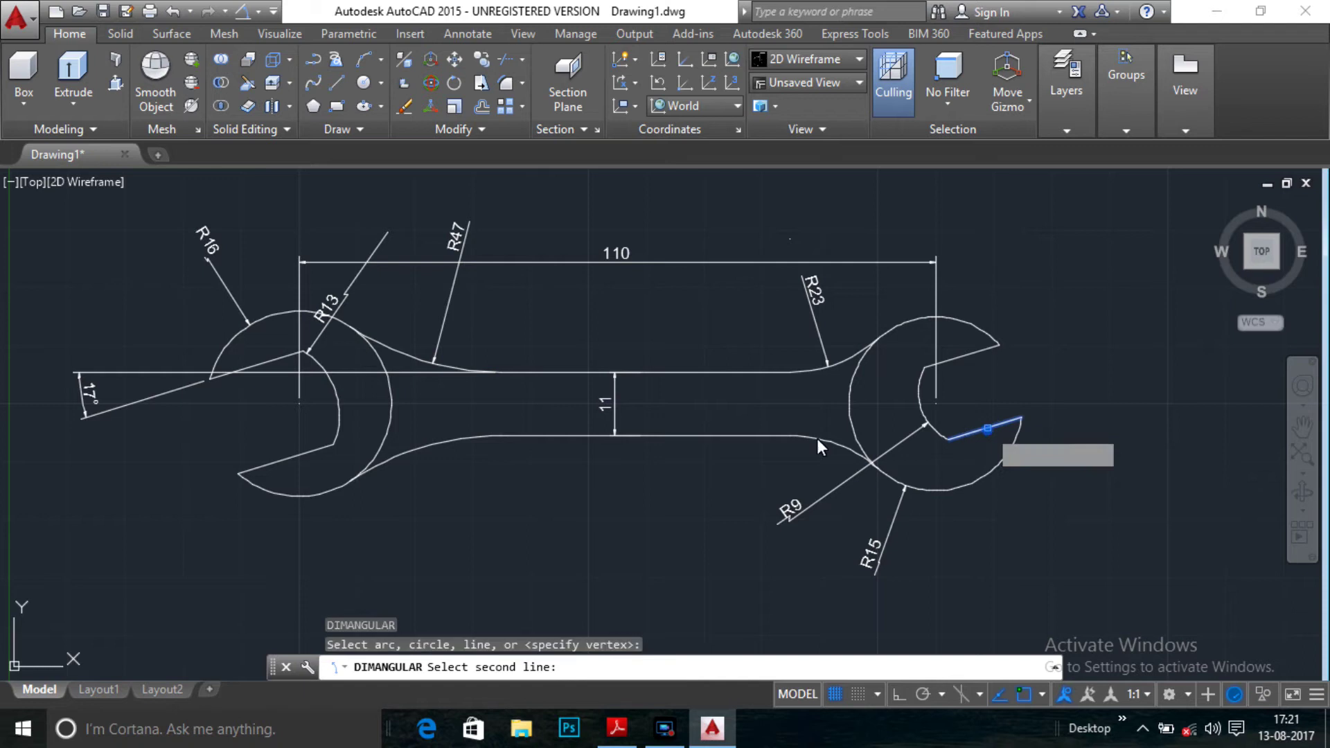
click(719, 436)
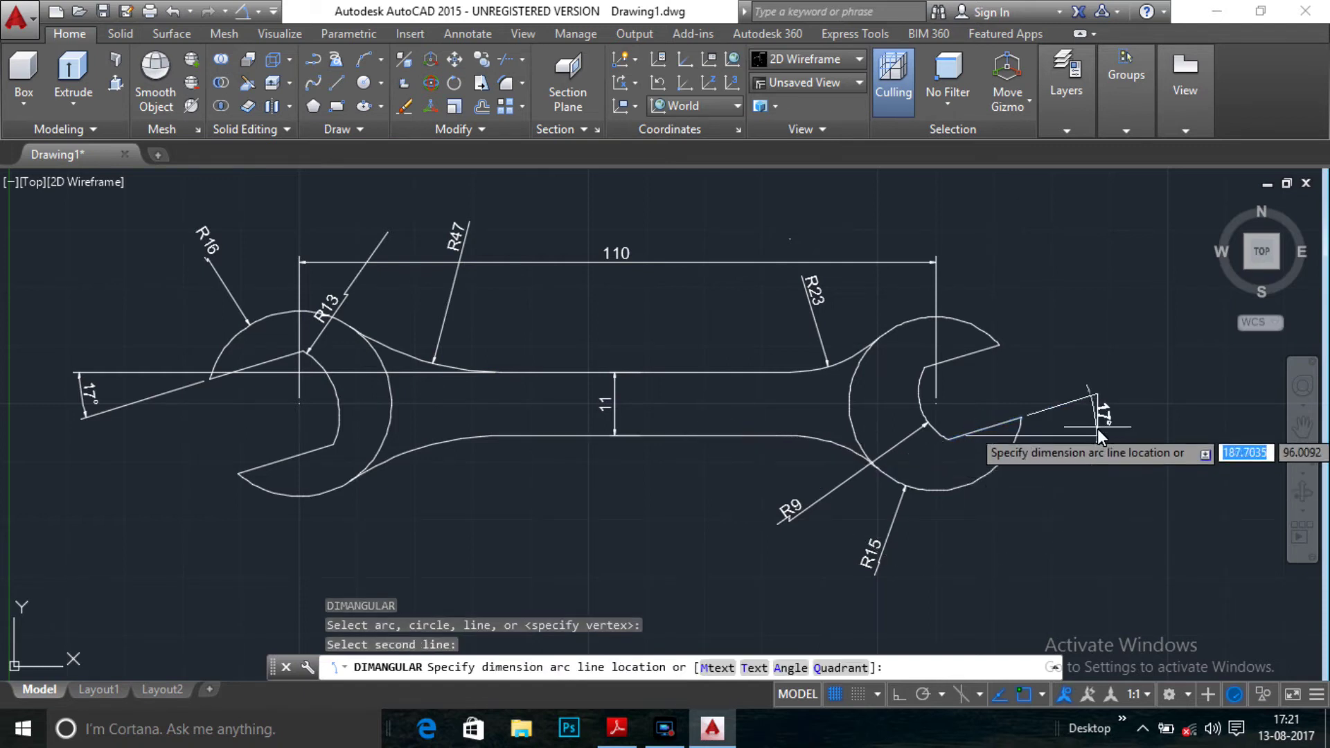
click(1098, 428)
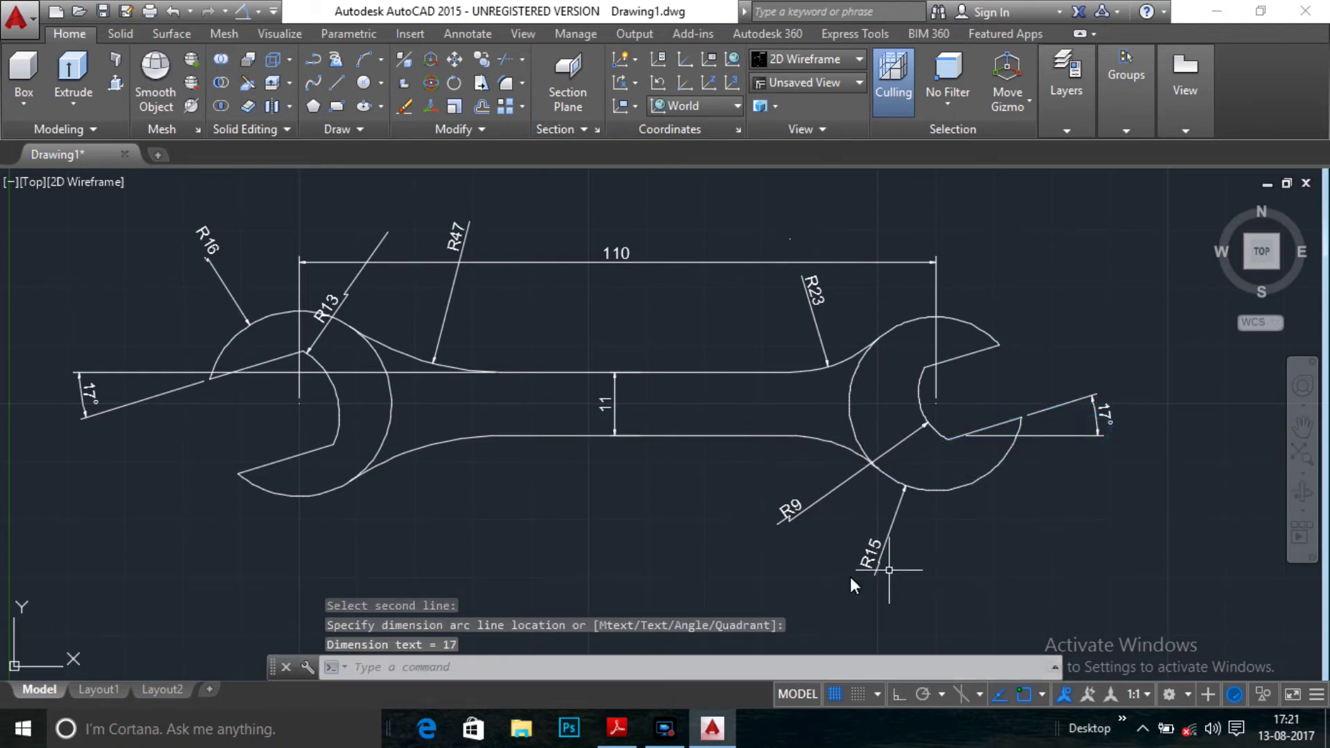
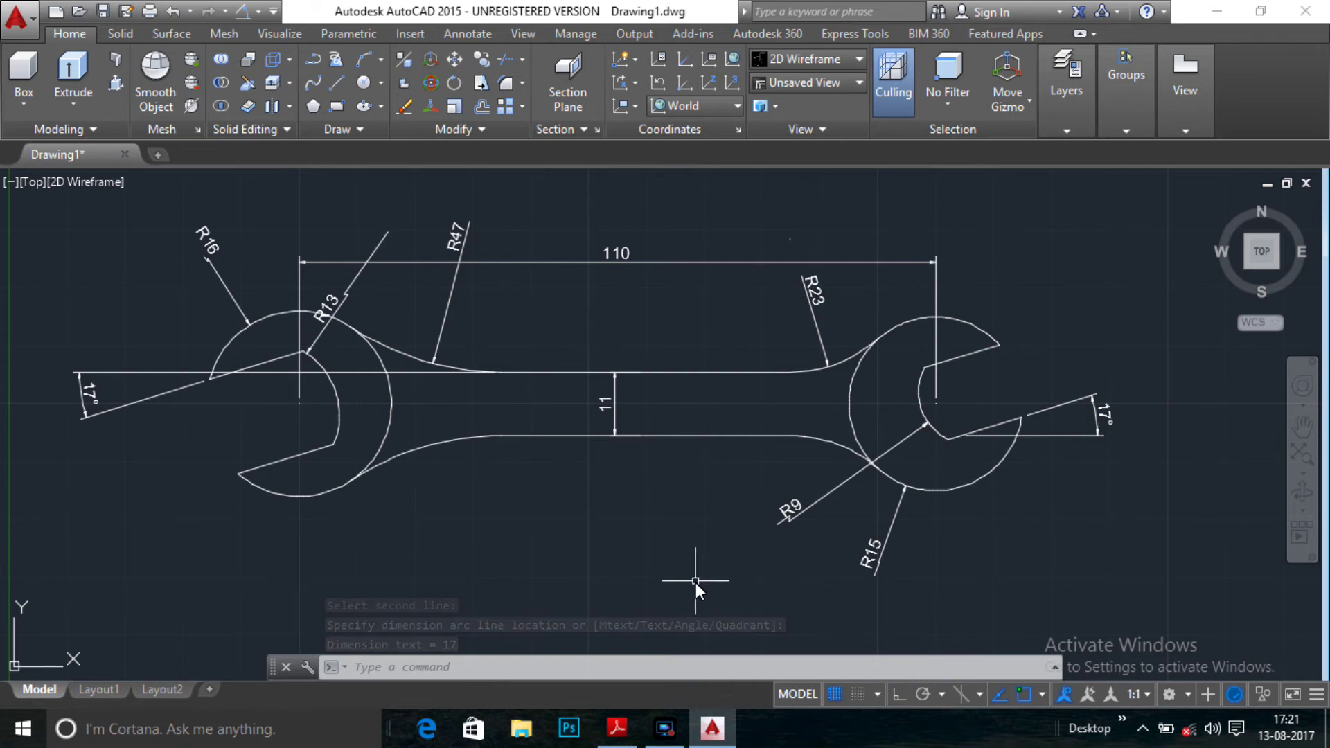
- Check the reference PDF, then add a horizontal 6 linear dimension at the left jaw centre
key(alt+Tab)
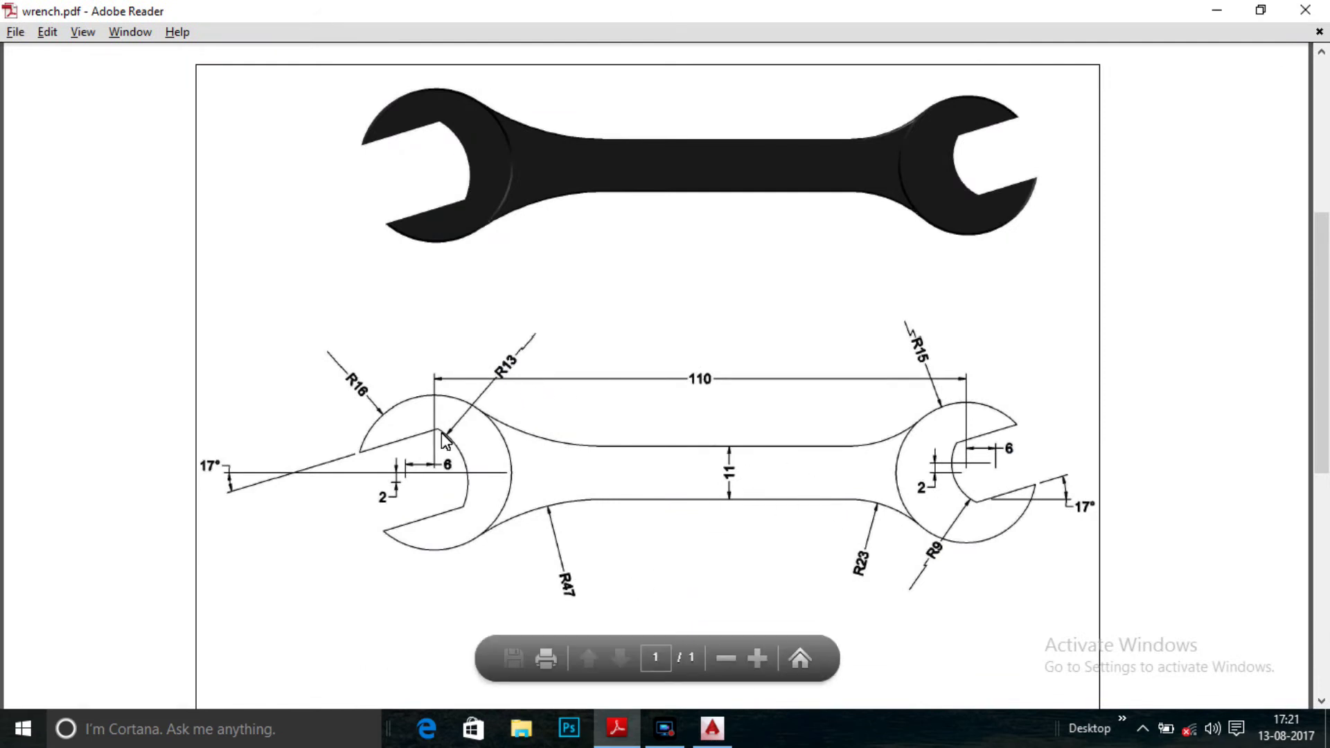
key(alt+Tab)
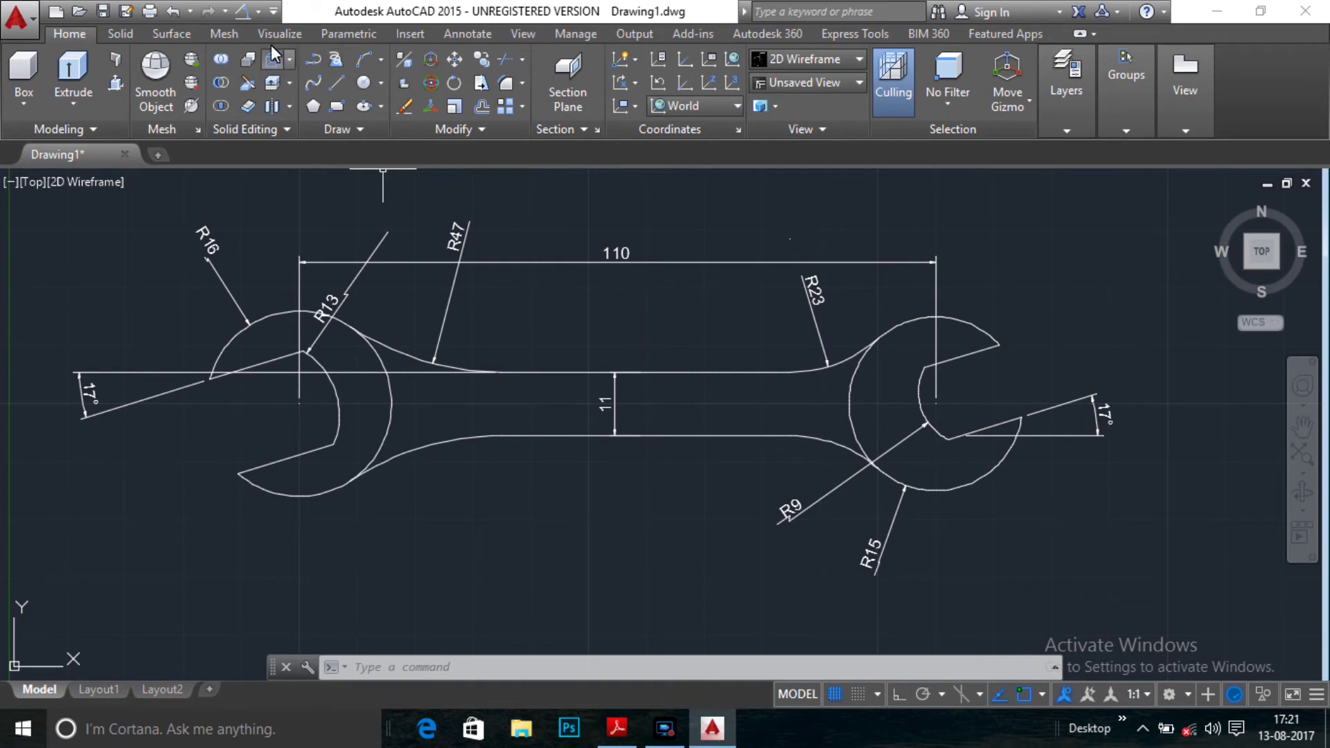
click(256, 16)
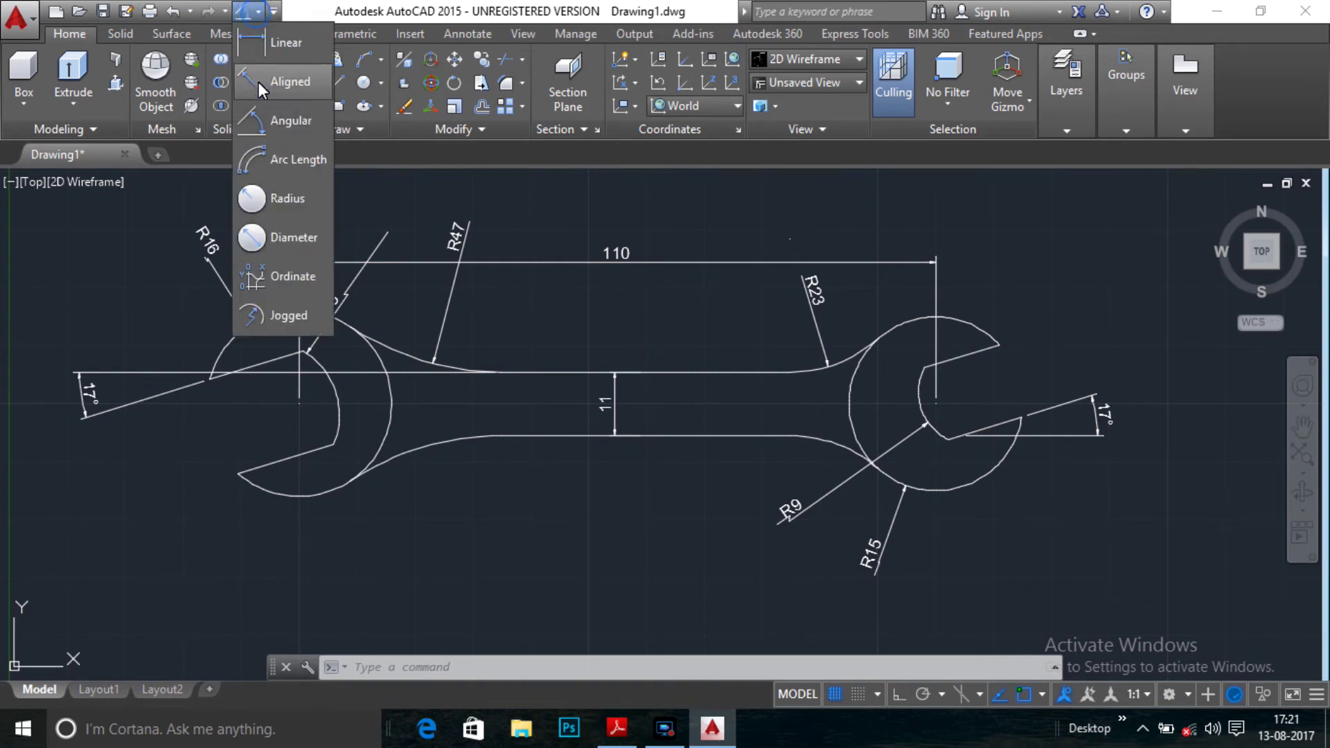
click(277, 52)
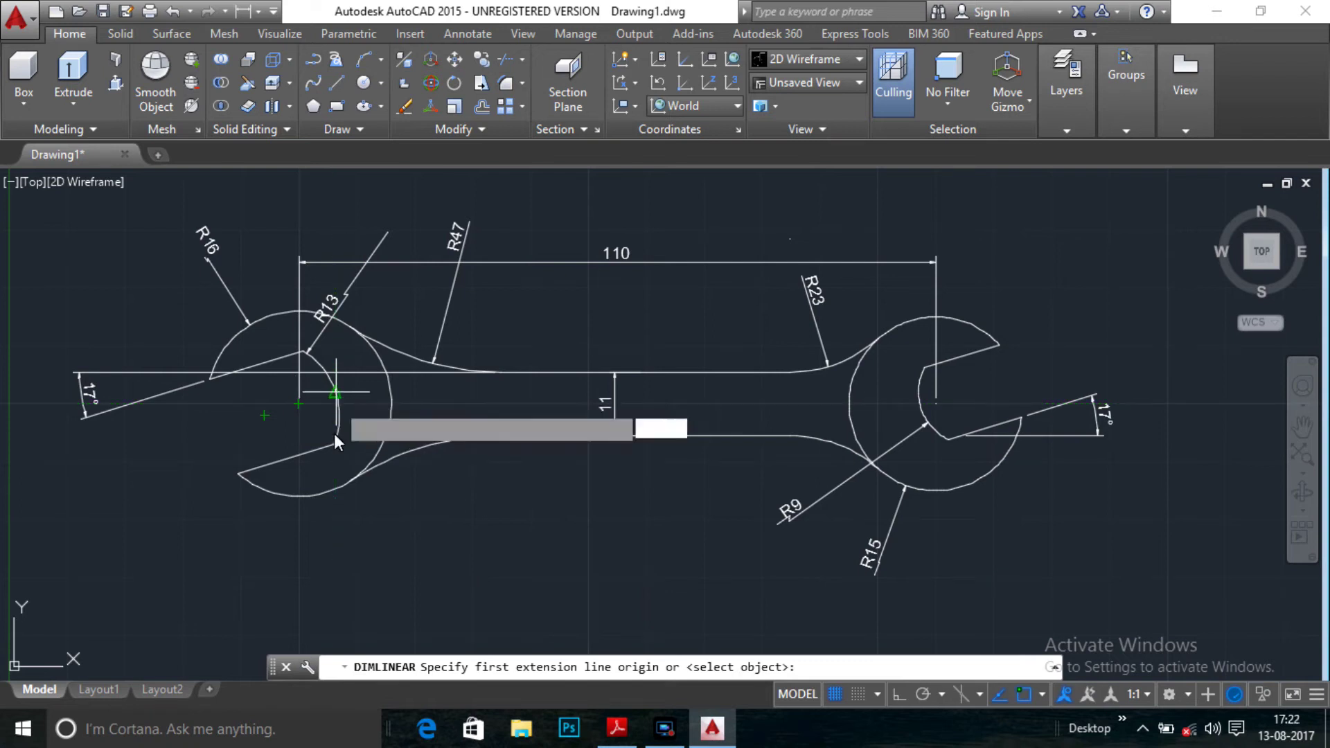
click(299, 406)
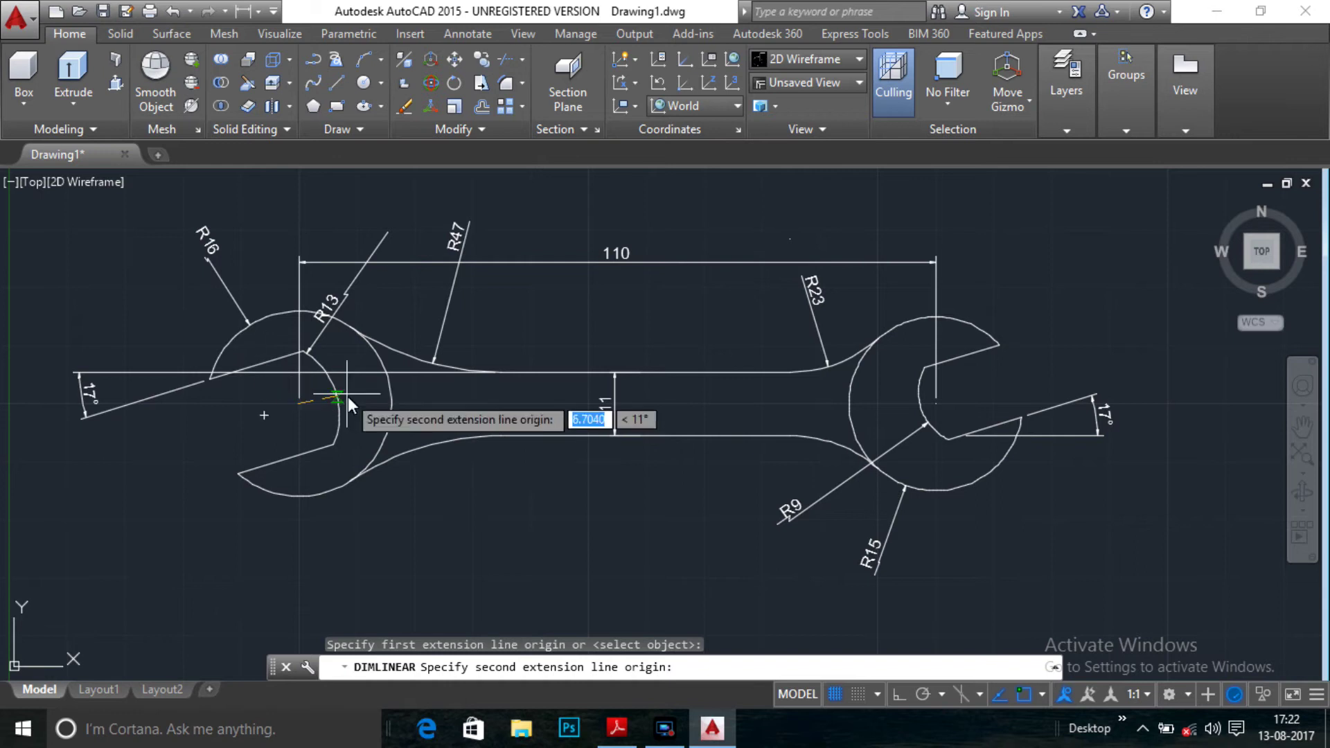
click(264, 414)
click(272, 432)
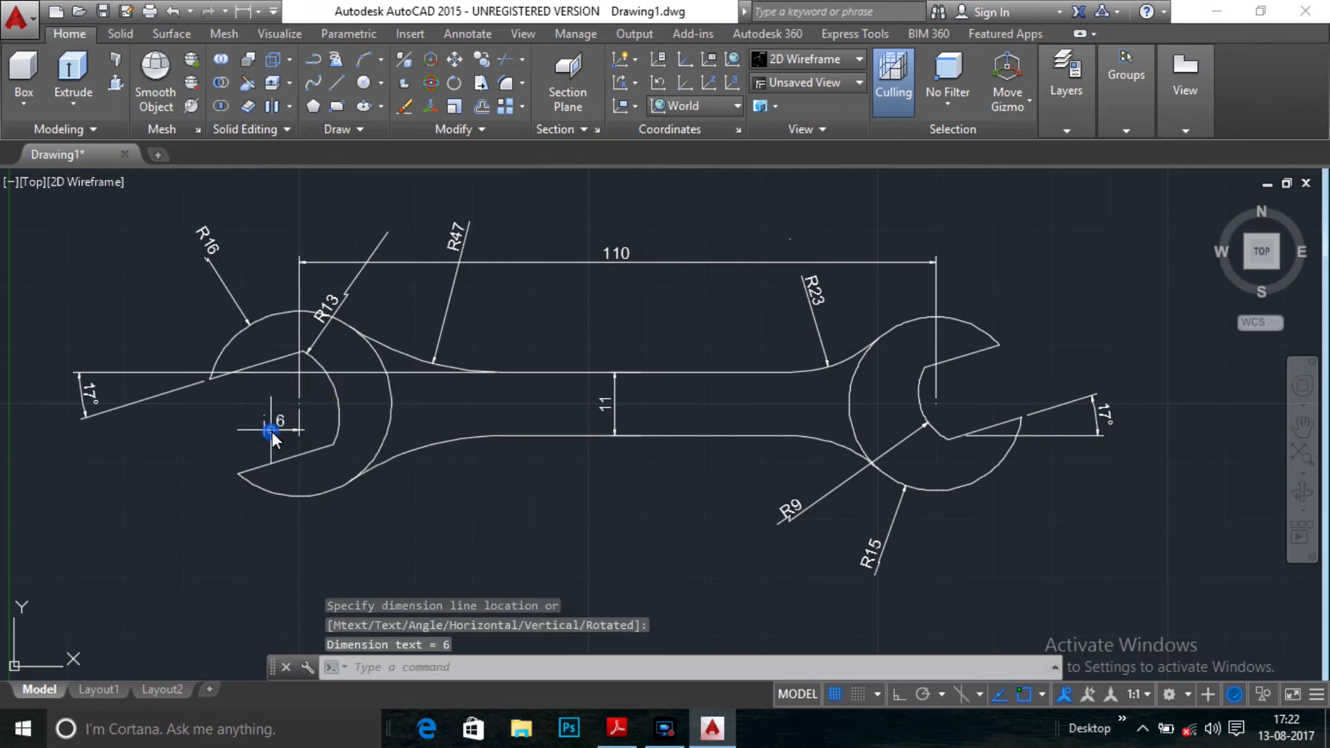
- Add a vertical 2 linear dimension beside the left jaw opening
key(Return)
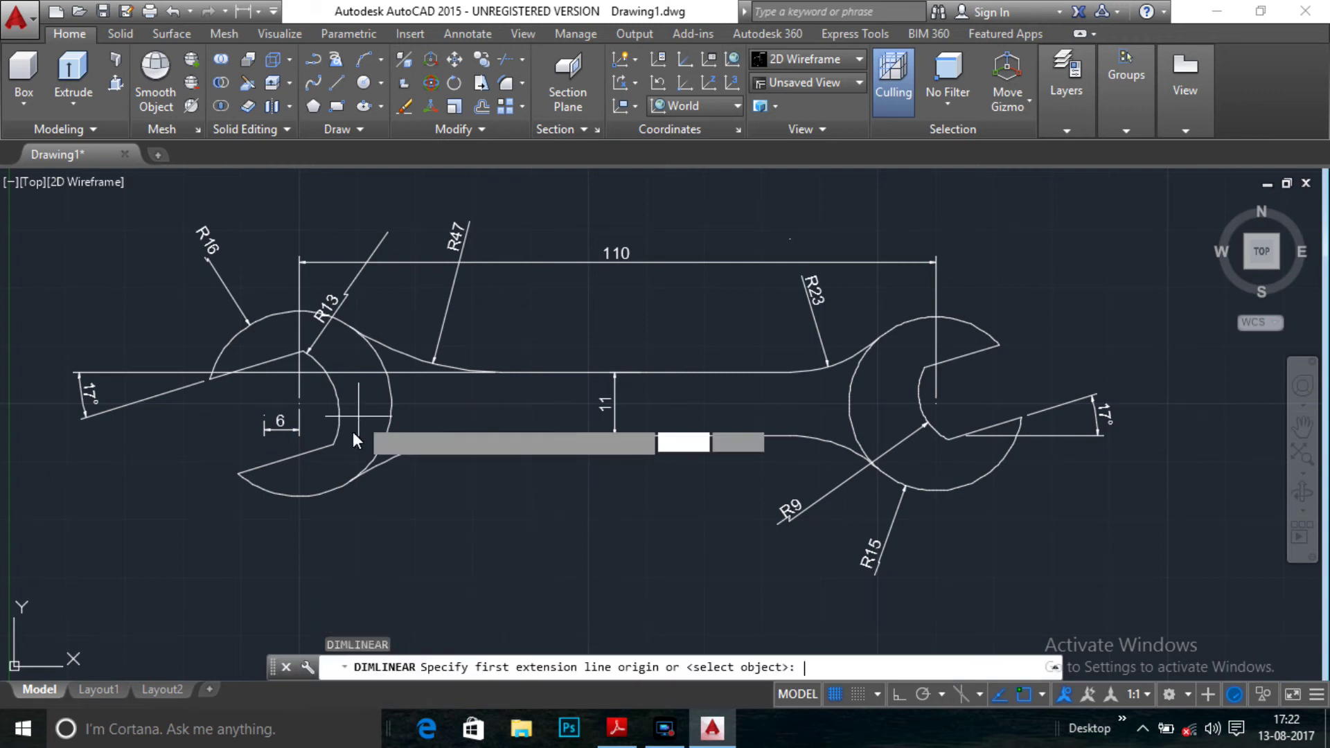
click(261, 417)
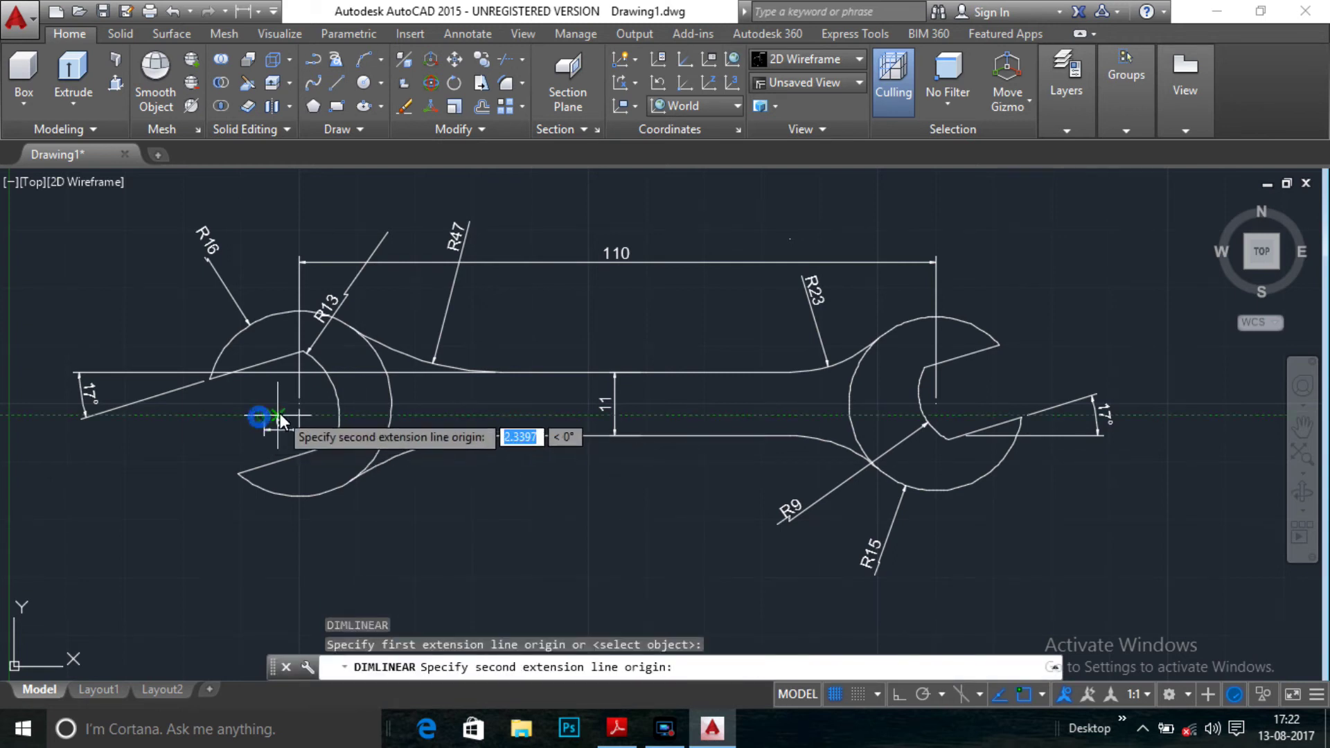
click(302, 406)
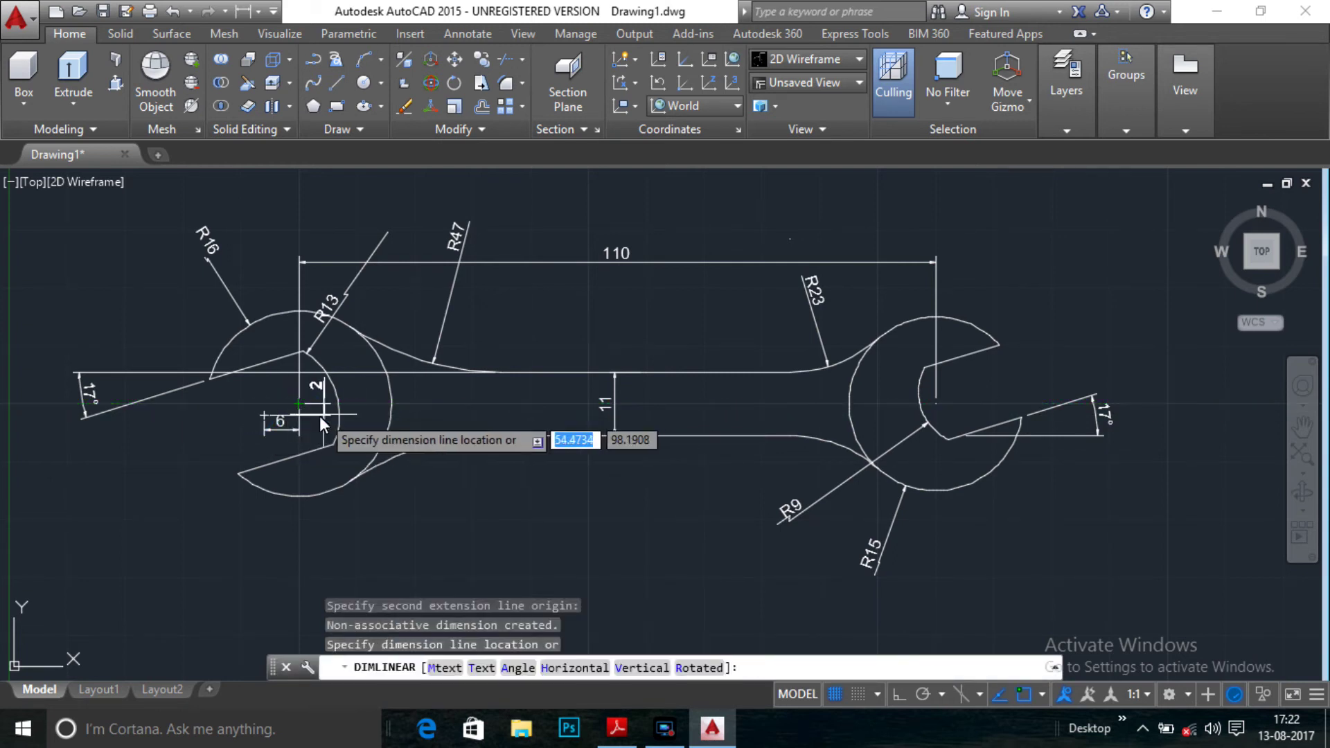
click(320, 416)
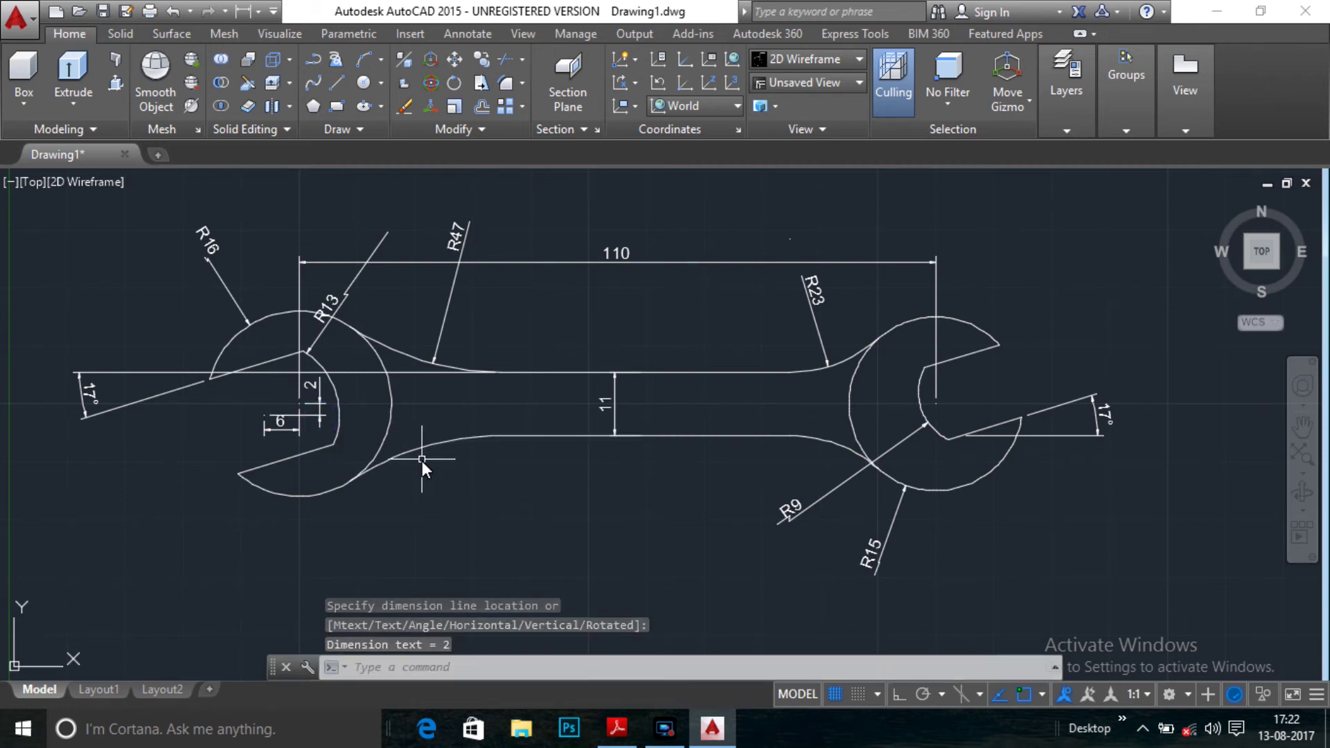
key(Return)
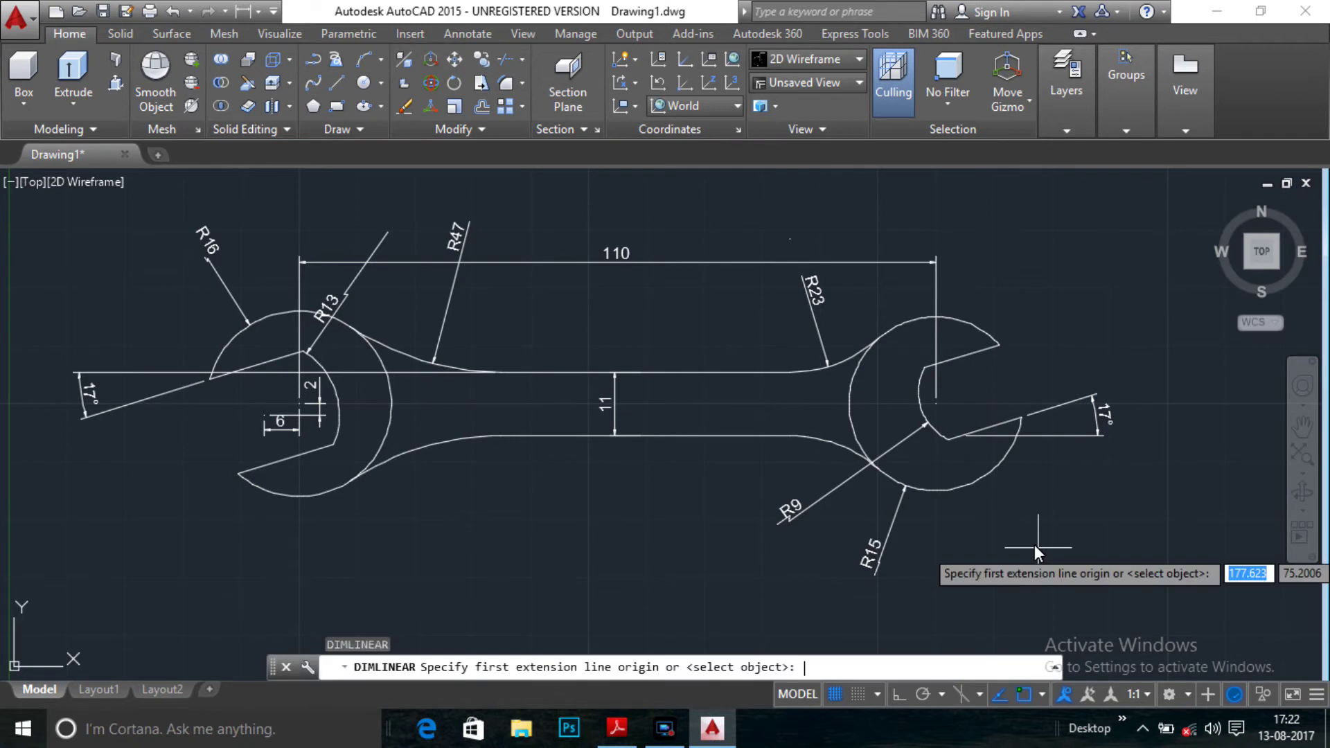
- Add a horizontal 6 linear dimension from the right jaw centre
click(938, 409)
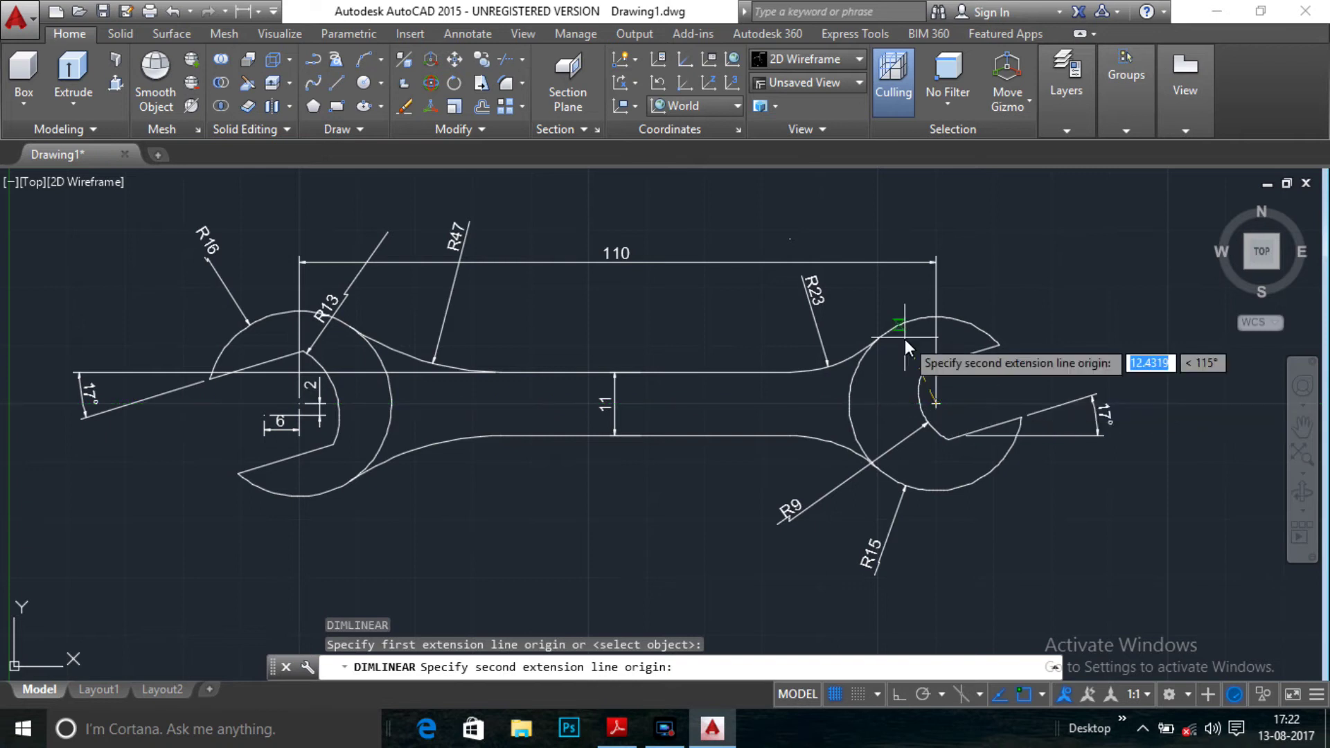
click(971, 392)
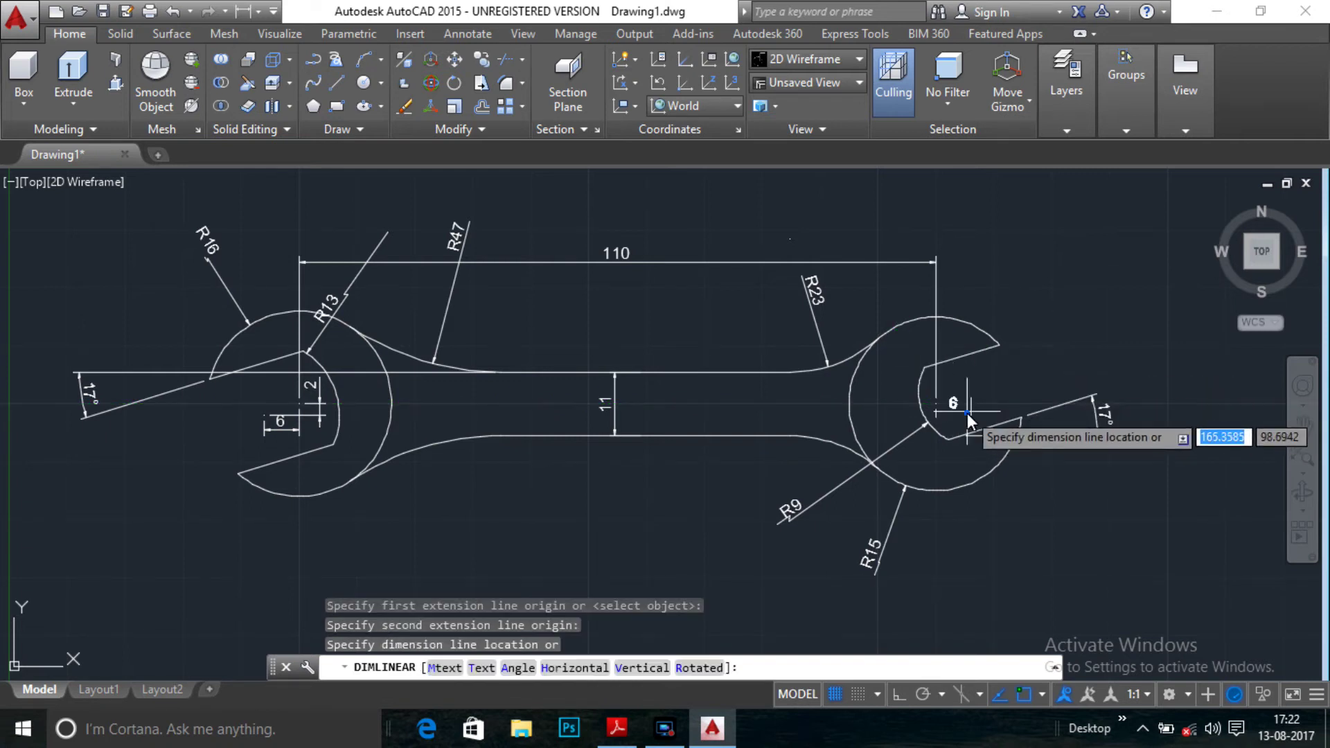
click(968, 413)
key(Return)
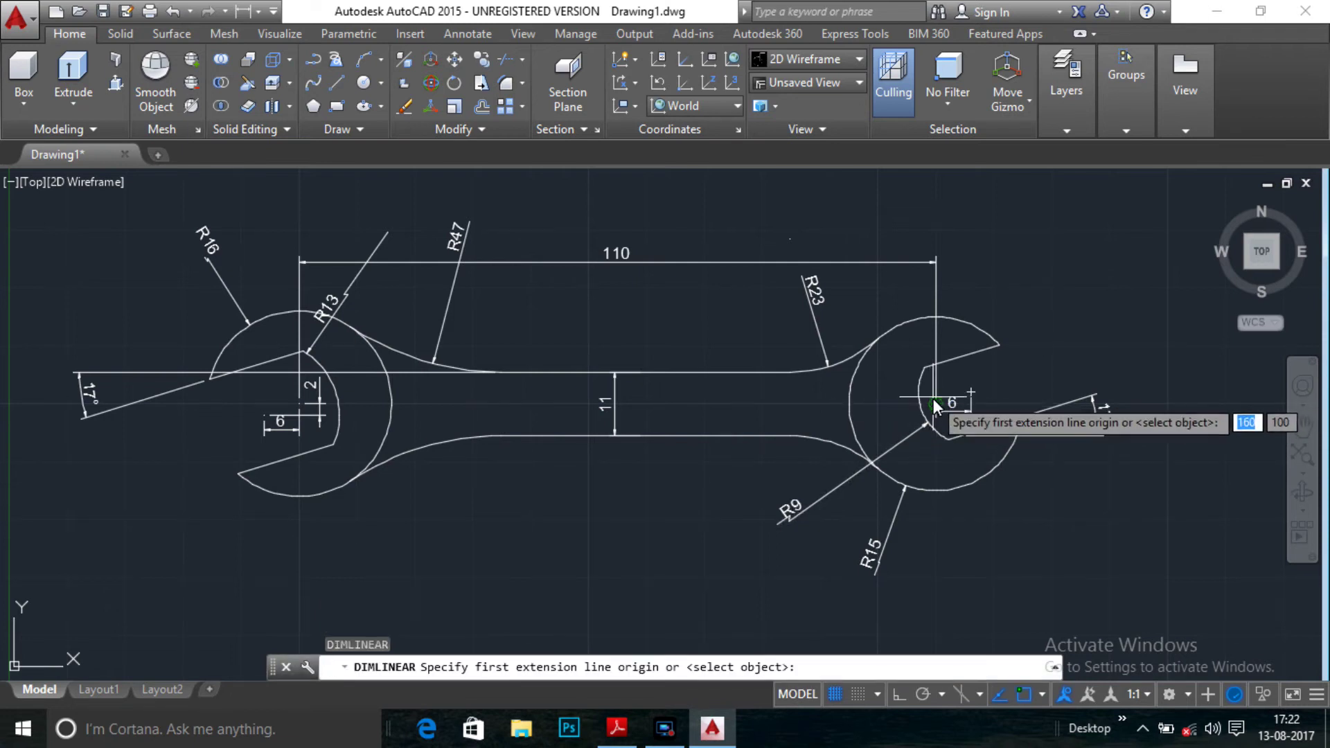
- Place a vertical 2 dimension right of the right jaw, then undo it as misplaced
click(937, 403)
click(974, 393)
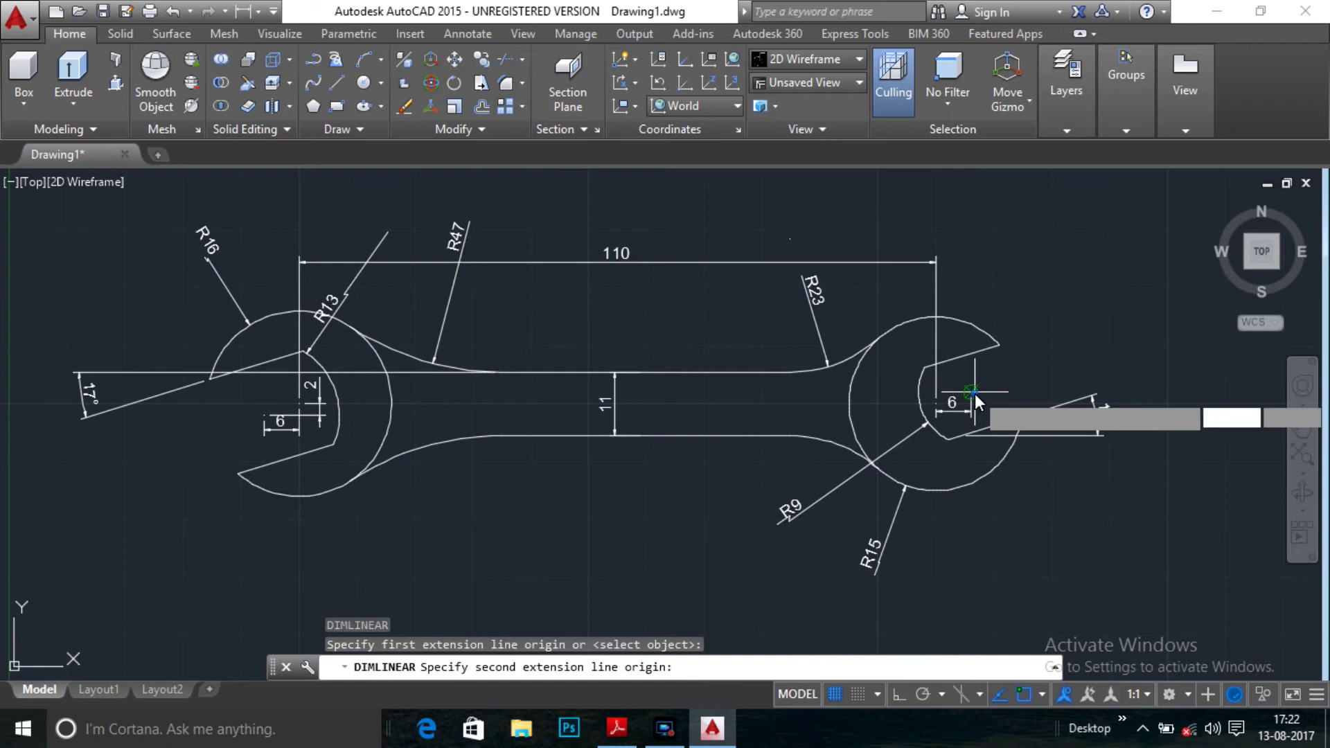
click(991, 392)
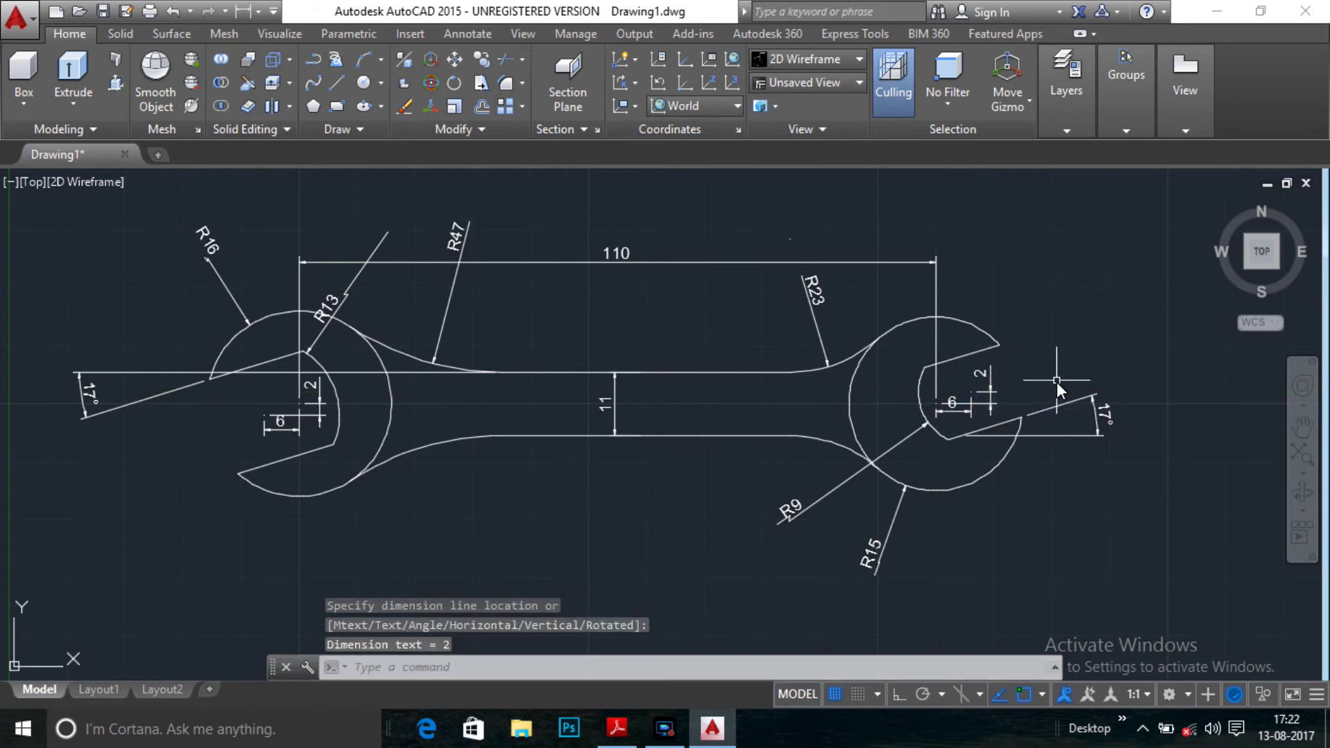
key(ctrl+z)
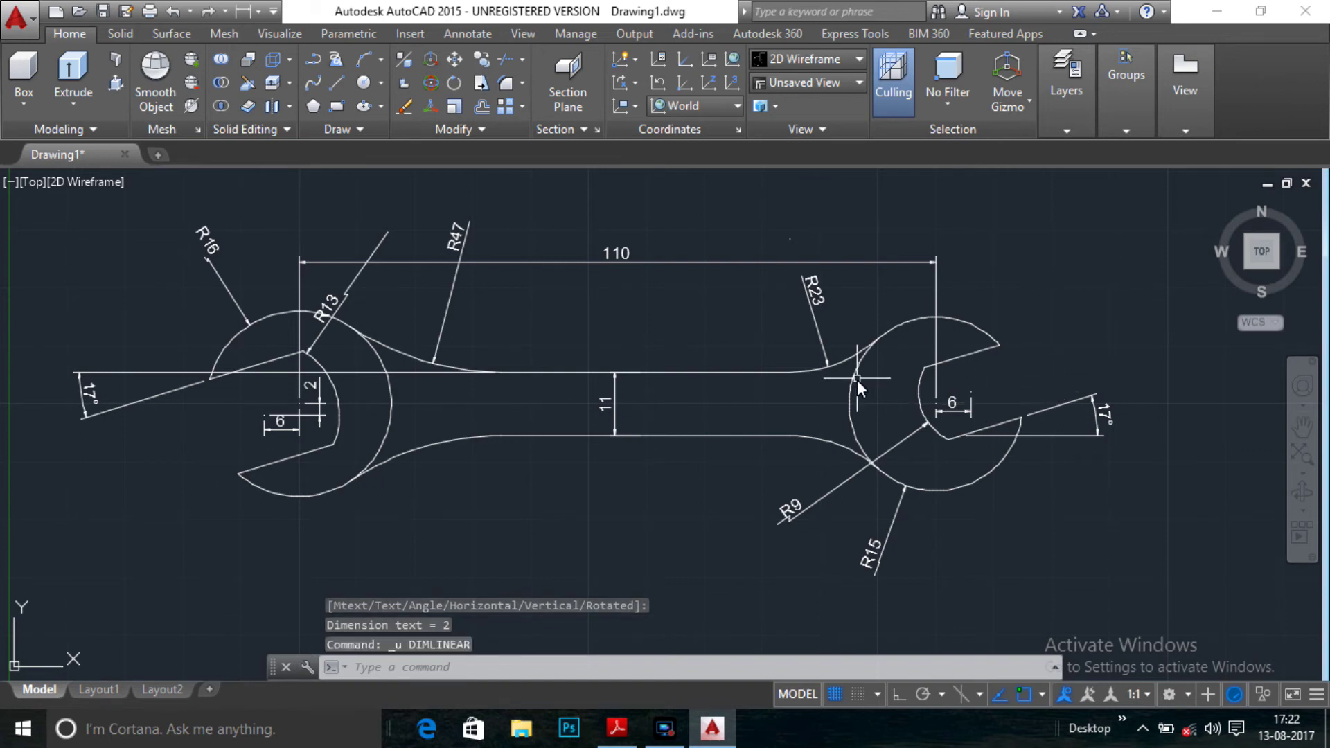
- Redraw the vertical 2 linear dimension on the left side of the right jaw
click(259, 10)
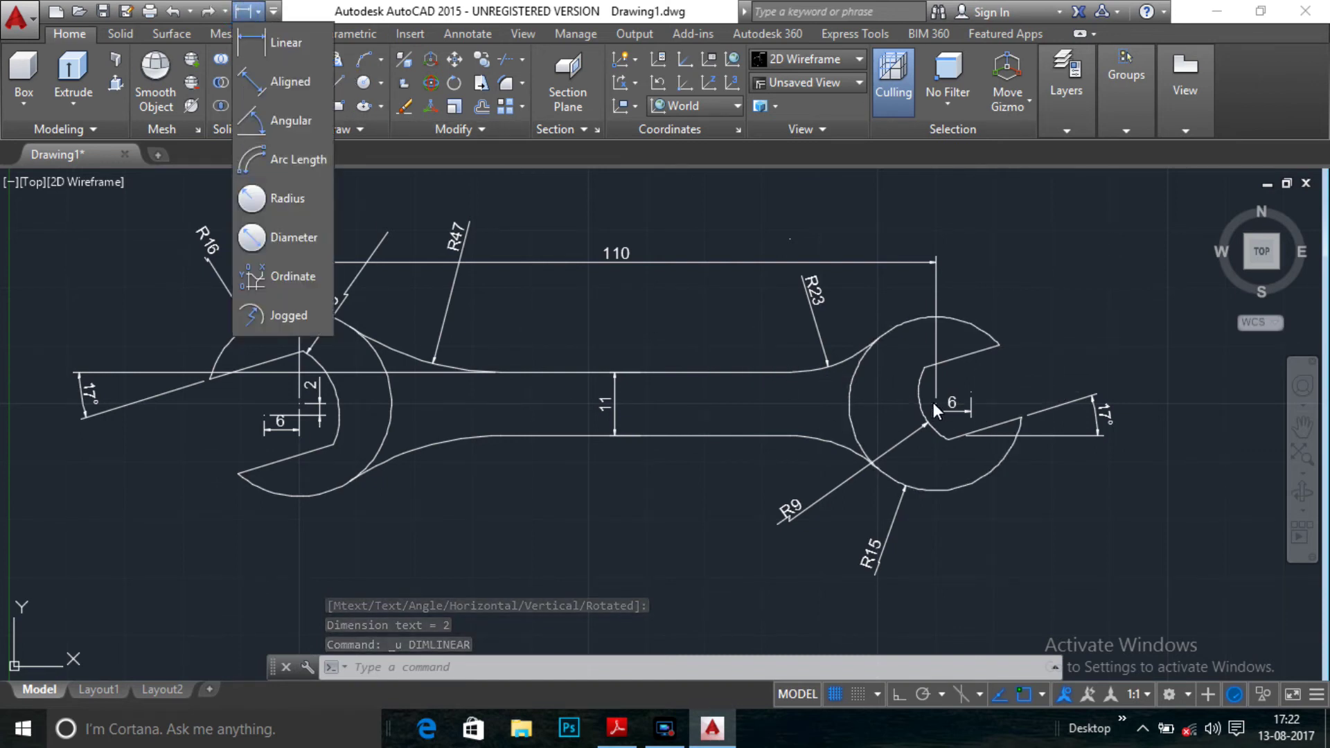
click(283, 44)
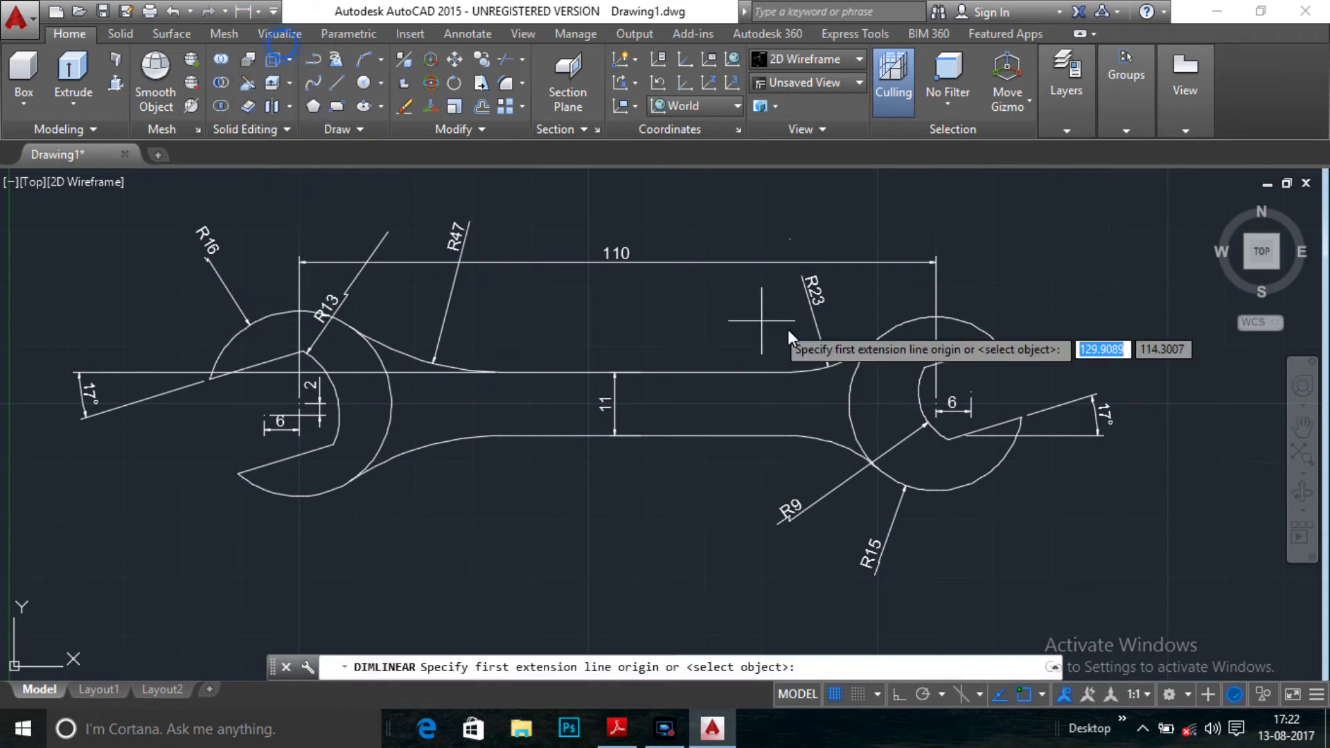
click(937, 402)
click(975, 395)
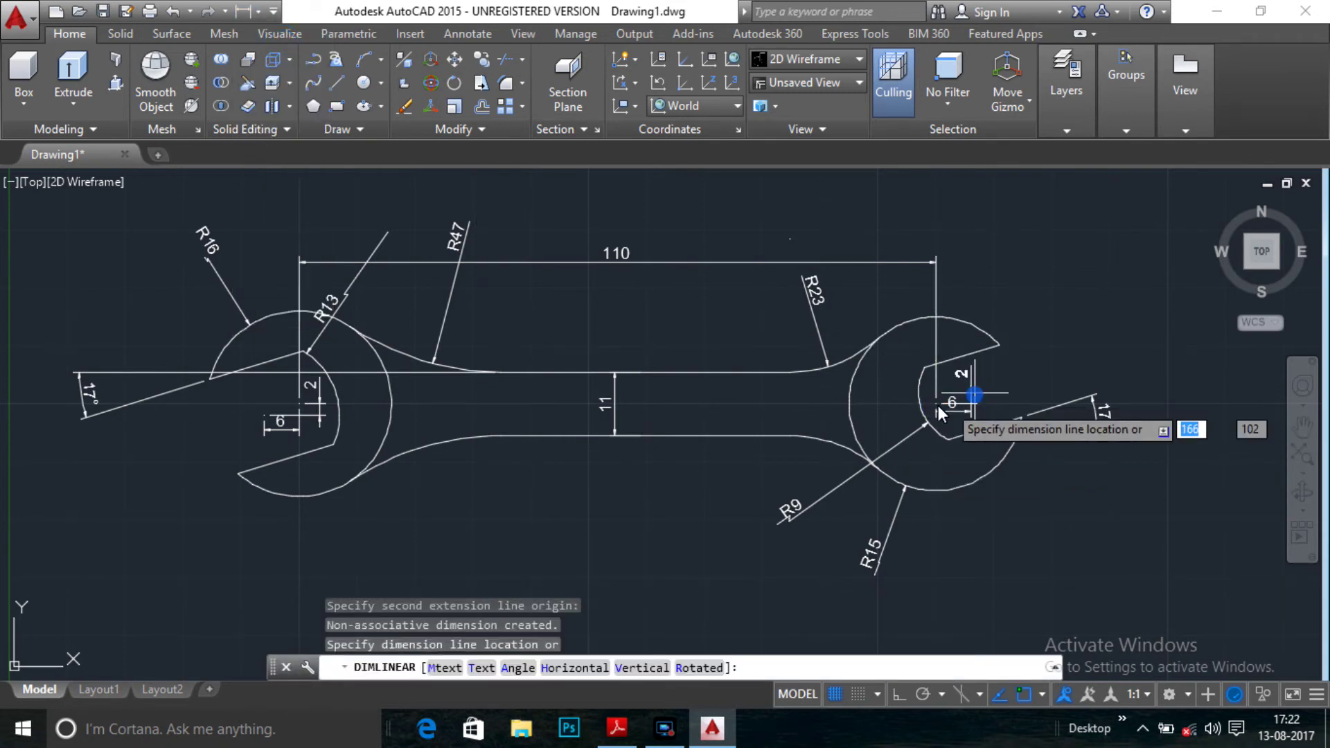
click(897, 409)
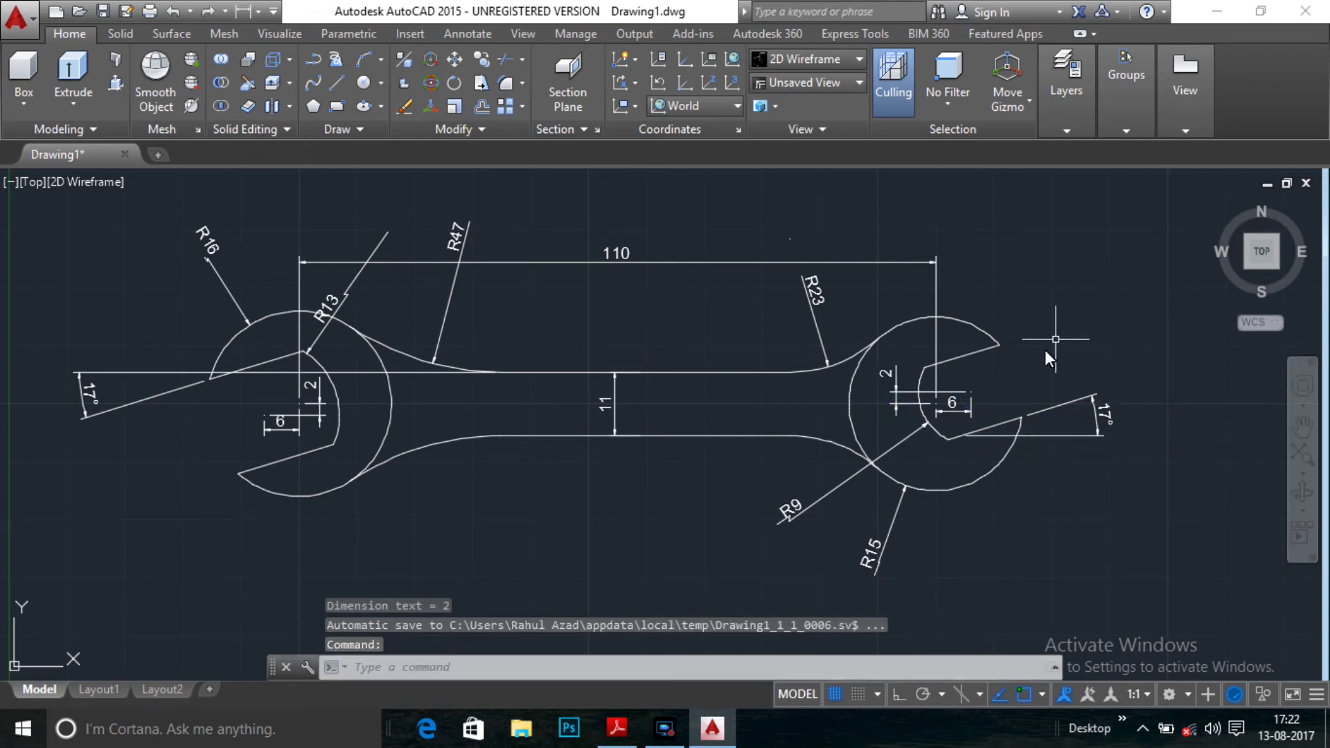
- Start COPY and select the shank lines, R23 and blending arcs, and right jaw edges
scroll(1039, 360, down, 2)
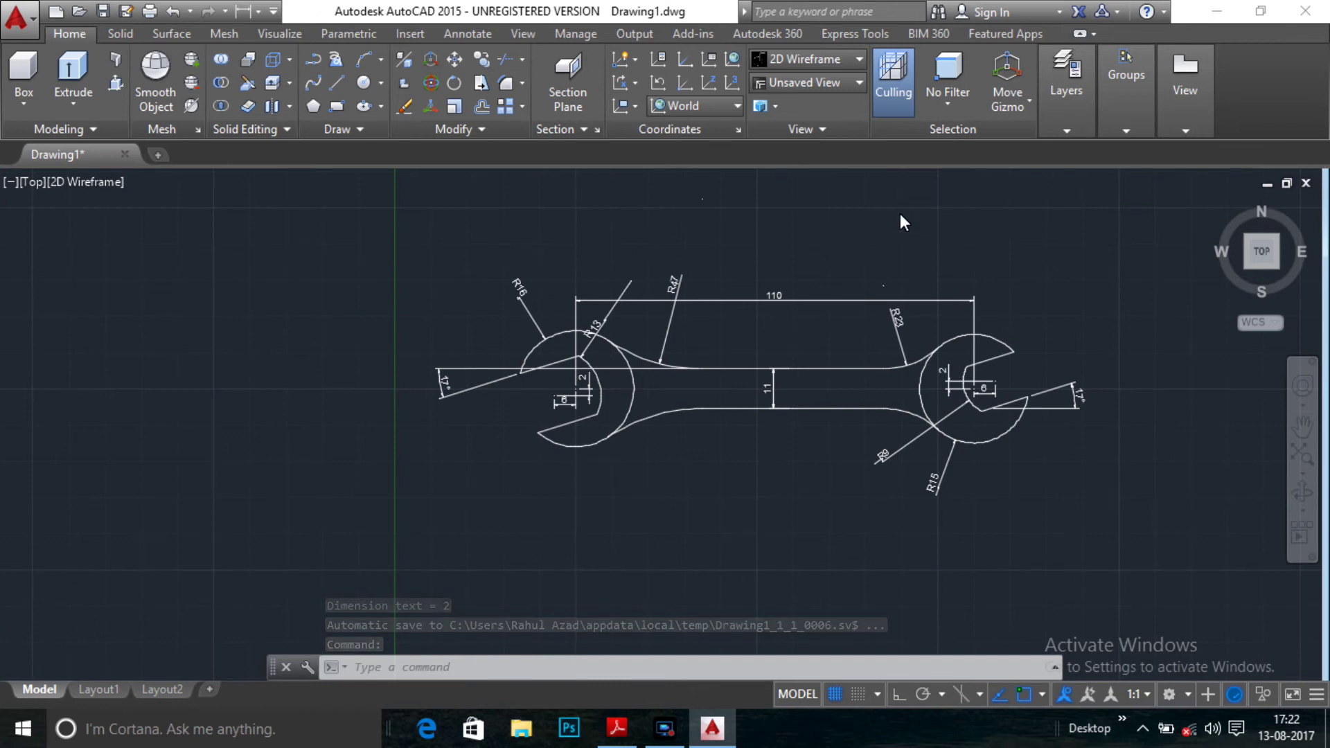
scroll(903, 216, down, 2)
scroll(869, 286, up, 3)
scroll(759, 527, down, 2)
key(Escape)
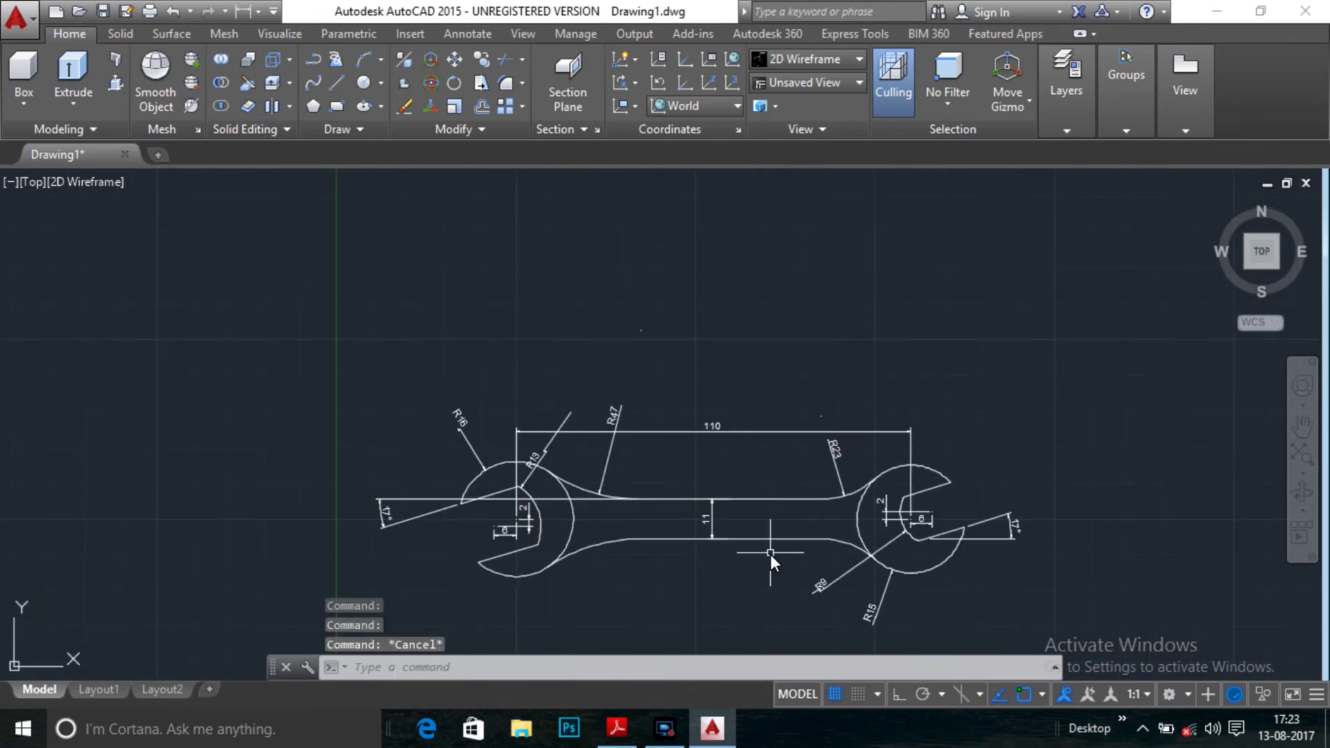
text(CO)
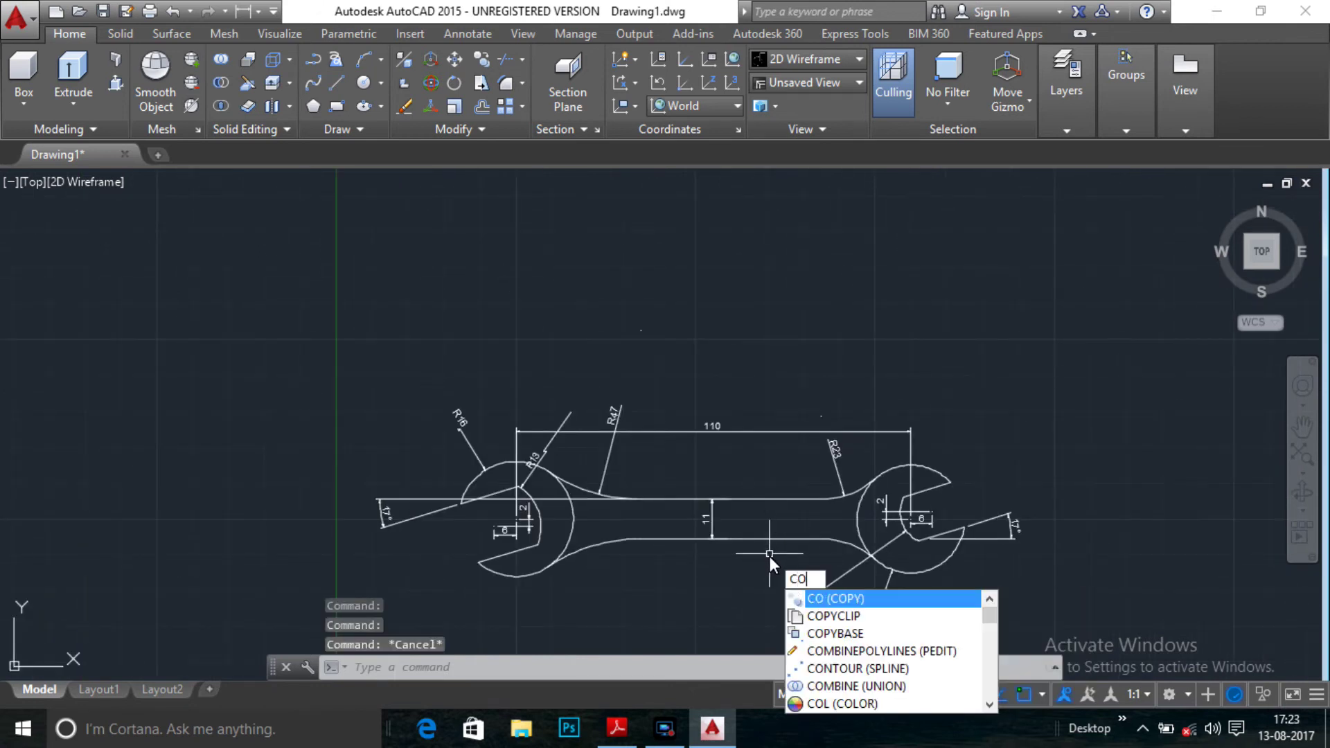
key(Return)
scroll(763, 575, up, 2)
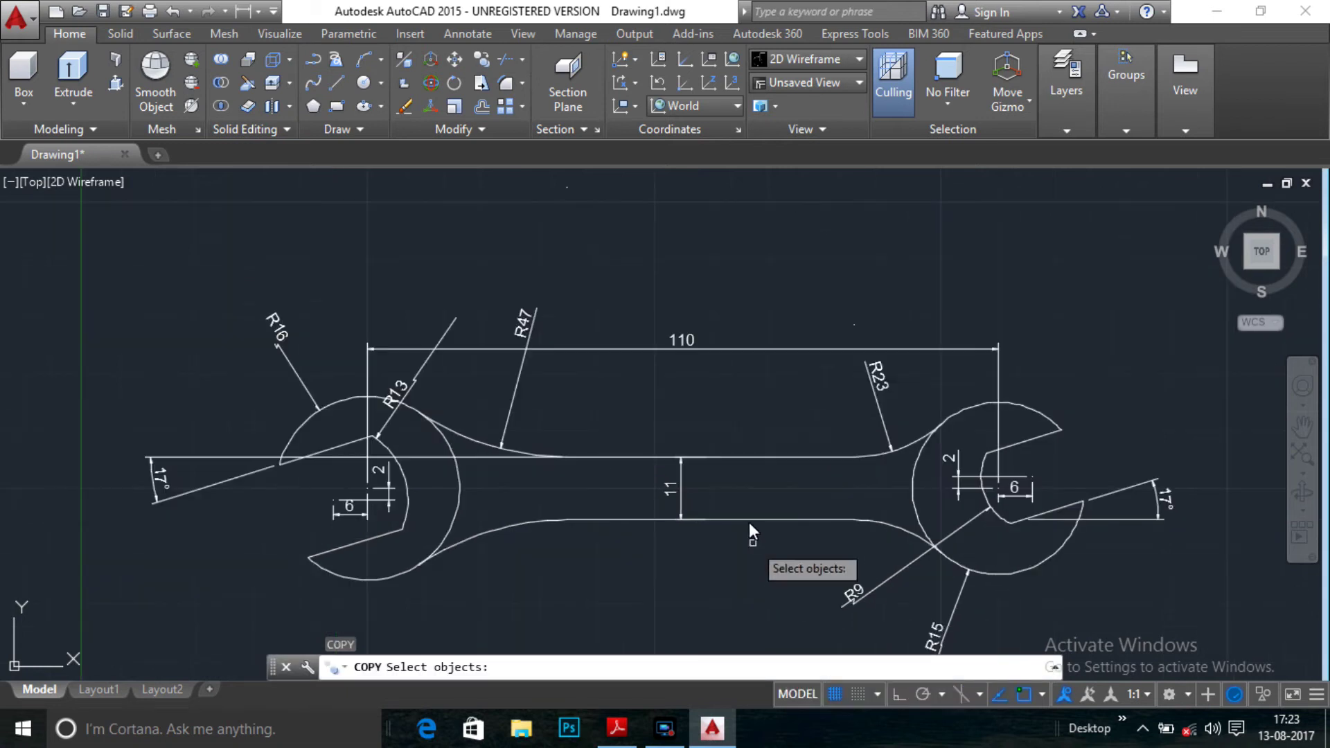
click(759, 522)
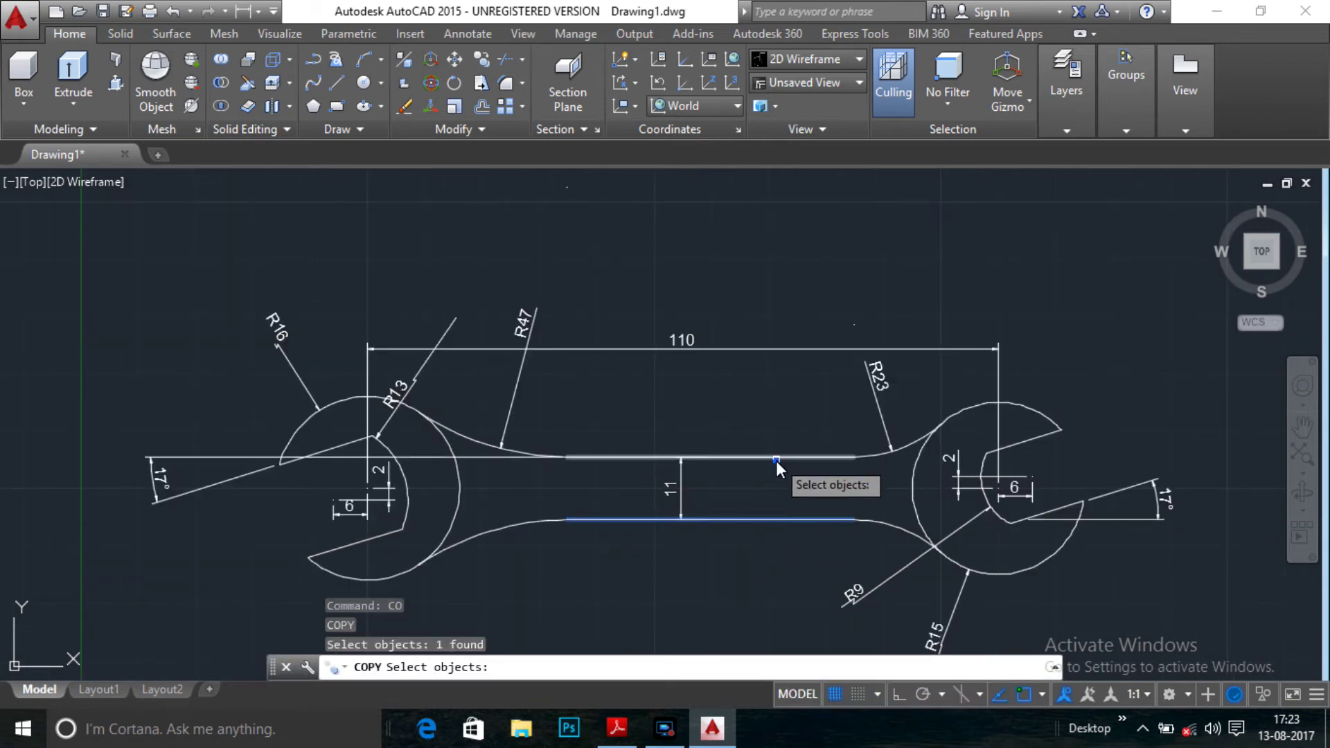
click(776, 461)
click(881, 457)
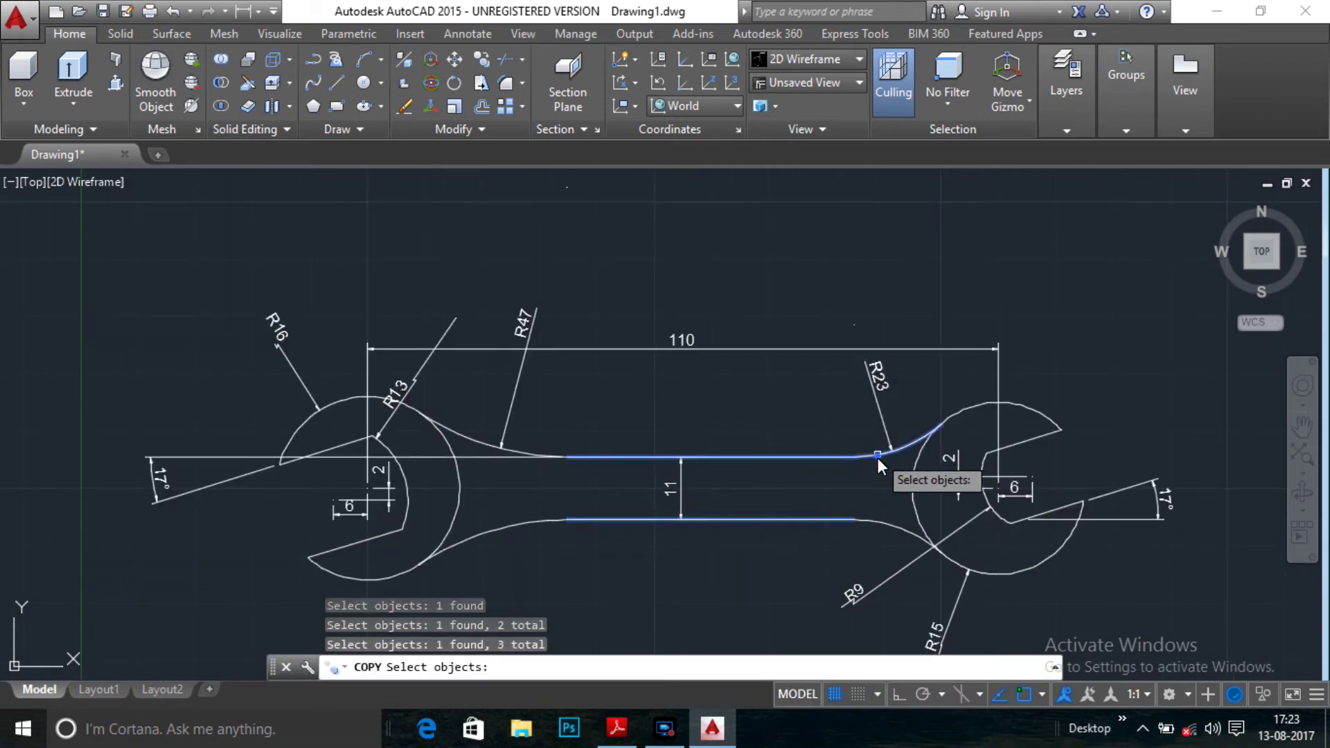
click(883, 527)
click(914, 510)
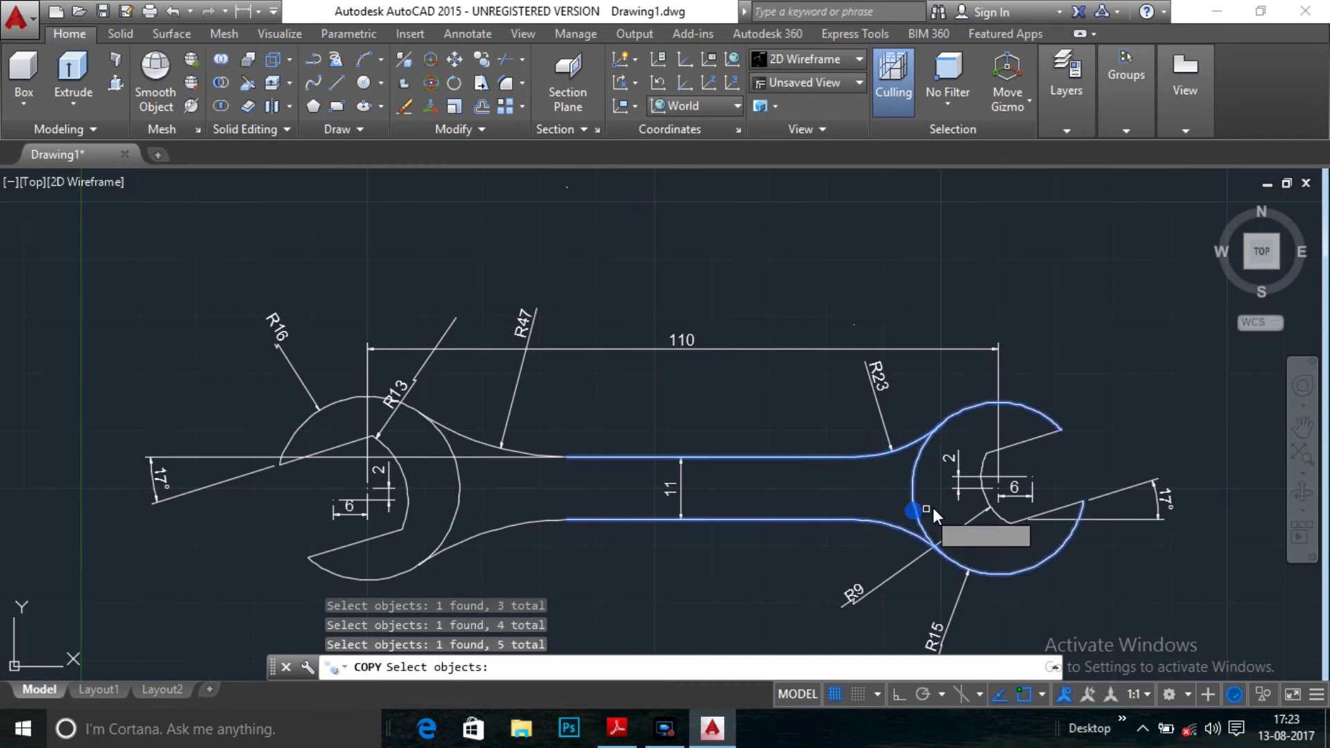
click(1012, 526)
click(1019, 523)
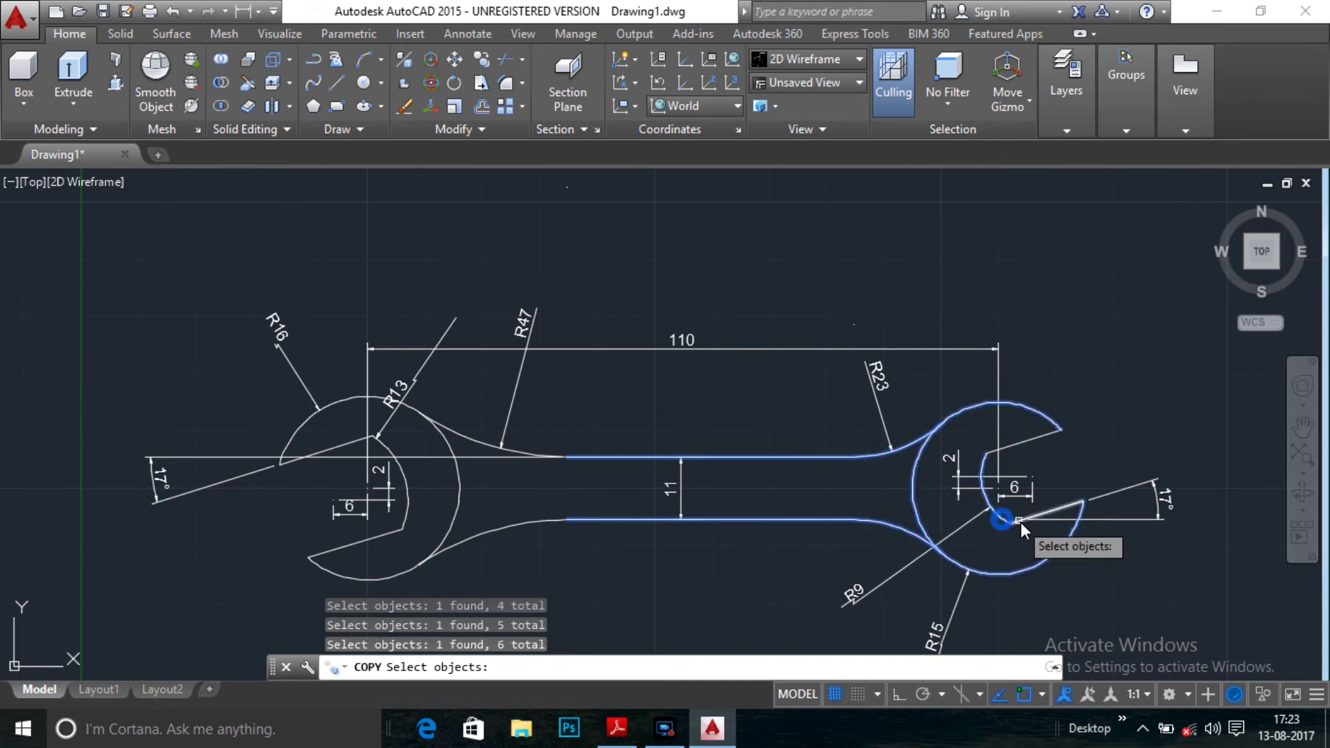
click(1037, 439)
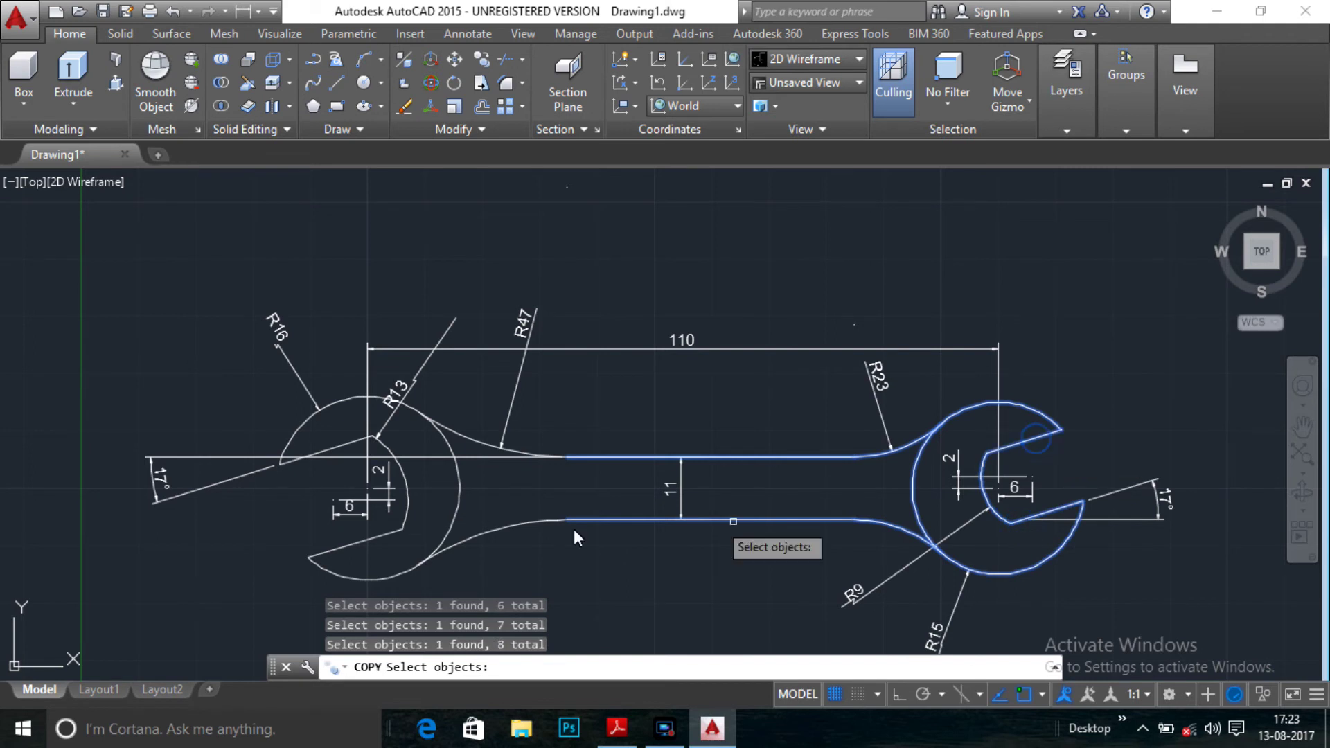
- Add the left handle curves, R47 arc and left head's arc and jaw lines to the selection
click(495, 533)
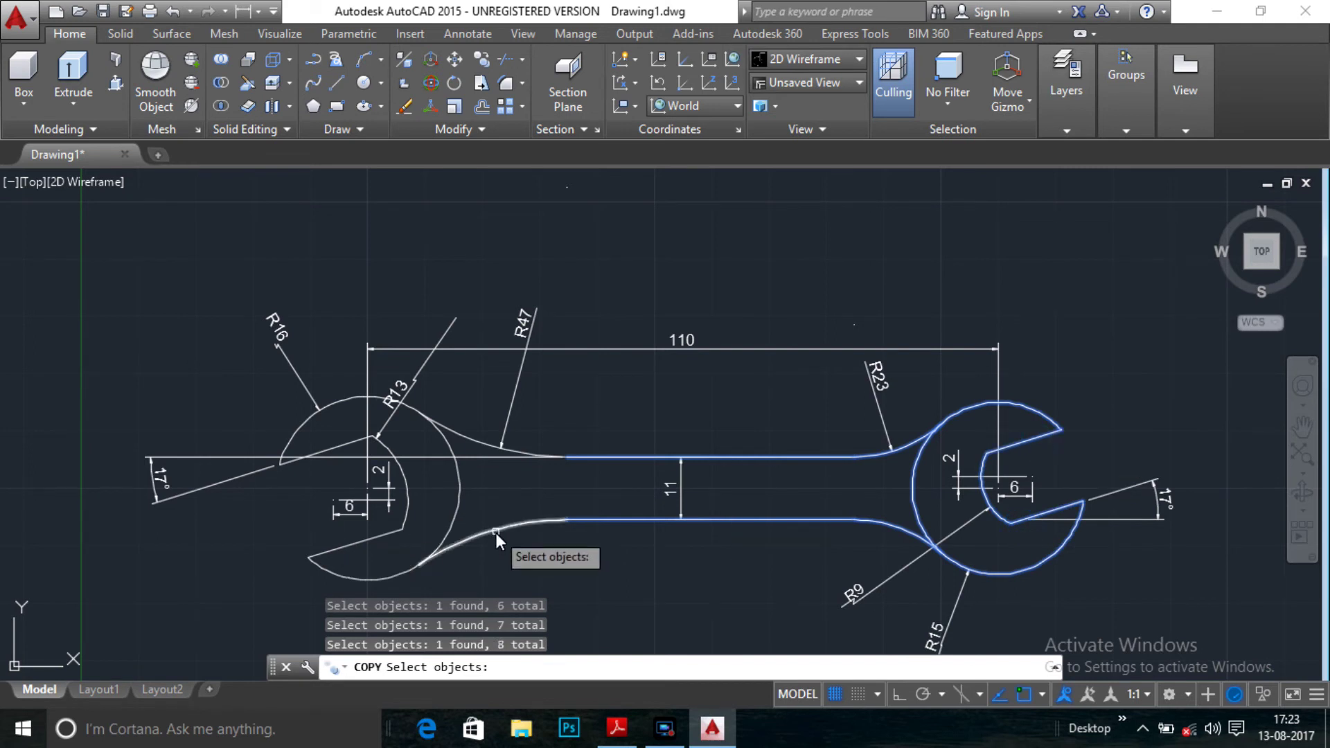
click(462, 437)
click(452, 449)
click(408, 510)
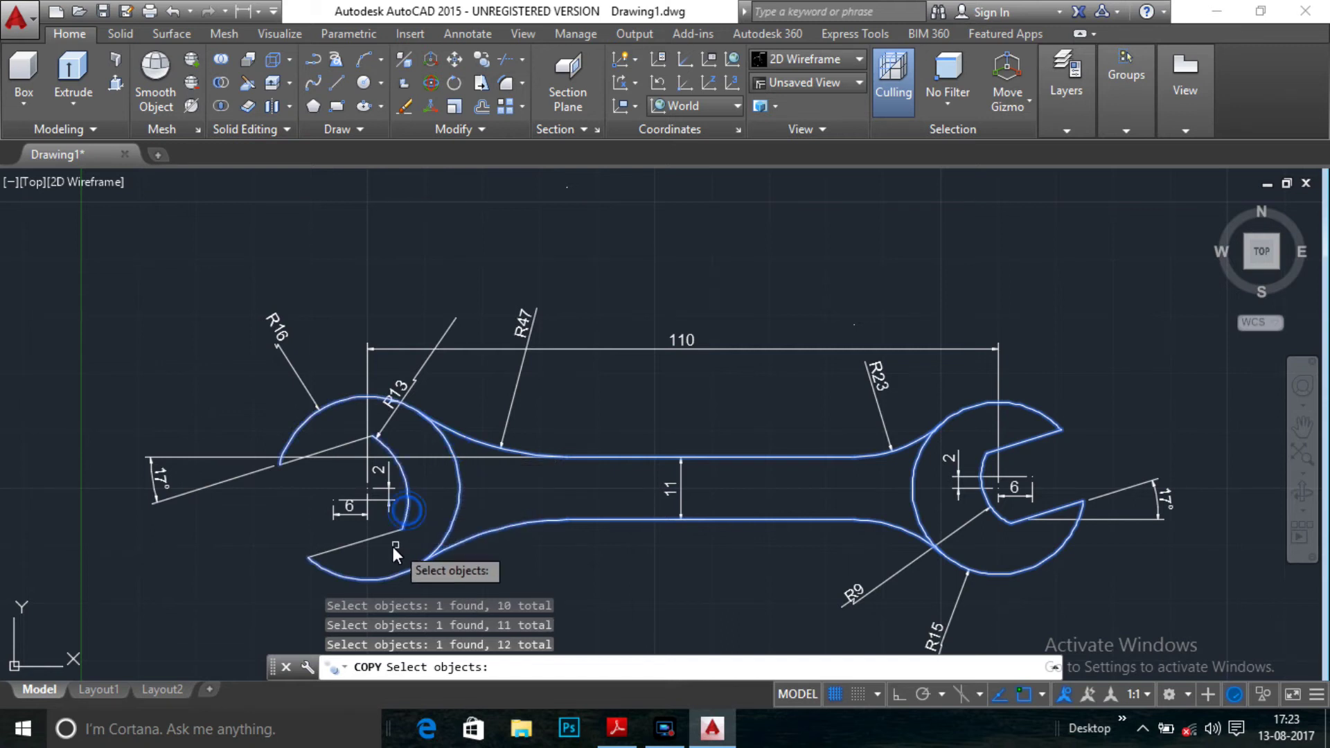
click(377, 536)
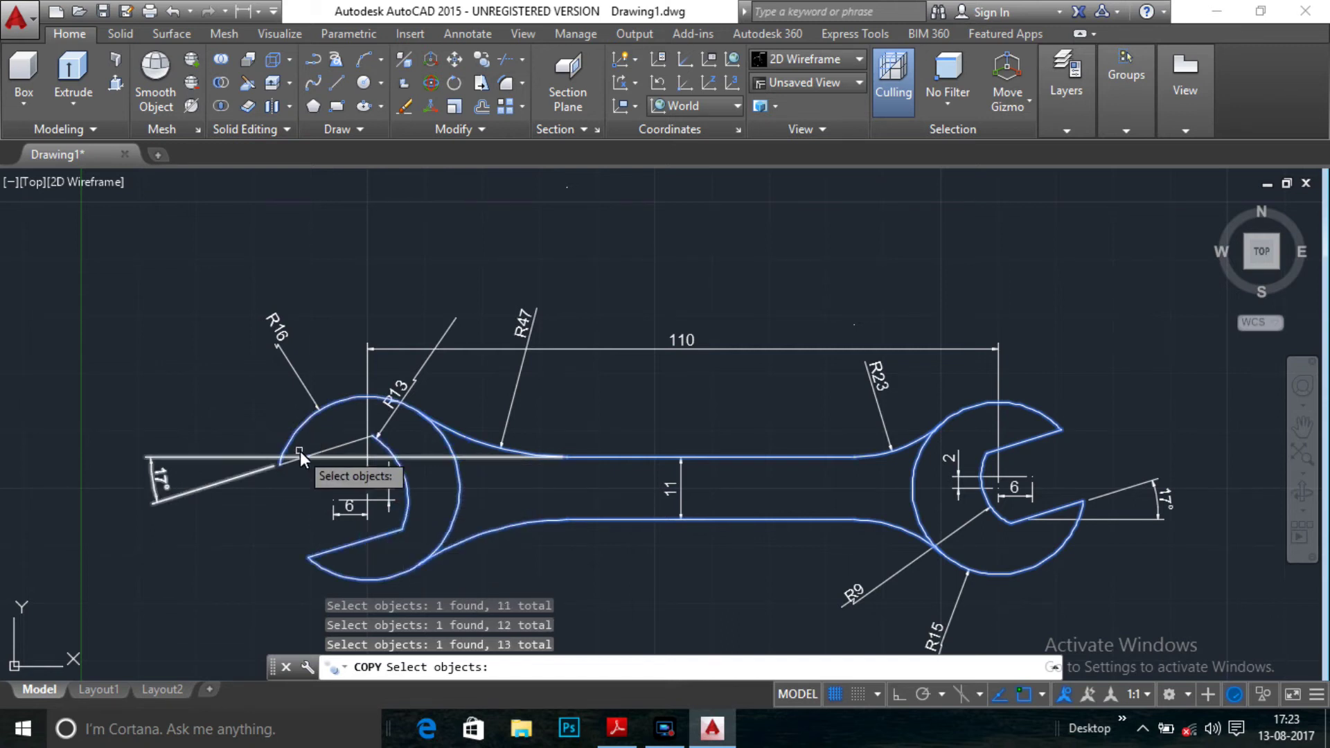
click(335, 448)
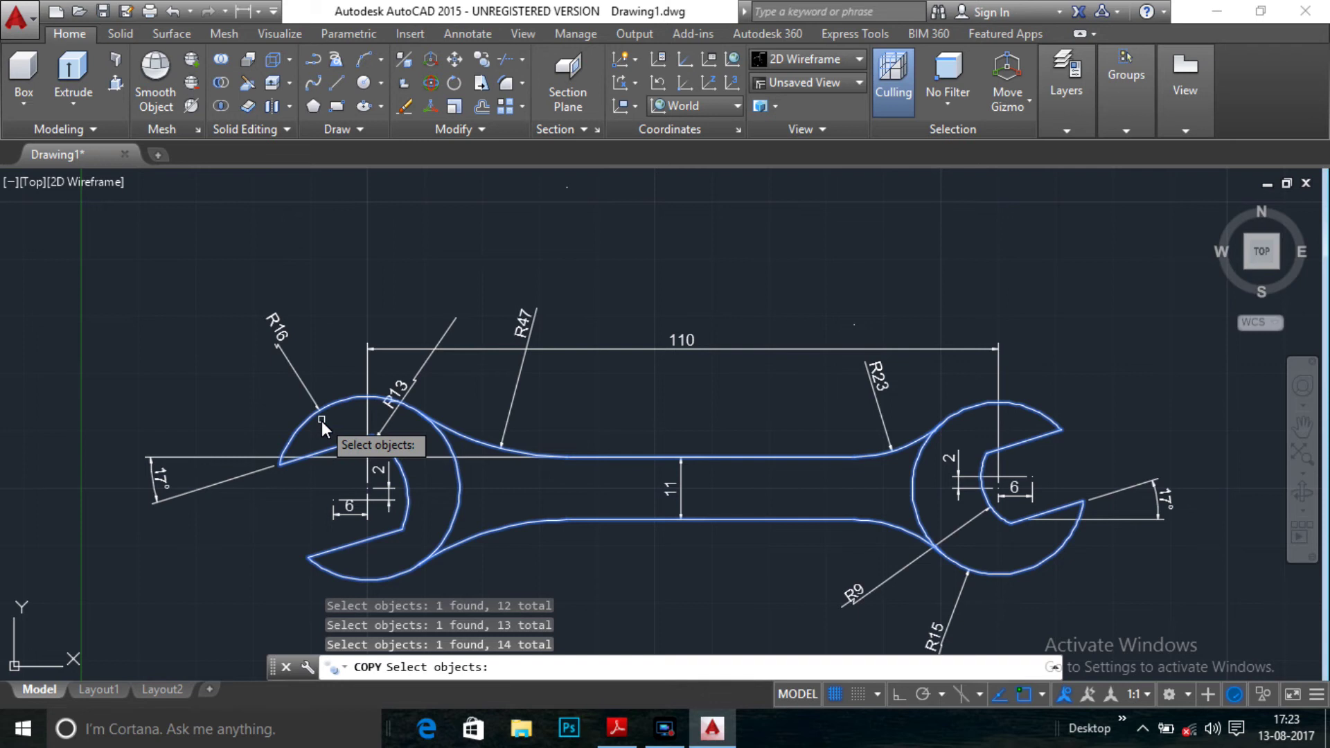
key(Return)
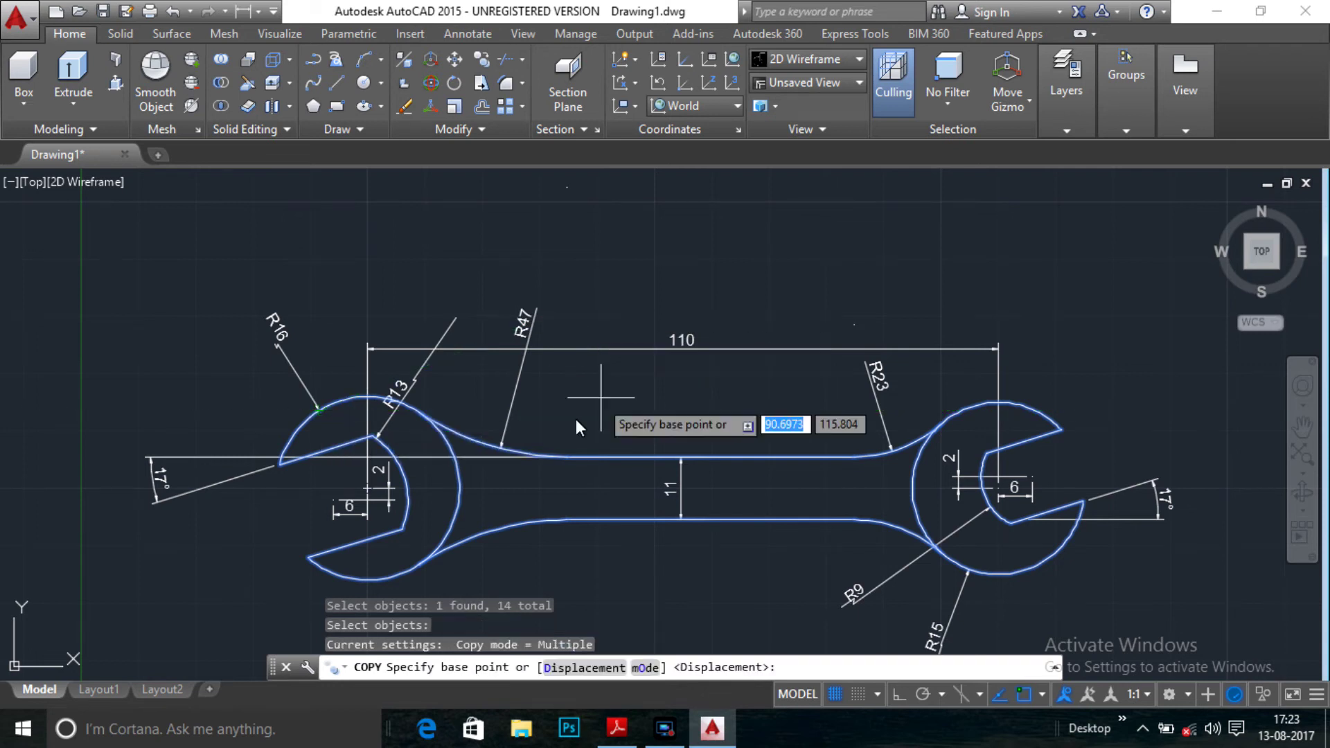
- Place the outline copy above the drawing from an outline endpoint base point
click(680, 461)
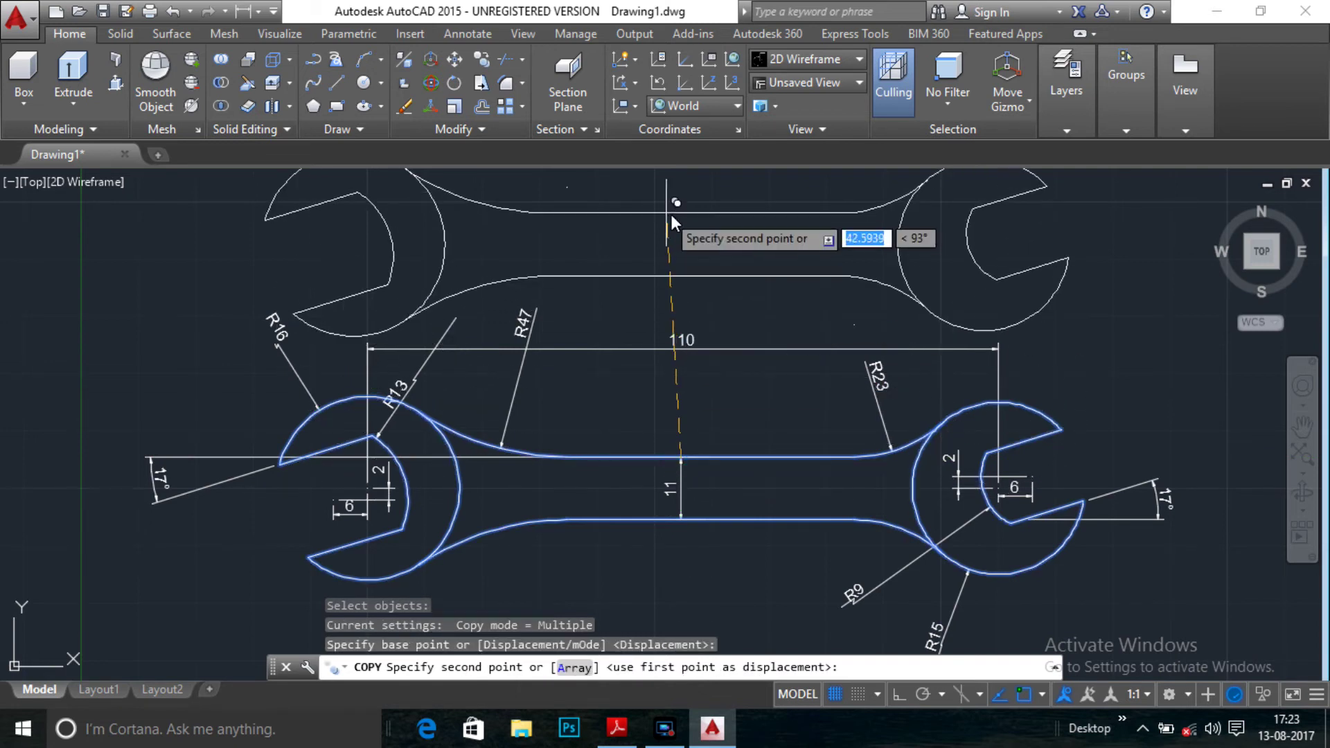
scroll(679, 356, down, 3)
scroll(677, 254, up, 2)
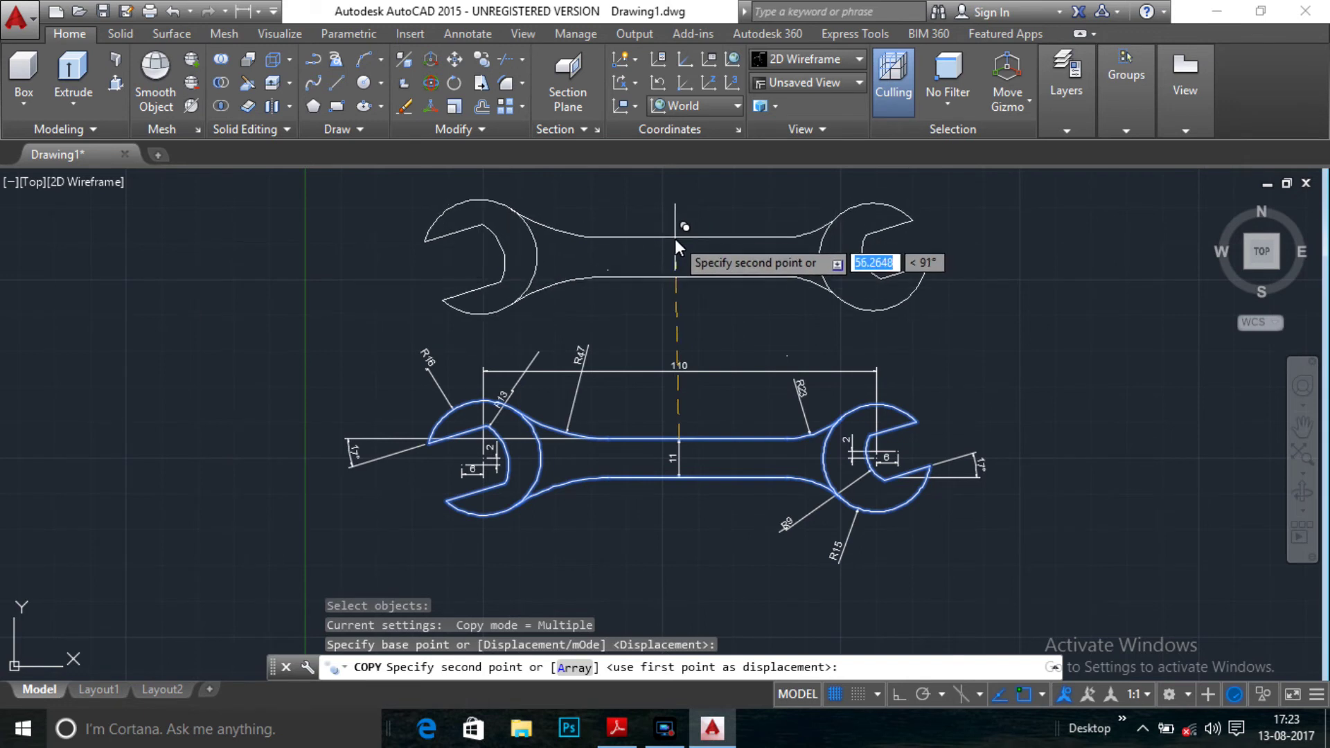
click(680, 227)
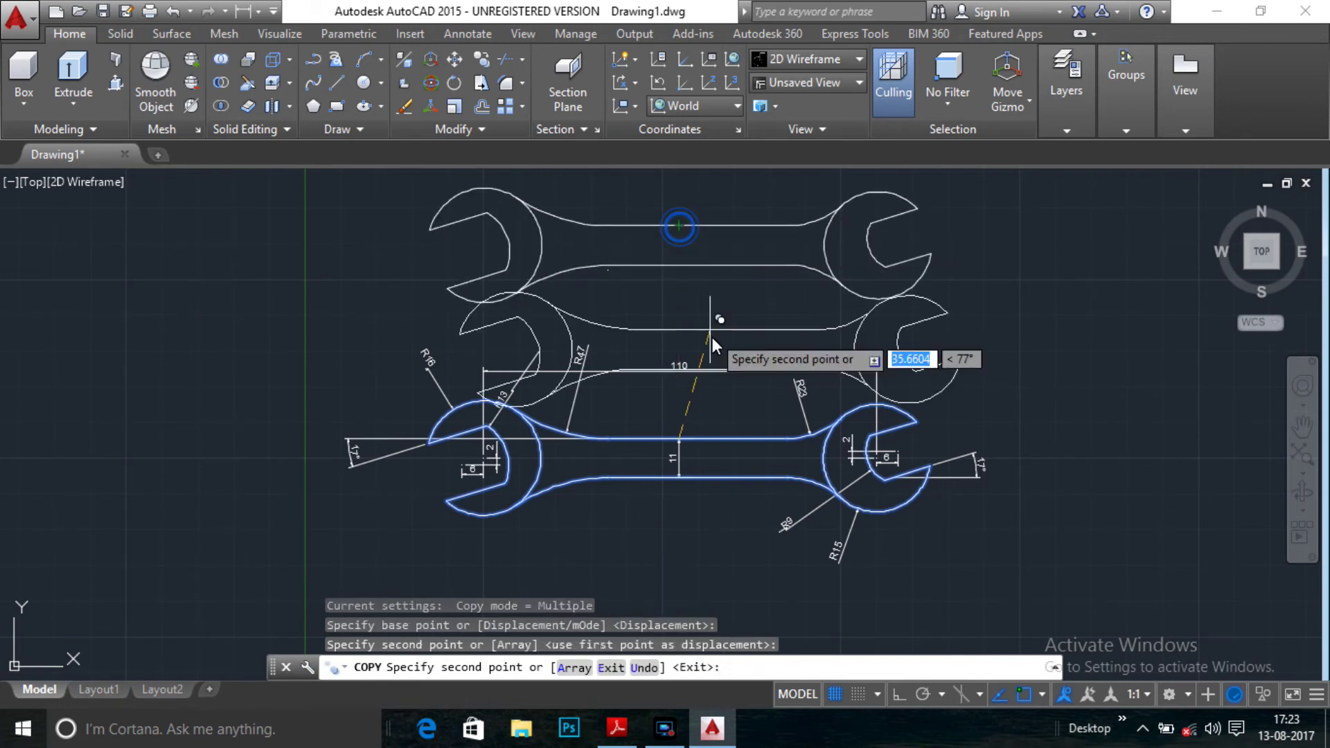
scroll(712, 345, down, 2)
key(Escape)
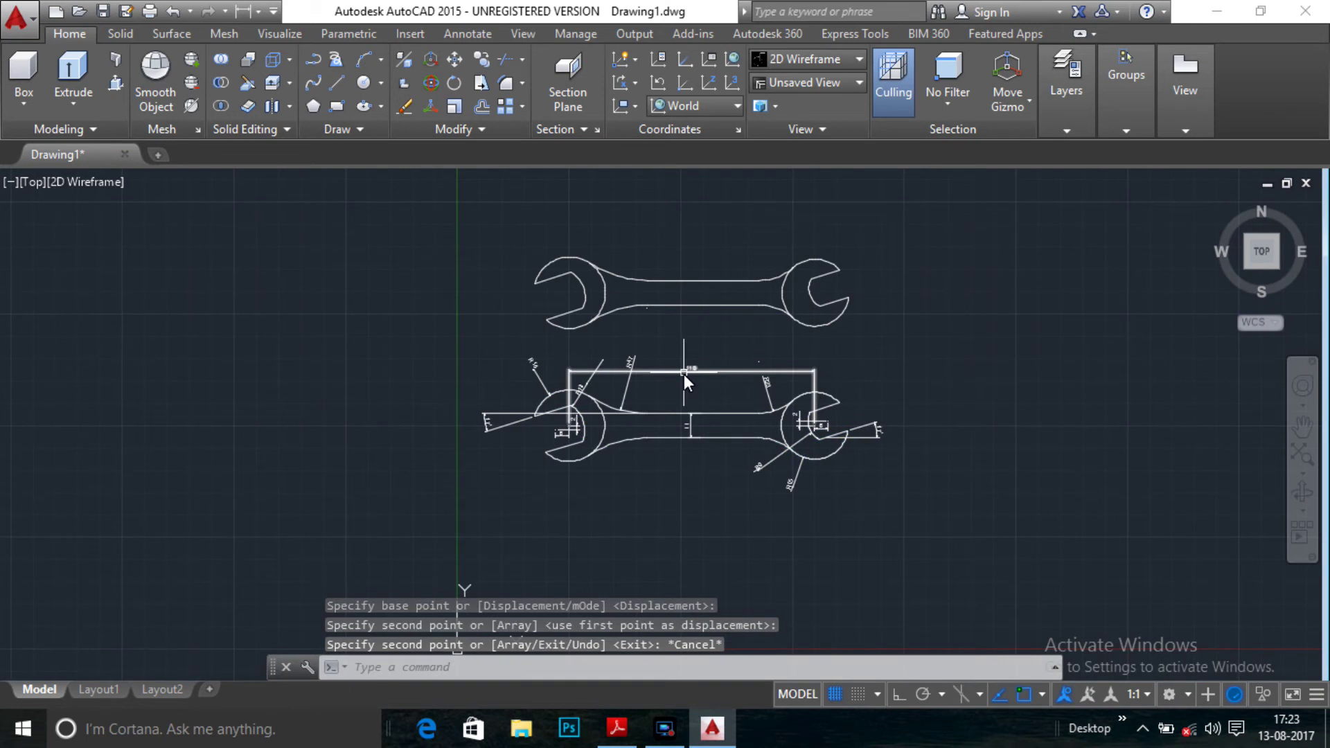
scroll(684, 374, up, 2)
scroll(673, 444, down, 2)
scroll(673, 340, up, 2)
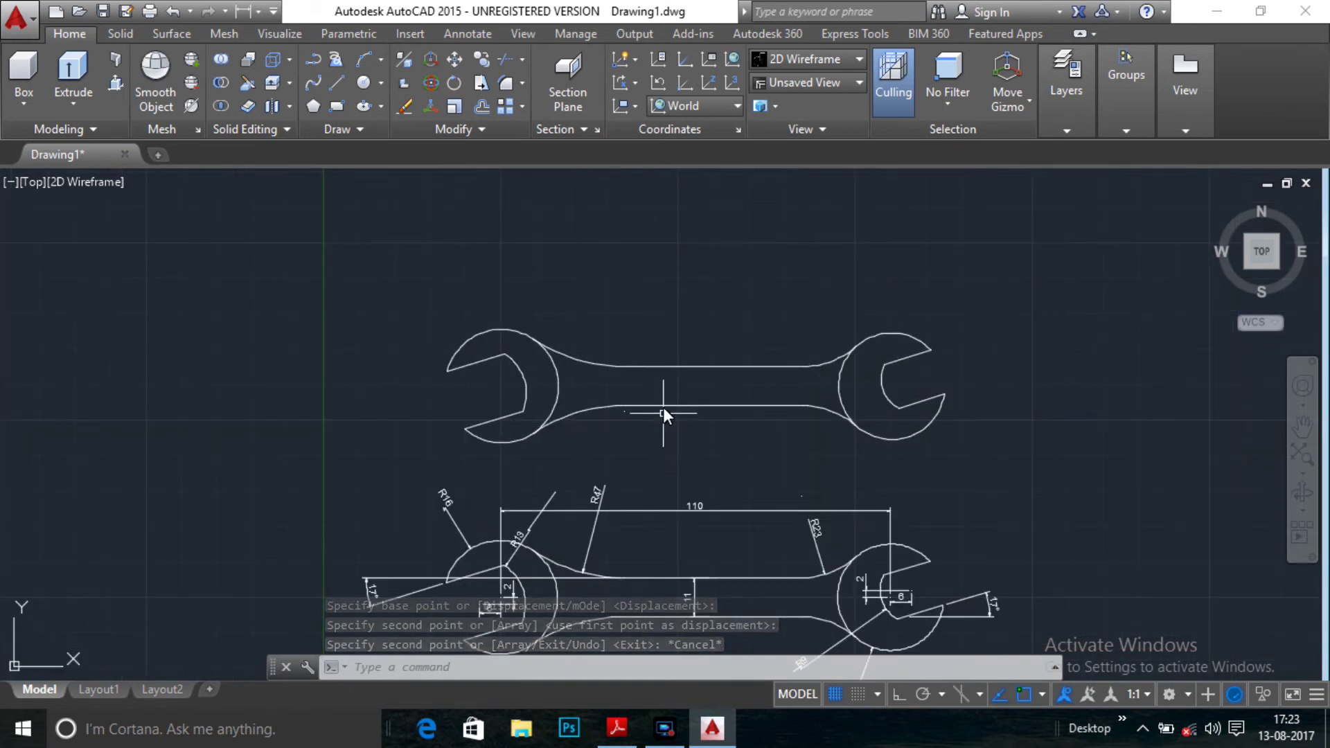
- Copy the upper wrench outline 35 units straight up with Ortho on
key(Return)
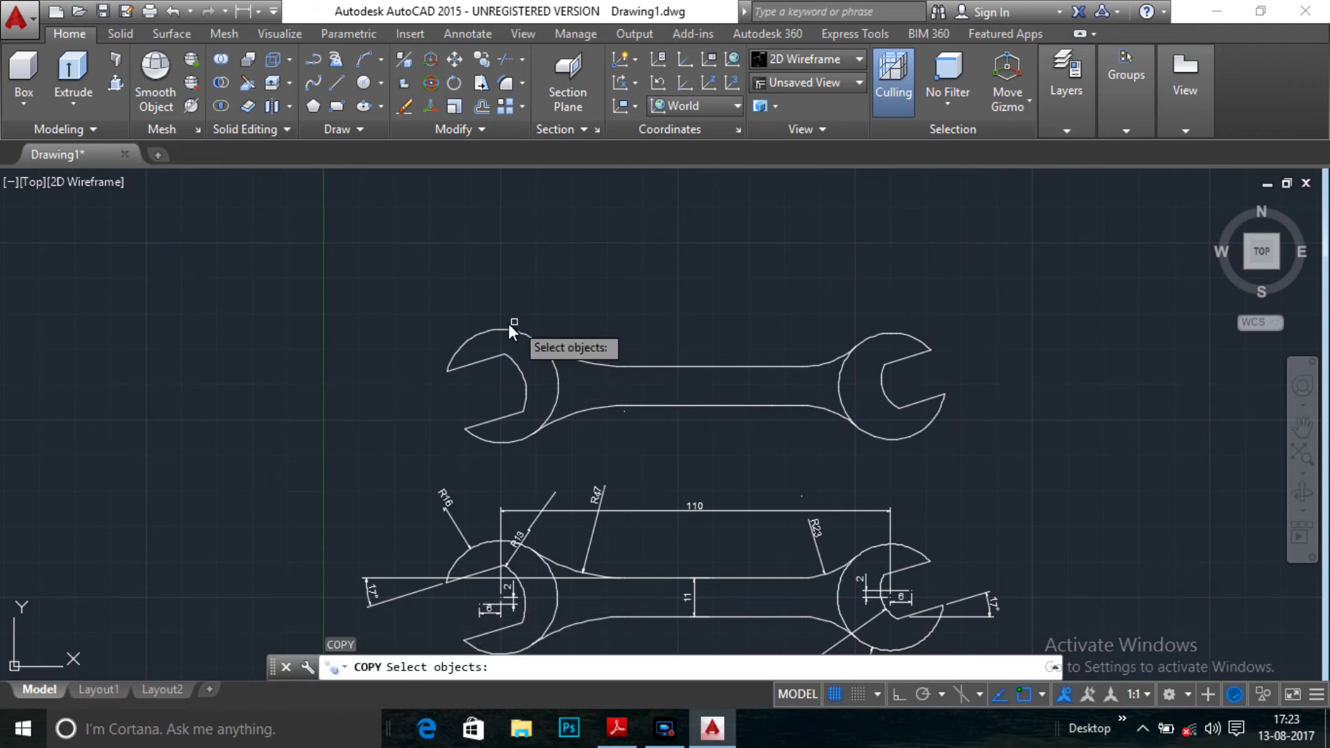
drag(429, 299, 610, 455)
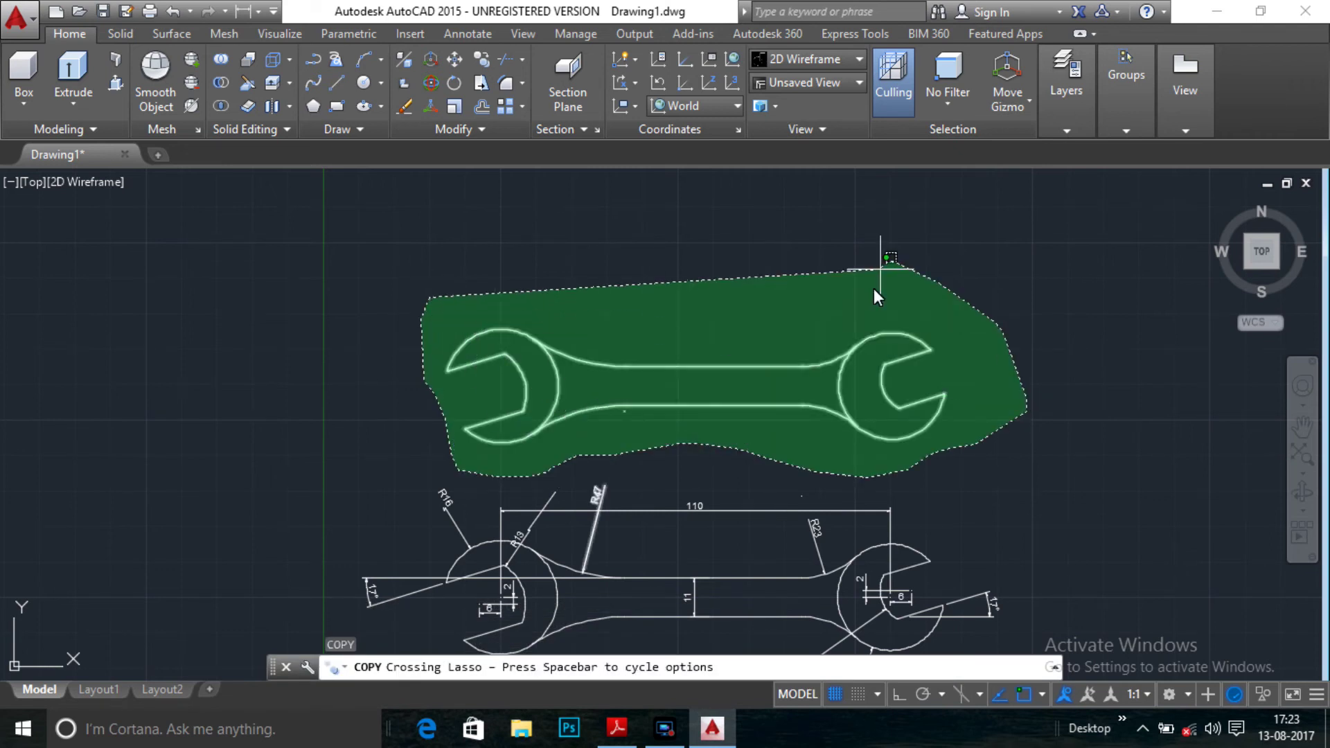
drag(620, 456, 870, 320)
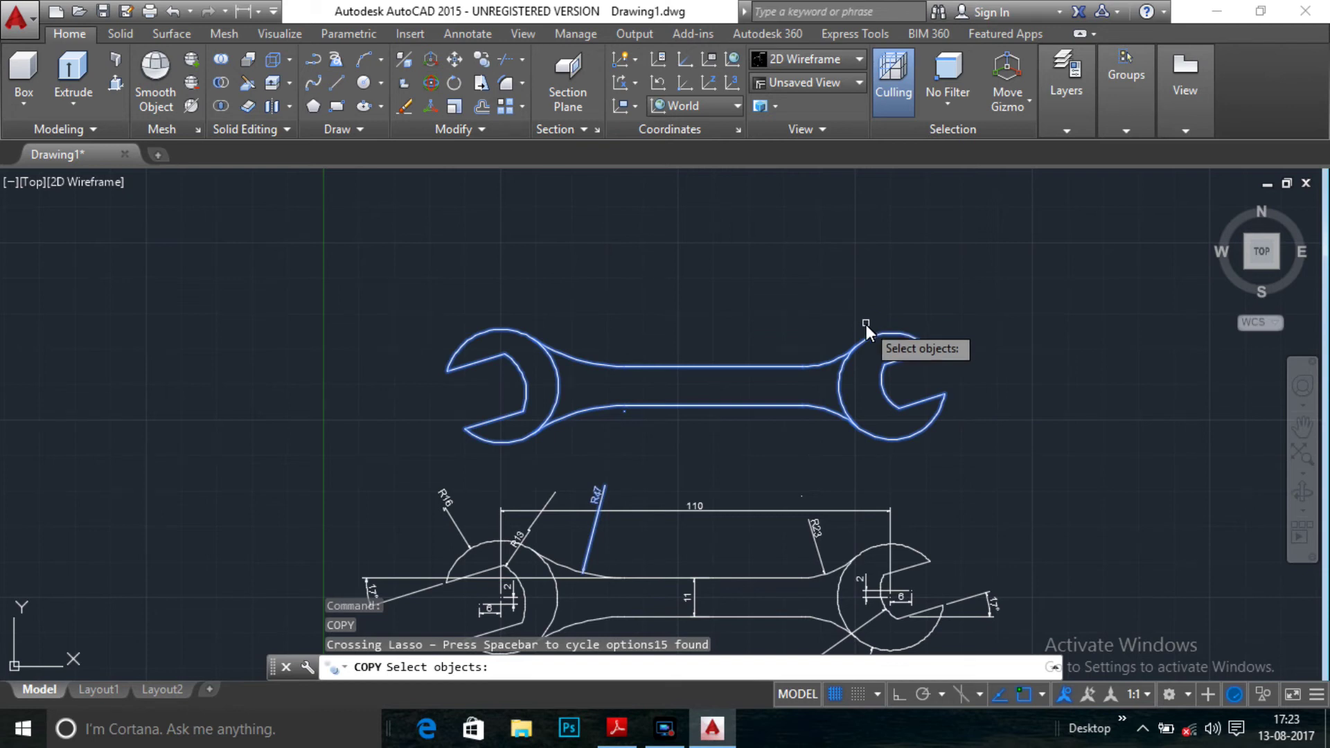
key(Return)
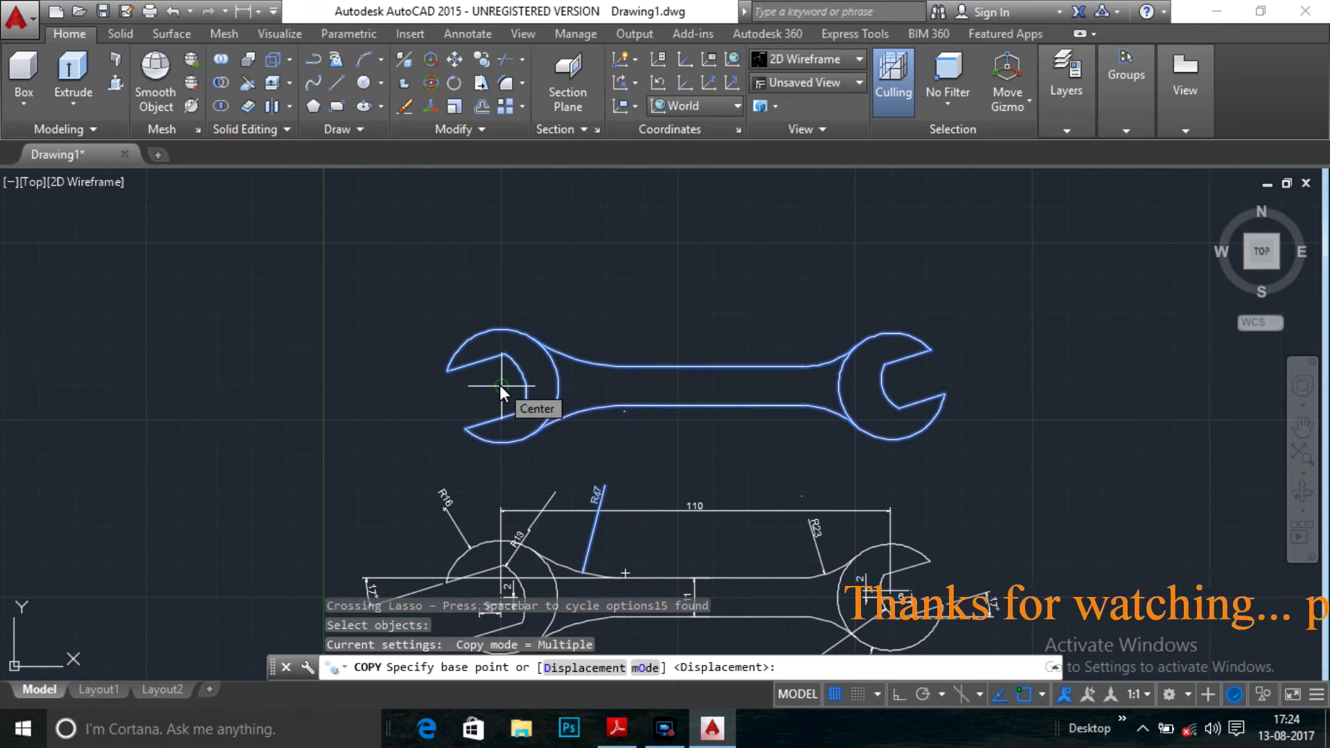
key(F8)
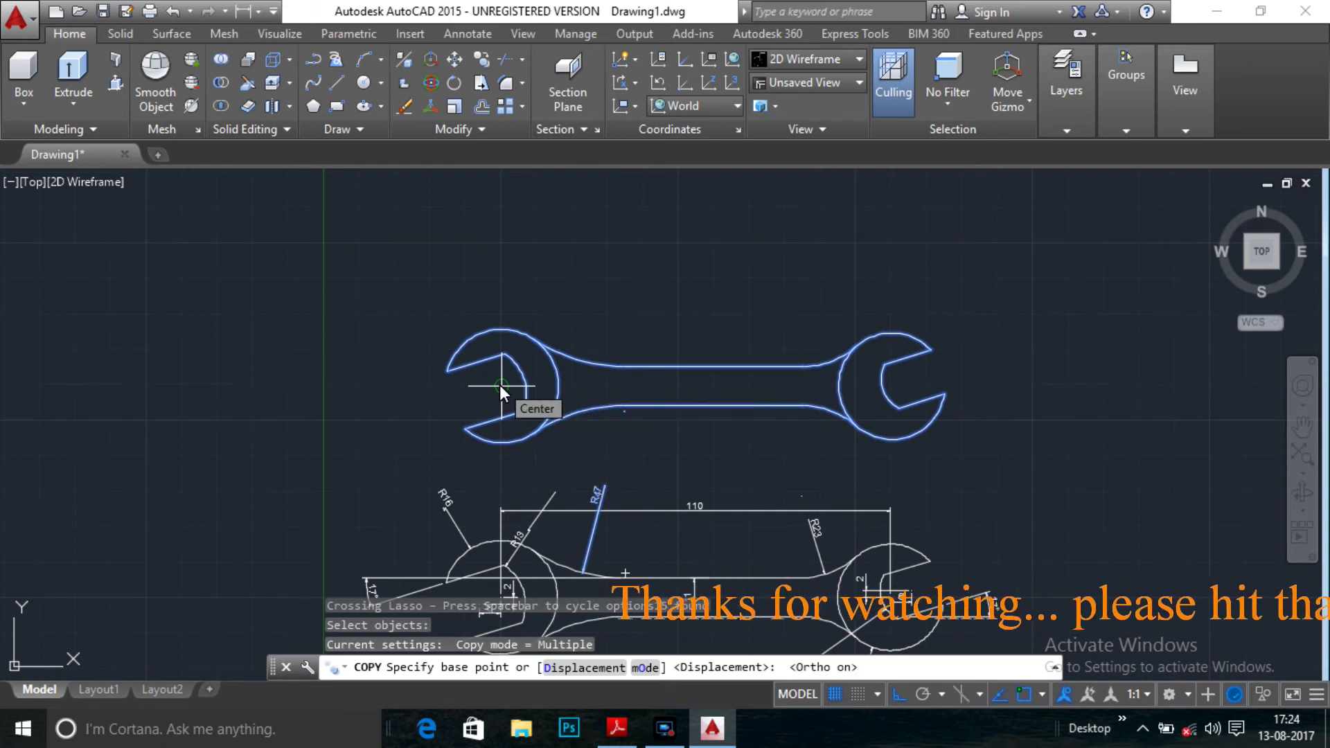
click(501, 384)
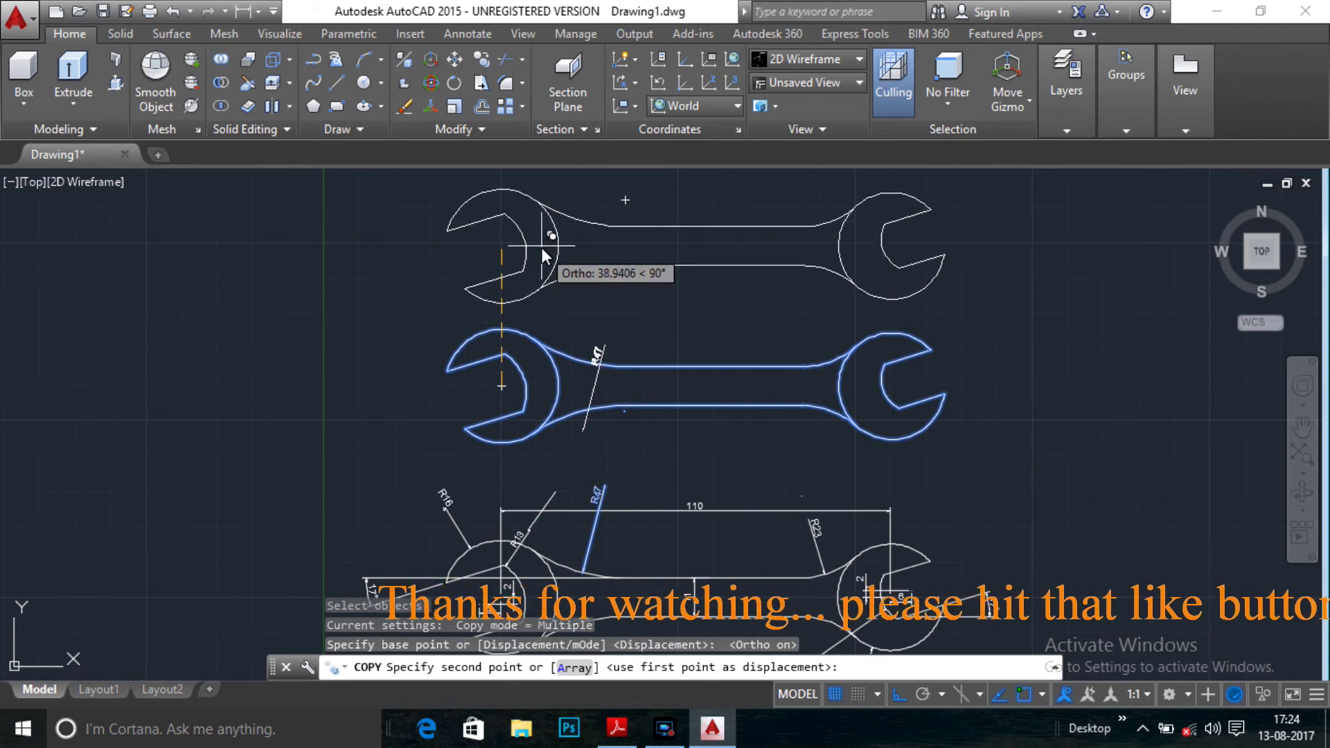
text(35)
key(Return)
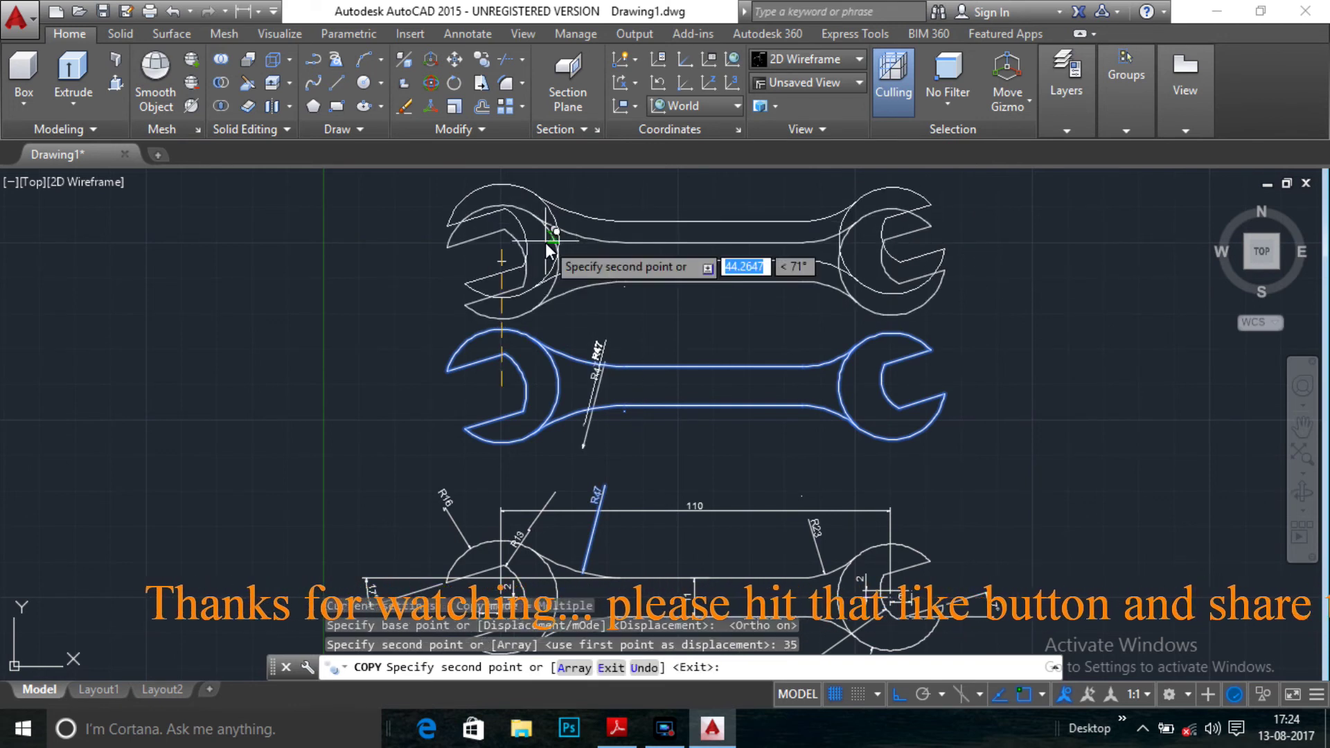
key(Escape)
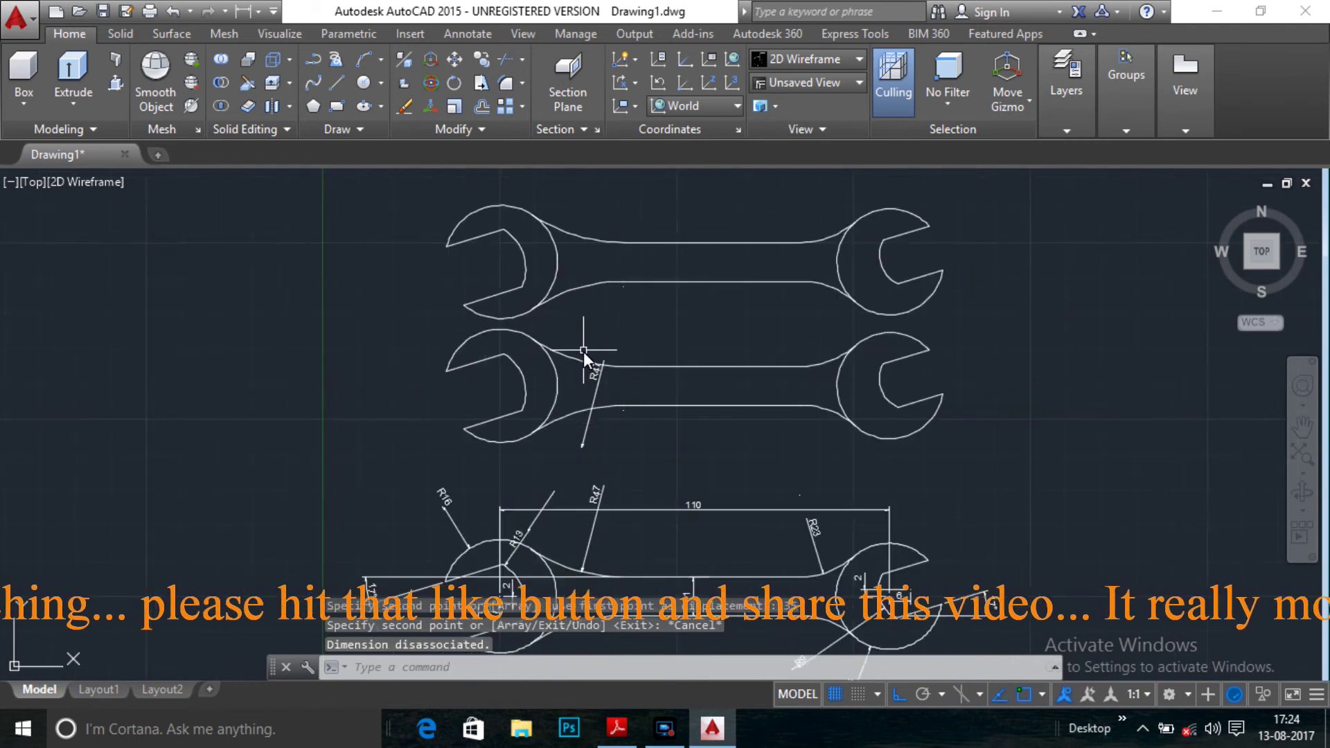
- Erase the stray R47 dimension and the top wrench's six handle lines and arcs
click(584, 443)
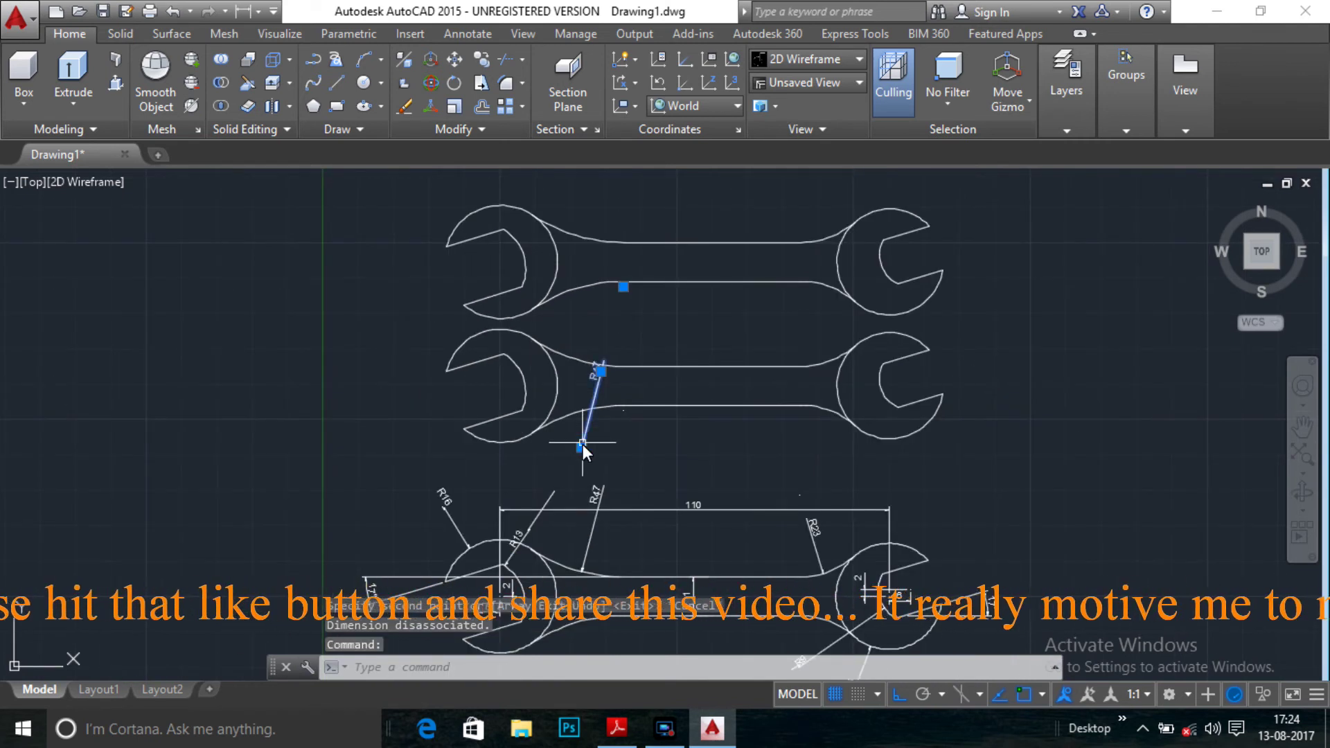
key(Delete)
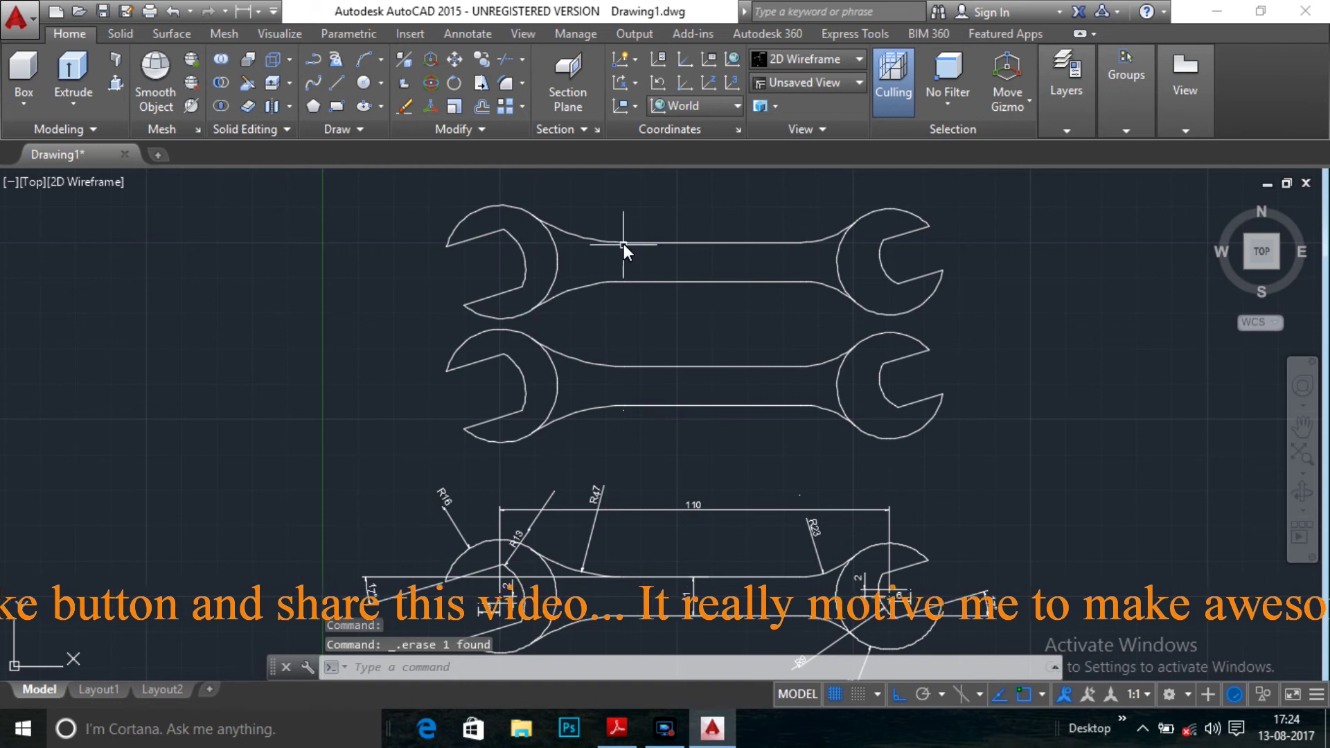
click(629, 244)
click(637, 283)
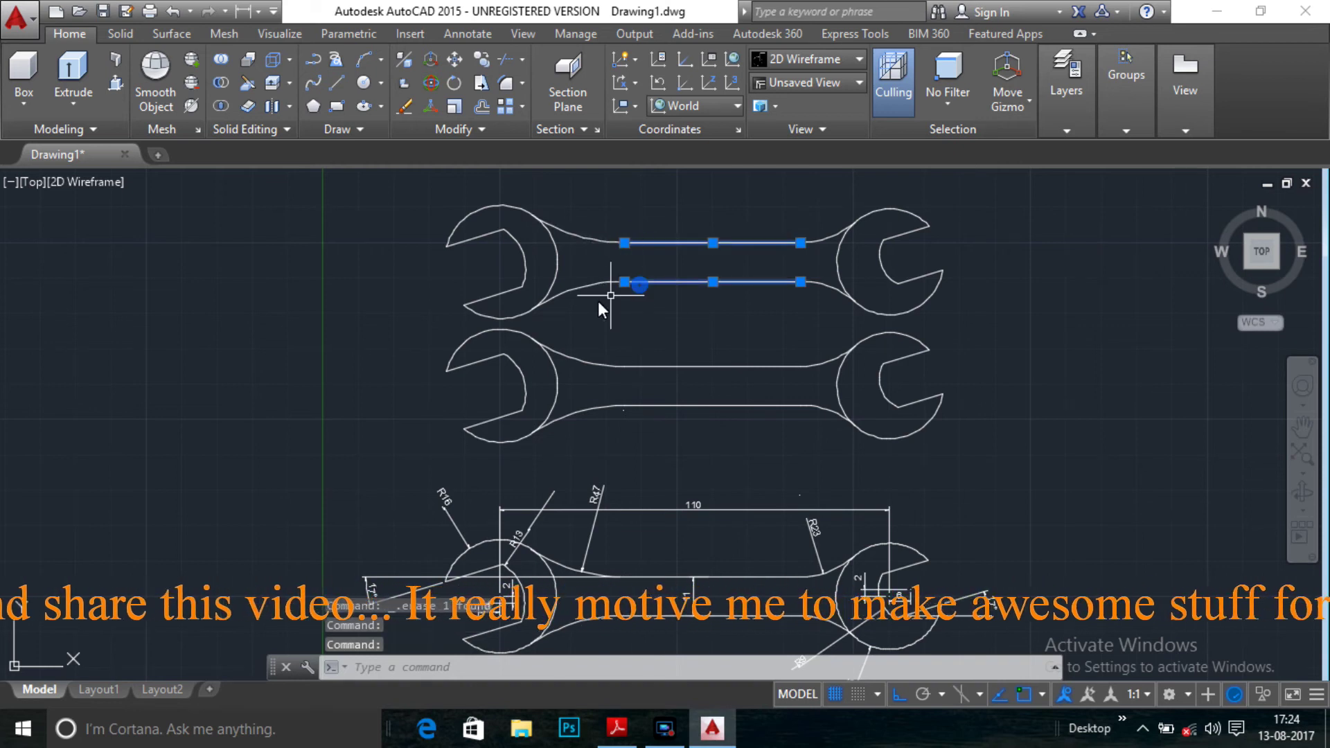
click(579, 289)
click(596, 241)
click(823, 239)
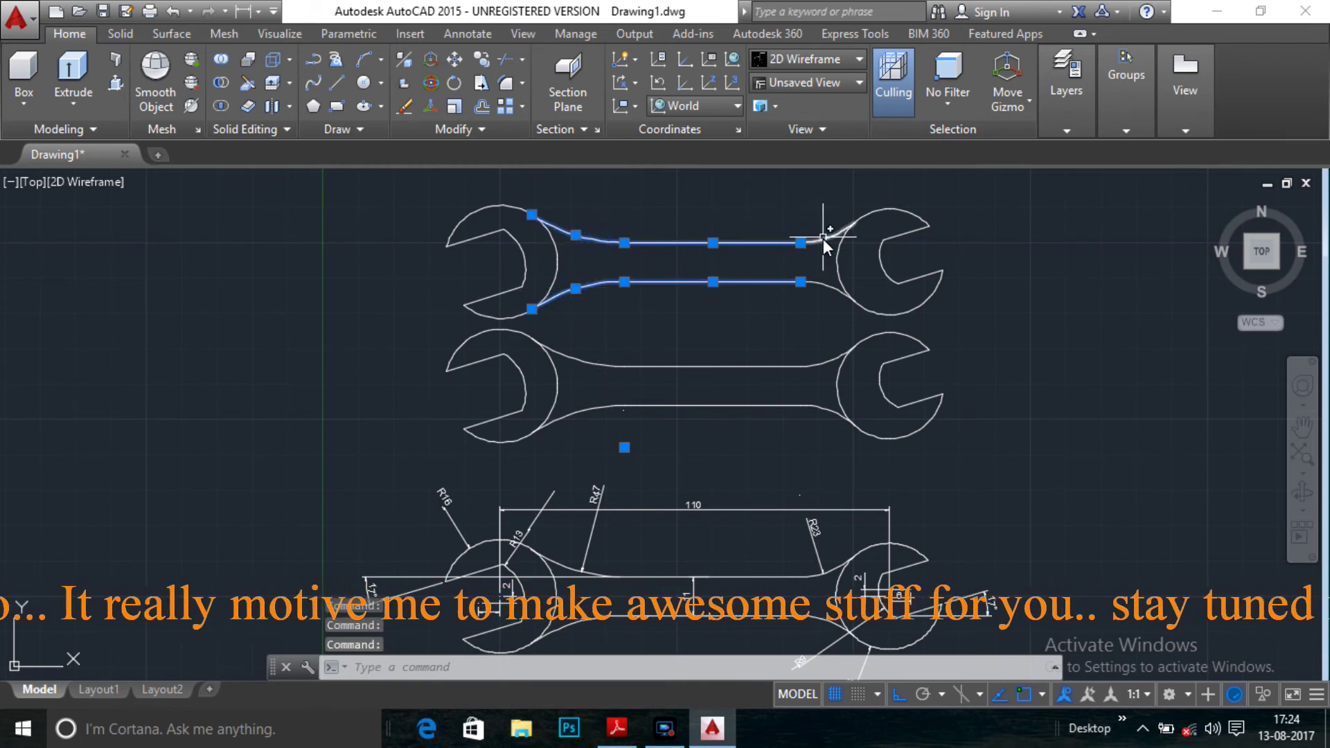
click(824, 286)
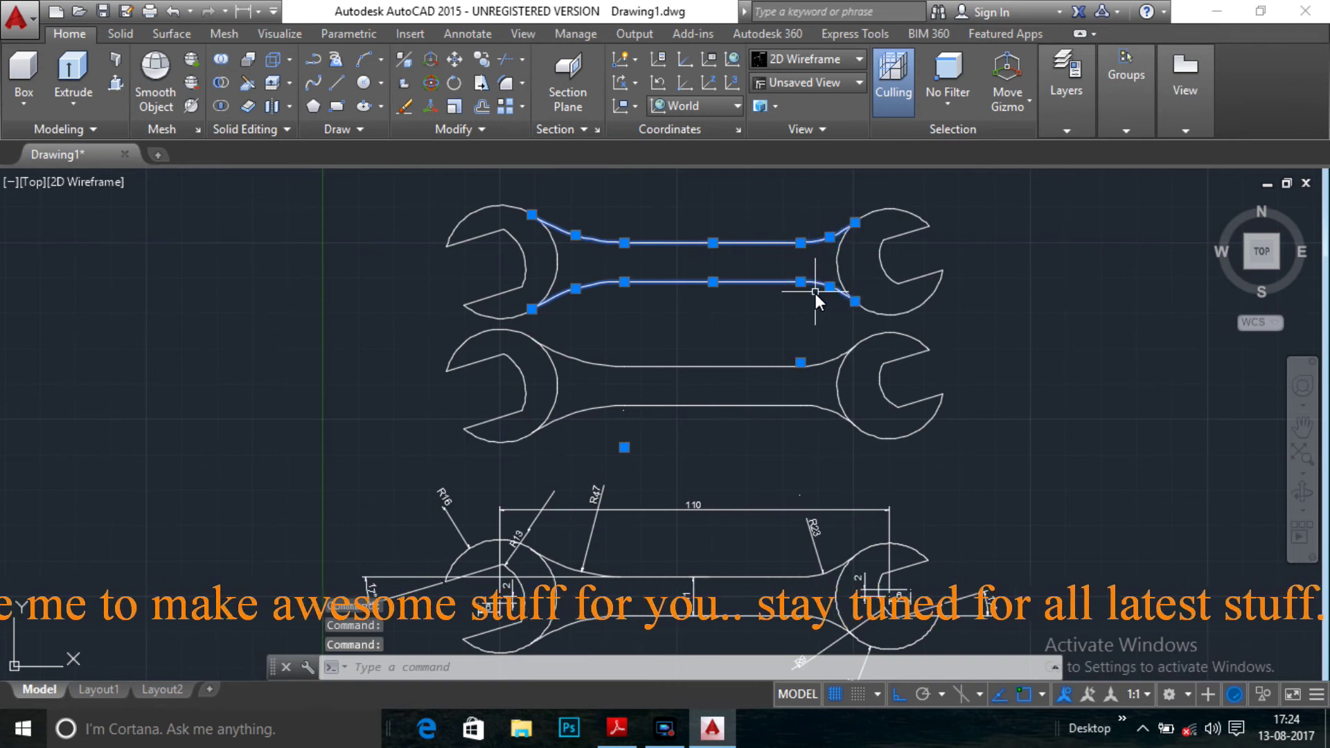
key(Delete)
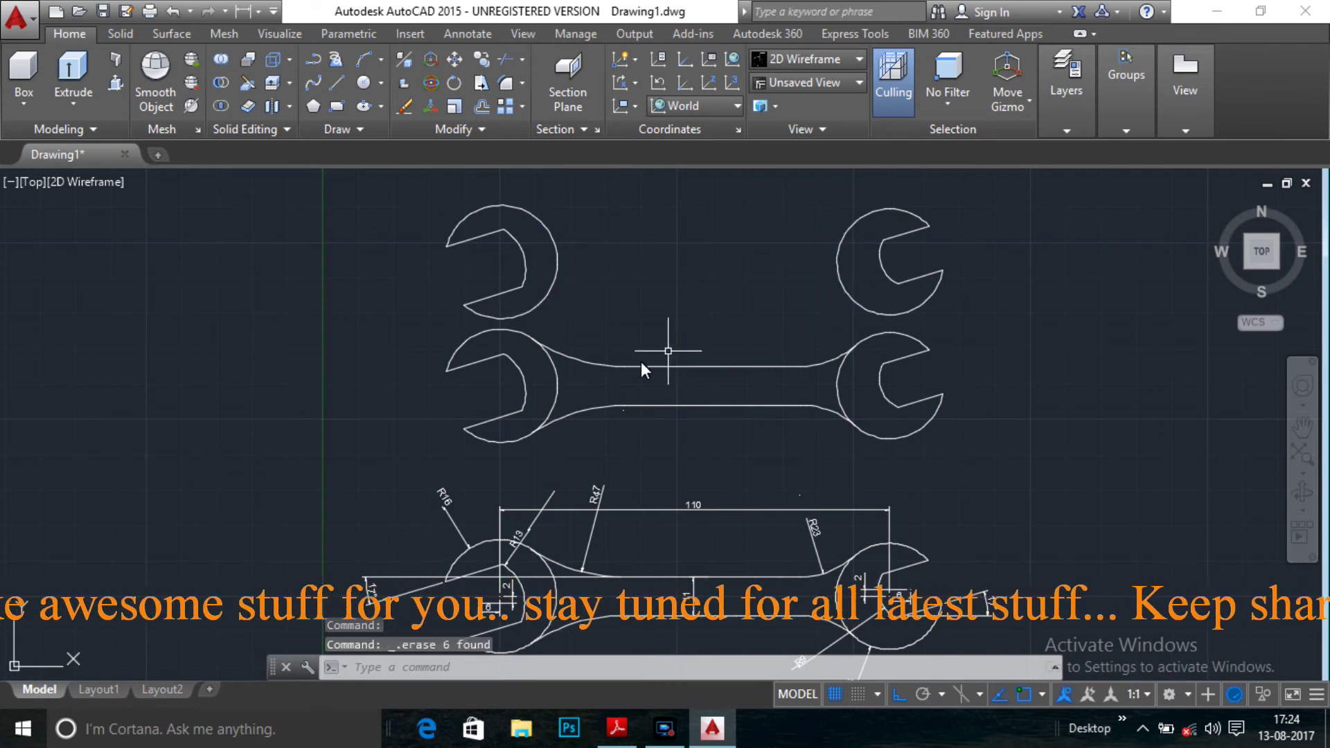
- Trim the arcs at both heads of the middle wrench copy
text(tr)
key(Return)
key(Return)
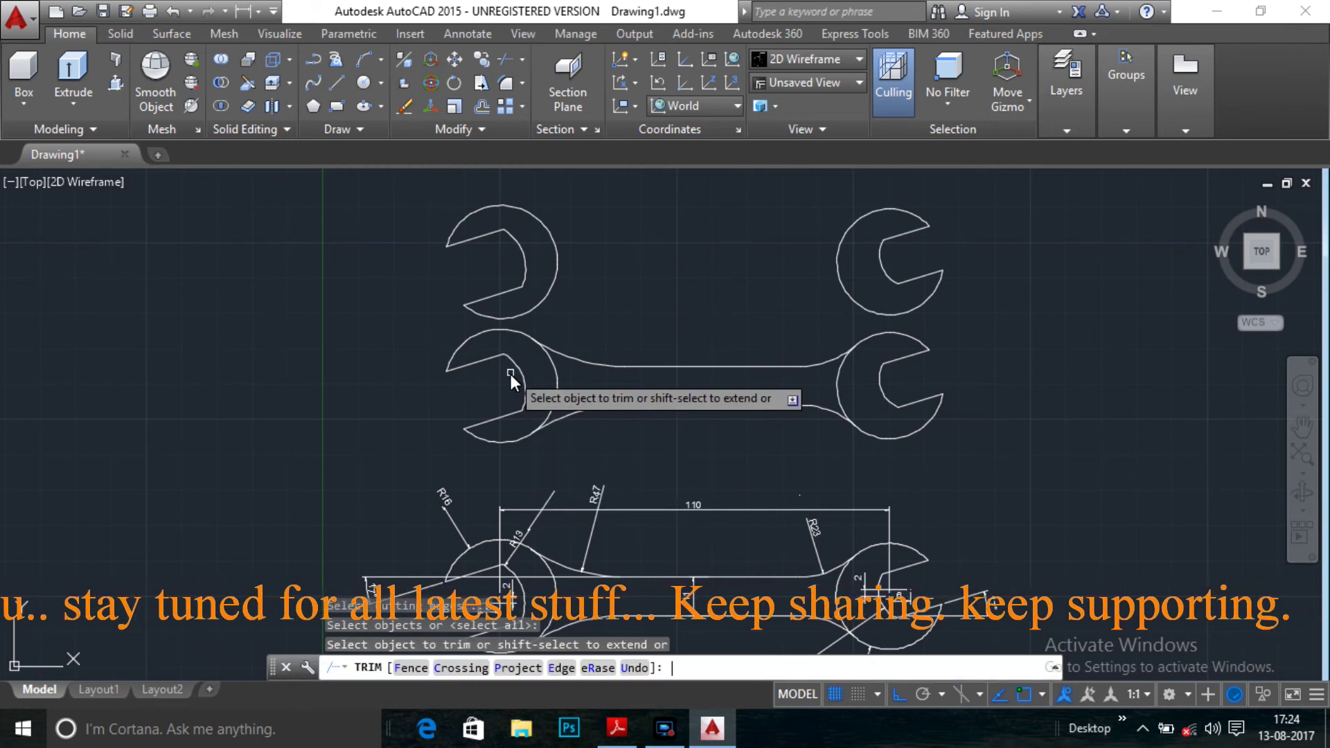
click(508, 329)
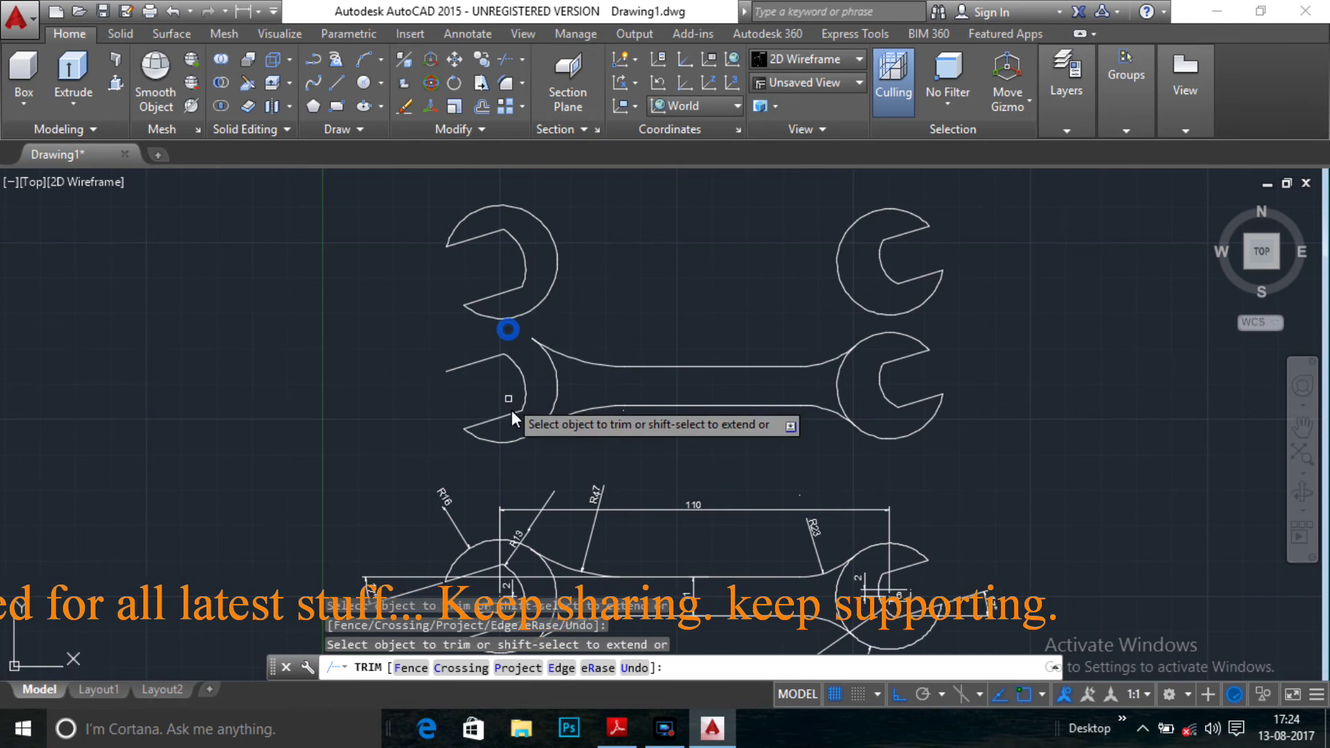
click(525, 443)
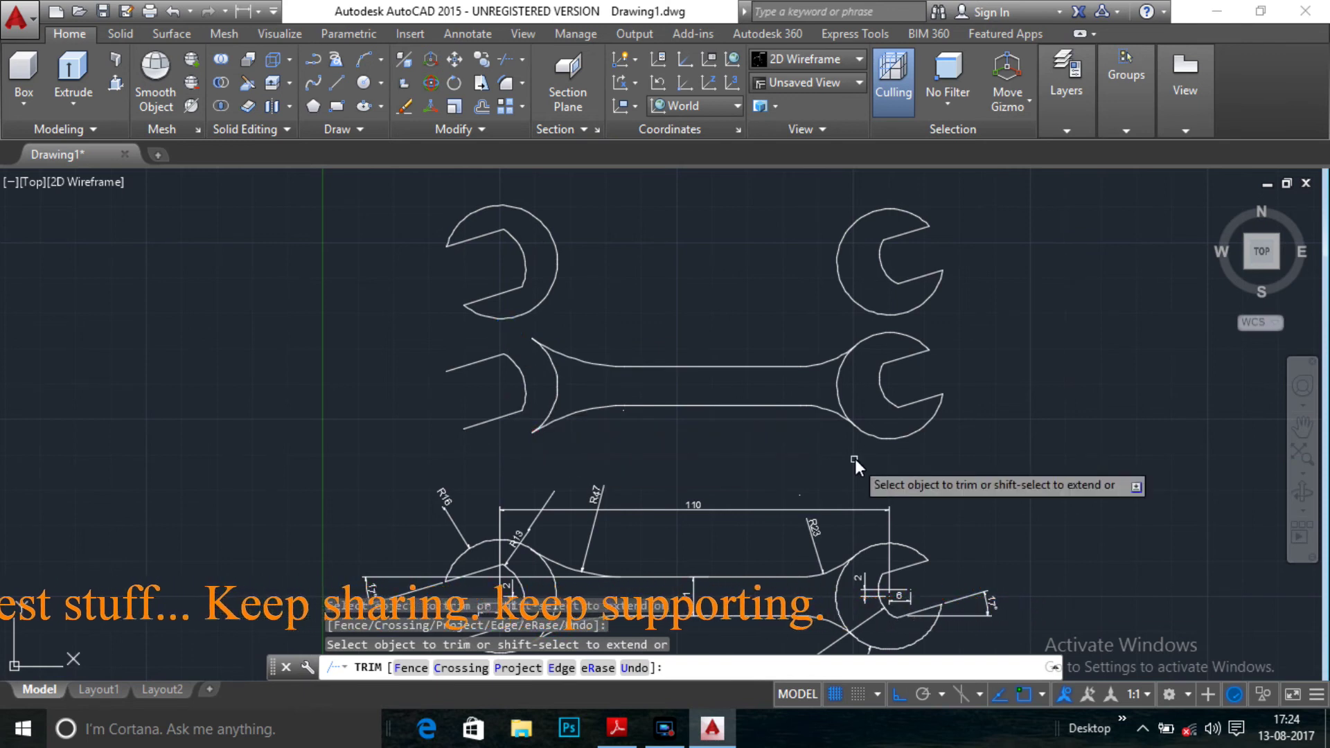
click(878, 437)
click(871, 340)
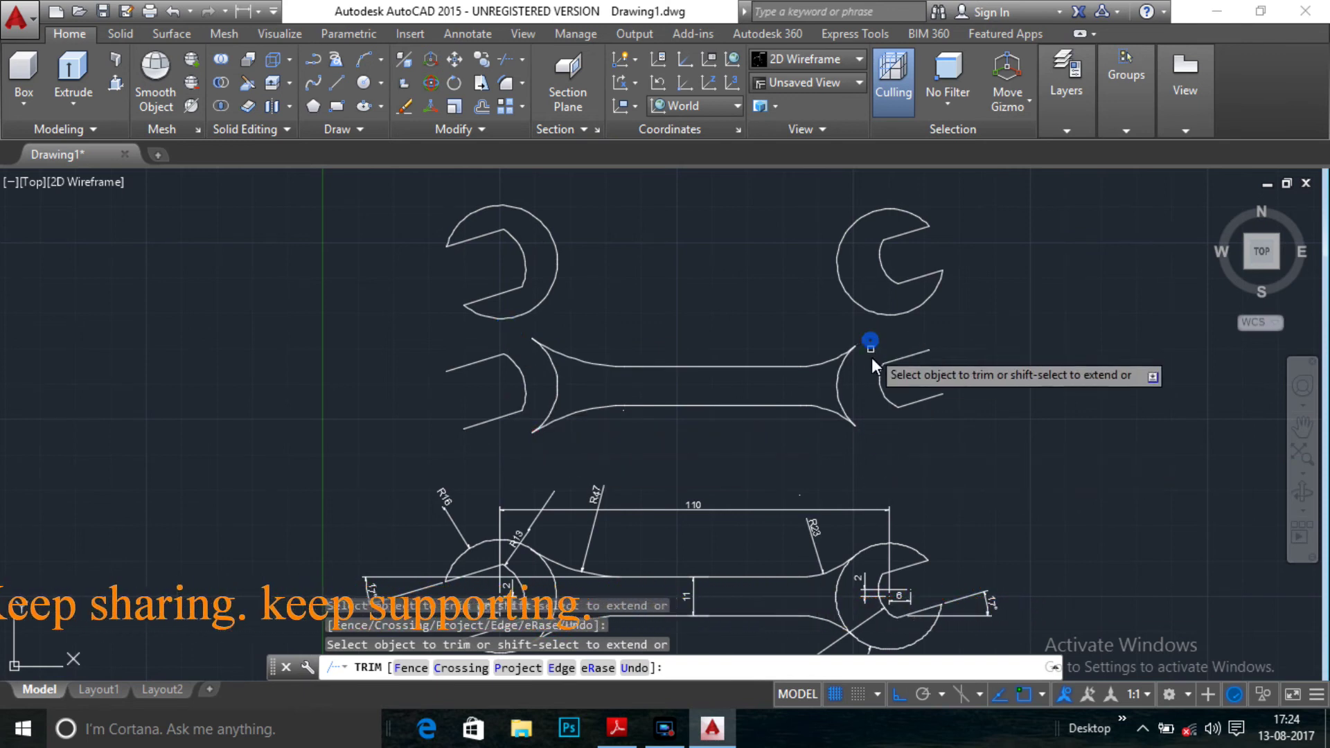
key(Escape)
- Erase the six leftover jaw lines and arcs at both handle ends
mouse_move(435, 347)
mouse_down()
mouse_move(528, 393)
mouse_move(523, 364)
mouse_up()
click(496, 361)
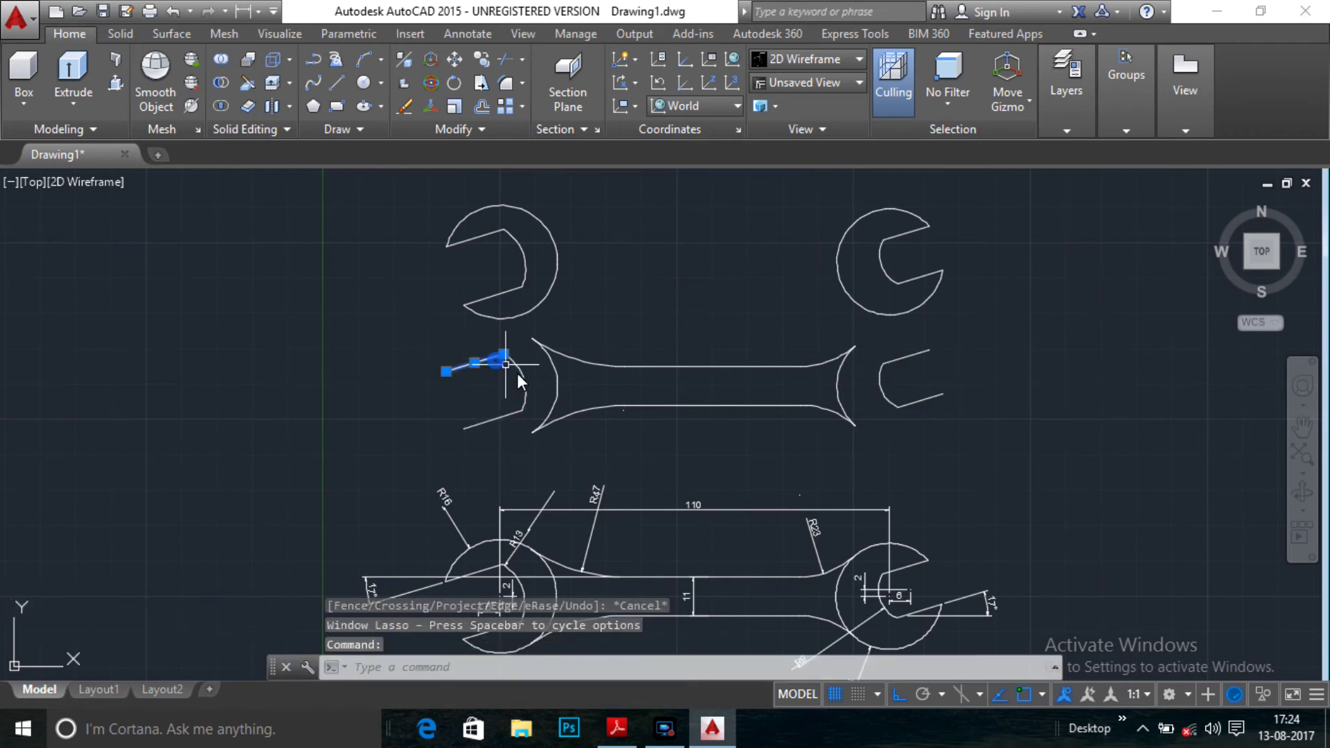
click(525, 391)
click(496, 421)
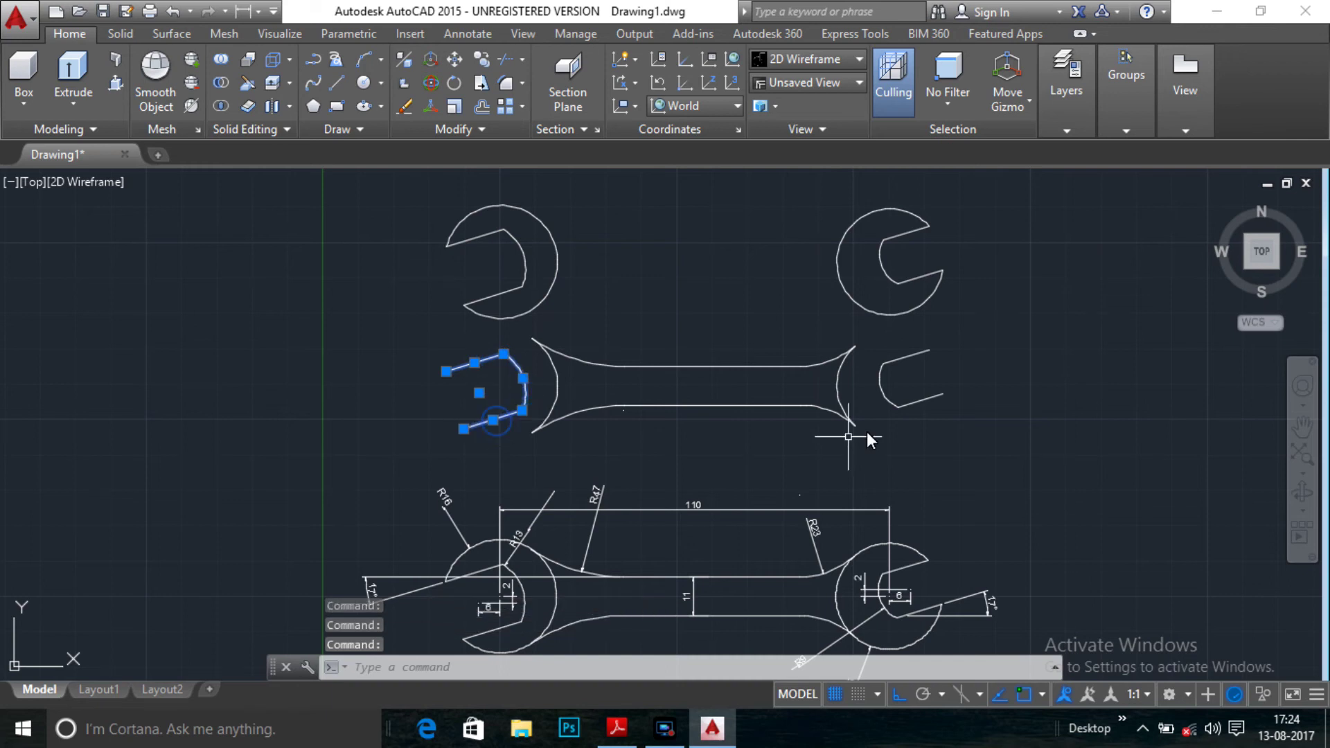
click(894, 404)
click(905, 356)
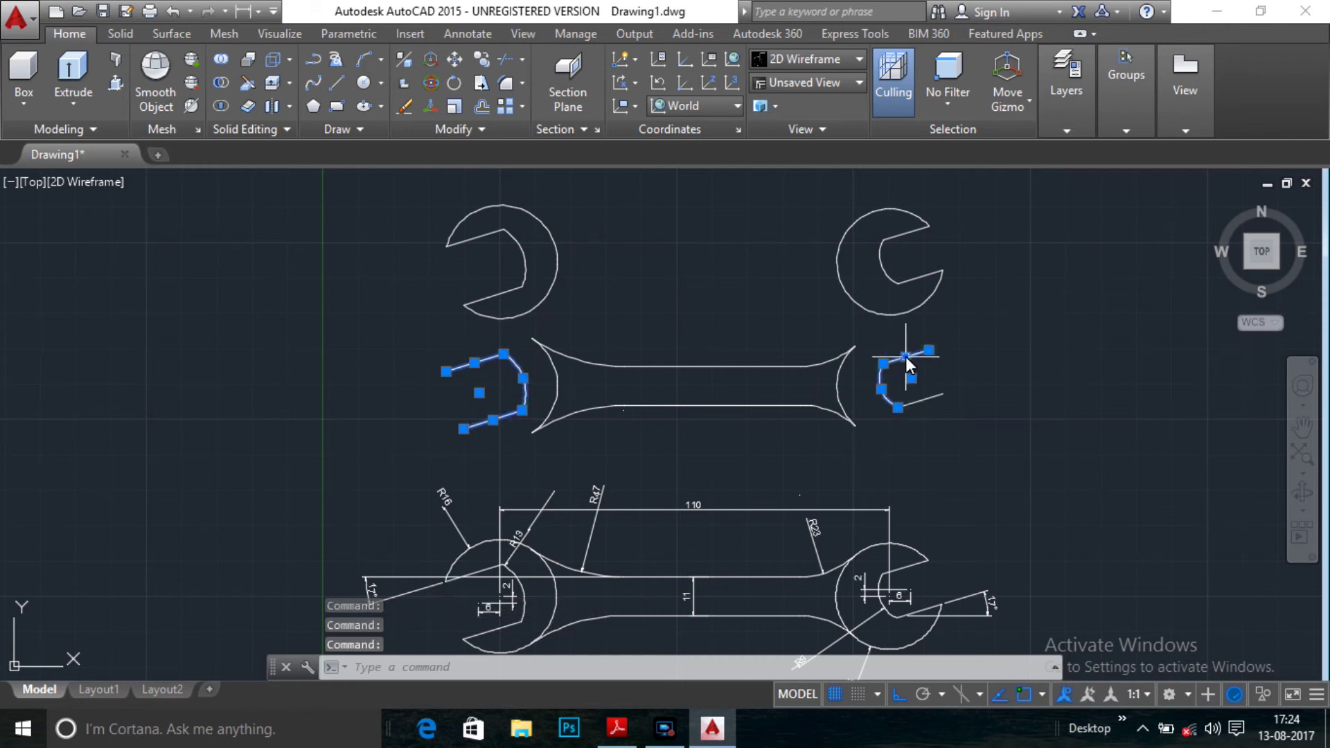
key(Delete)
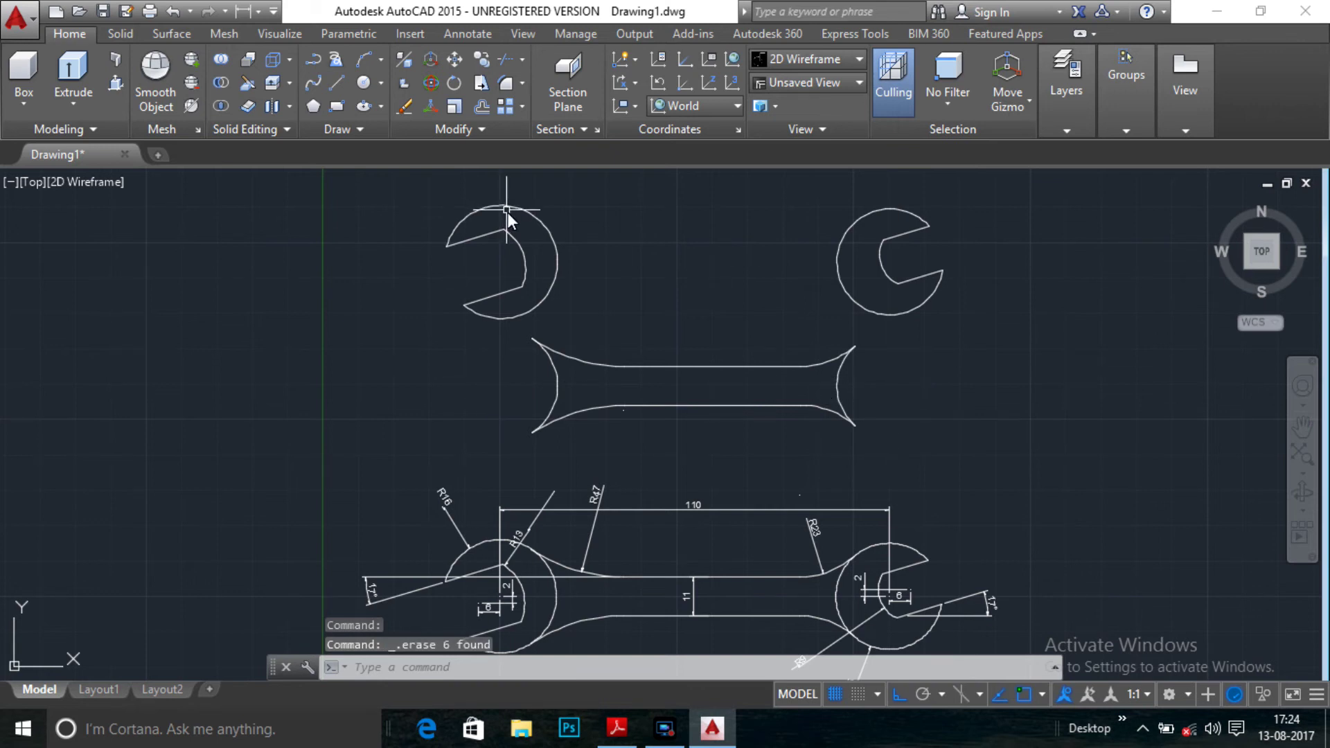
- JOIN all 16 outline pieces into three polylines: two heads and the handle
key(Escape)
drag(623, 312, 808, 448)
key(Escape)
text(J)
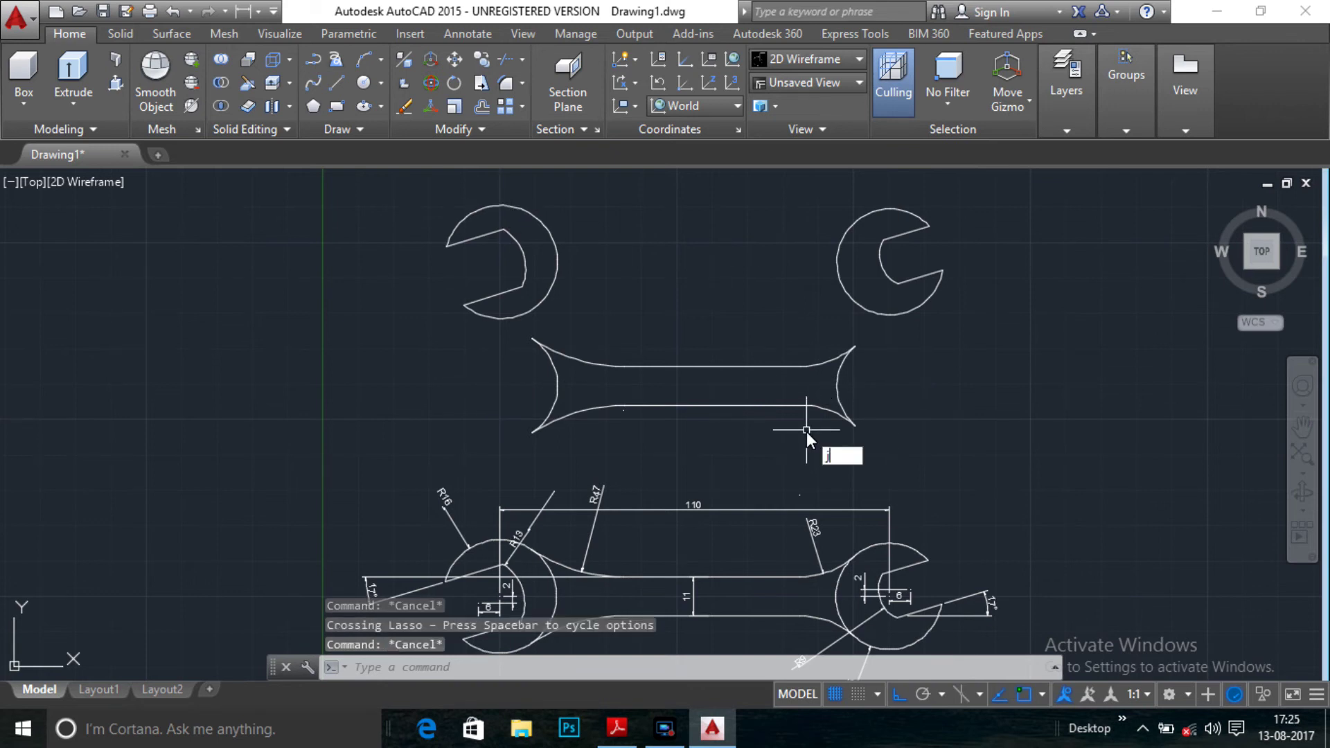
text(O)
key(Return)
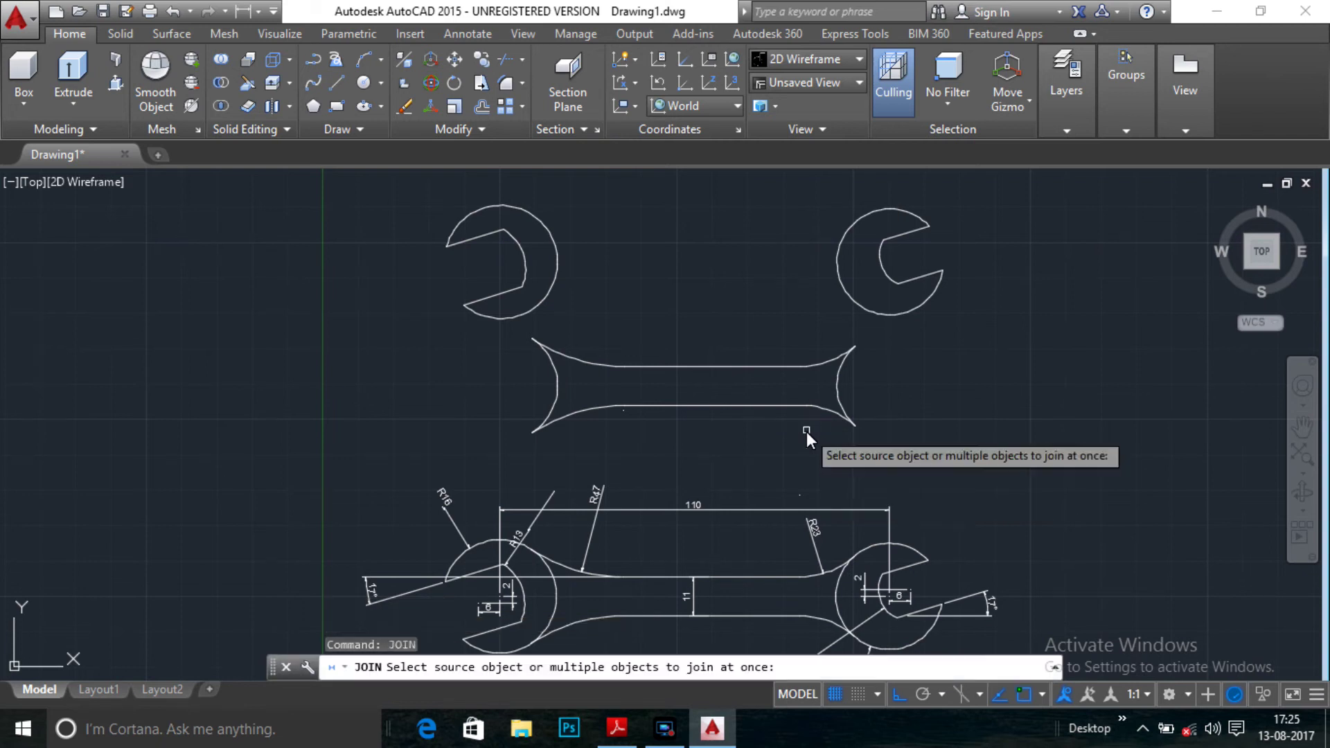
mouse_move(414, 175)
mouse_down()
mouse_move(454, 379)
mouse_move(579, 462)
mouse_move(750, 469)
mouse_move(980, 334)
mouse_move(1040, 178)
mouse_up()
key(Return)
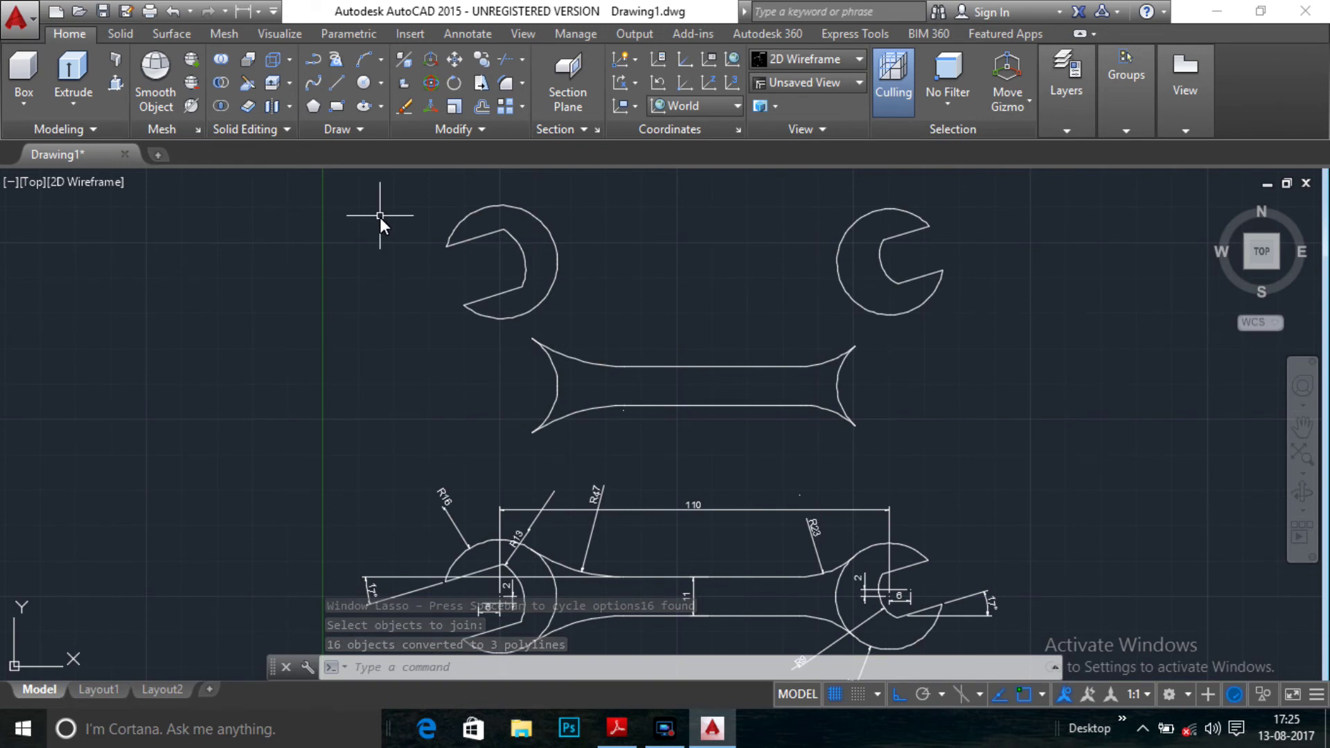
- Move both wrench heads 35 units down onto the handle ends
text(m)
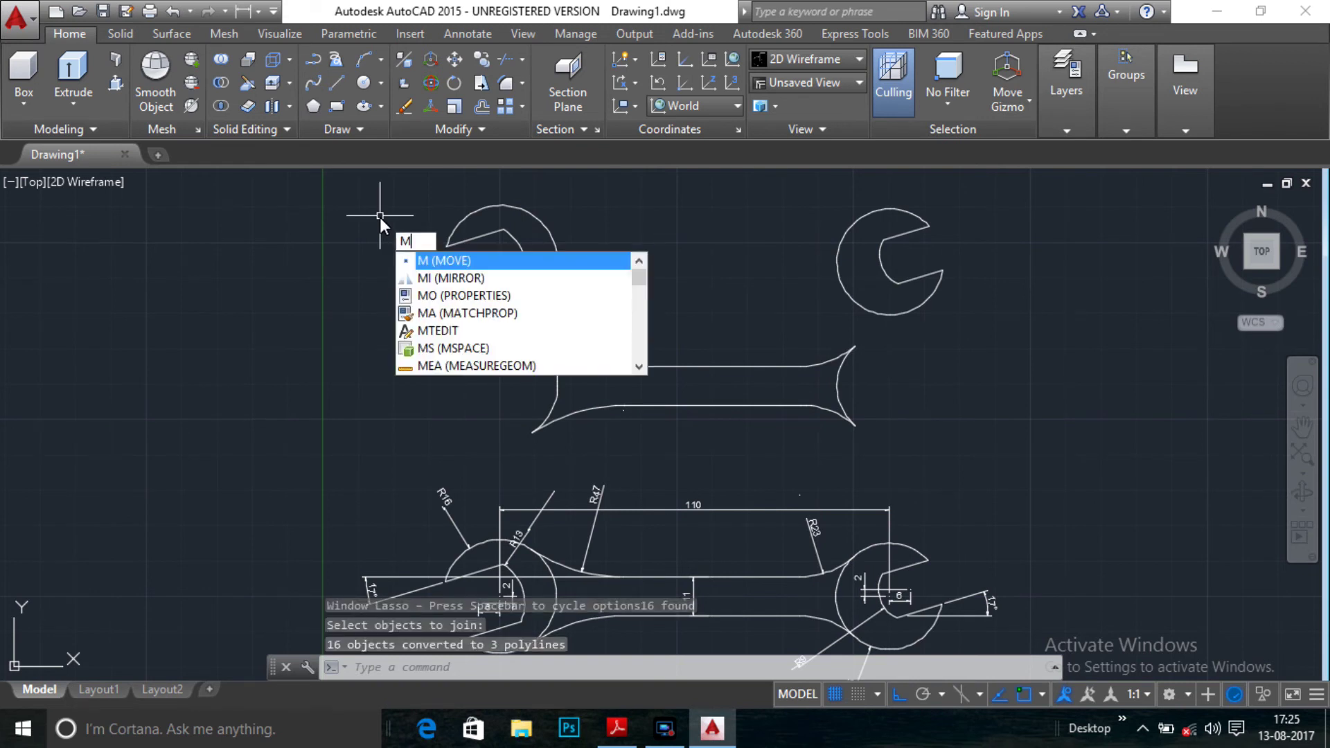
key(Return)
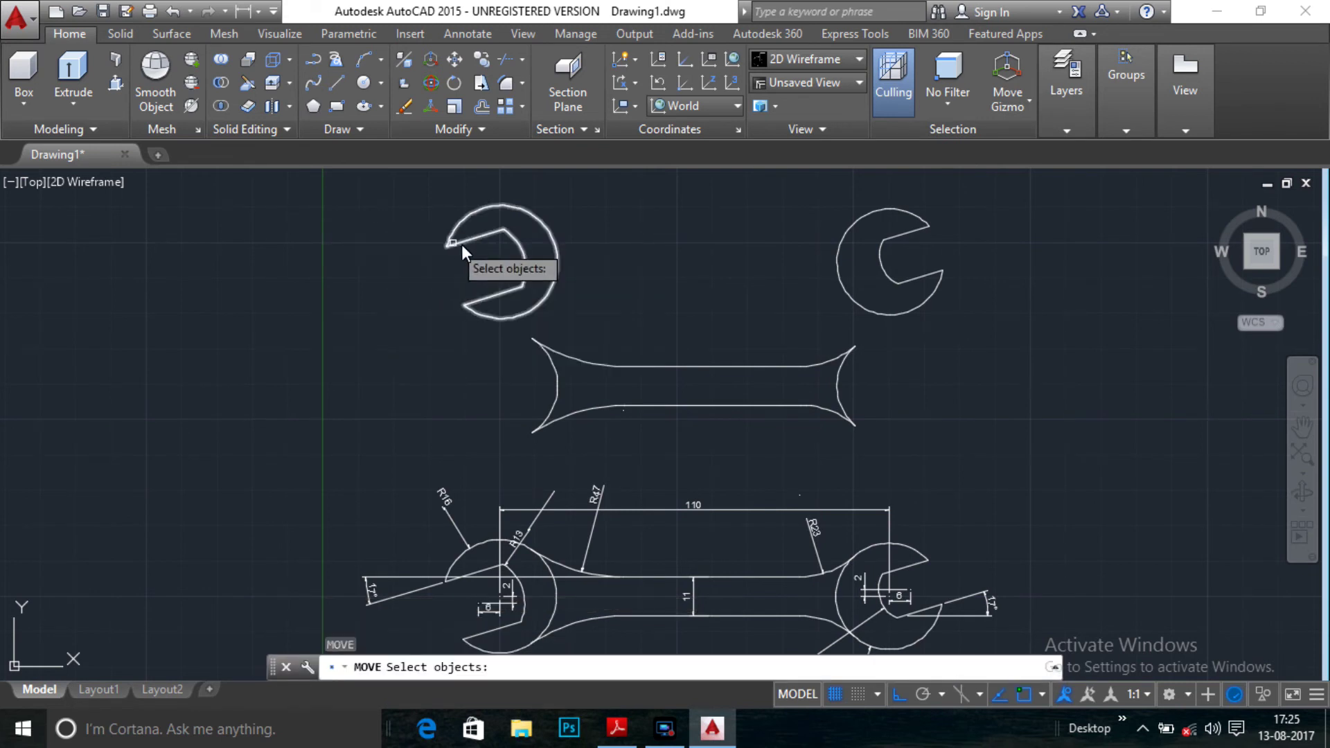
click(469, 240)
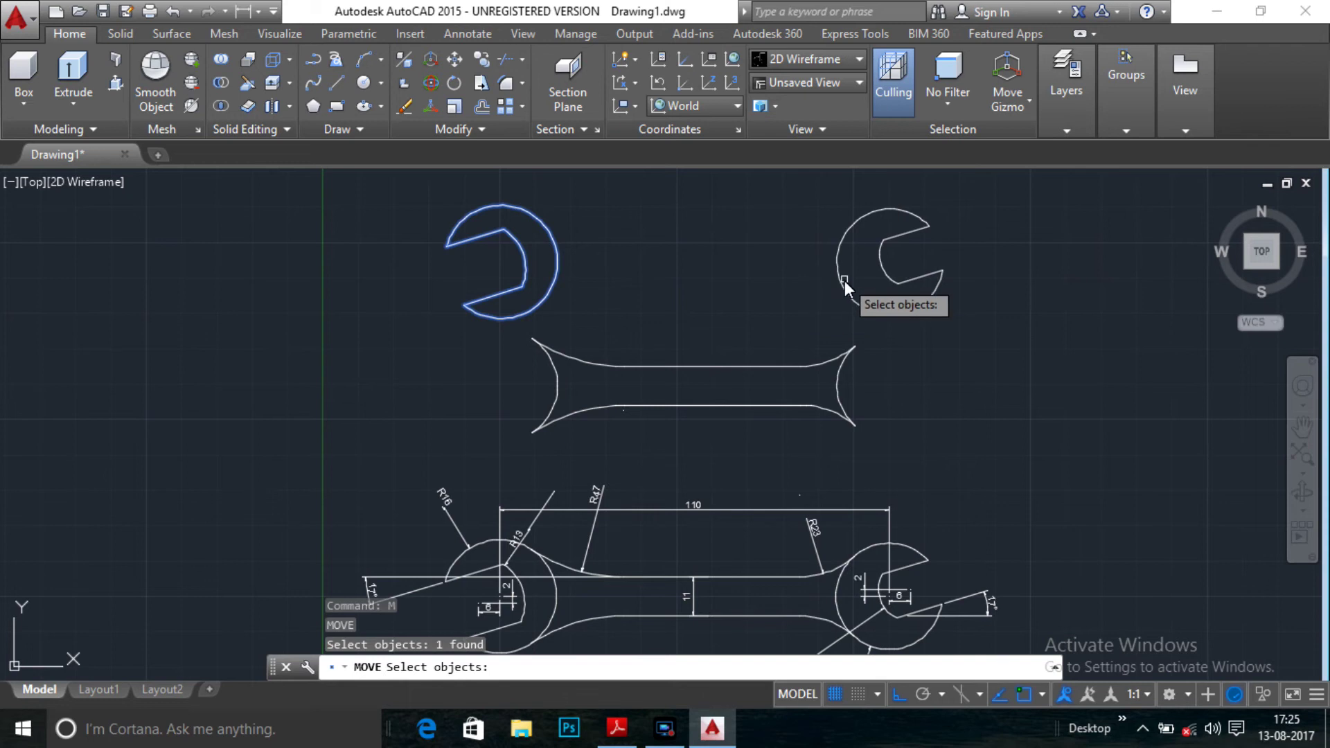
click(839, 281)
key(Return)
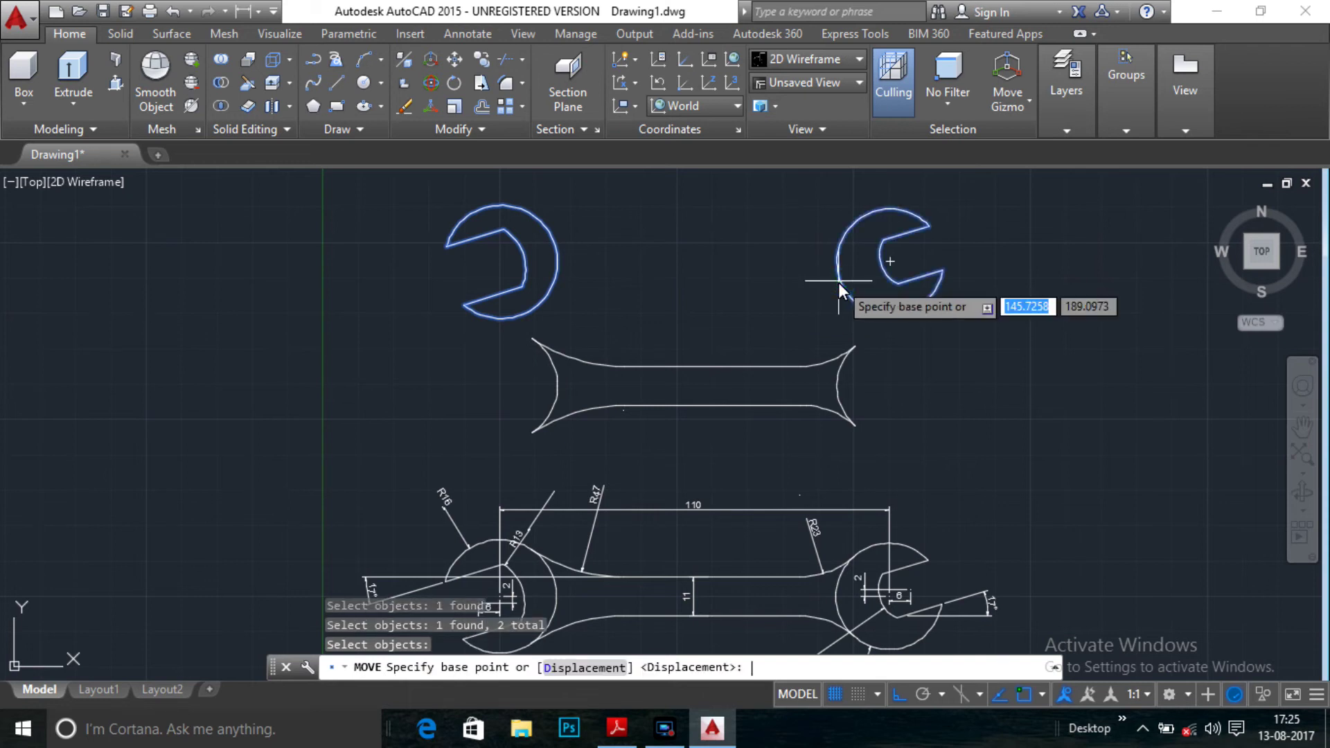
click(892, 262)
text(35)
key(Return)
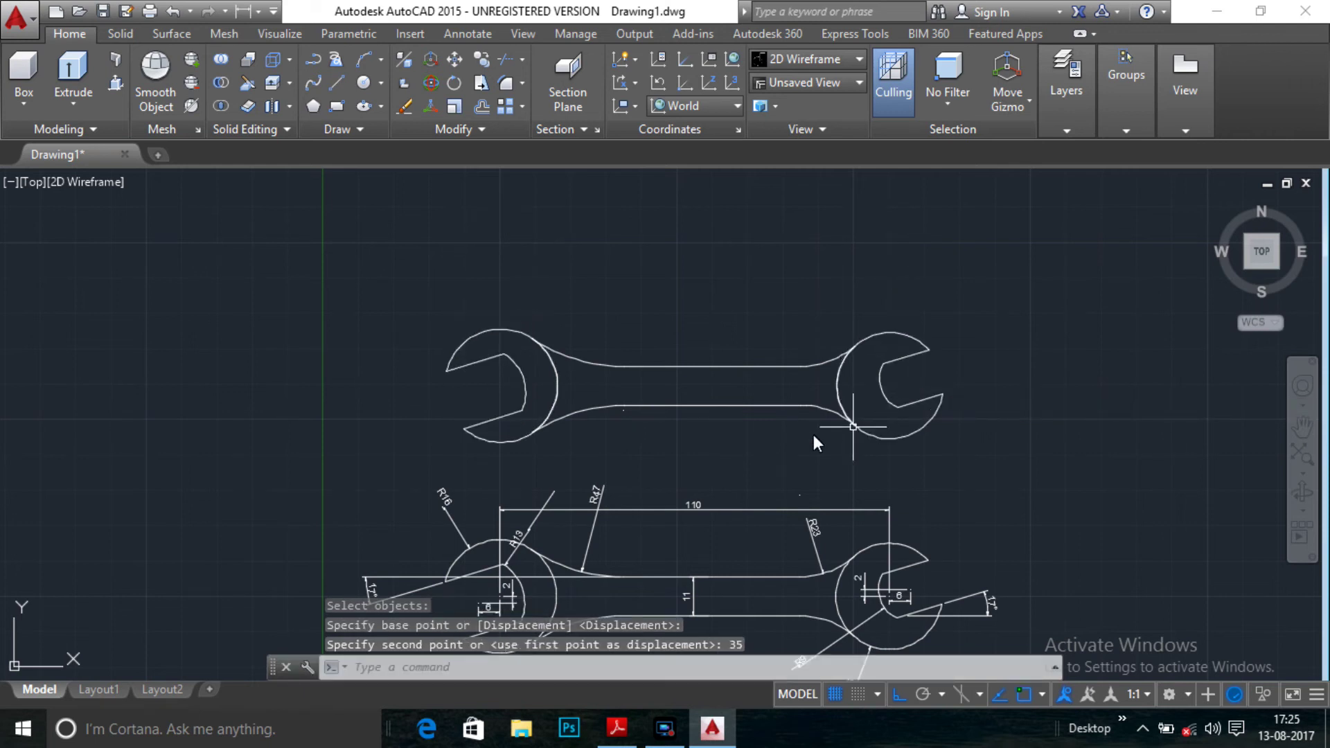
click(1303, 473)
click(1301, 500)
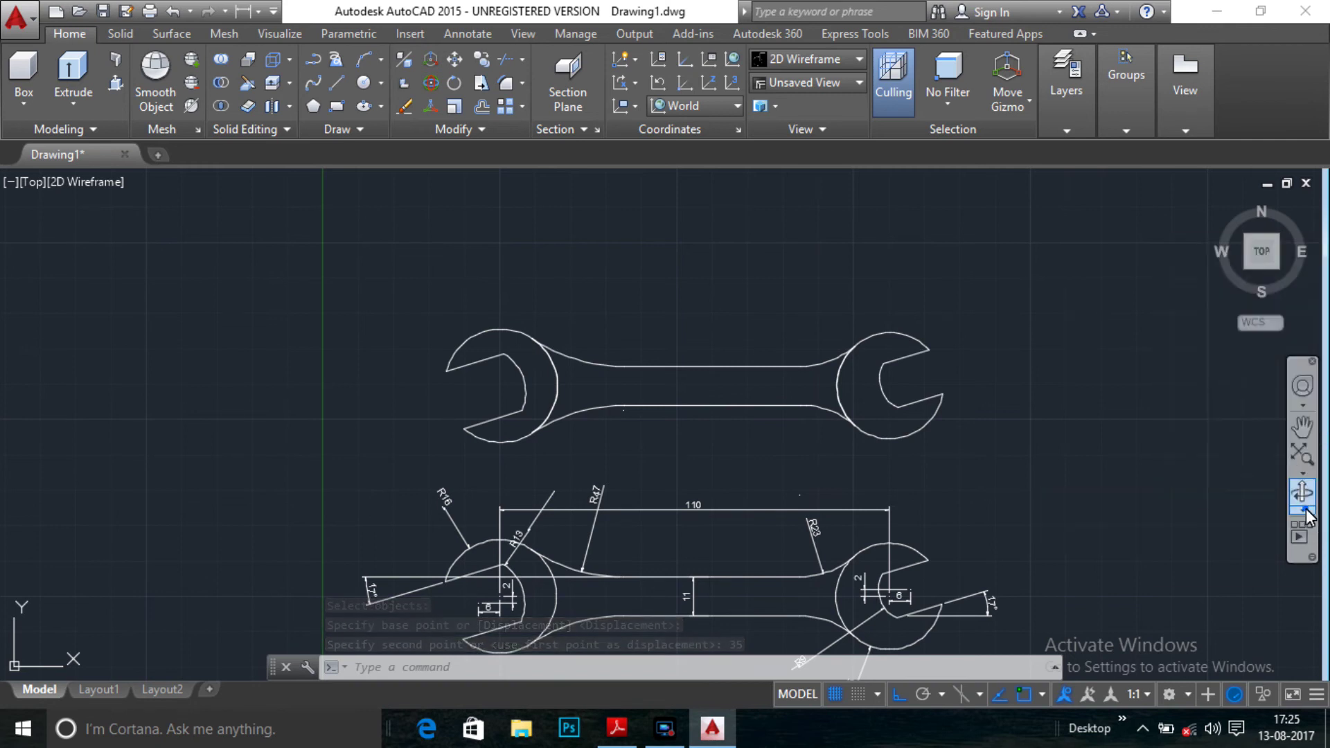
- Free-orbit the view to a tilted overhead 3D angle of the wrenches
click(1239, 554)
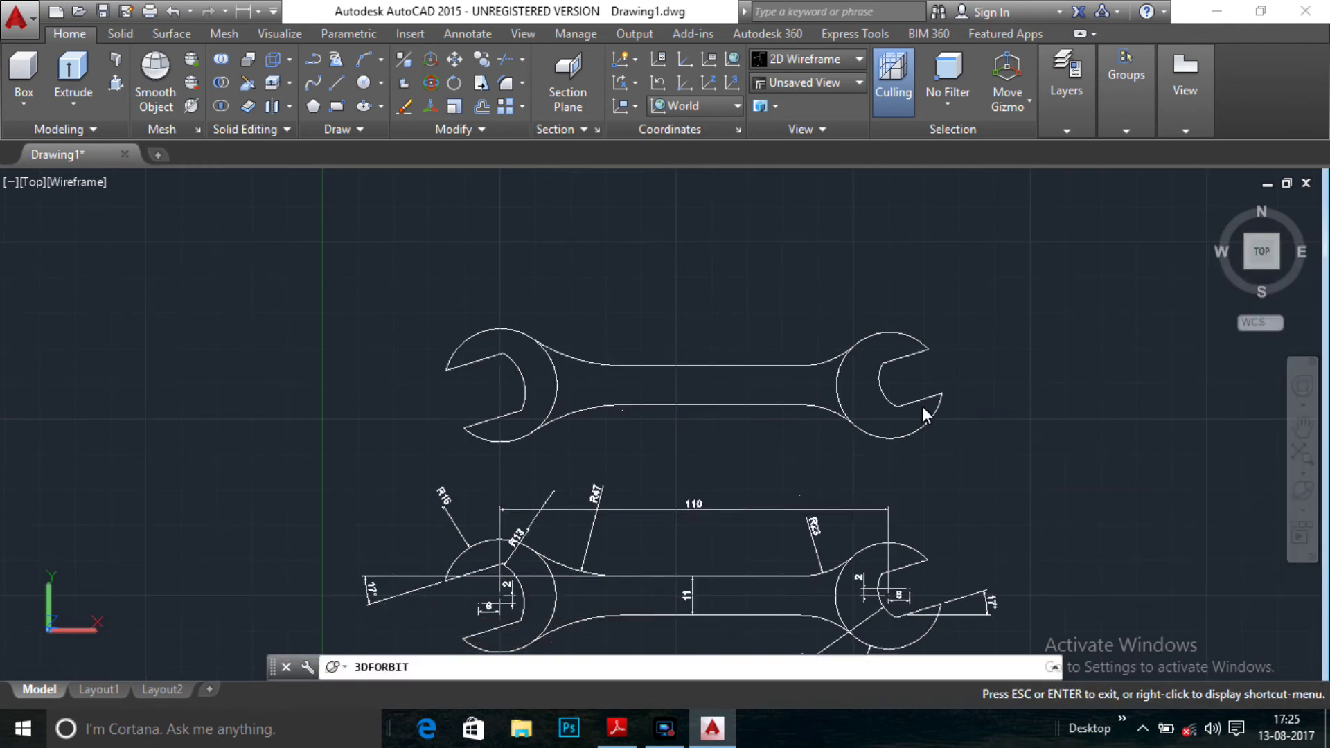
mouse_move(926, 407)
mouse_down()
mouse_move(944, 298)
mouse_move(977, 356)
mouse_up()
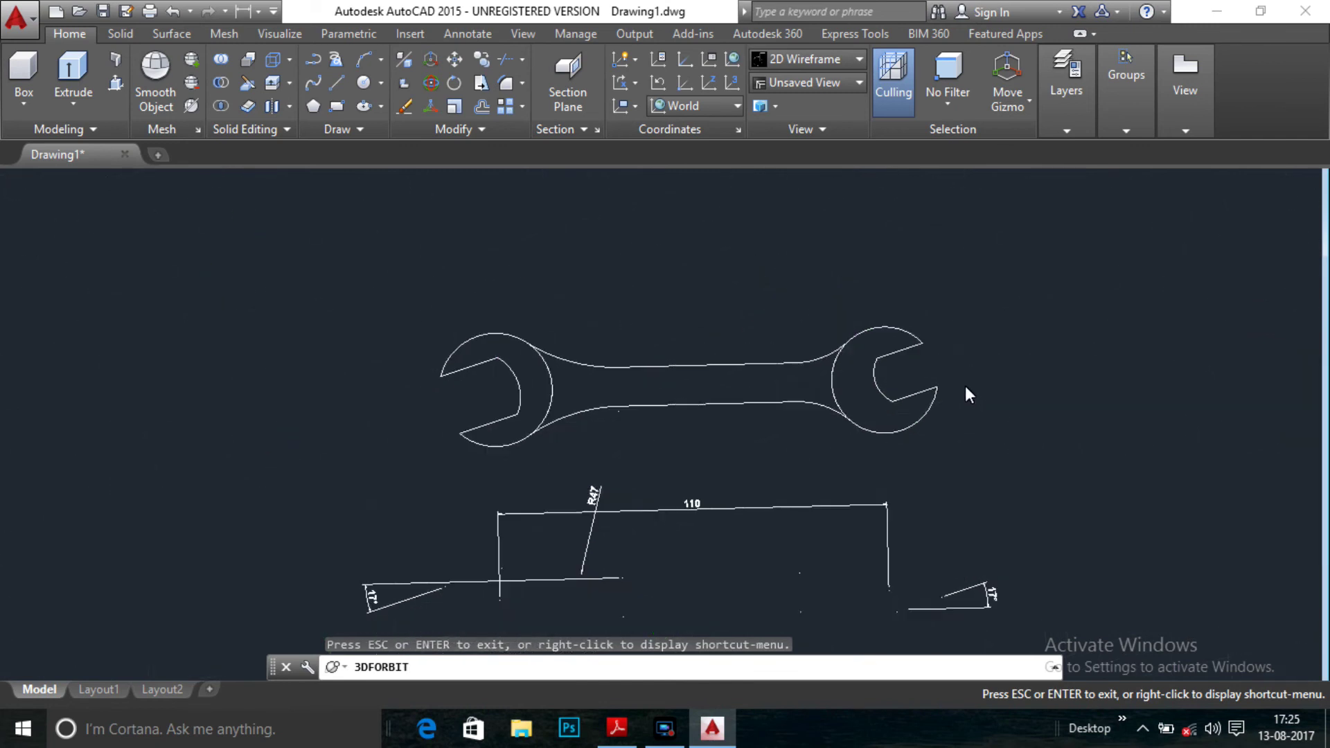
mouse_move(749, 409)
mouse_down()
mouse_move(788, 236)
mouse_move(763, 312)
mouse_move(771, 256)
mouse_up()
mouse_move(779, 336)
mouse_down()
mouse_move(729, 511)
mouse_move(649, 485)
mouse_up()
key(Escape)
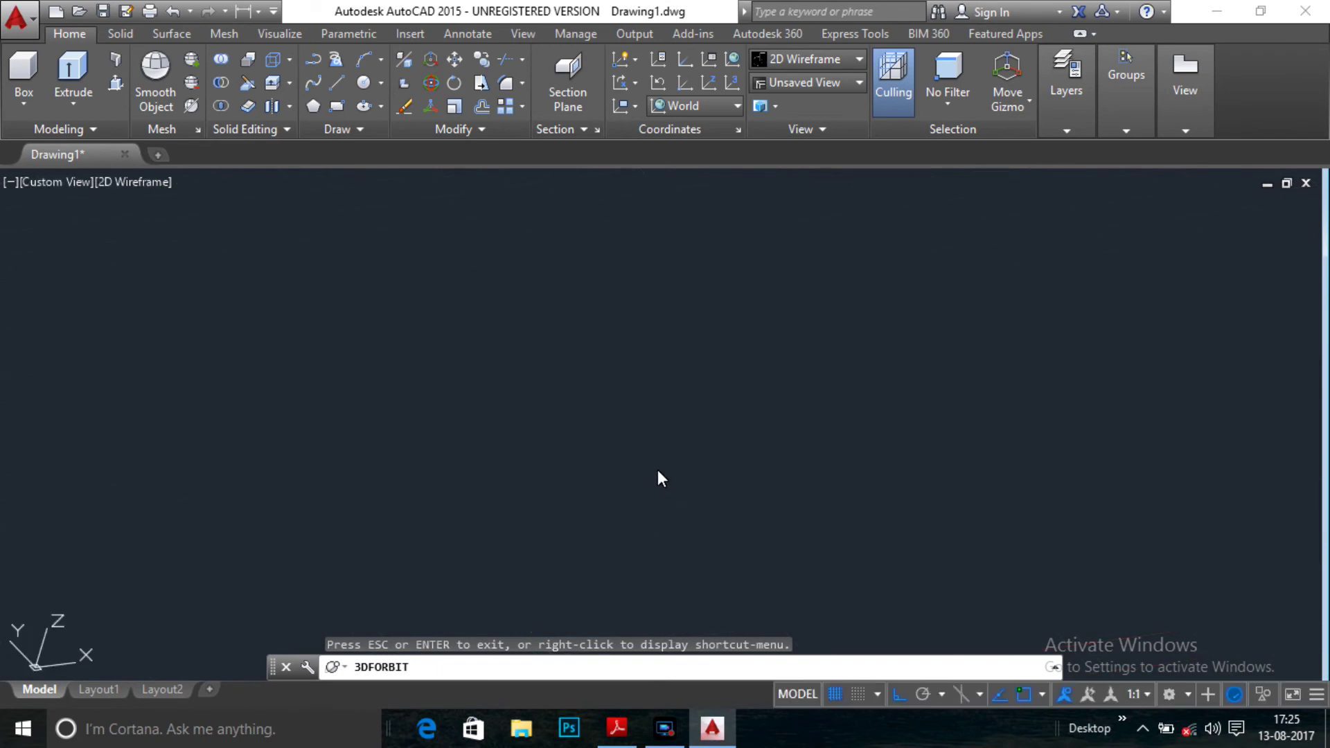
text(EX)
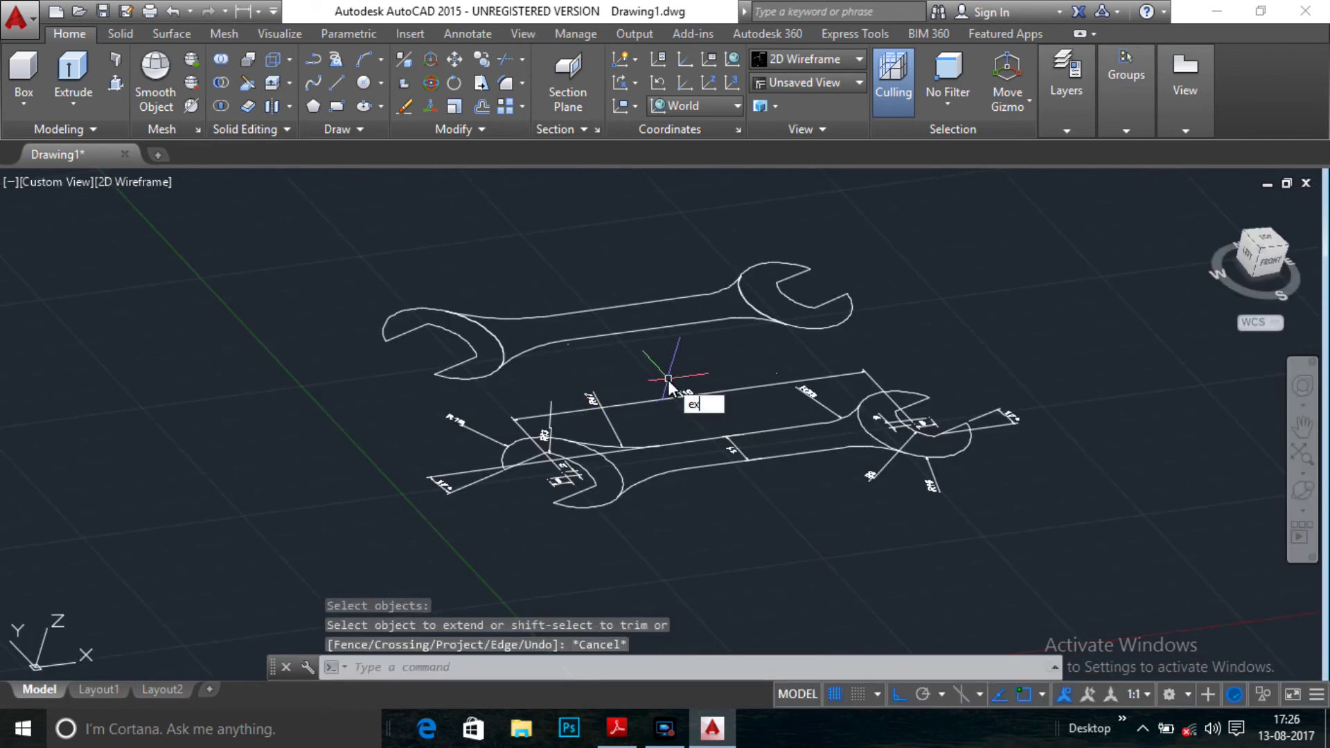
text(T)
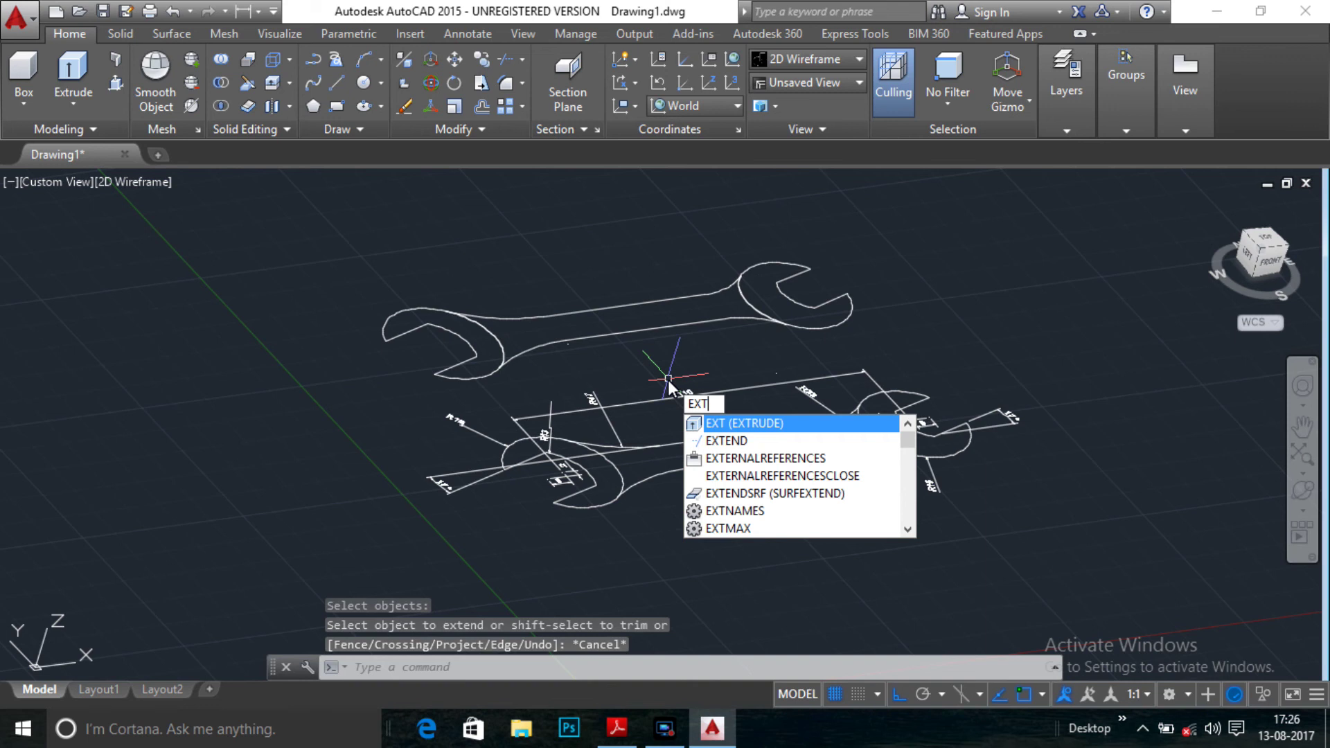
- Extrude both wrench heads to a height of 6
key(Return)
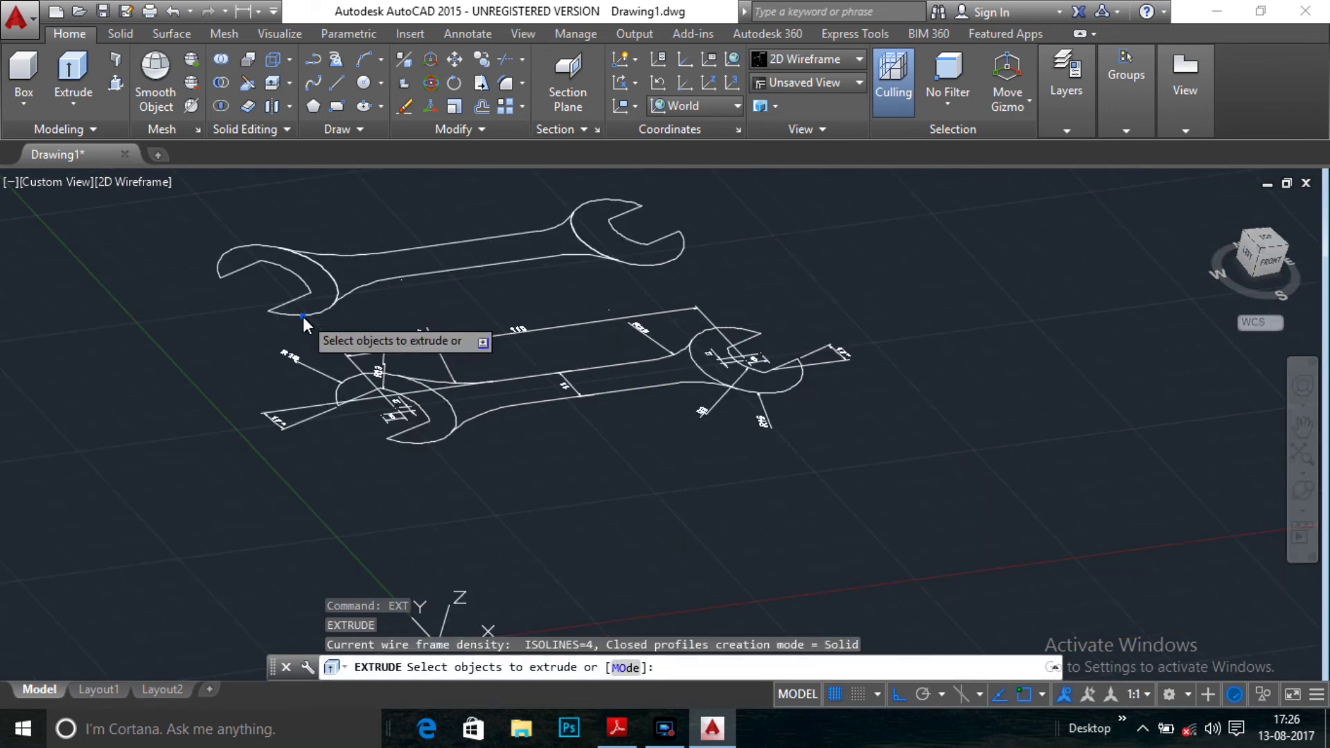
click(303, 318)
click(676, 257)
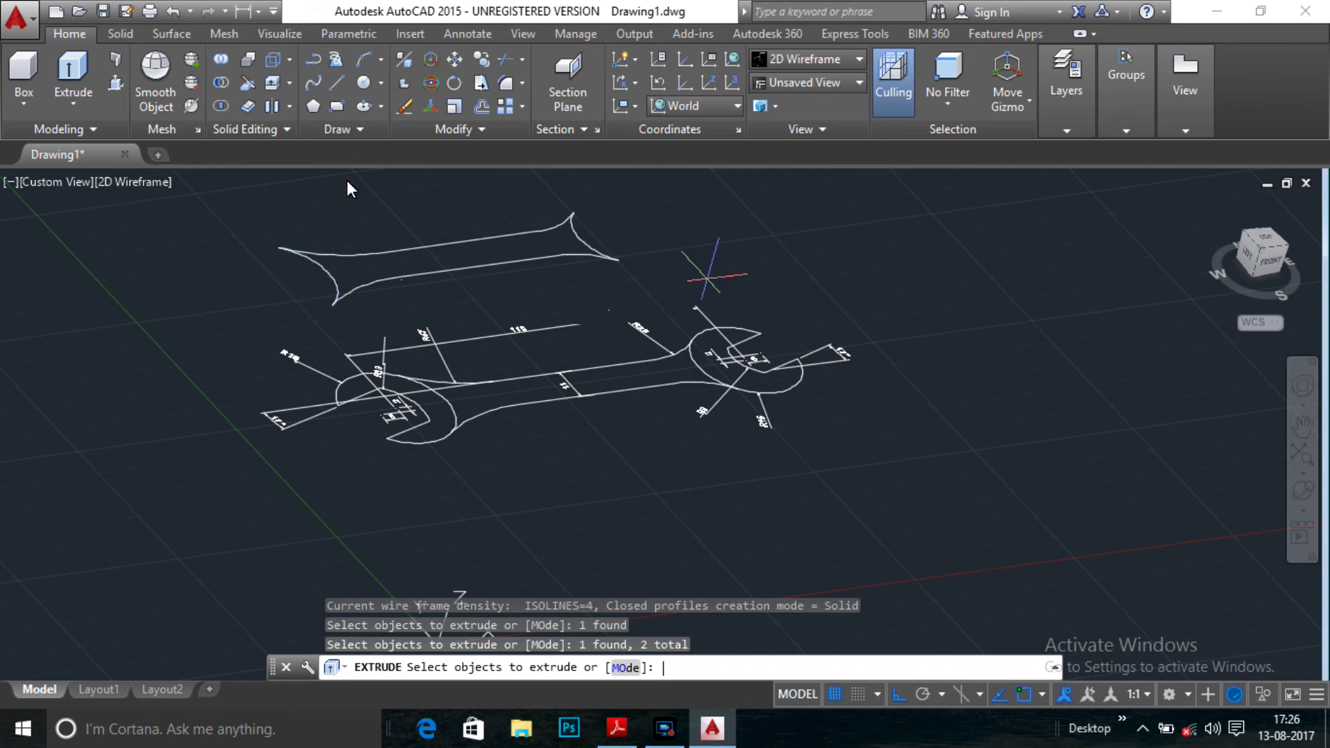
key(Return)
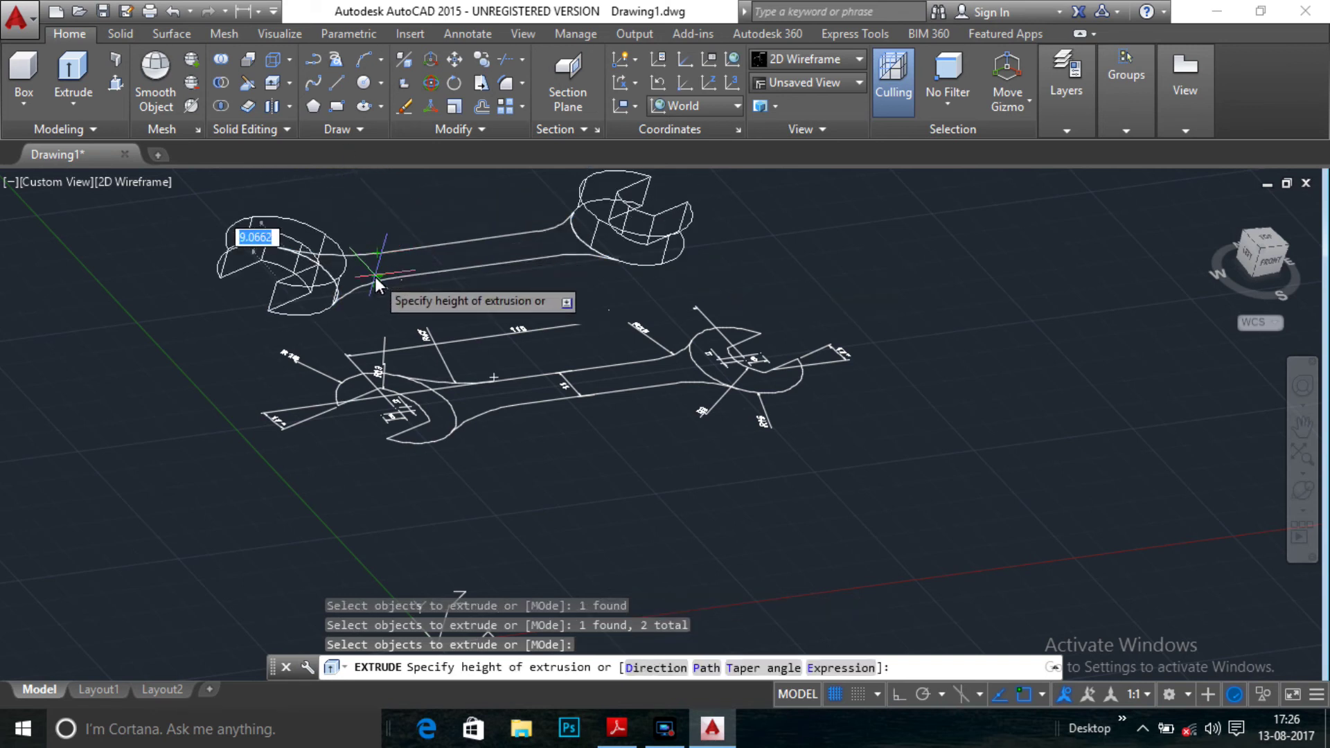
text(6)
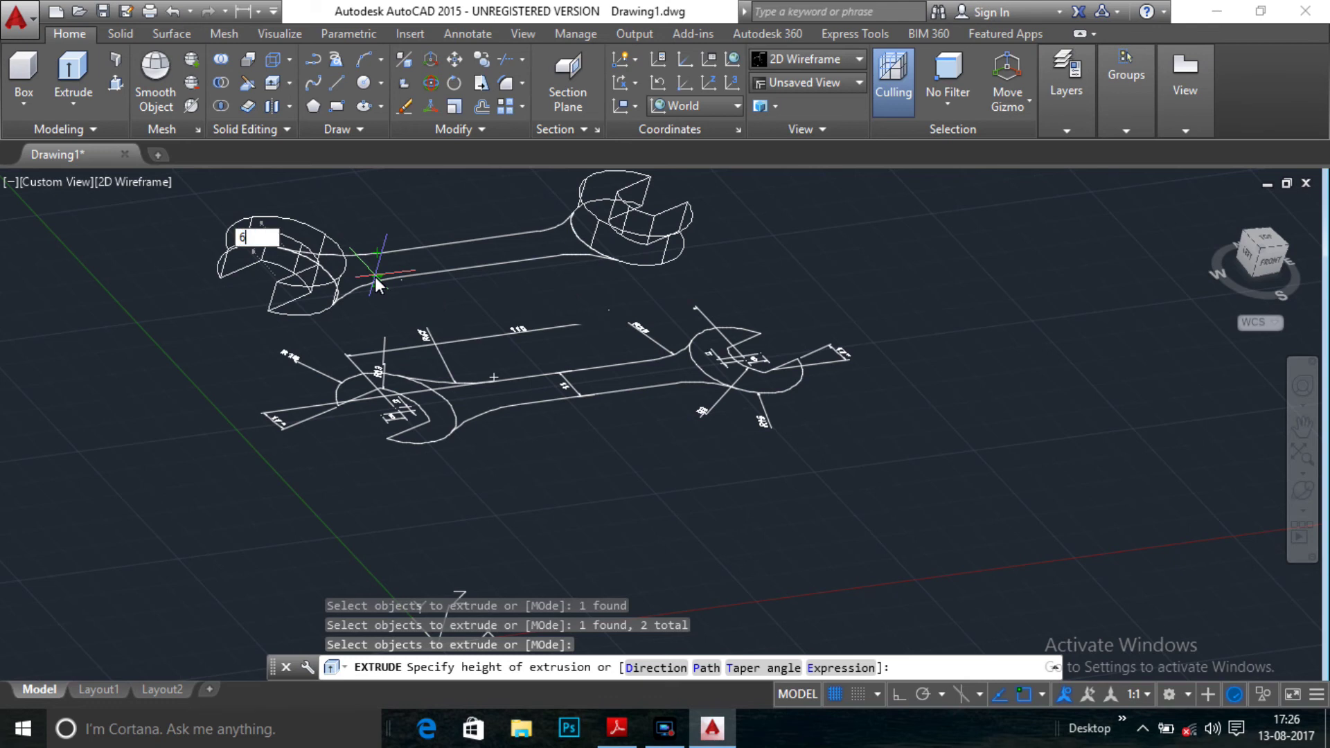
key(Return)
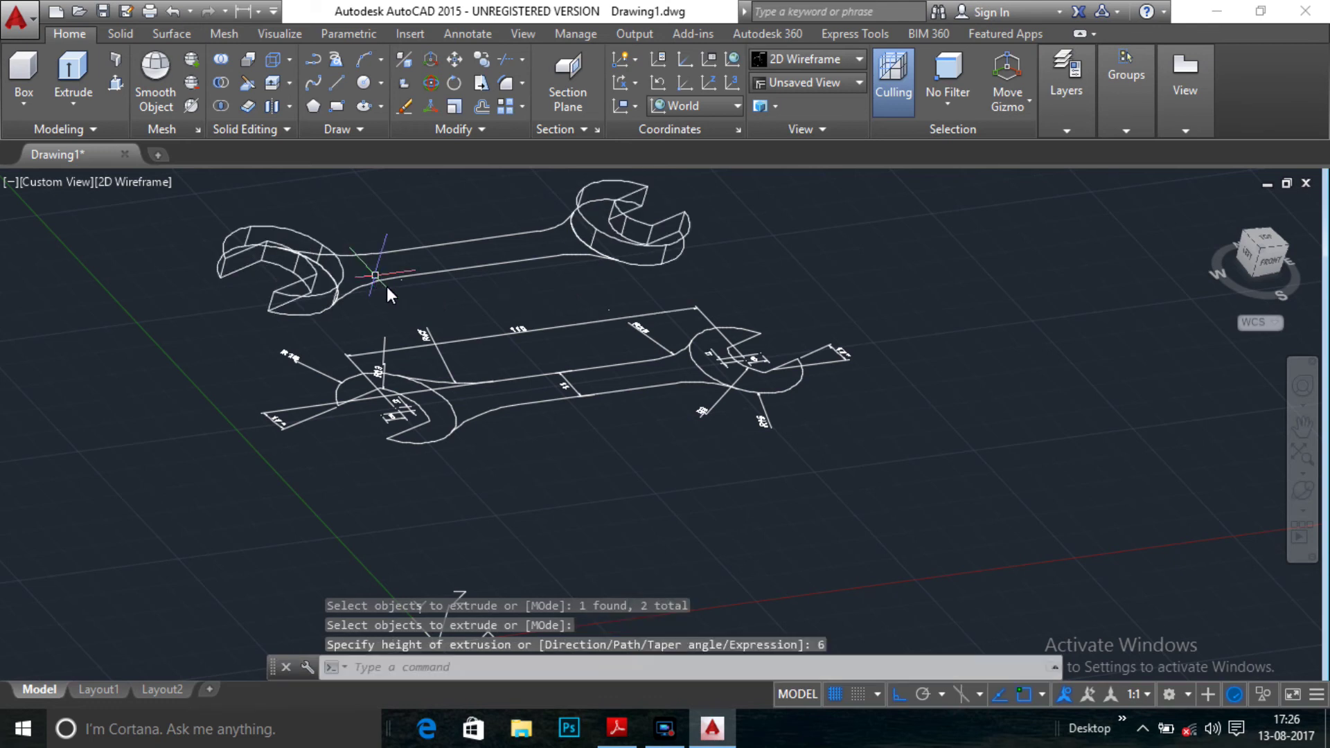
scroll(656, 451, down, 2)
scroll(573, 374, up, 2)
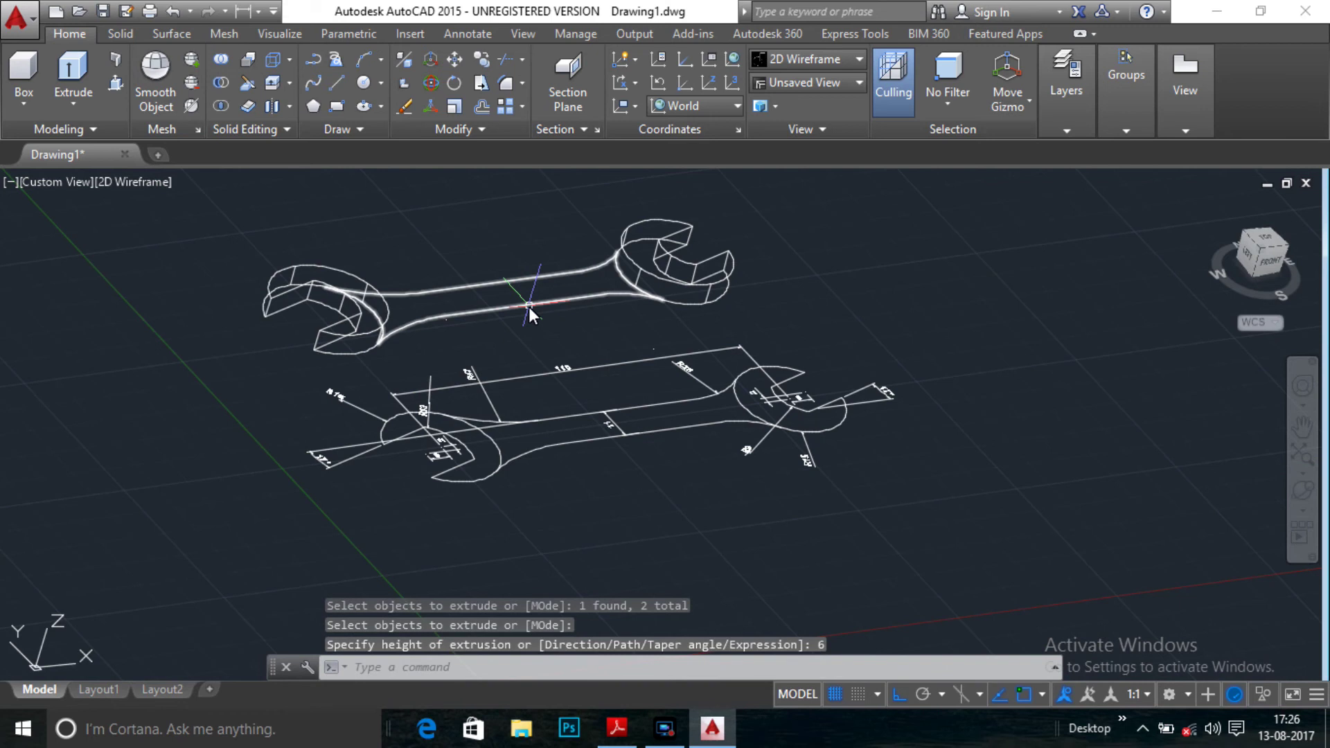
- Extrude the wrench handle to a height of 5
key(Return)
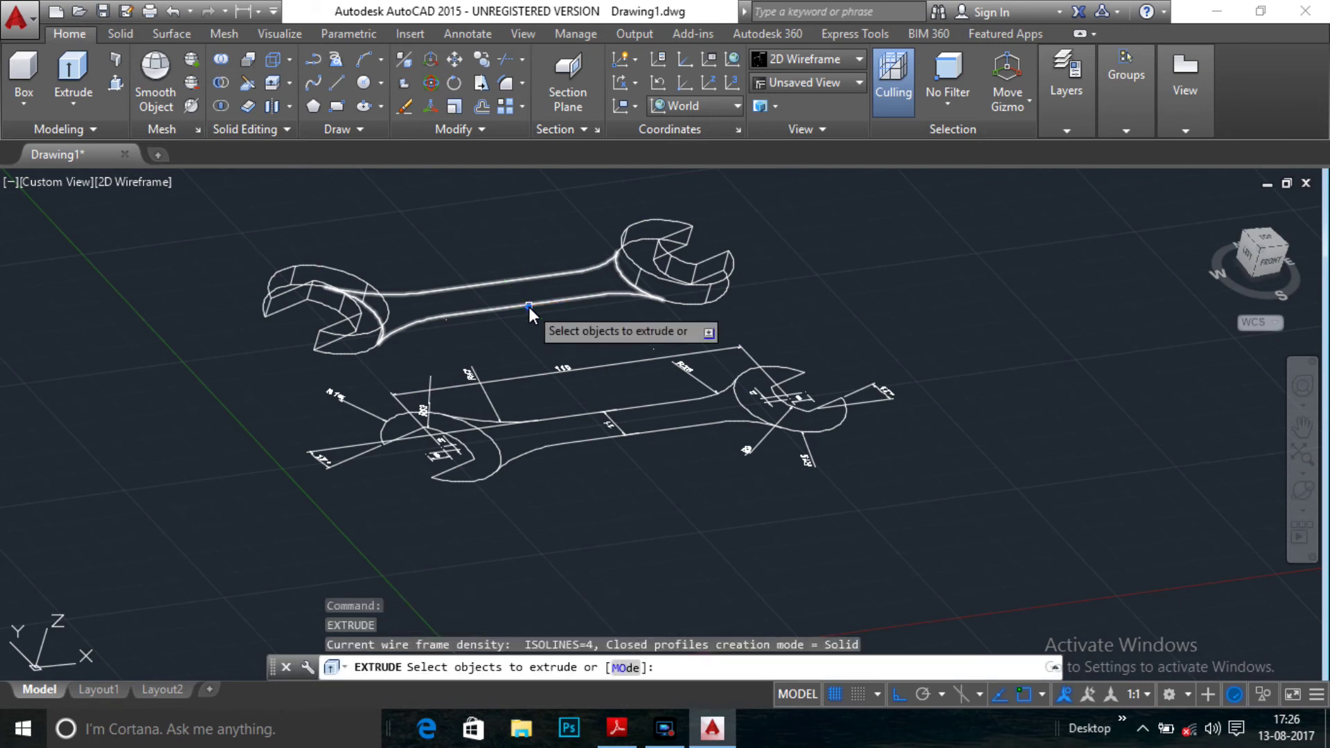
click(529, 307)
key(Return)
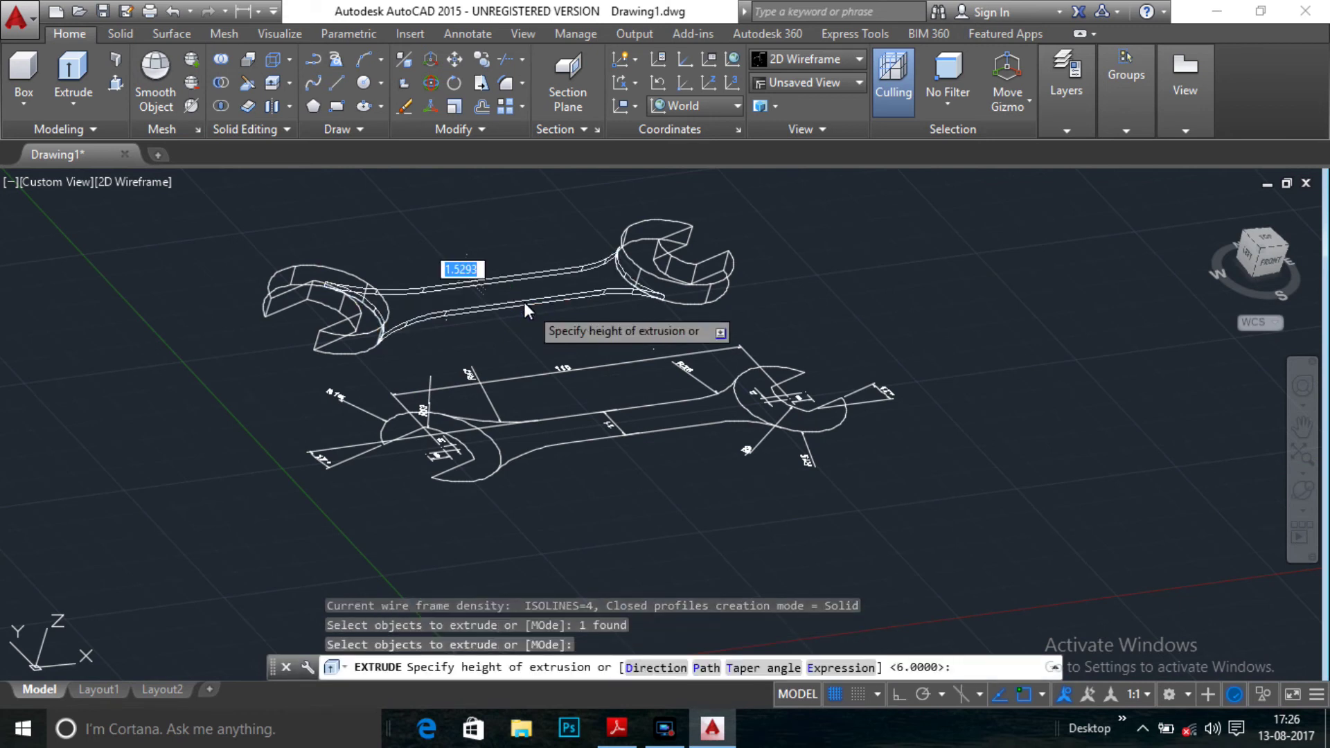
text(5)
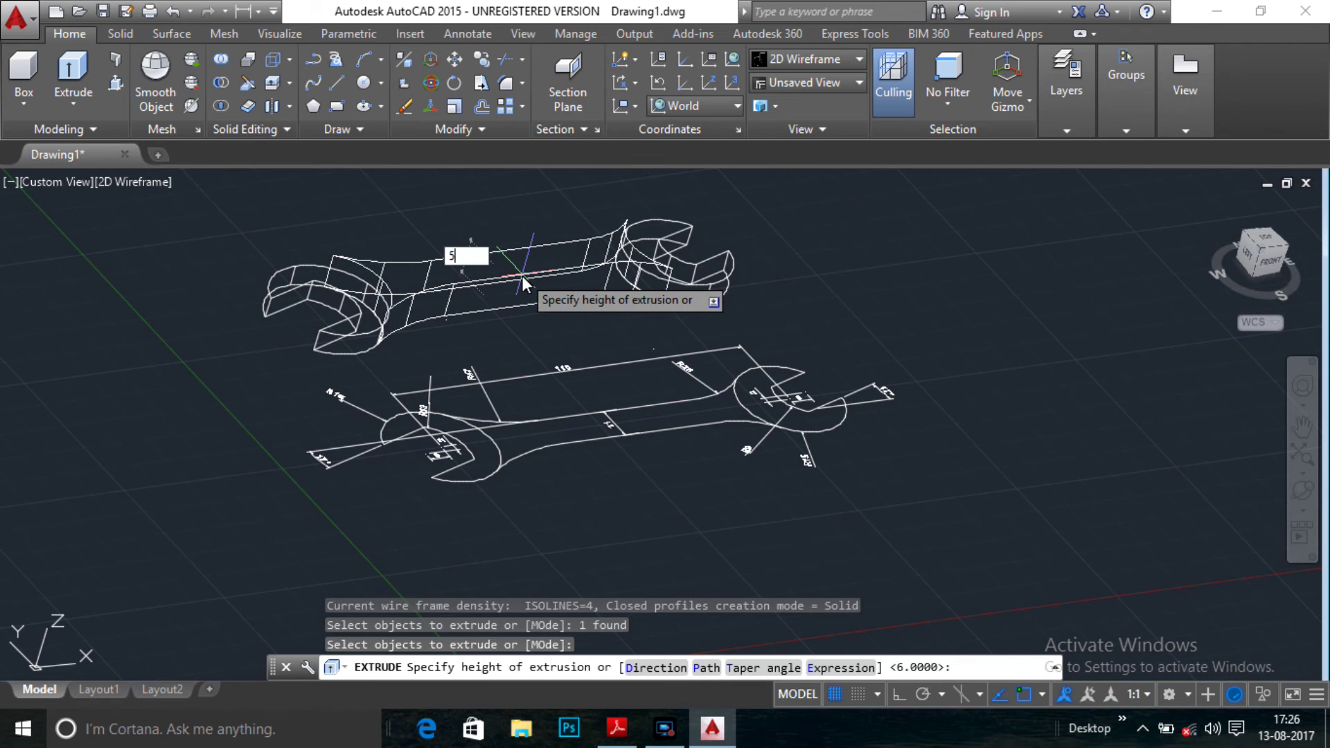
key(Return)
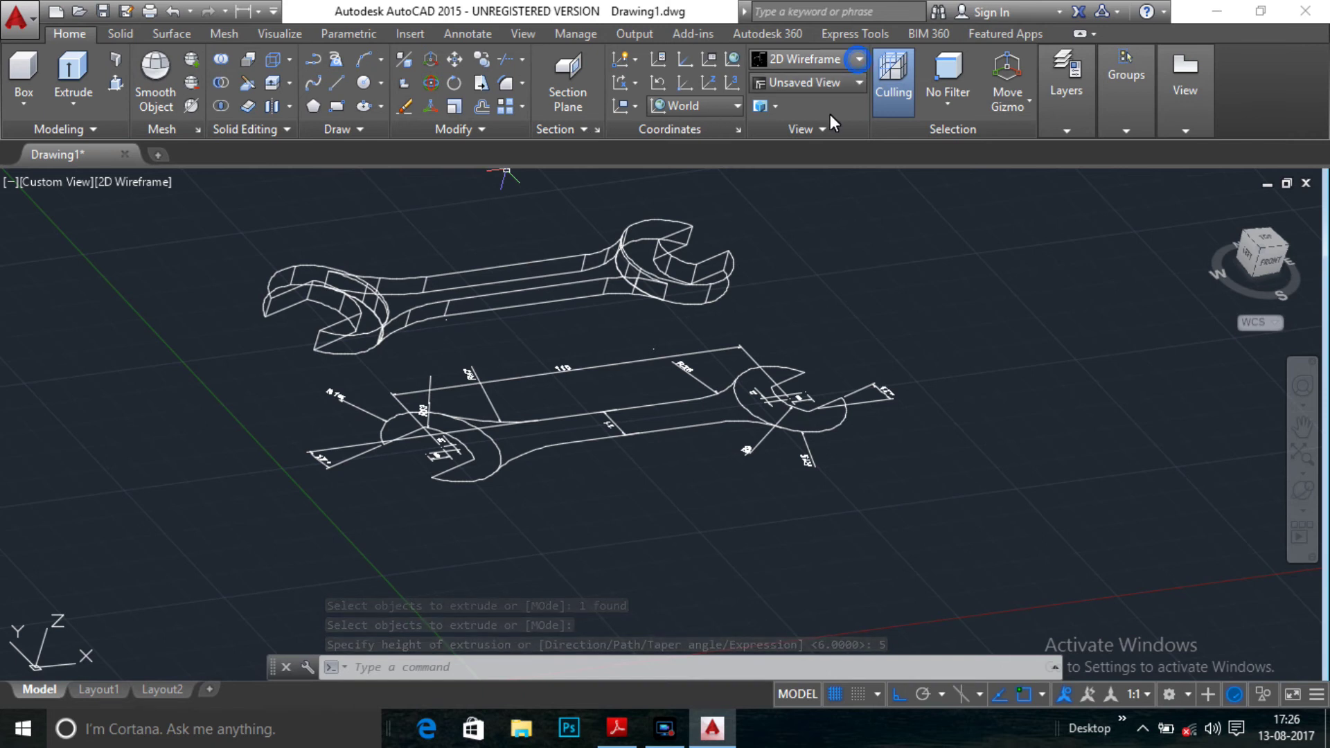
- Show the extruded wrench in the Shaded visual style and select the solid for moving
click(849, 59)
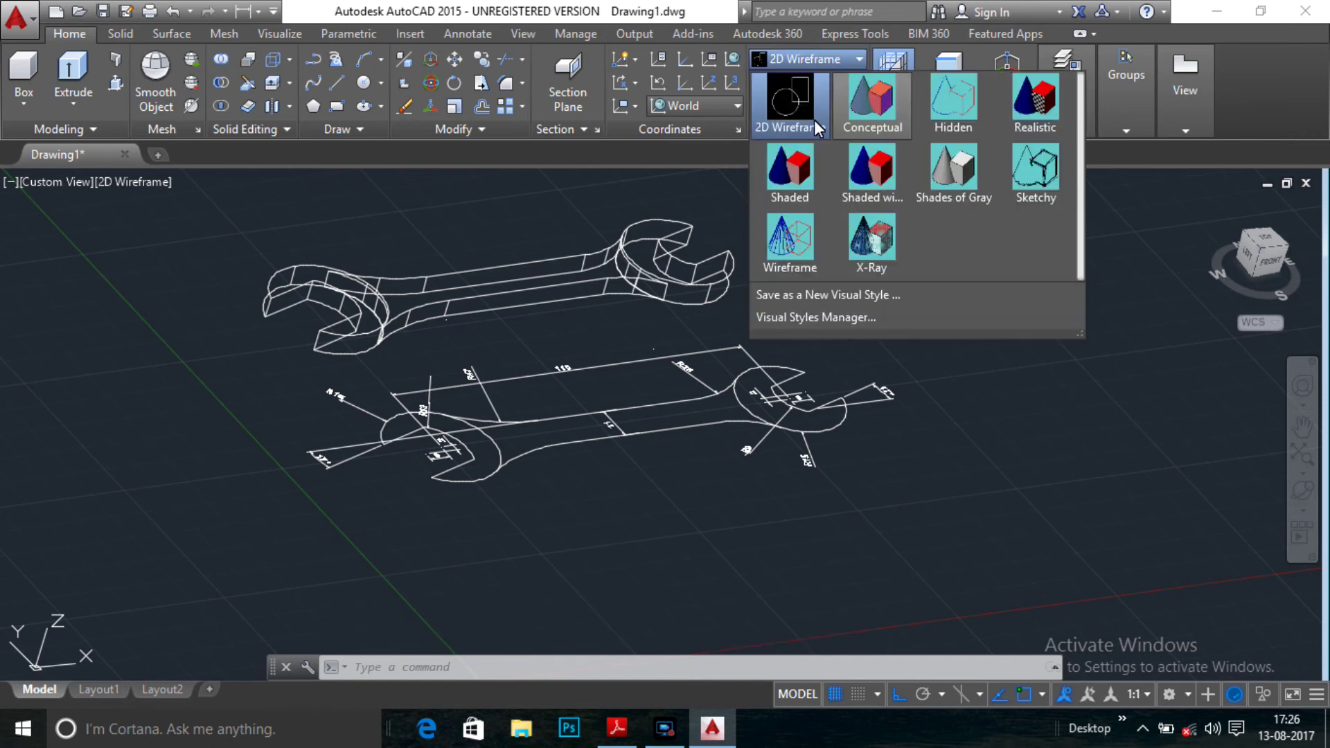
click(787, 166)
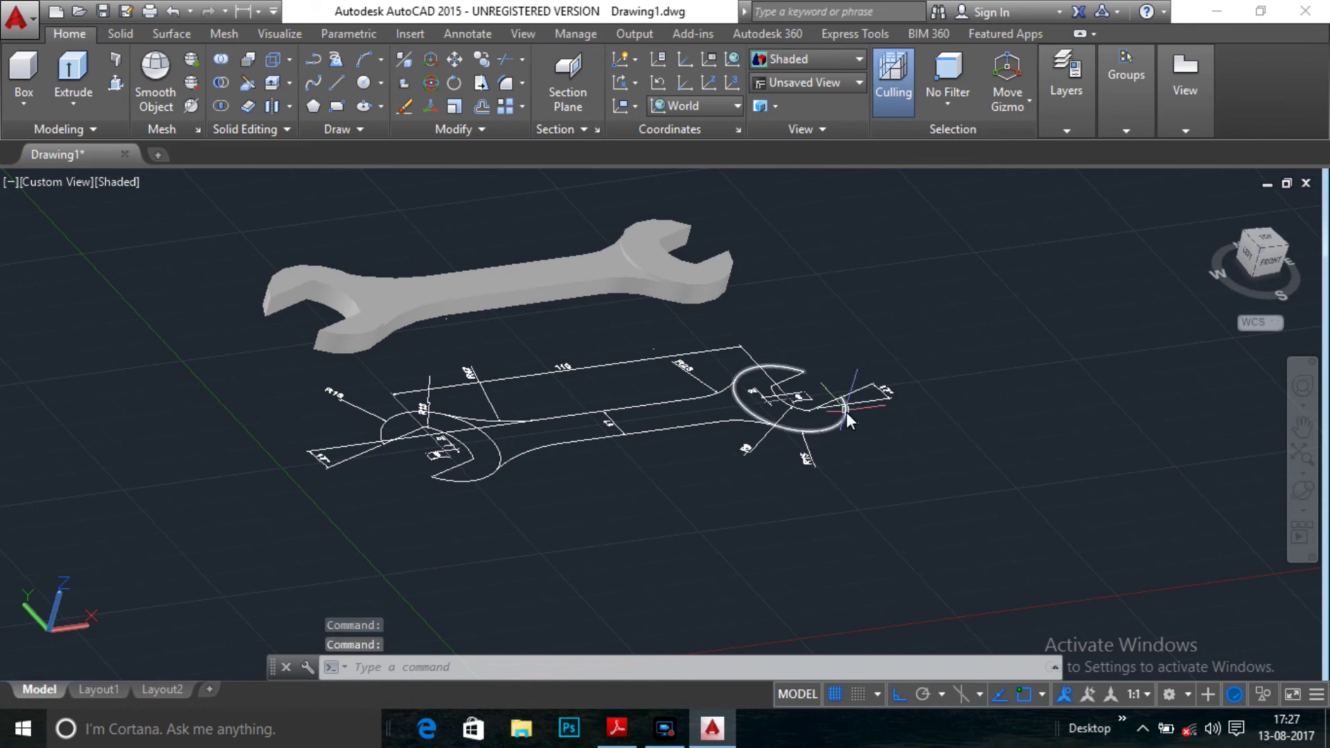
text(m)
key(Escape)
text(m)
key(Return)
click(491, 296)
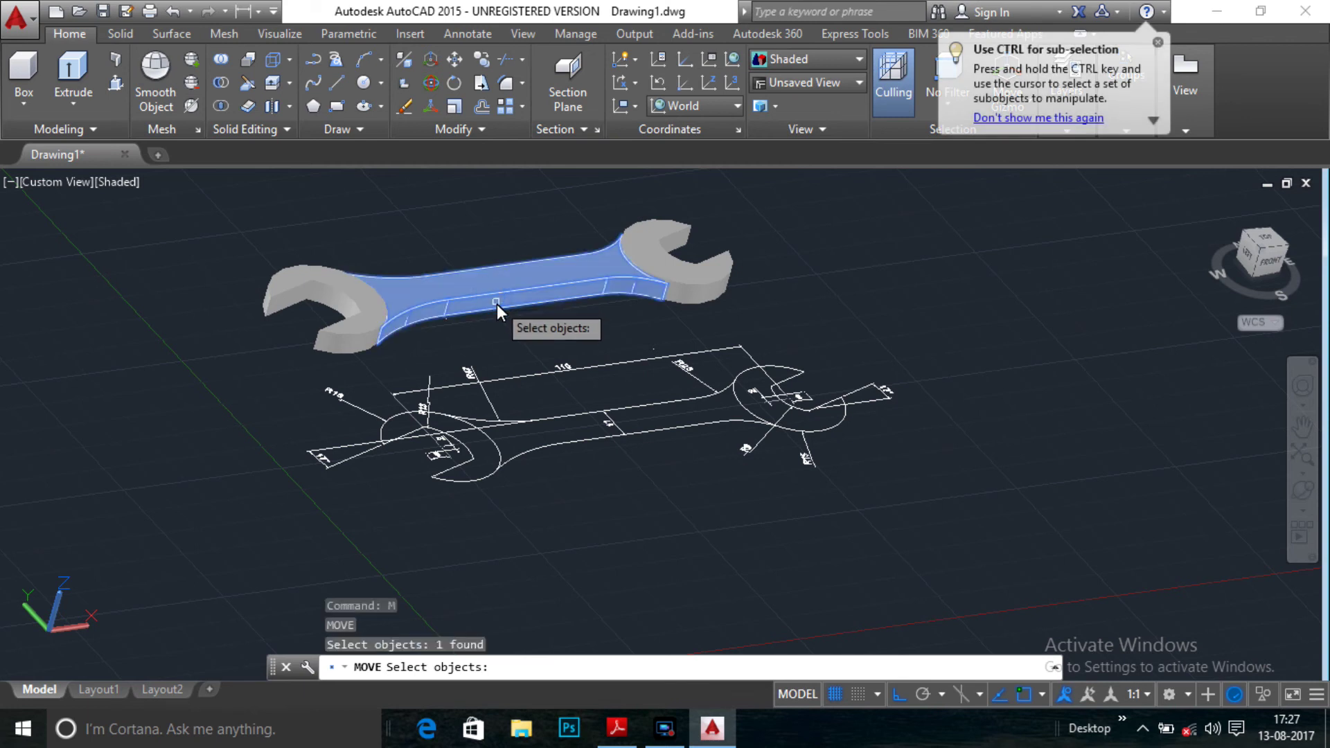
- Move the wrench solid 0.5 units from a picked base point
key(Return)
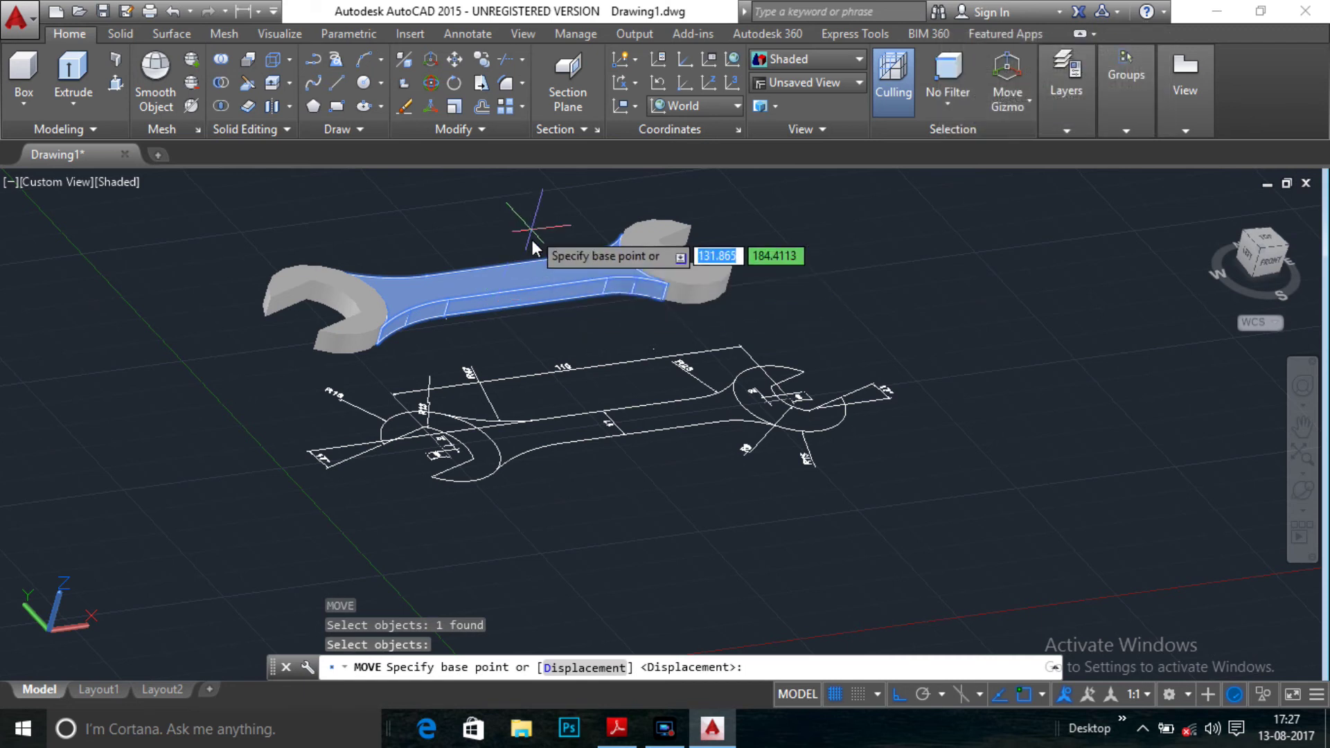
click(507, 309)
text(.5)
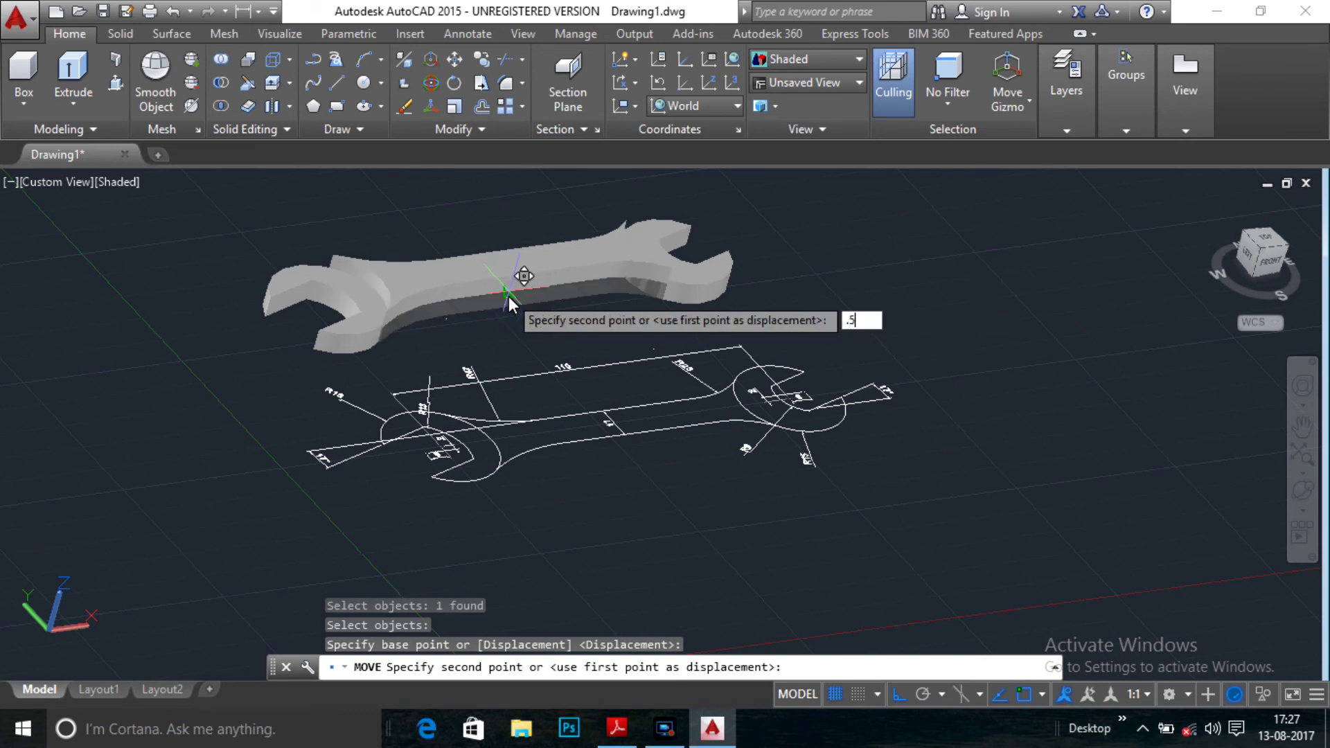
key(Return)
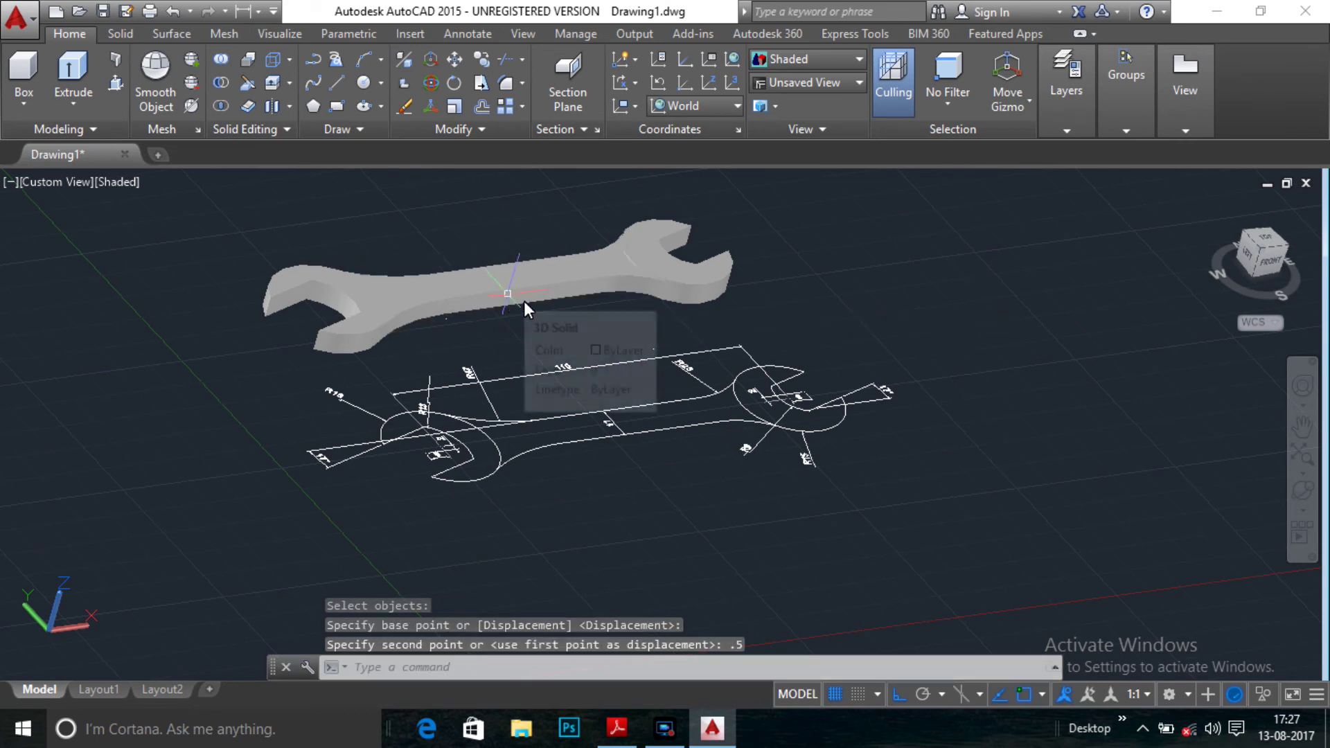
text(c)
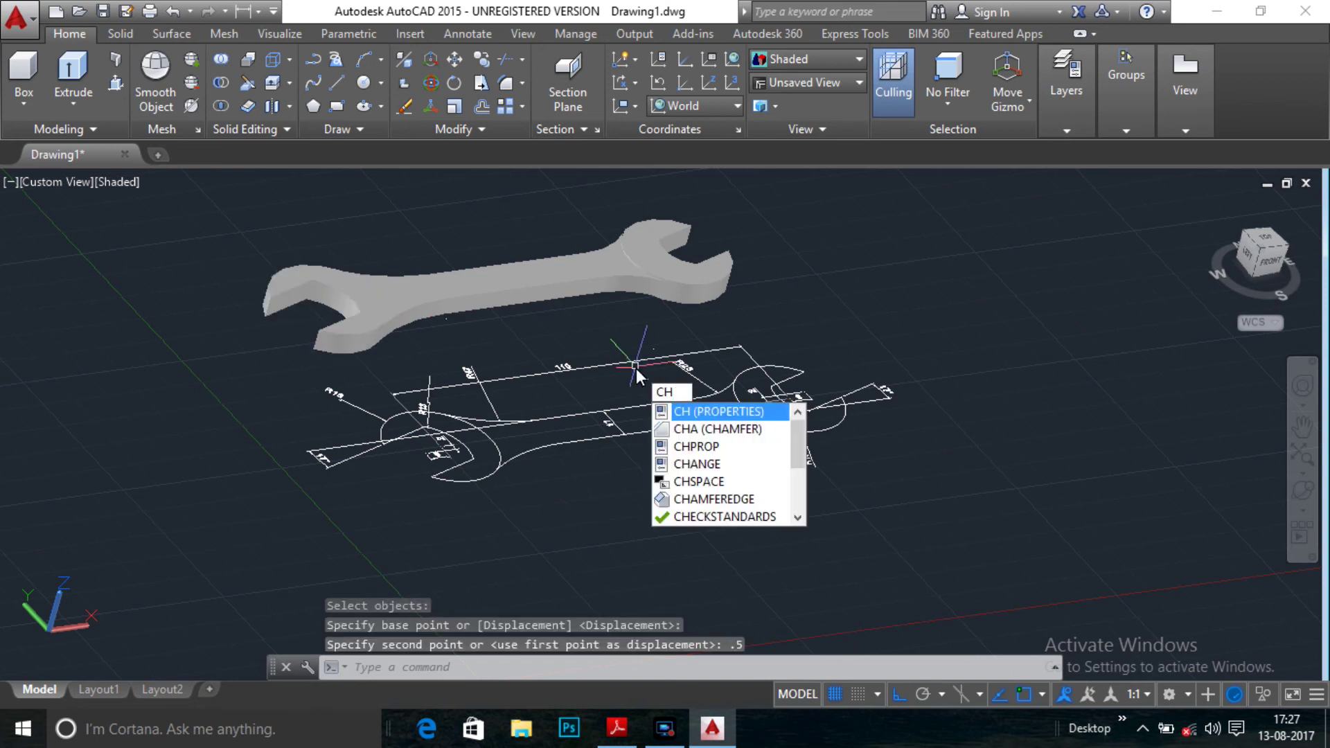
text(a)
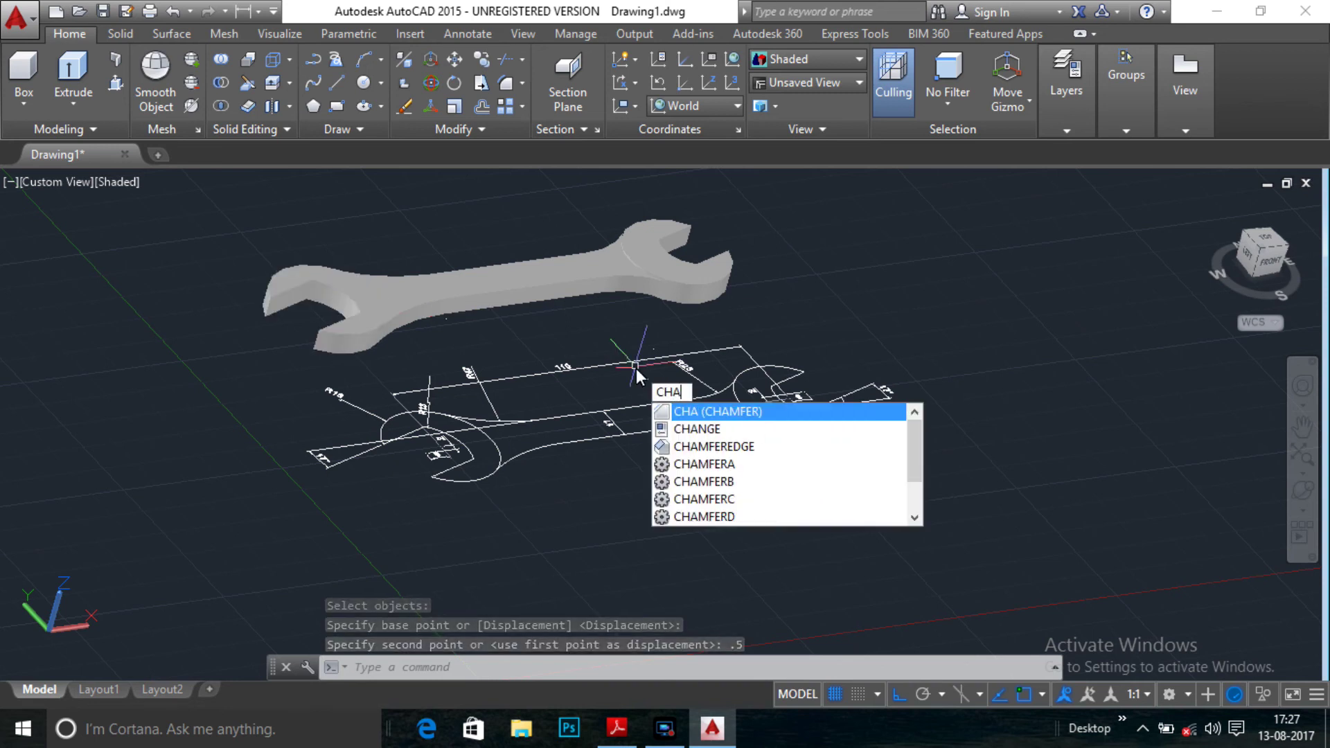
key(Return)
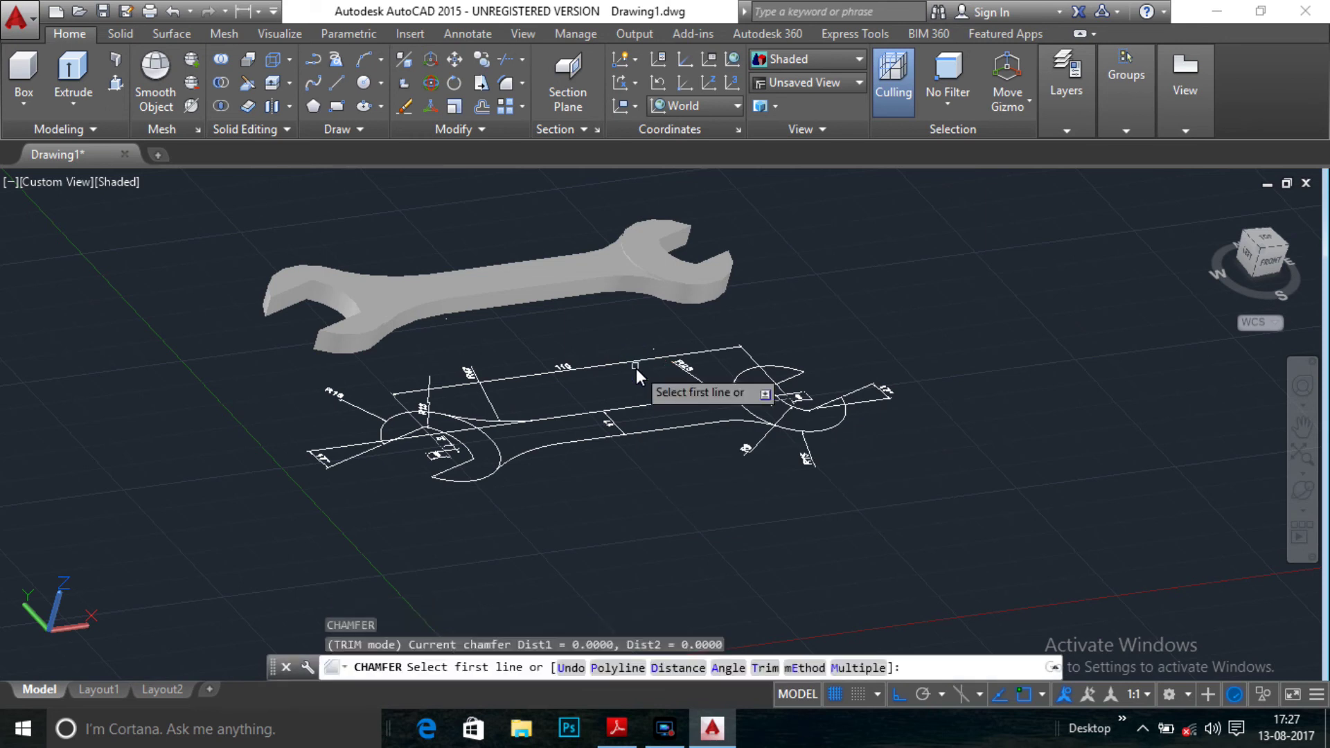
click(408, 333)
key(Return)
scroll(538, 411, up, 5)
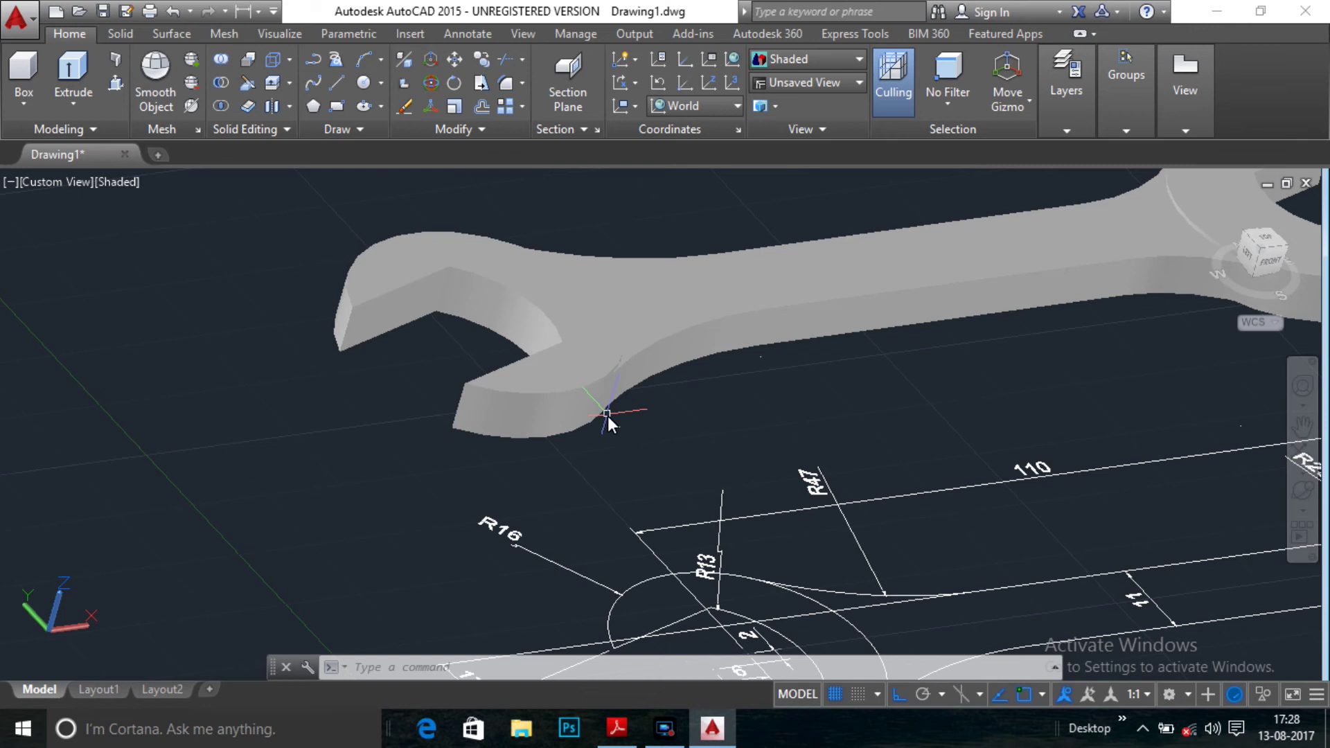
key(Return)
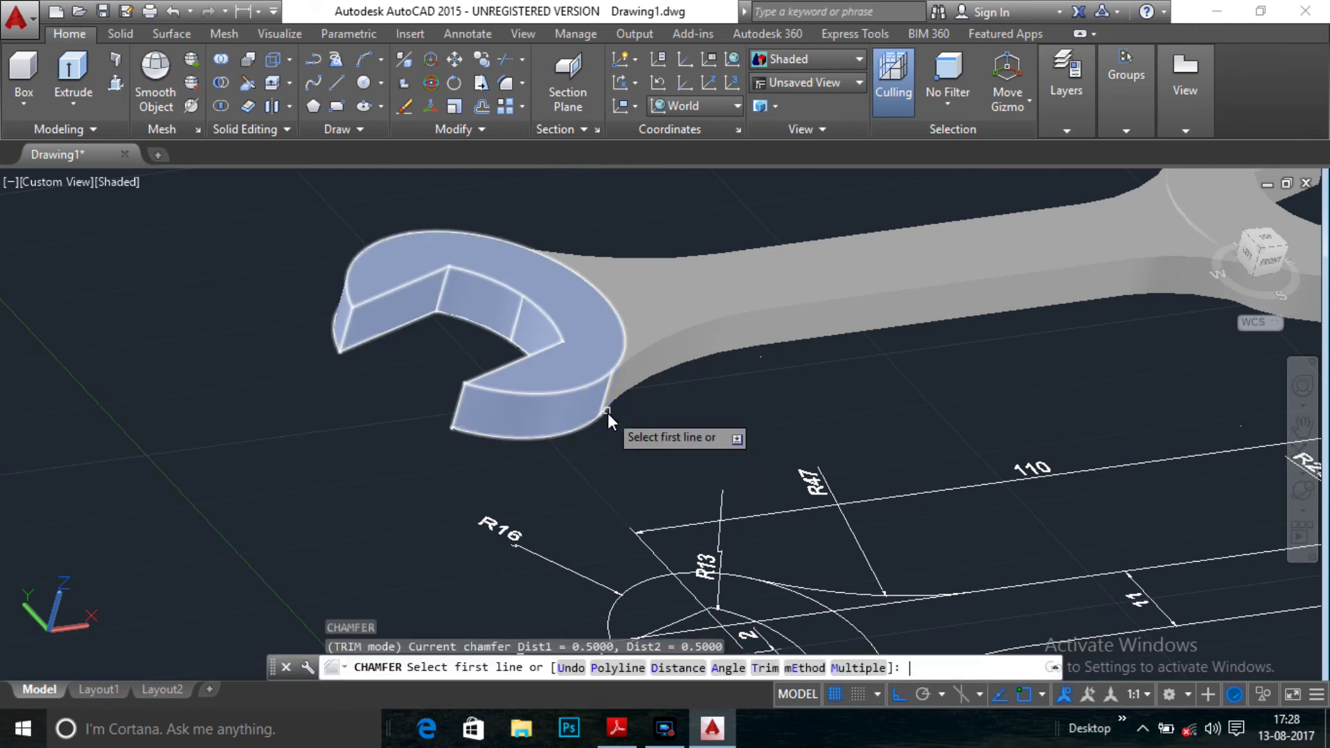
click(574, 396)
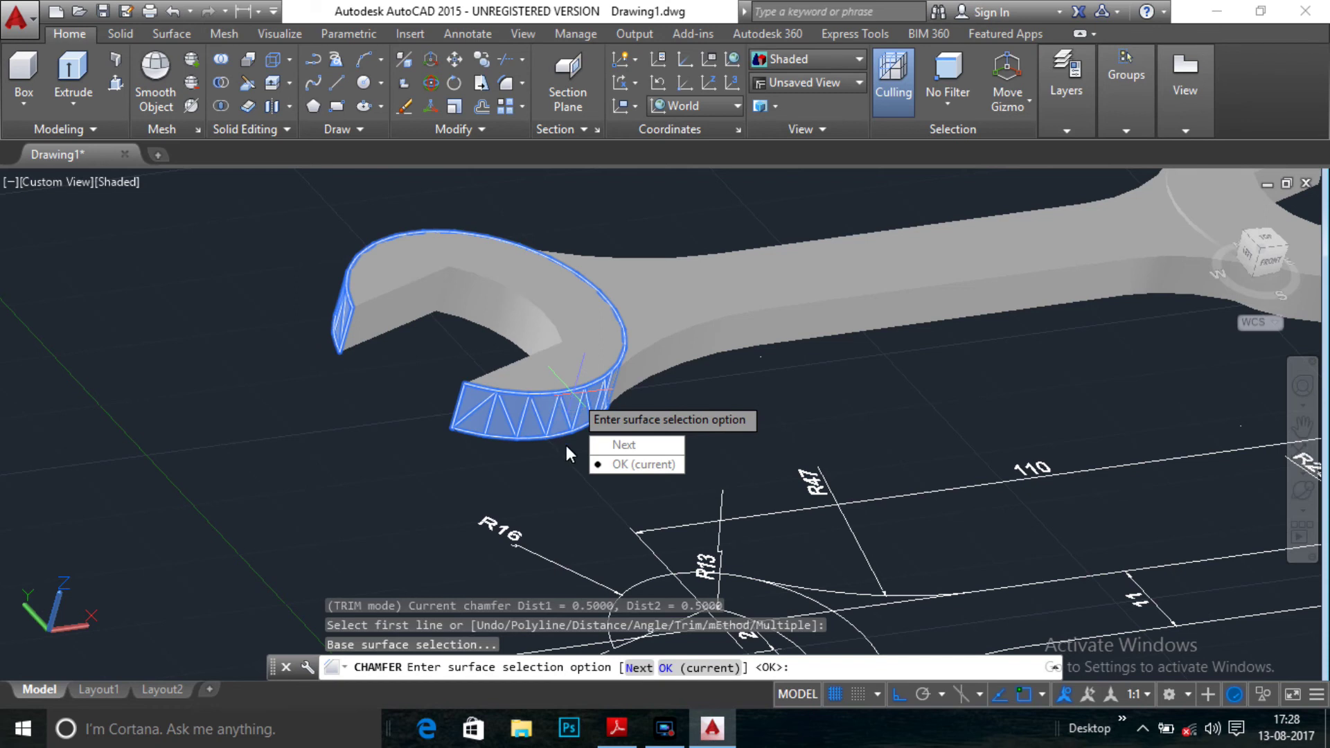
key(Return)
key(Return)
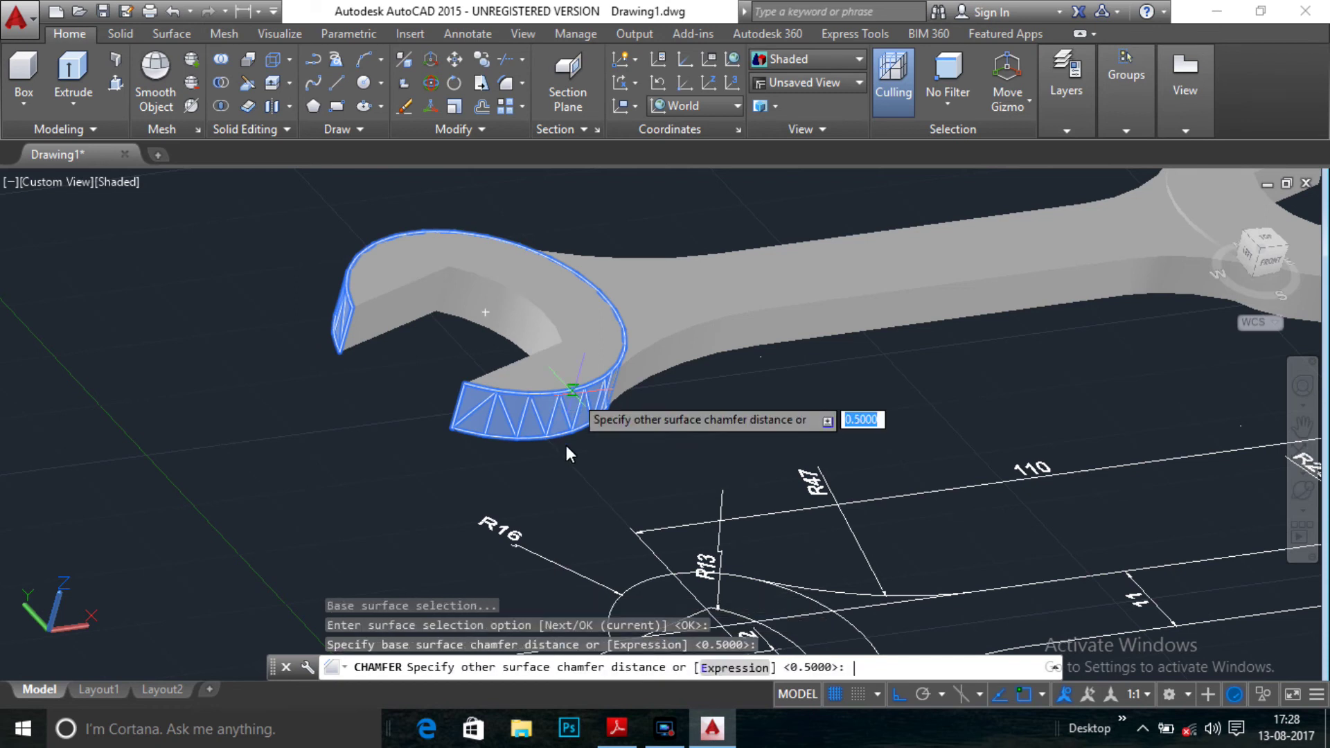
key(Return)
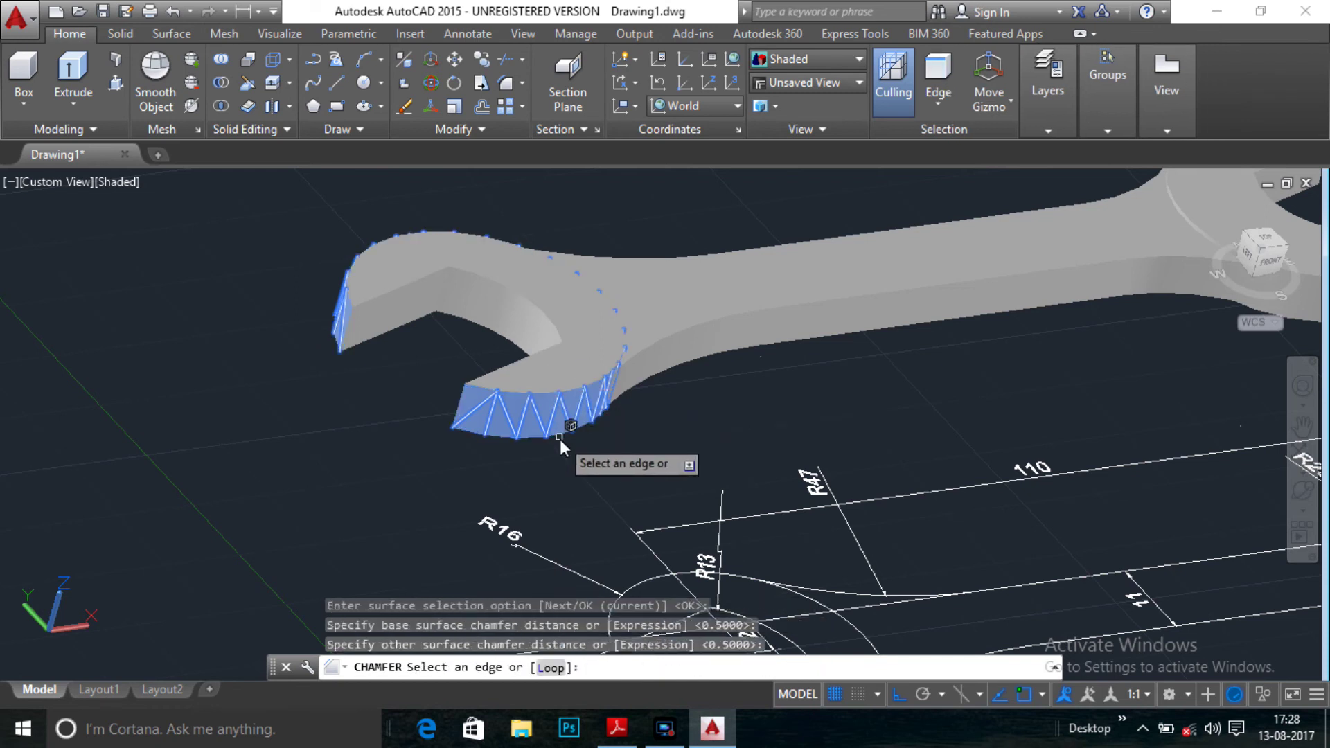
click(572, 392)
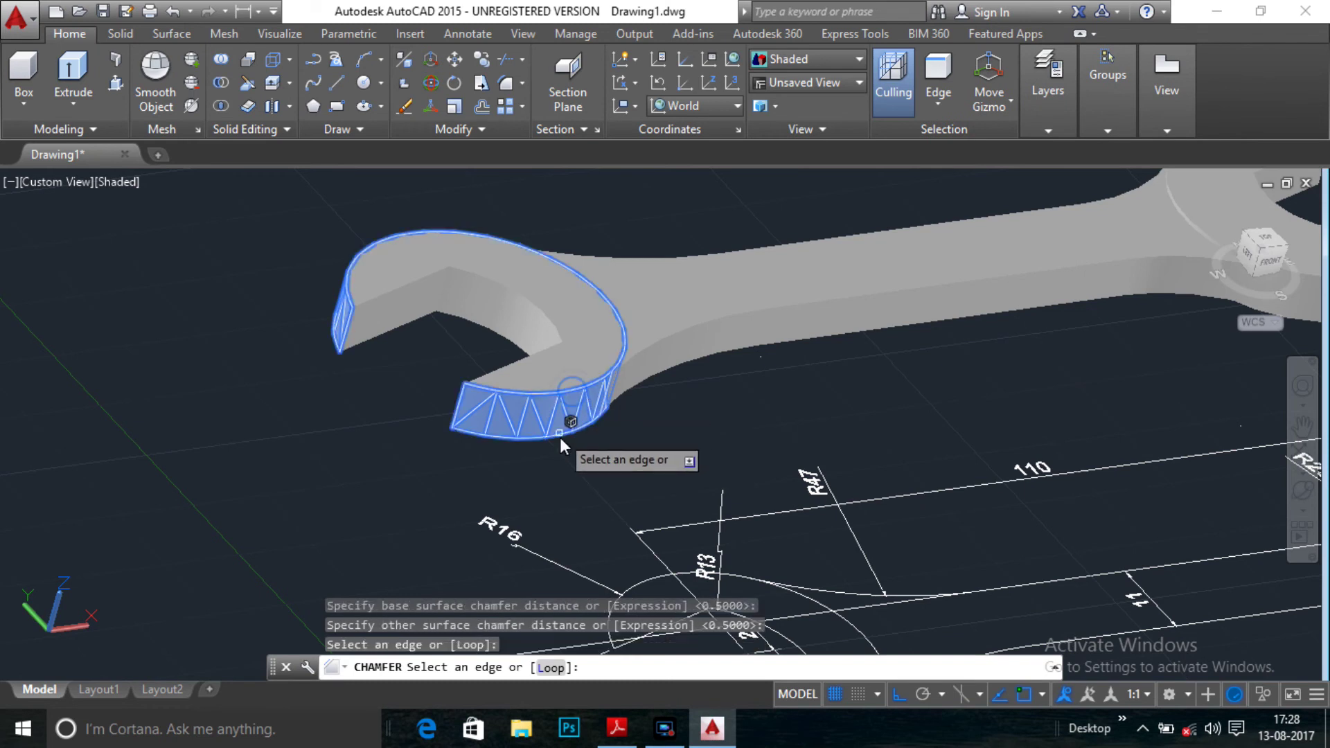
click(560, 440)
key(Escape)
scroll(798, 373, down, 2)
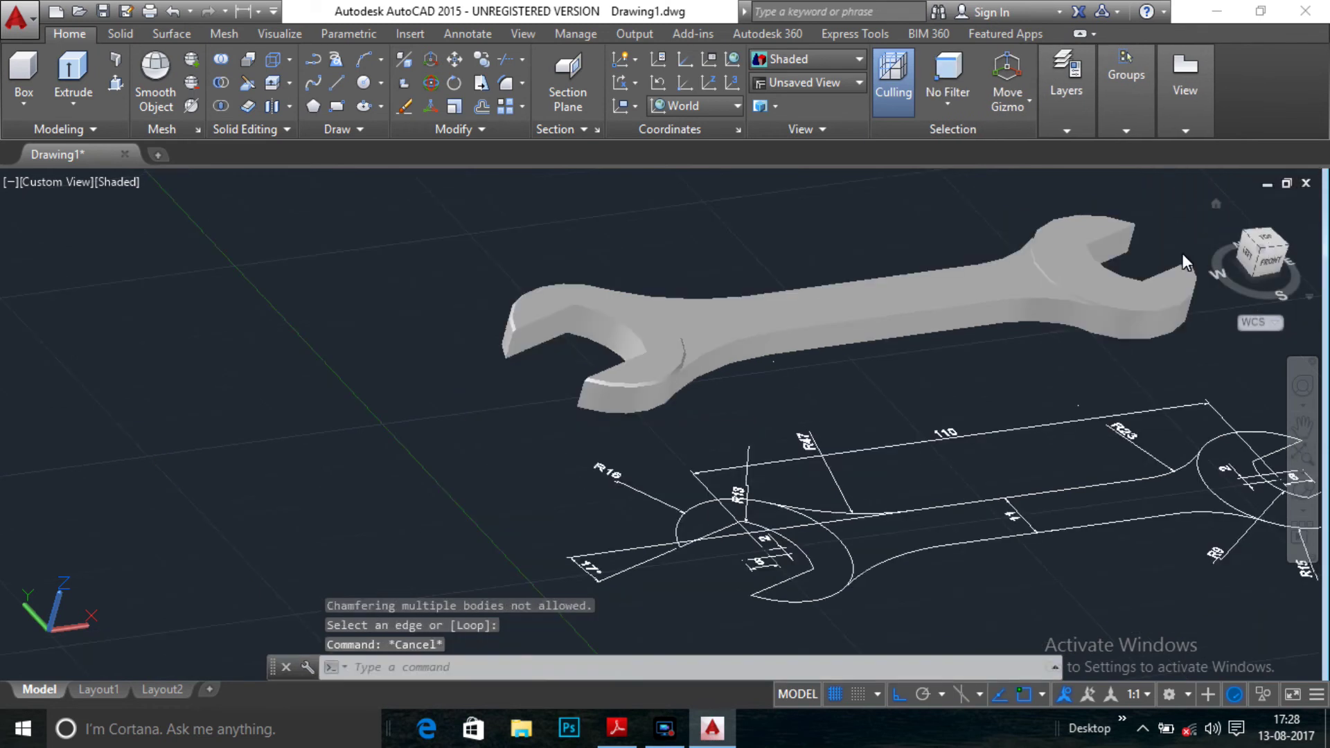
- Chamfer the right-hand jaw's top edge with both distances at 0.5
key(Return)
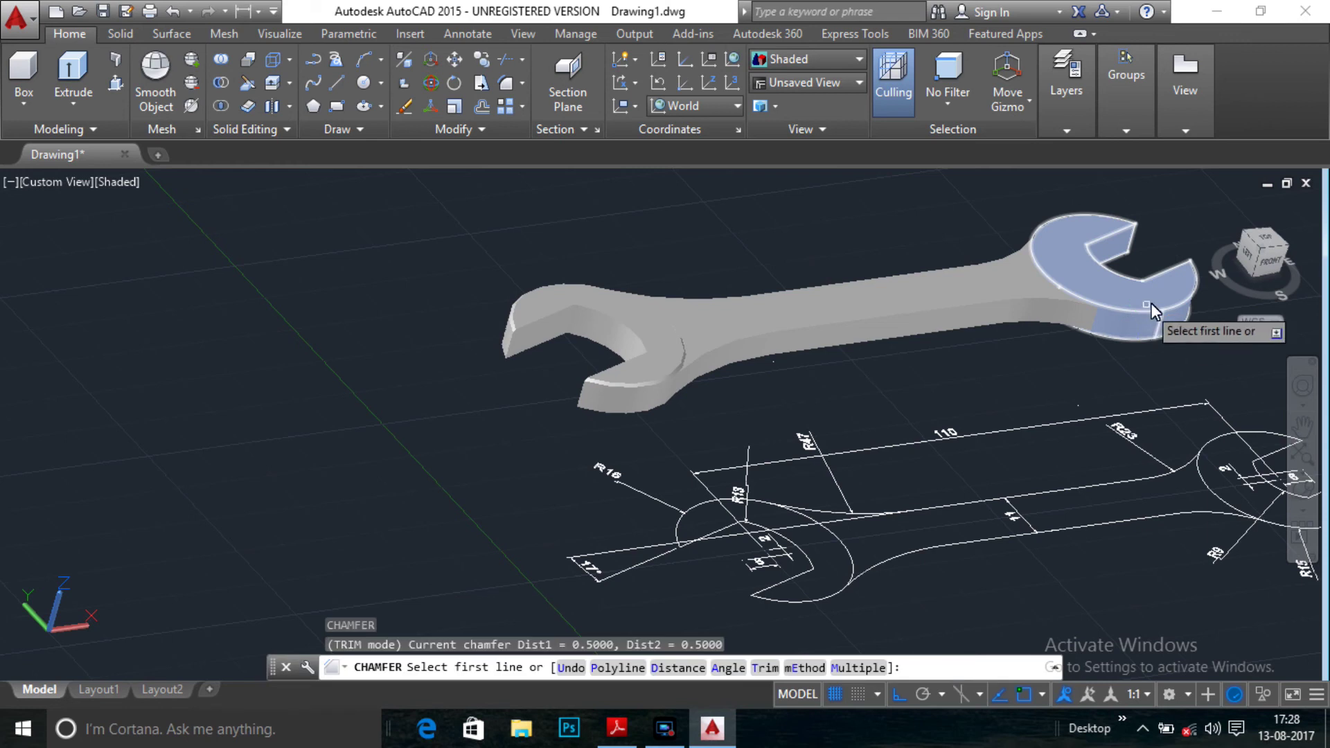
click(1157, 314)
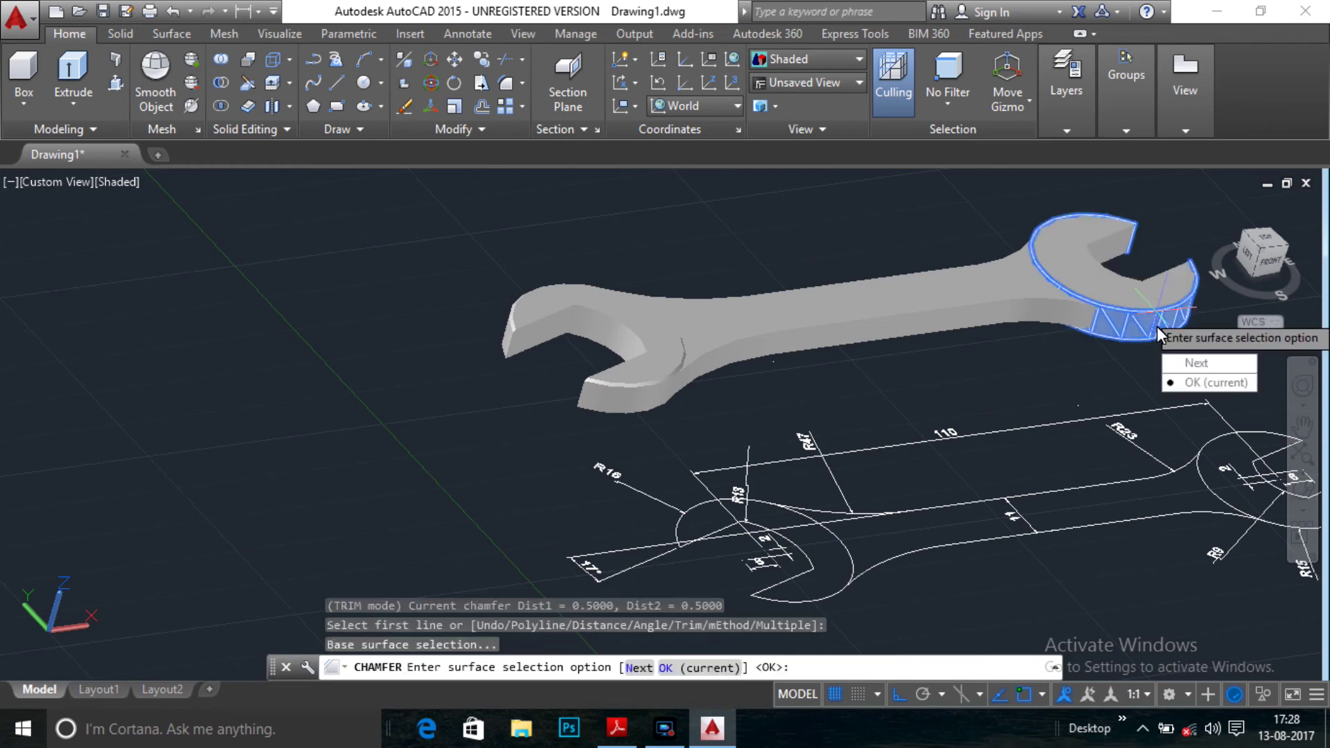
key(Return)
key(Return)
key(Return)
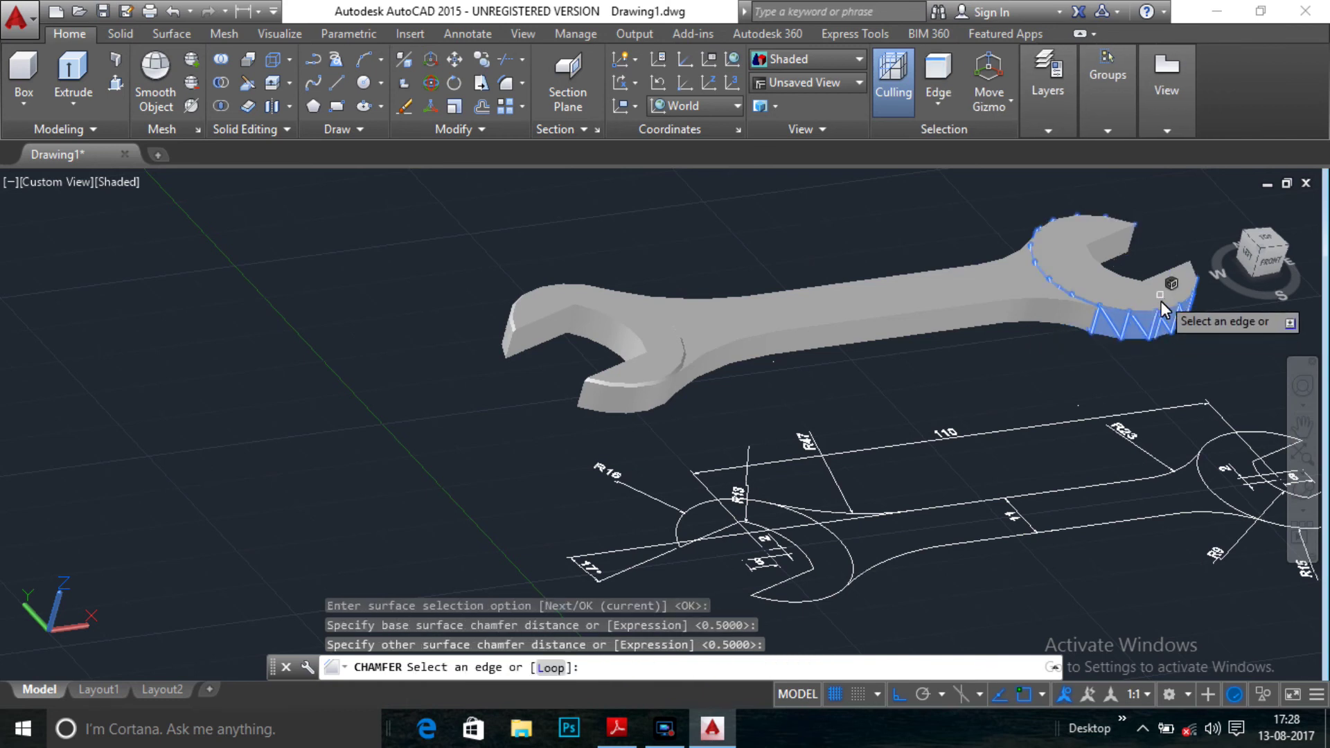
click(1161, 323)
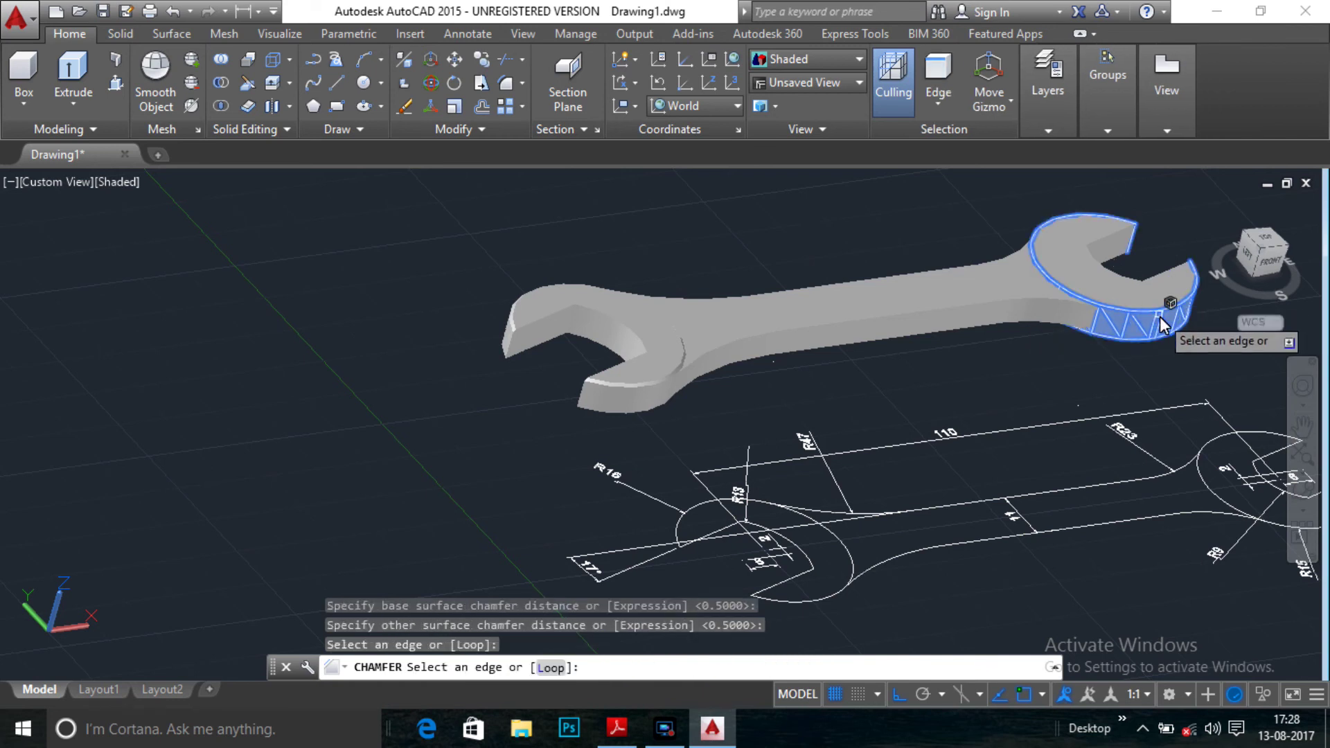
key(Return)
- Orbit the view and switch the display to 2D Wireframe
mouse_move(655, 314)
shift+middle_down()
mouse_move(974, 340)
mouse_move(927, 345)
shift+middle_up()
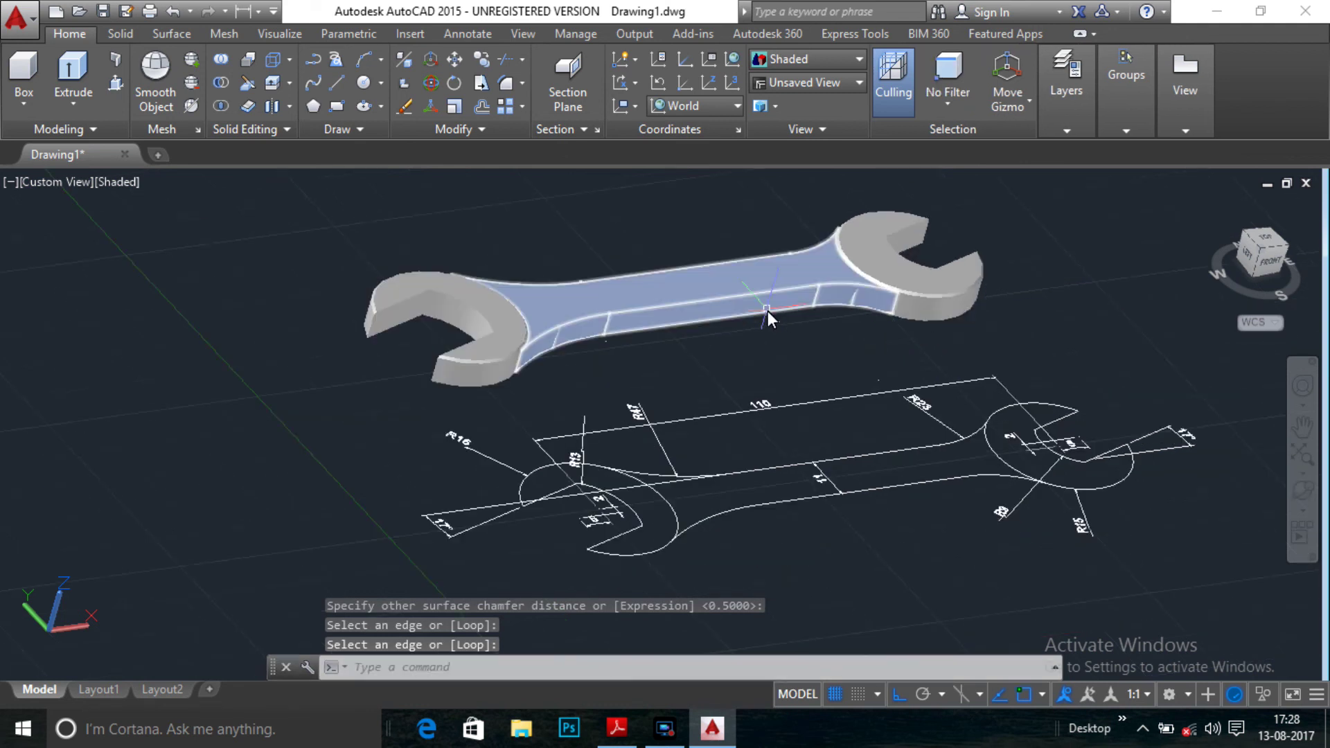
click(845, 59)
click(790, 115)
- Start FILLET with a 0.5 radius
key(Escape)
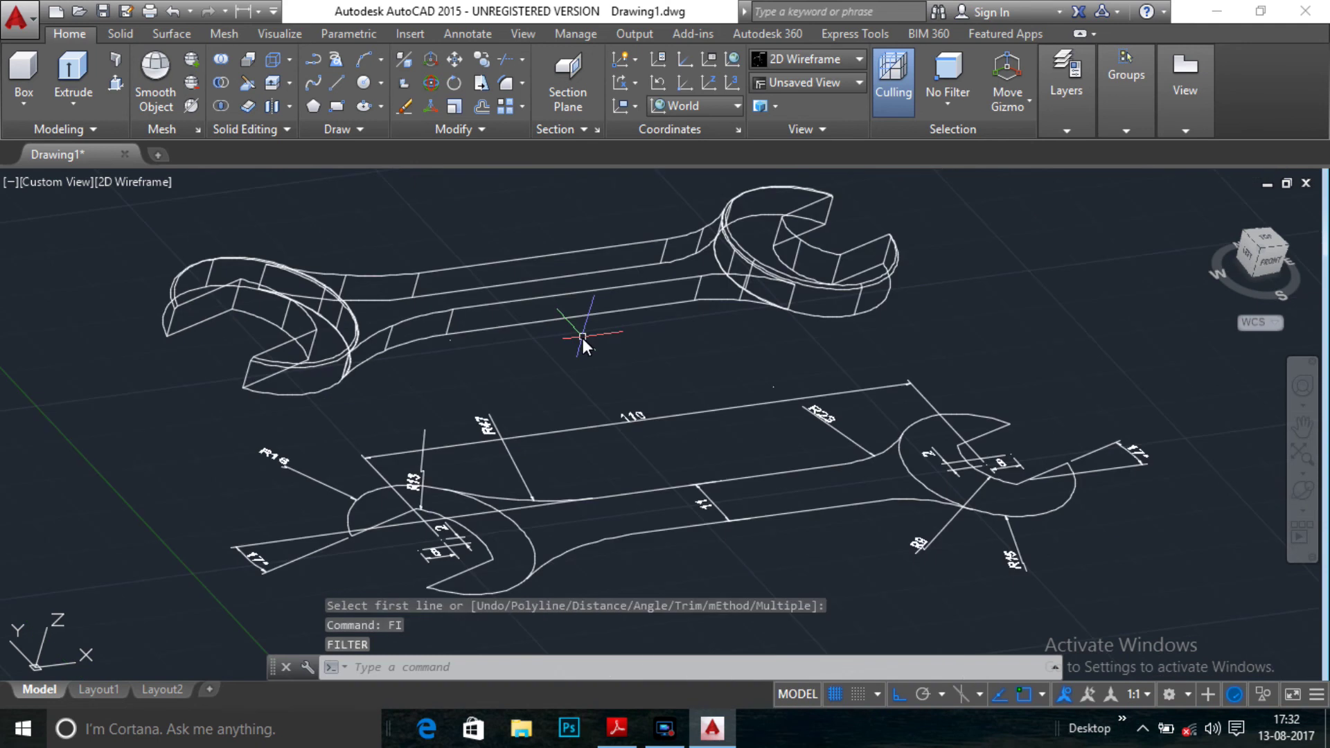
text(F)
key(Return)
right_click(584, 339)
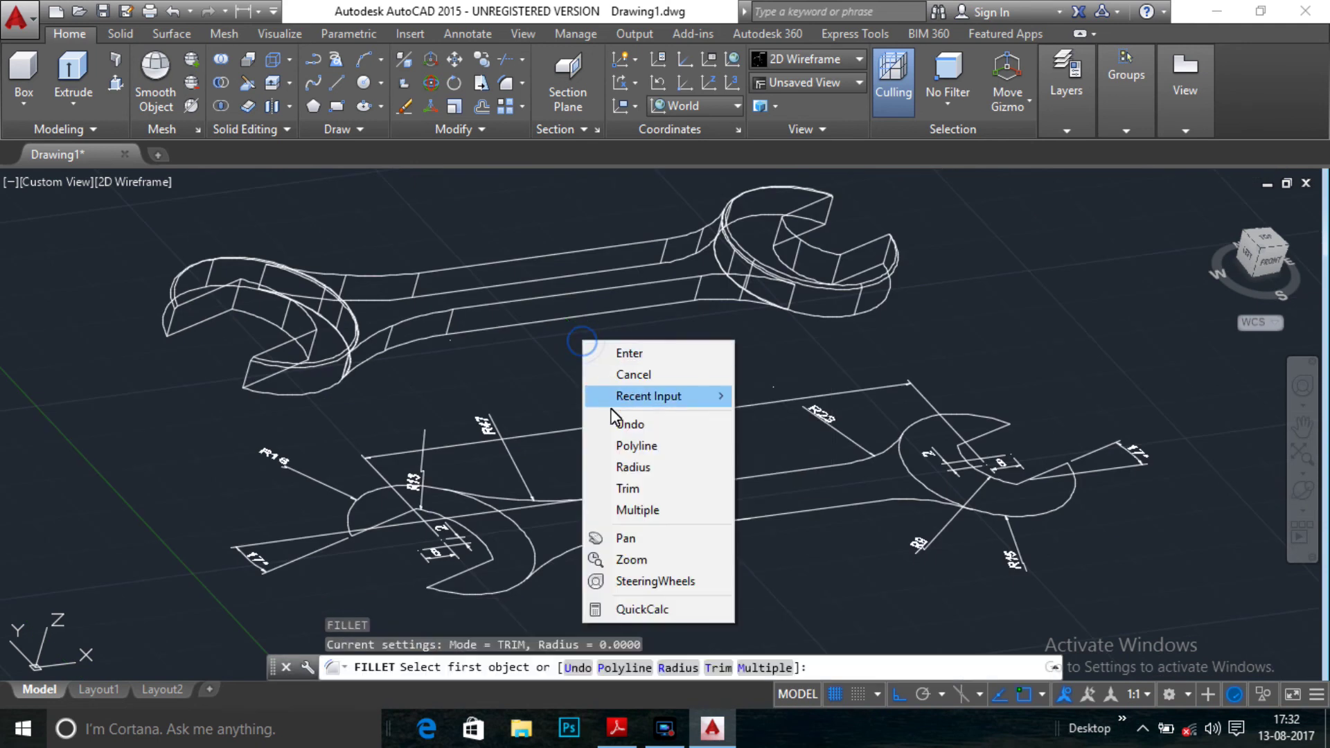
click(633, 467)
text(.5)
key(Return)
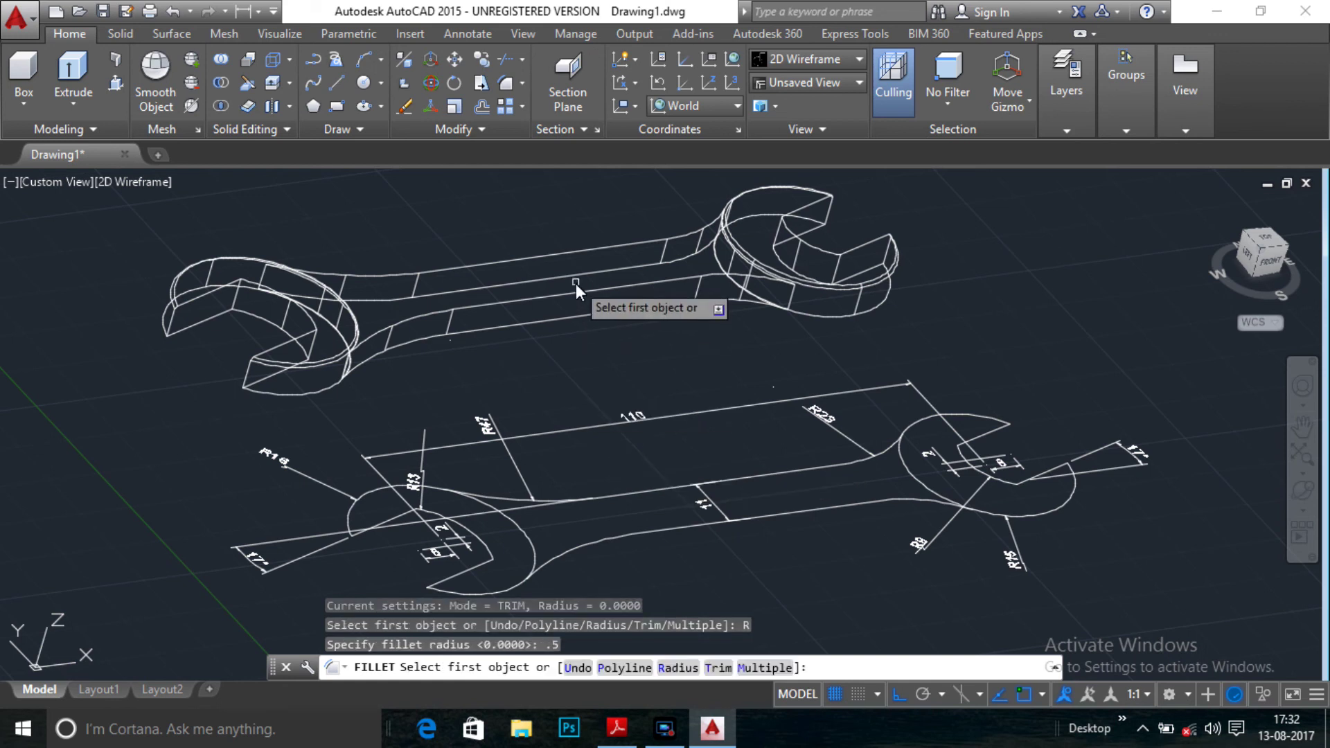
- Fillet the twelve handle edges into both jaws at 0.5
click(579, 291)
click(422, 316)
click(402, 325)
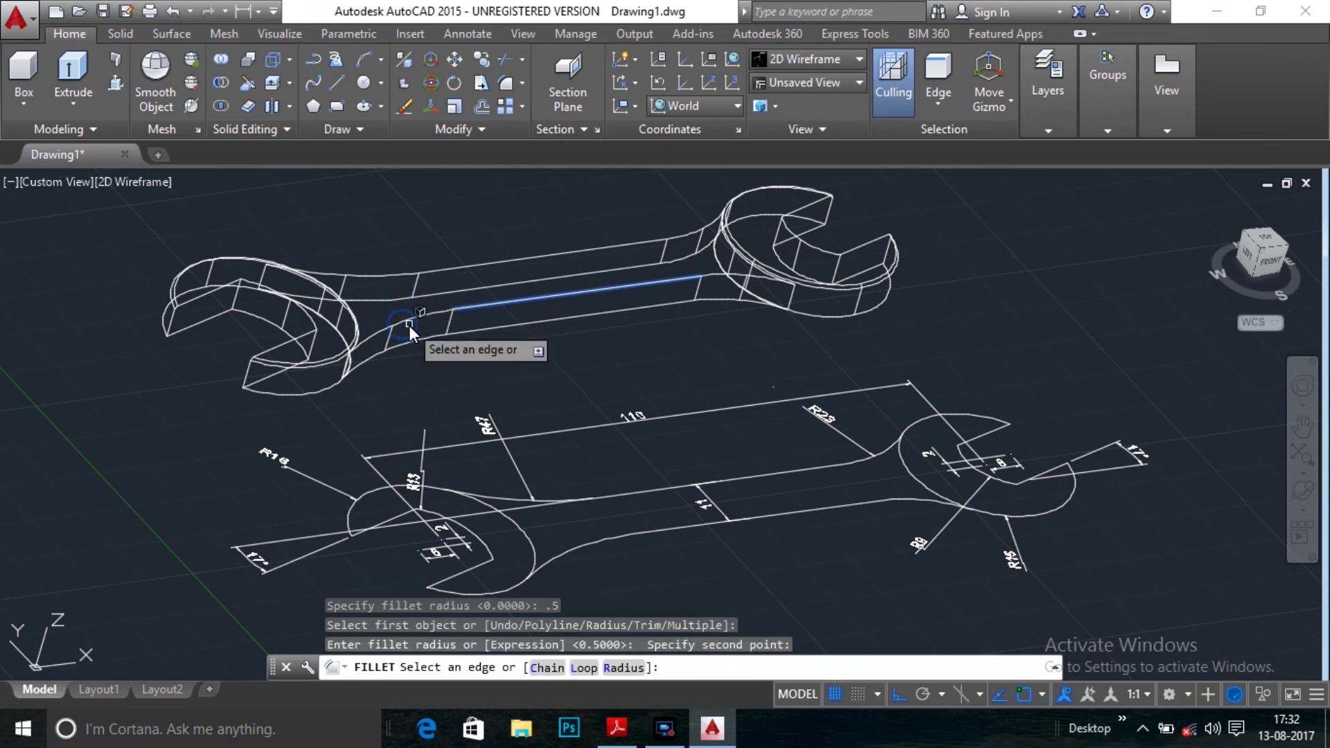
click(409, 320)
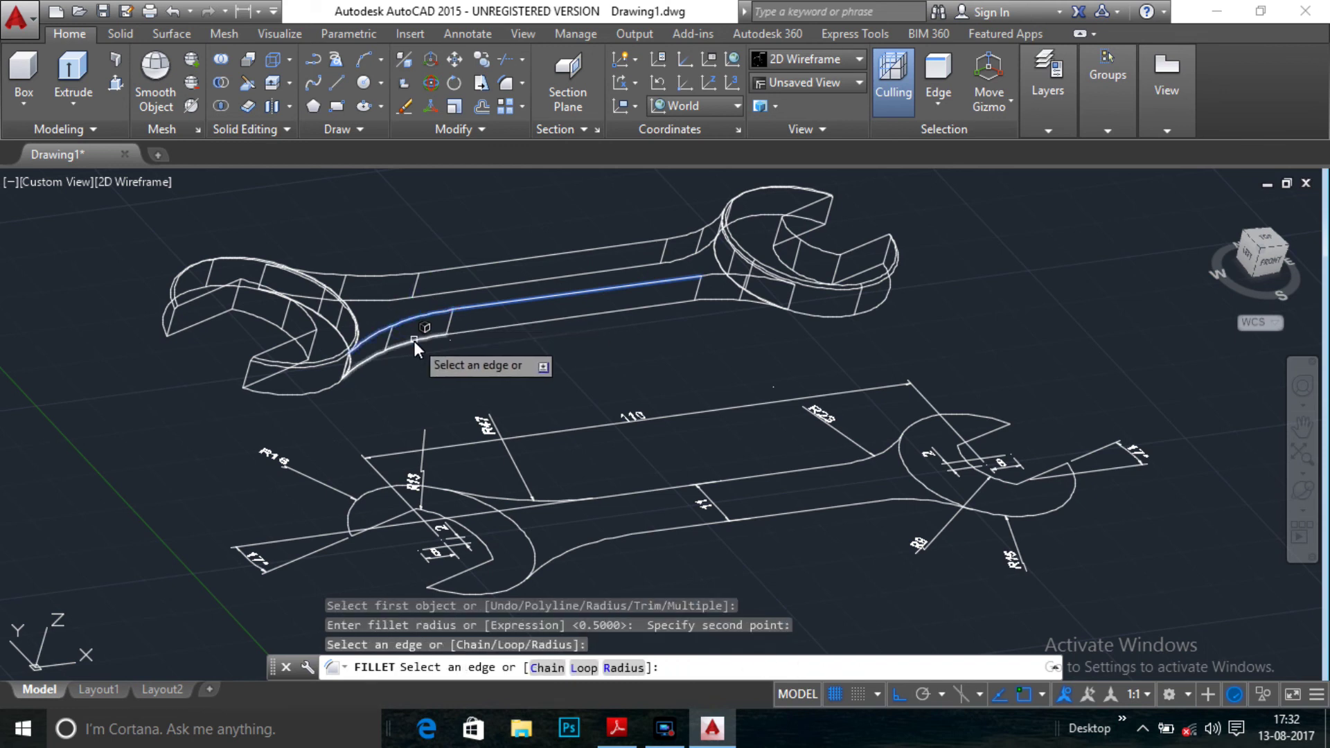
click(414, 340)
click(395, 299)
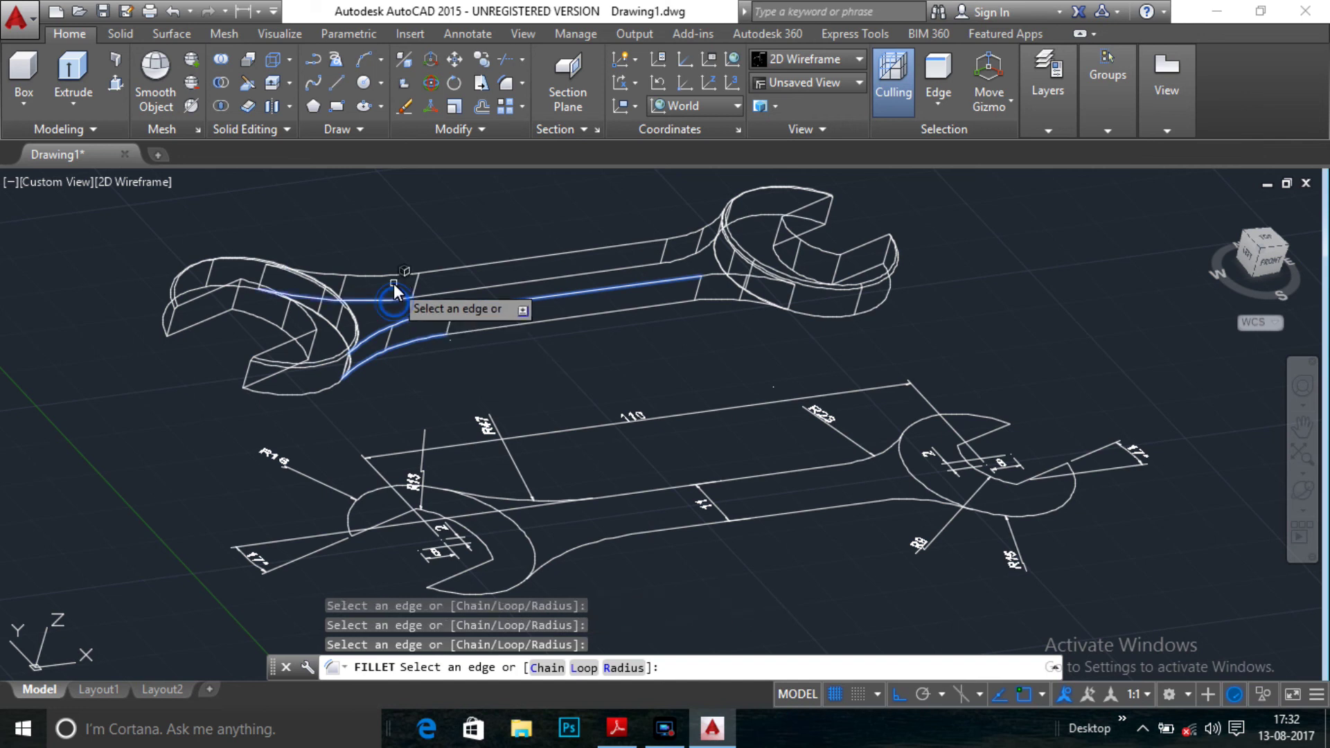
click(601, 249)
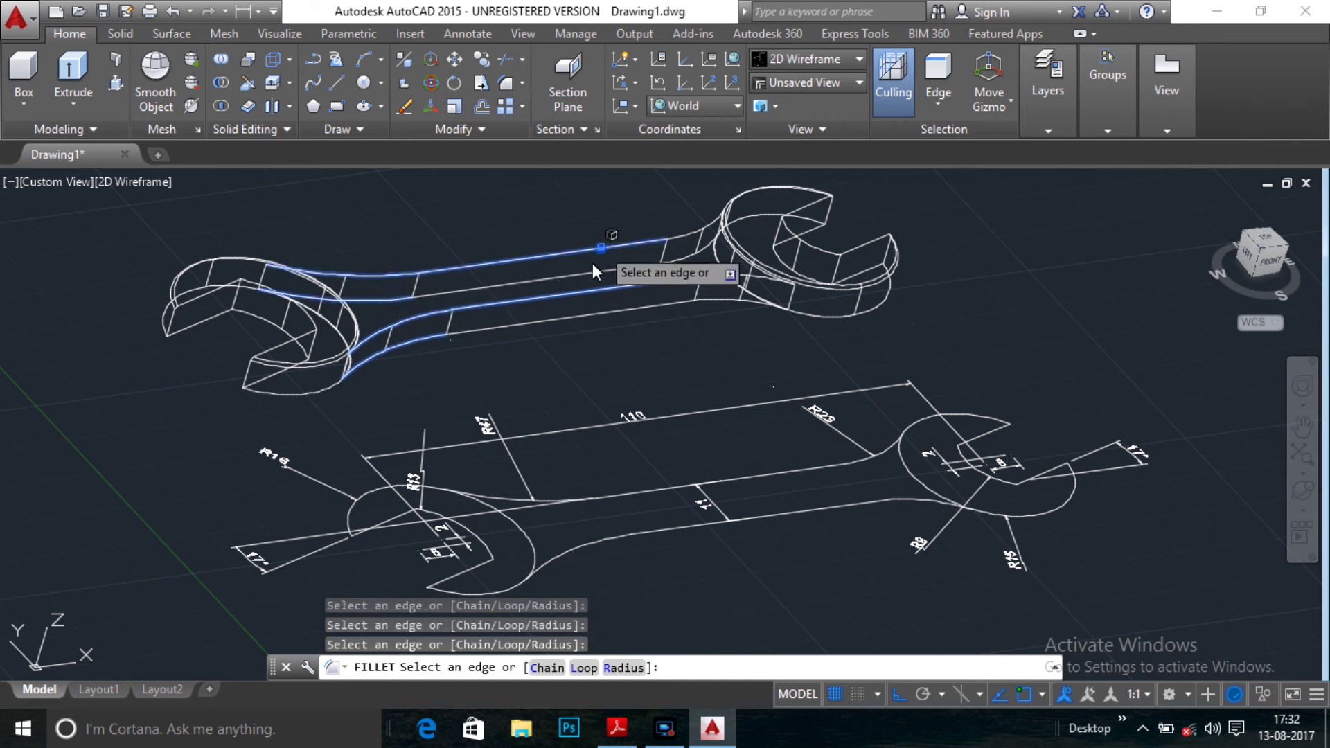
click(694, 237)
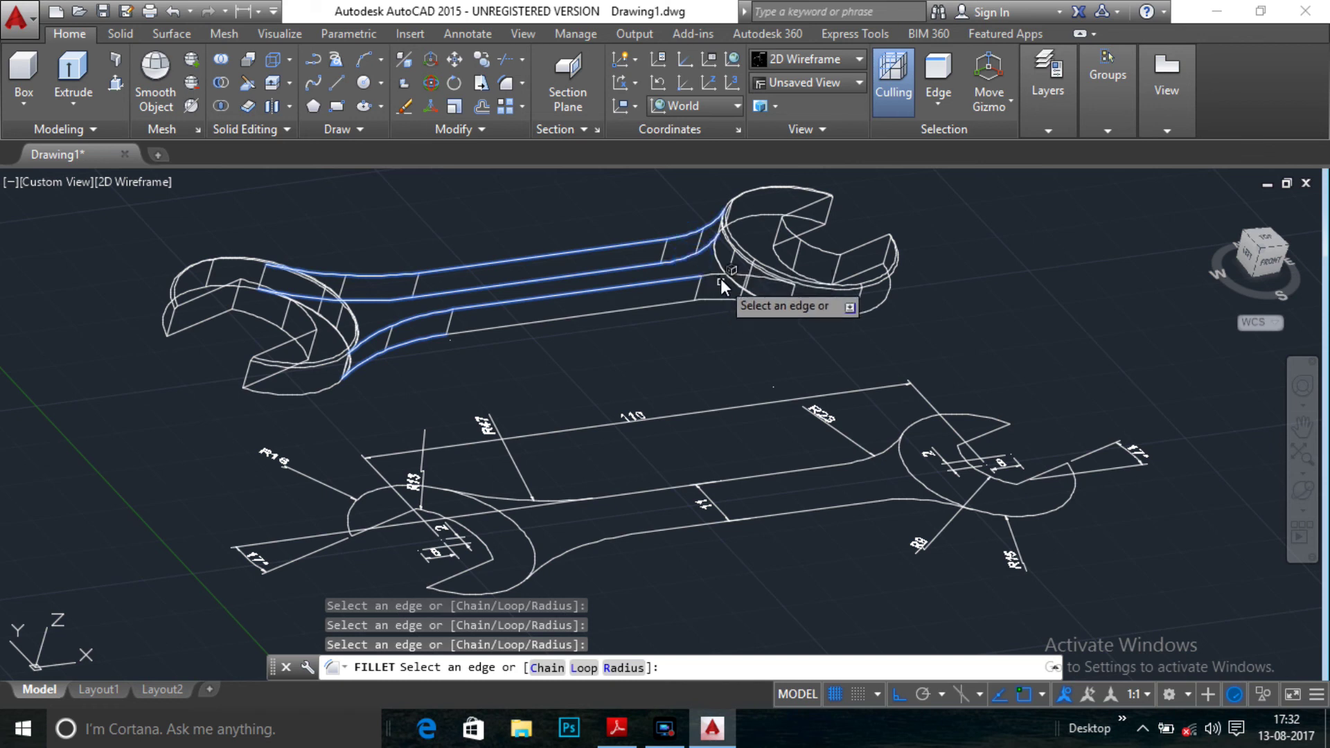
click(722, 301)
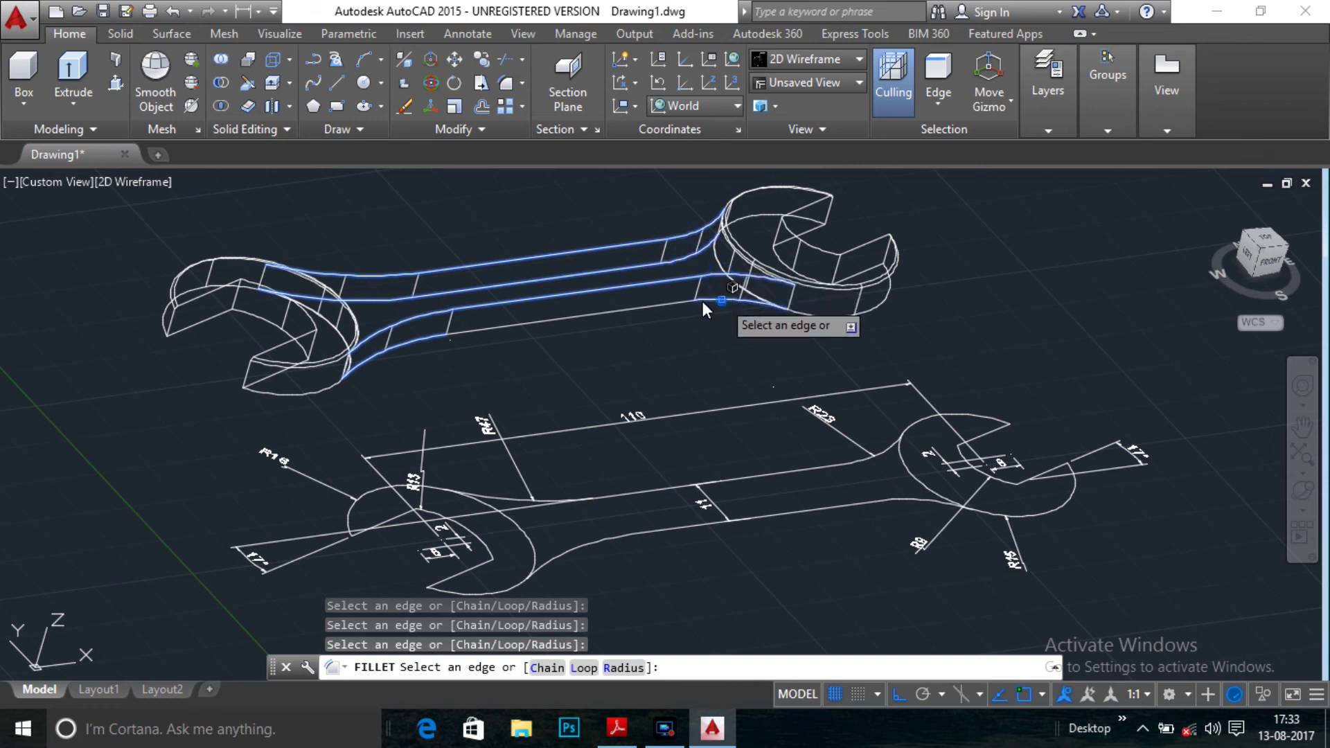
click(643, 309)
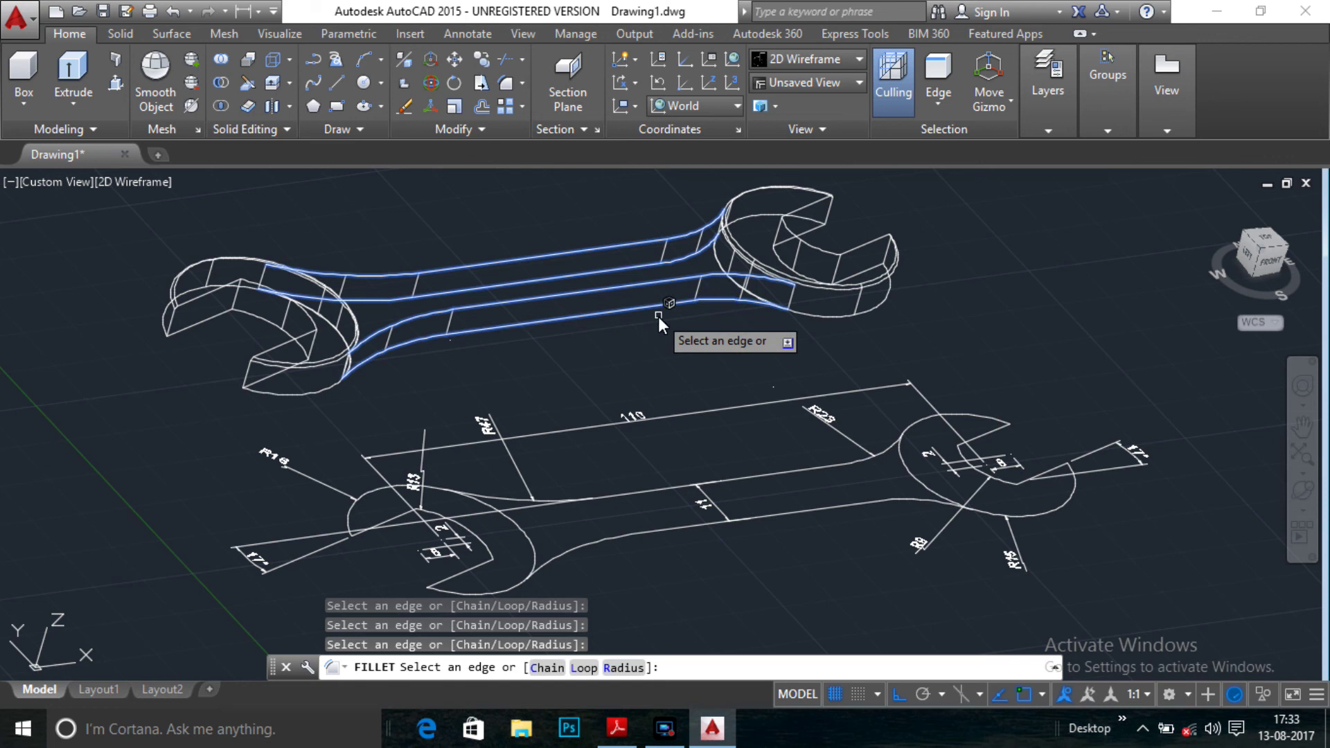
key(Return)
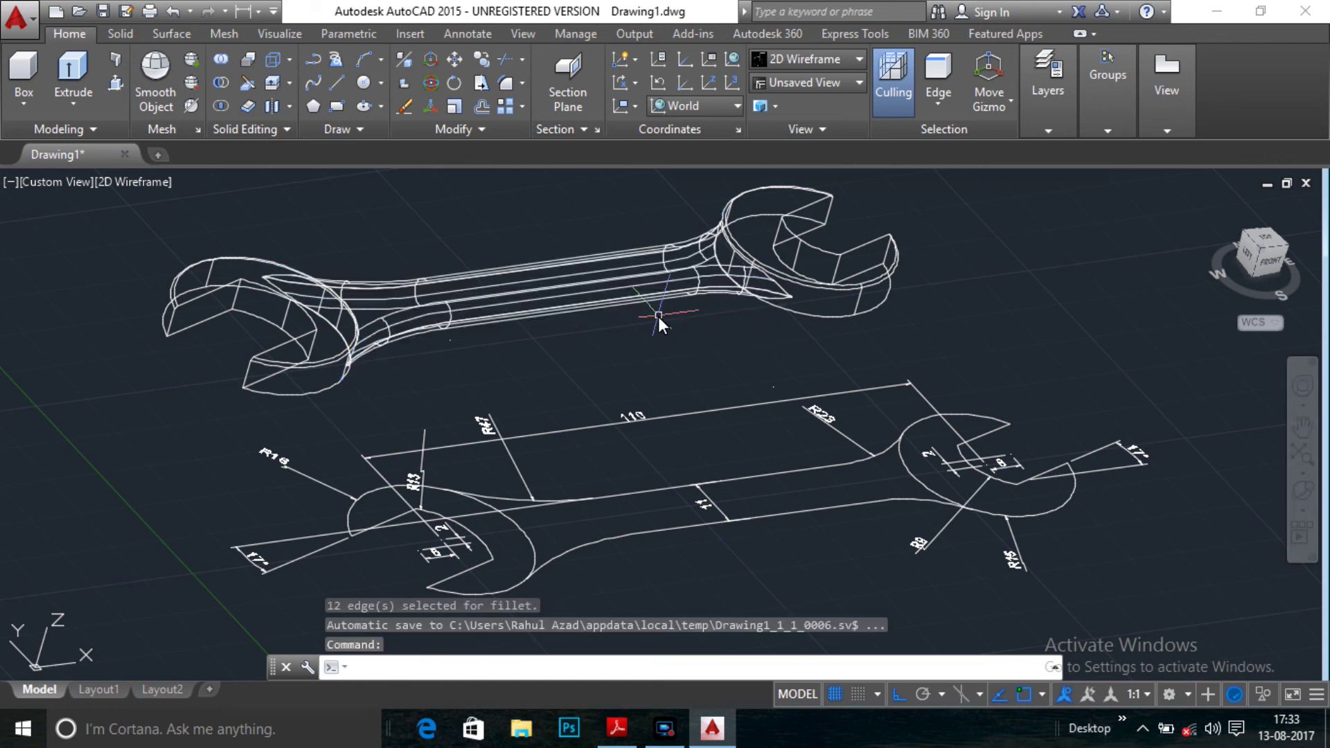
- Switch the wrench back to Shaded and zoom out slightly
click(850, 59)
click(799, 170)
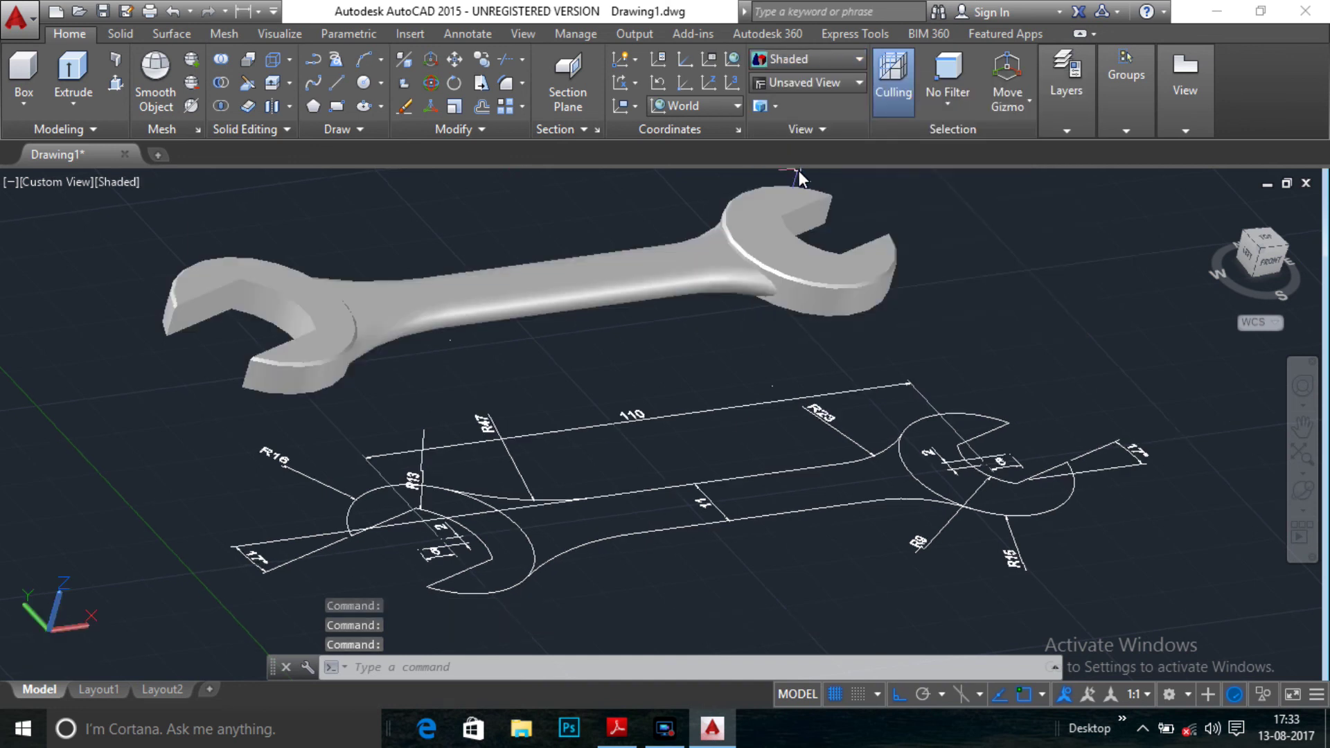
scroll(1206, 342, down, 1)
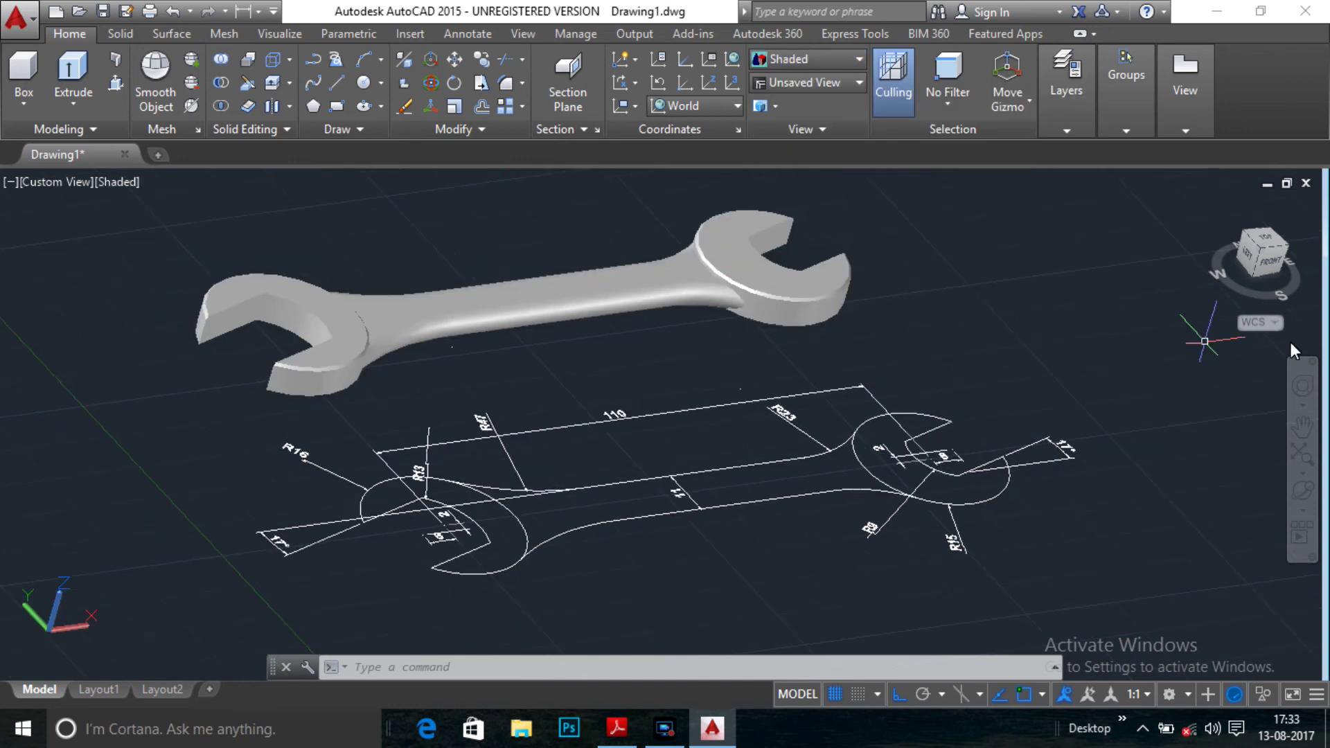
click(1307, 471)
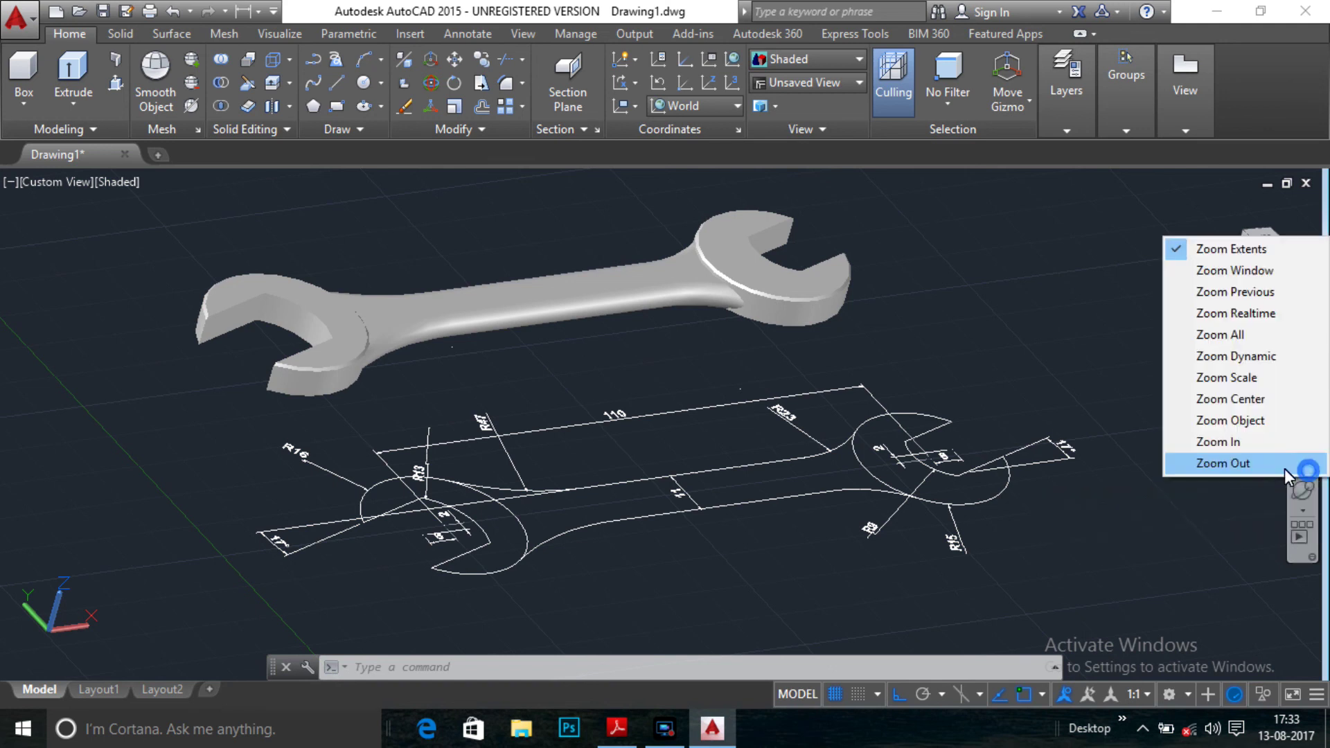
- Spin the wrench with Continuous Orbit, then Free Orbit, and return to the Top view
click(1303, 510)
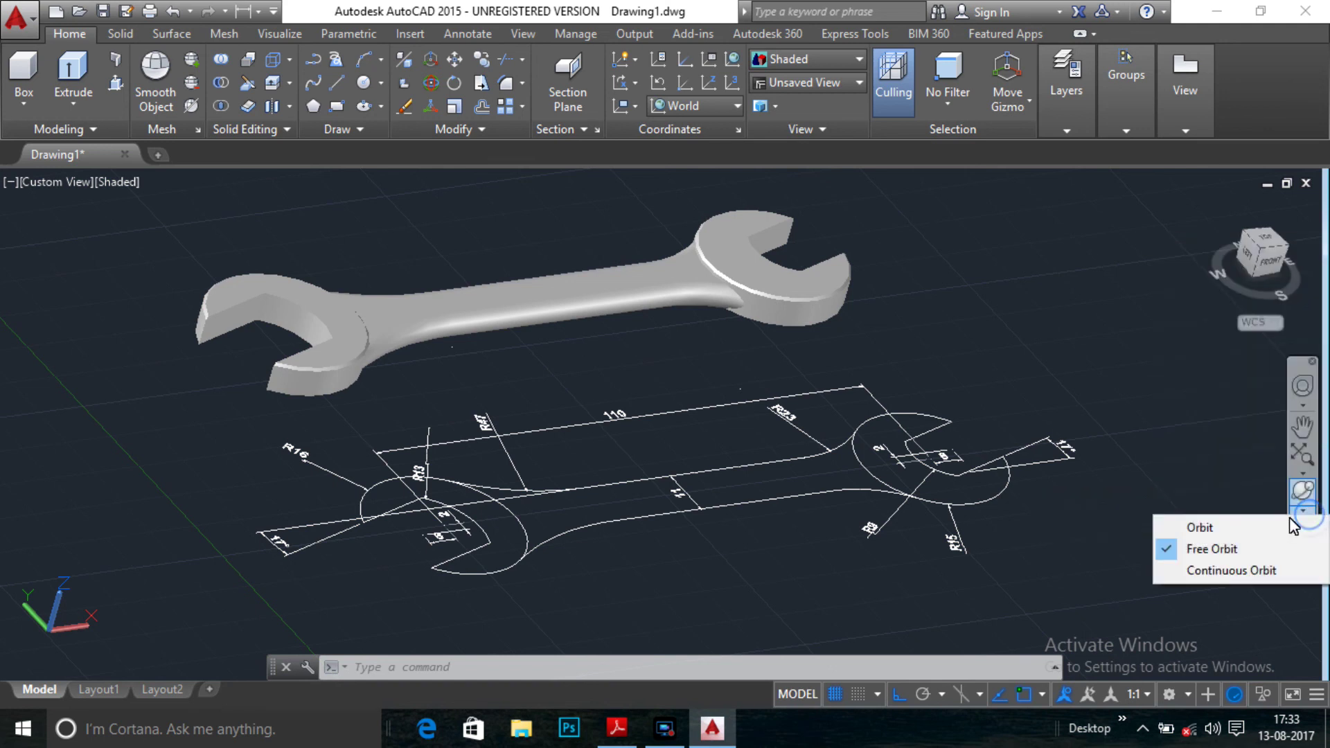
click(1232, 571)
drag(682, 299, 690, 257)
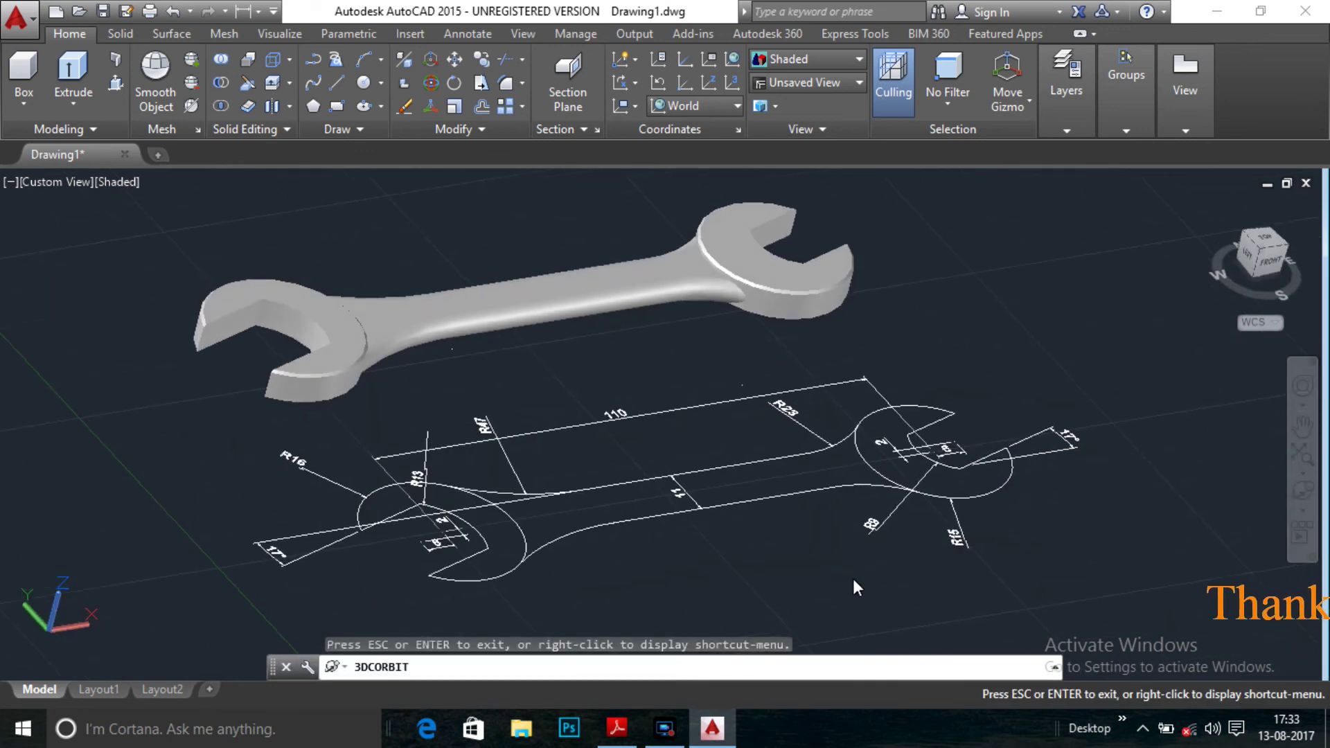
click(907, 478)
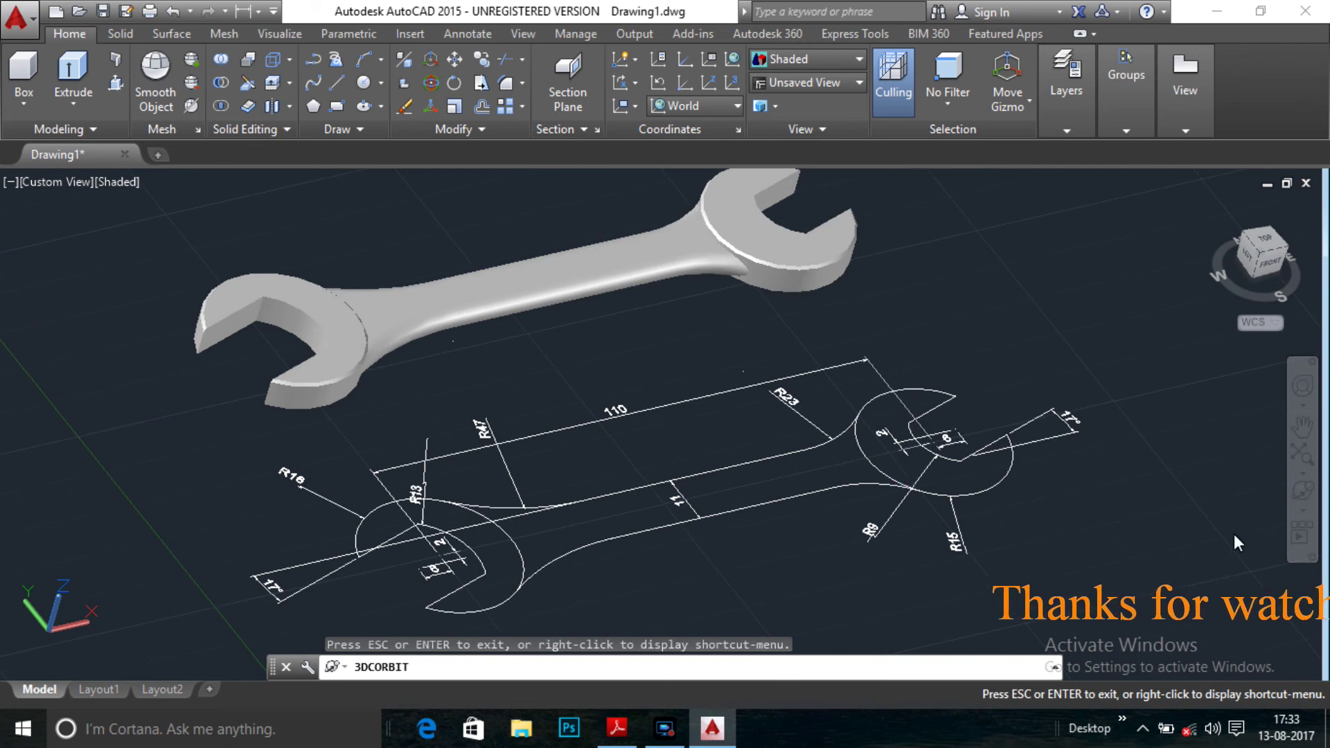
drag(986, 395, 912, 392)
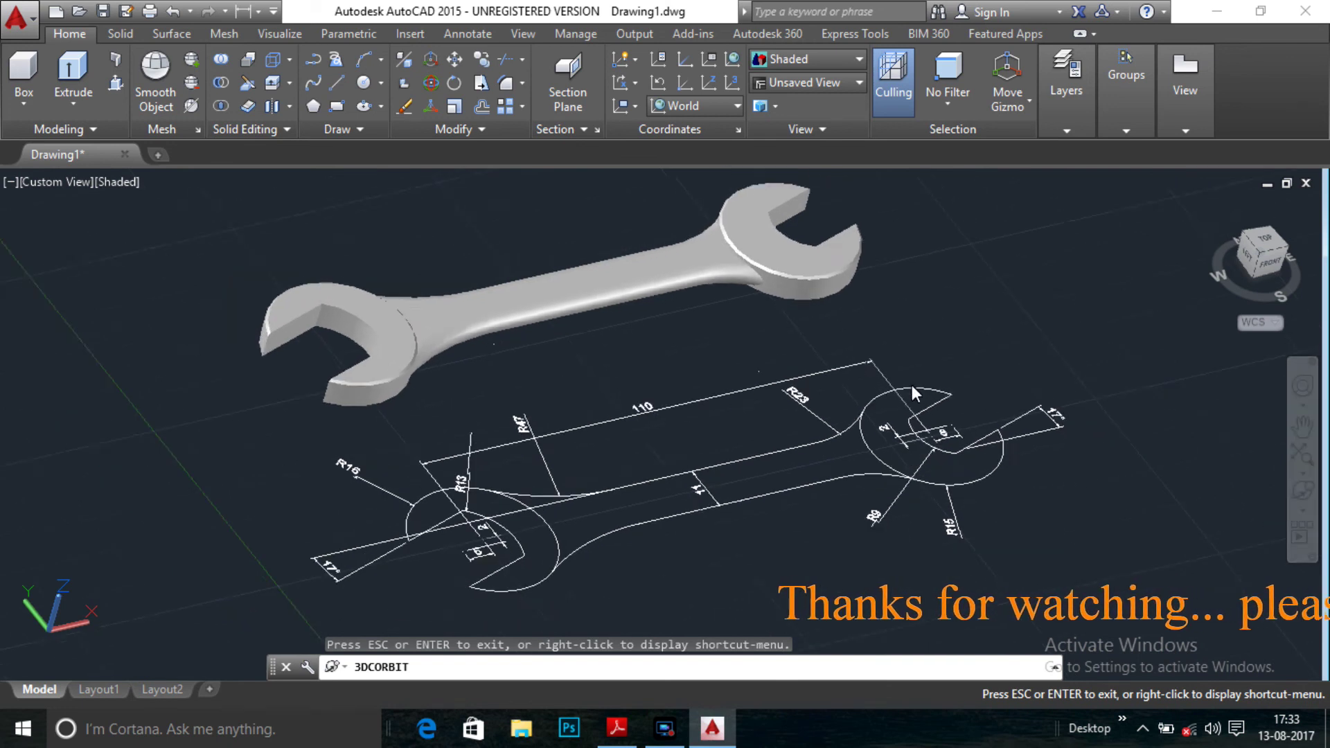
key(2)
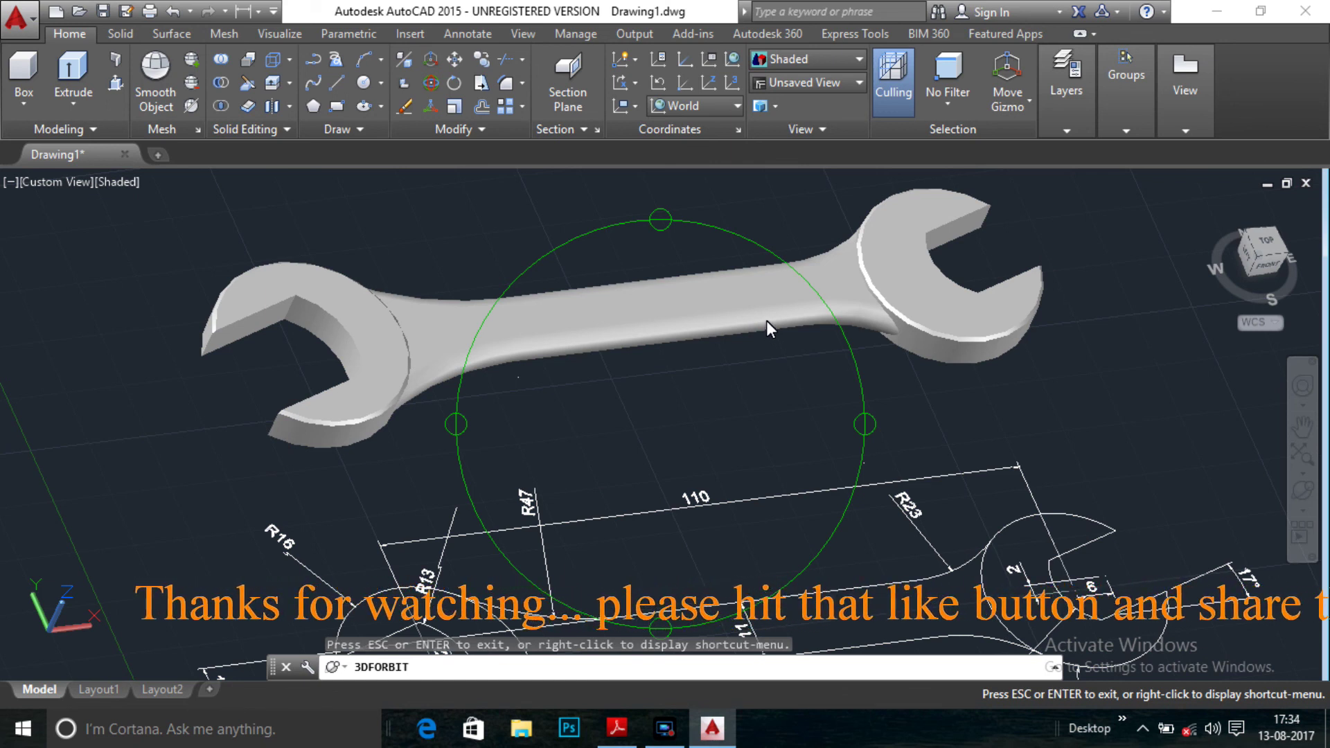
drag(766, 320, 752, 529)
key(Escape)
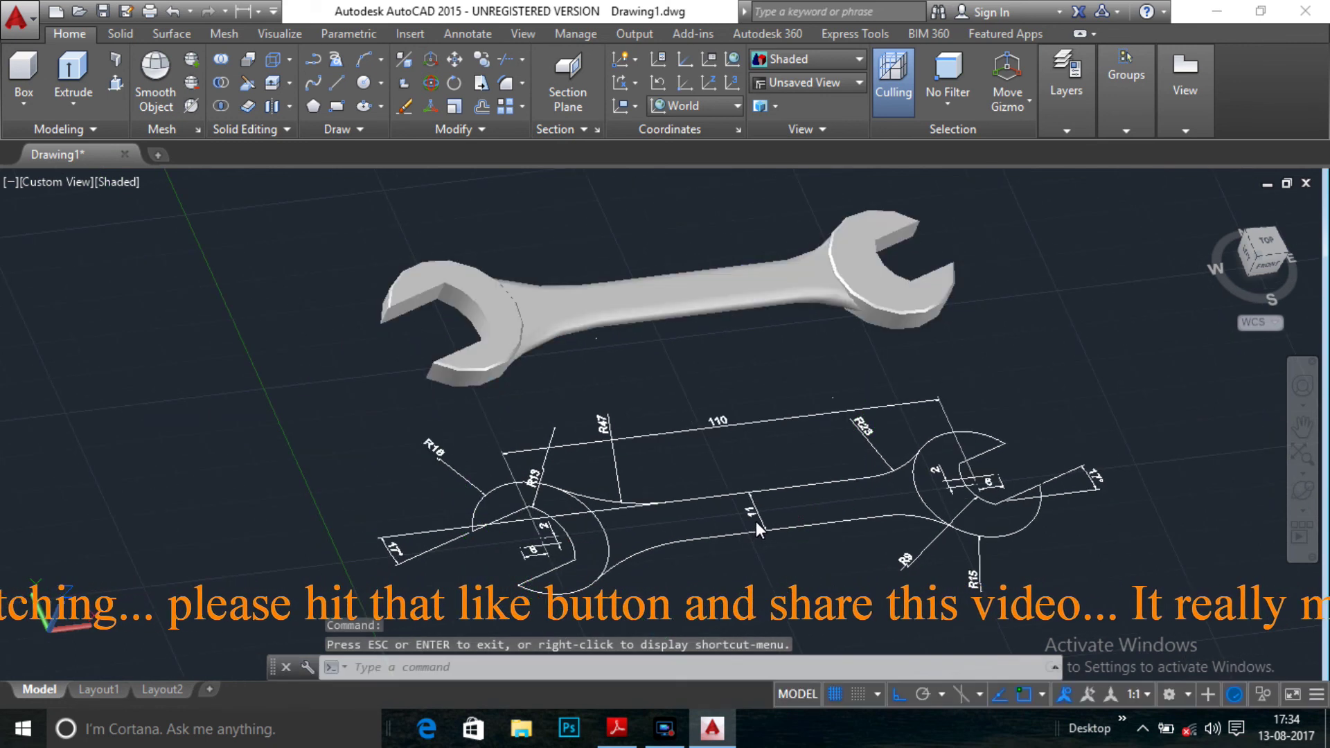
click(1264, 244)
click(1301, 511)
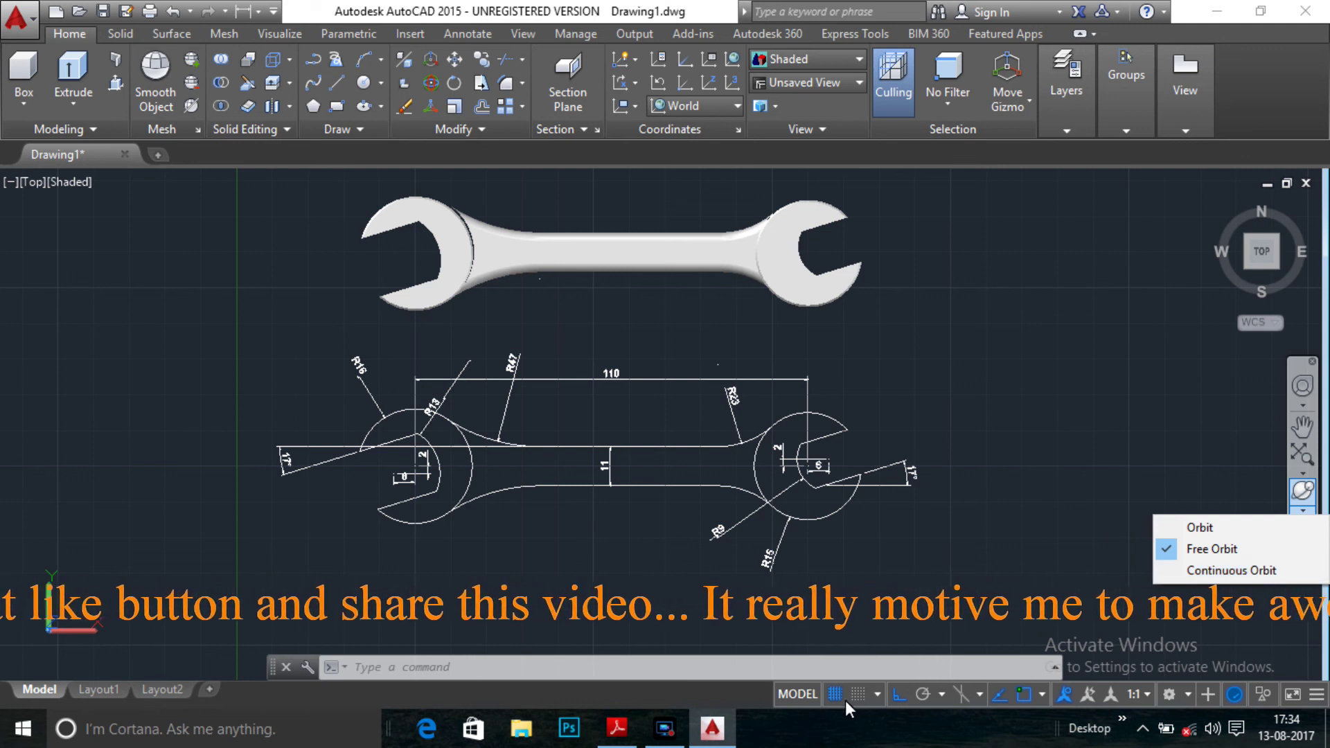
- Continuously orbit the wrench through several angles, then zoom in on a jaw
mouse_move(702, 344)
mouse_down()
mouse_move(650, 365)
mouse_move(590, 310)
mouse_move(663, 278)
mouse_move(683, 288)
mouse_up()
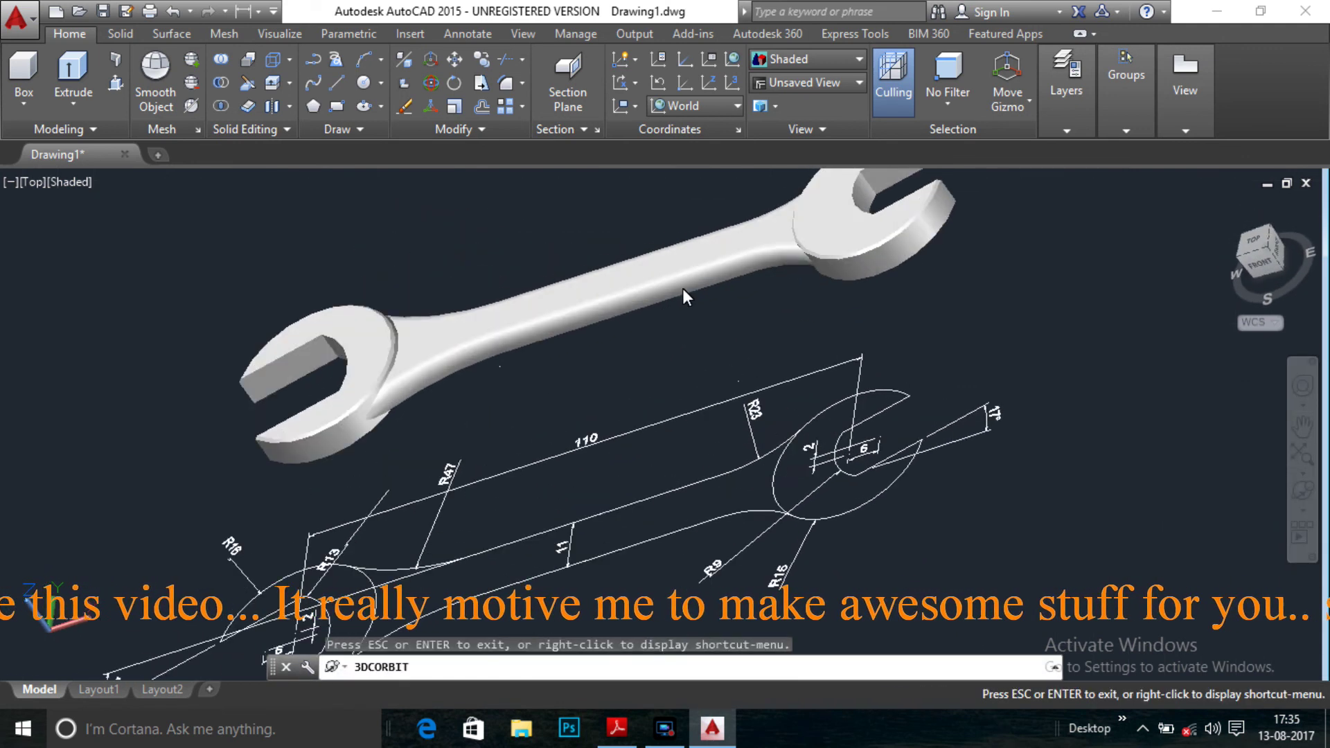
click(746, 422)
mouse_move(745, 422)
mouse_down()
mouse_move(792, 459)
mouse_move(446, 358)
mouse_move(474, 371)
mouse_up()
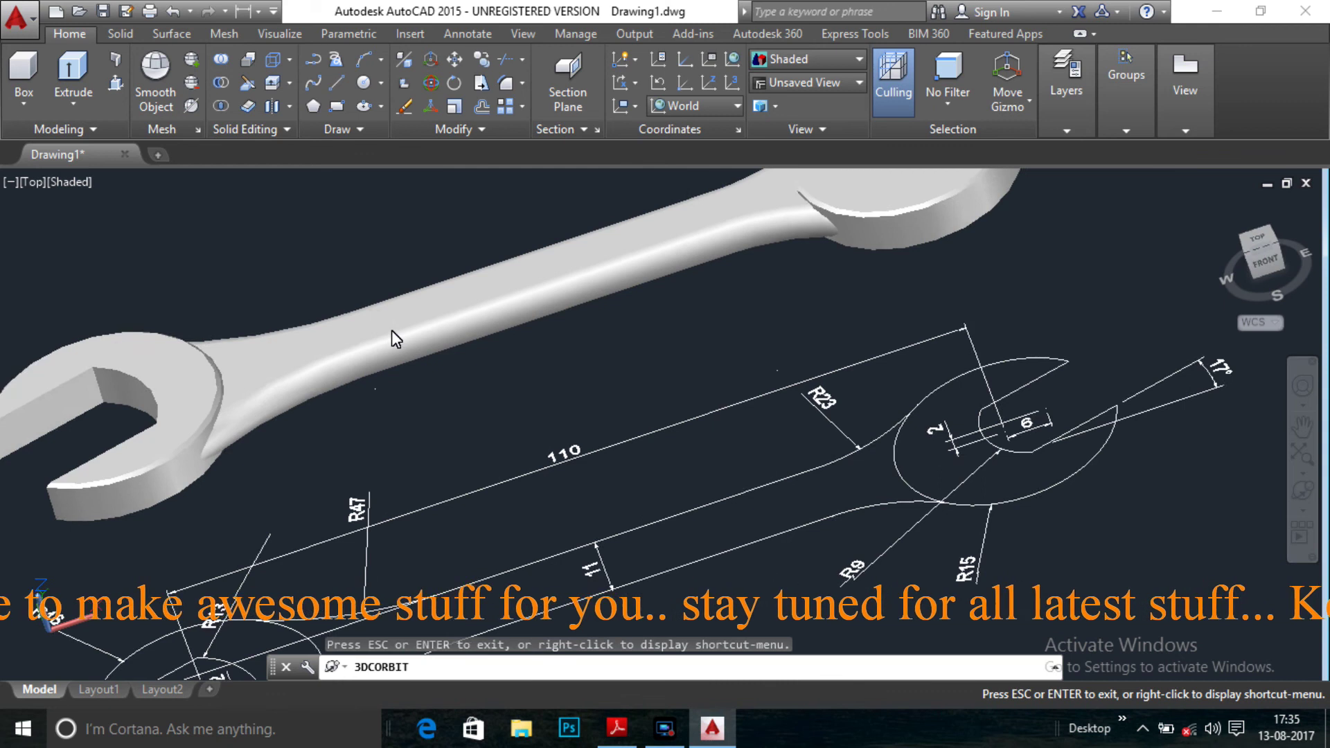
click(517, 376)
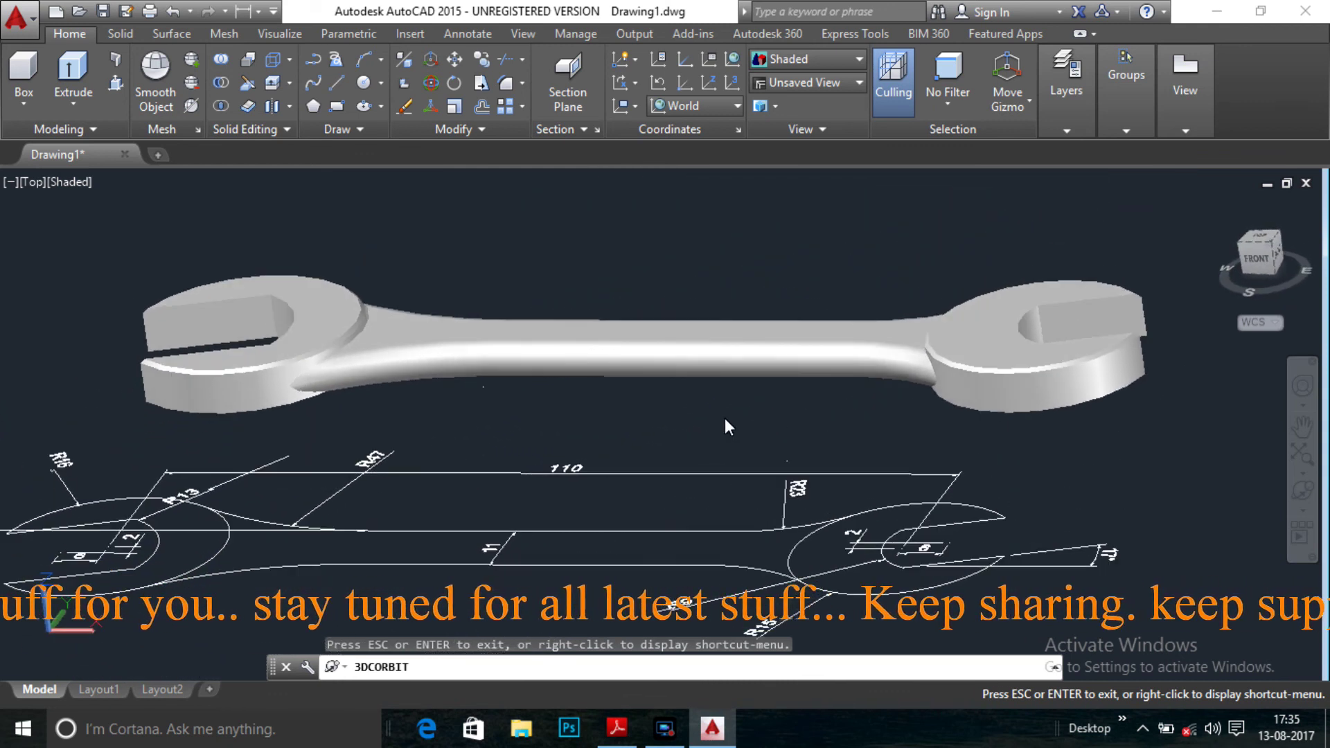
drag(717, 426, 697, 382)
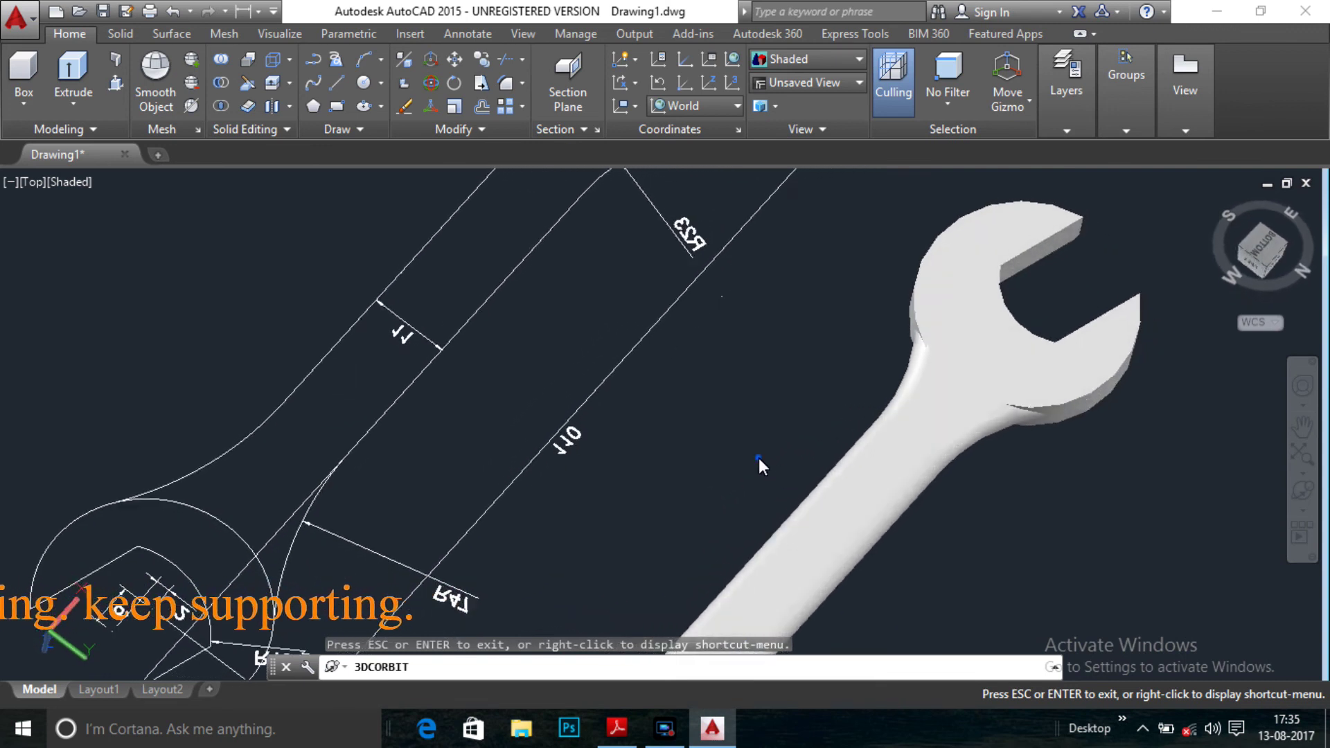
drag(745, 476, 703, 407)
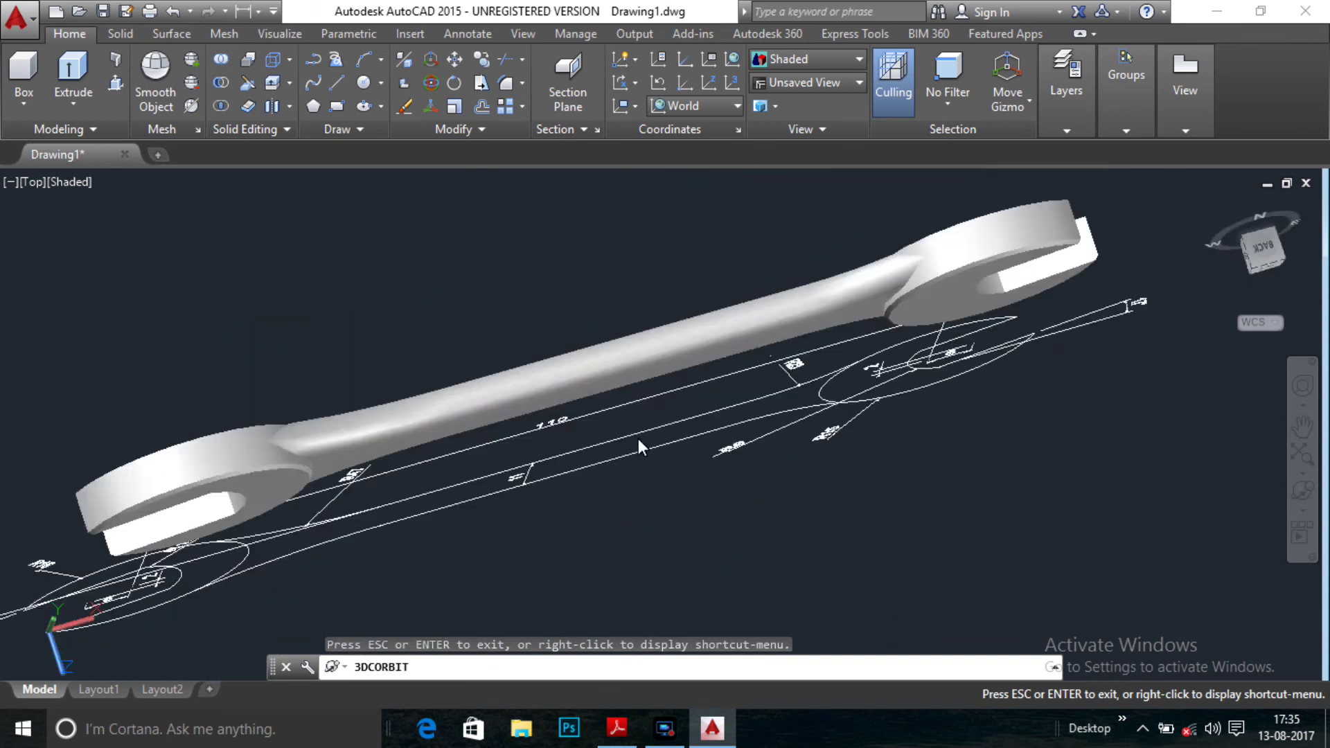
drag(638, 438, 622, 369)
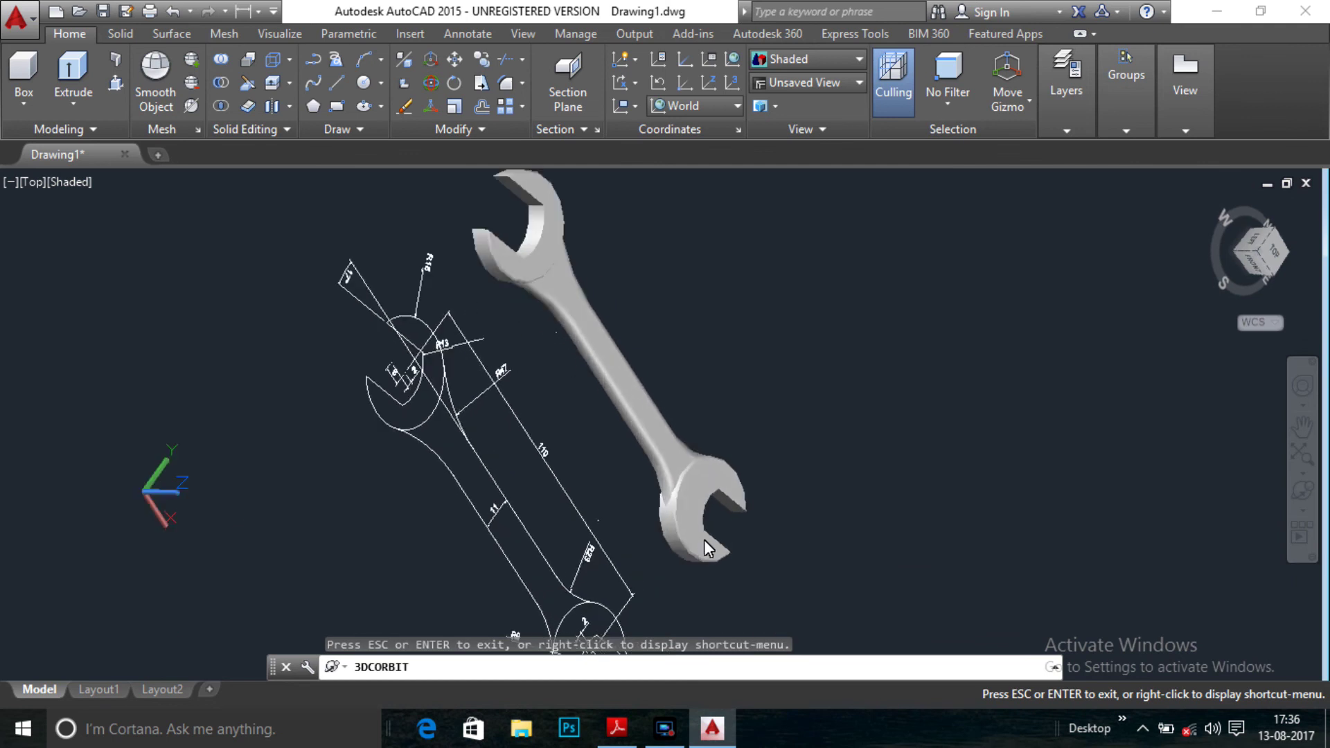
scroll(708, 539, up, 2)
scroll(708, 538, up, 3)
scroll(600, 483, up, 2)
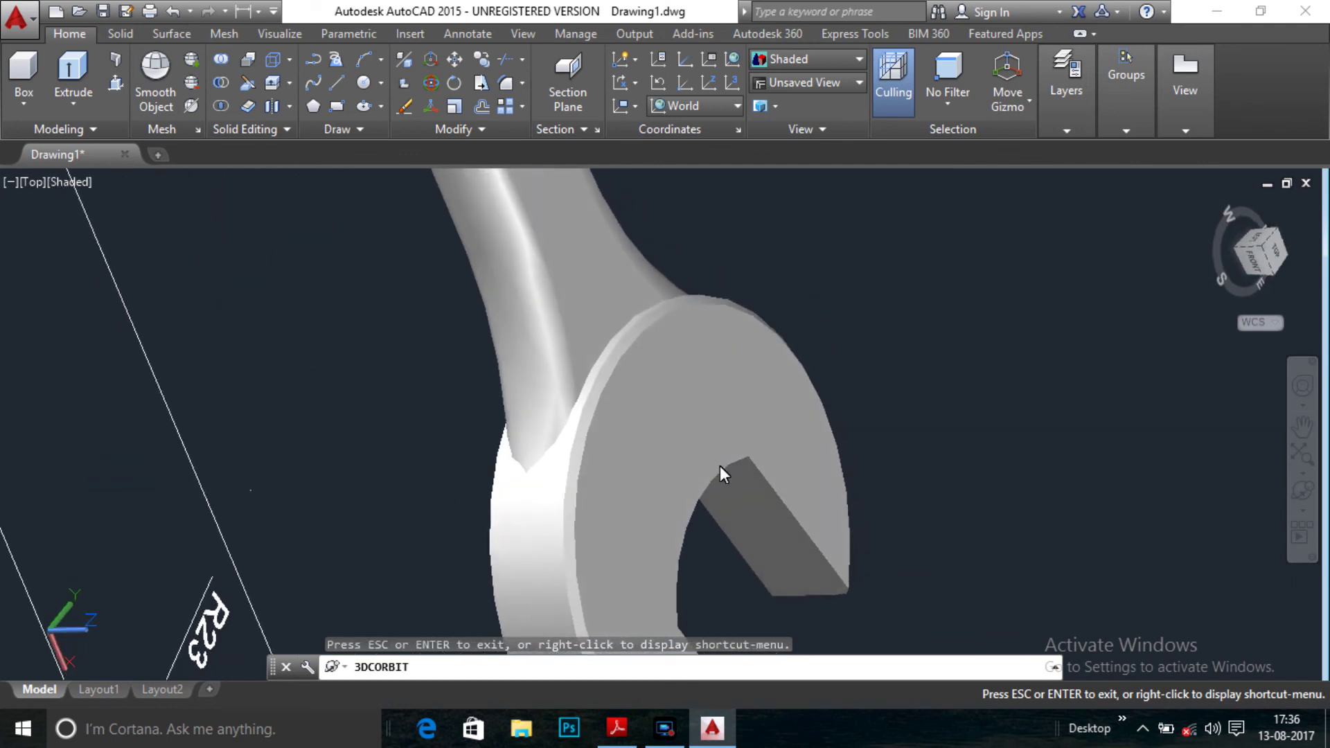
- Free-orbit to see the sketch at a slant under the wrench, then return to Top view
click(1300, 515)
click(1235, 549)
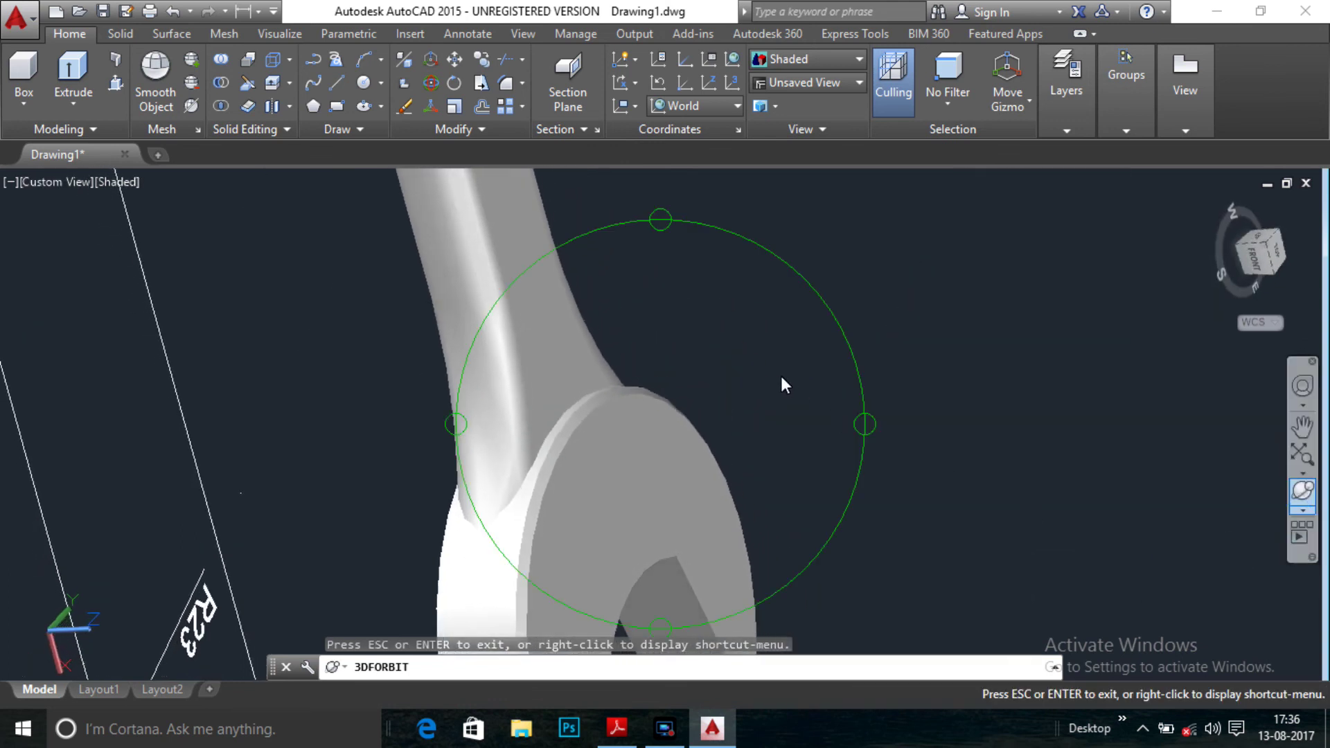
drag(783, 378, 1256, 347)
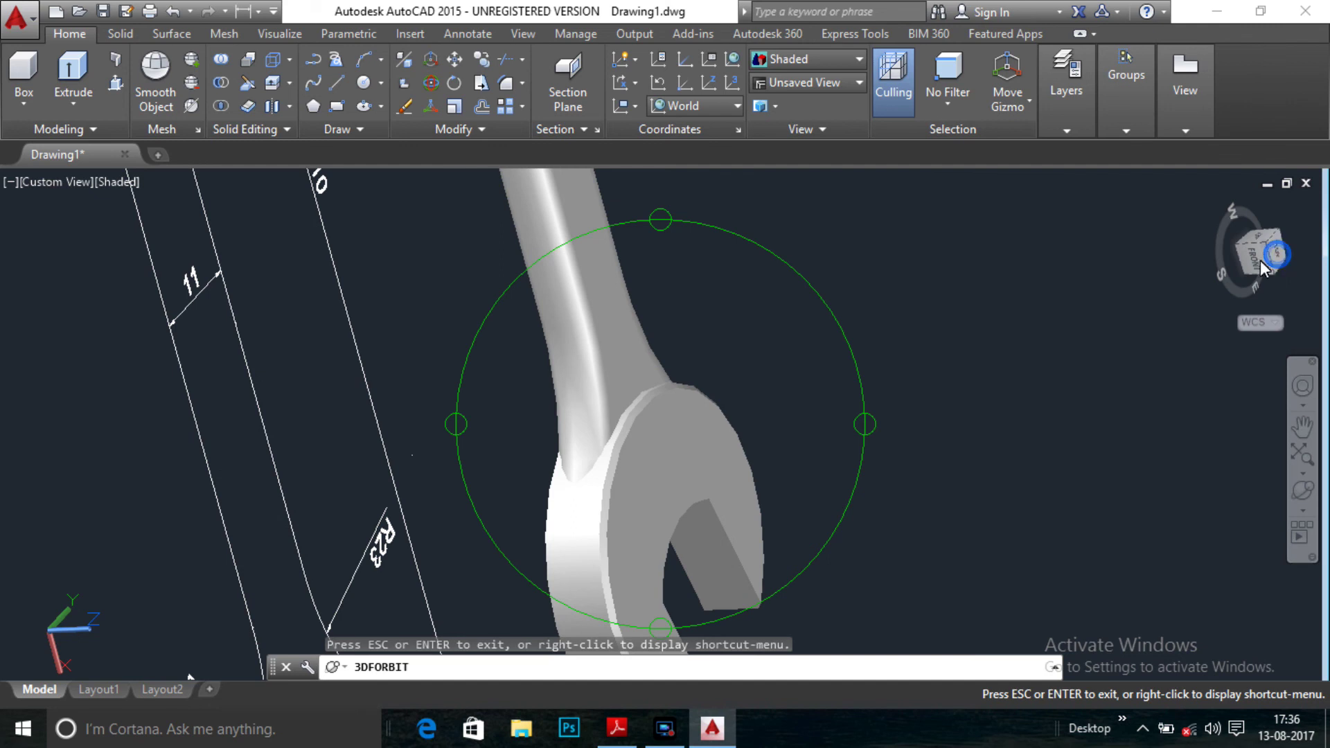
drag(744, 439, 812, 463)
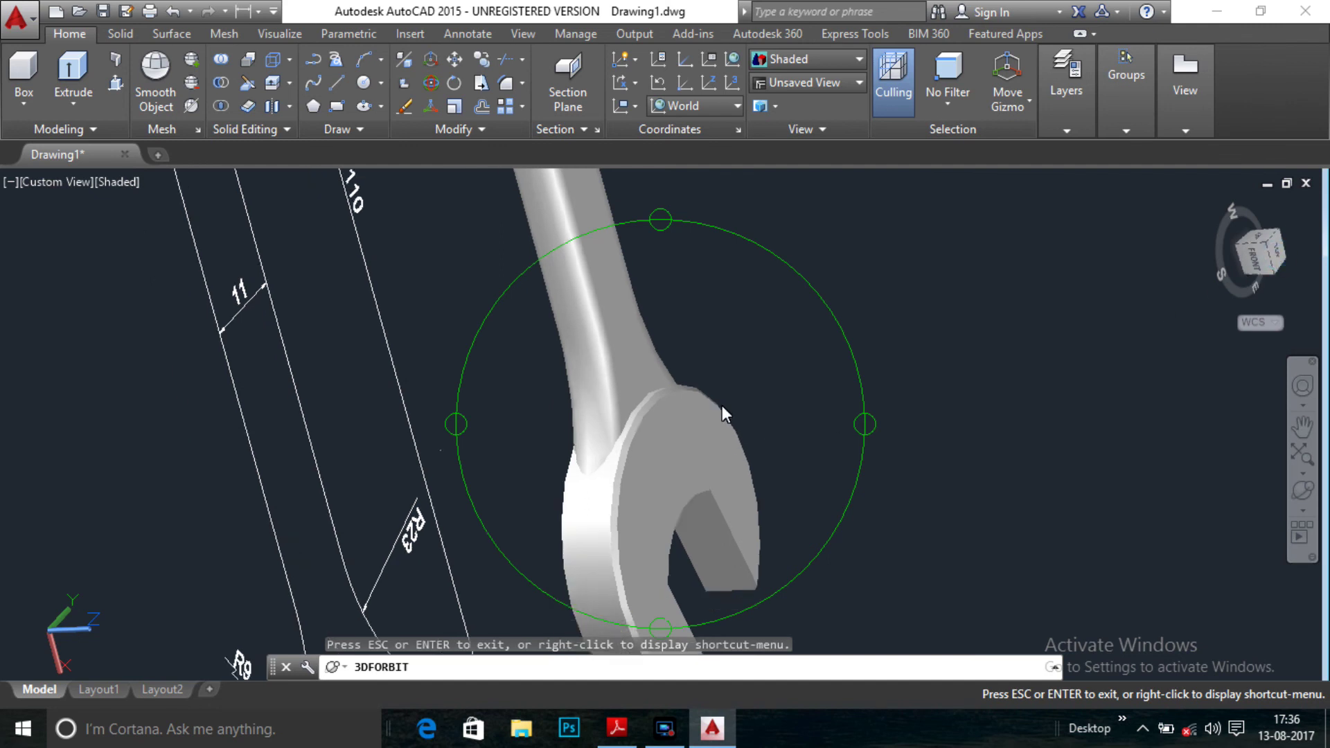
mouse_move(835, 347)
mouse_down()
mouse_move(693, 360)
mouse_move(706, 419)
mouse_move(790, 468)
mouse_up()
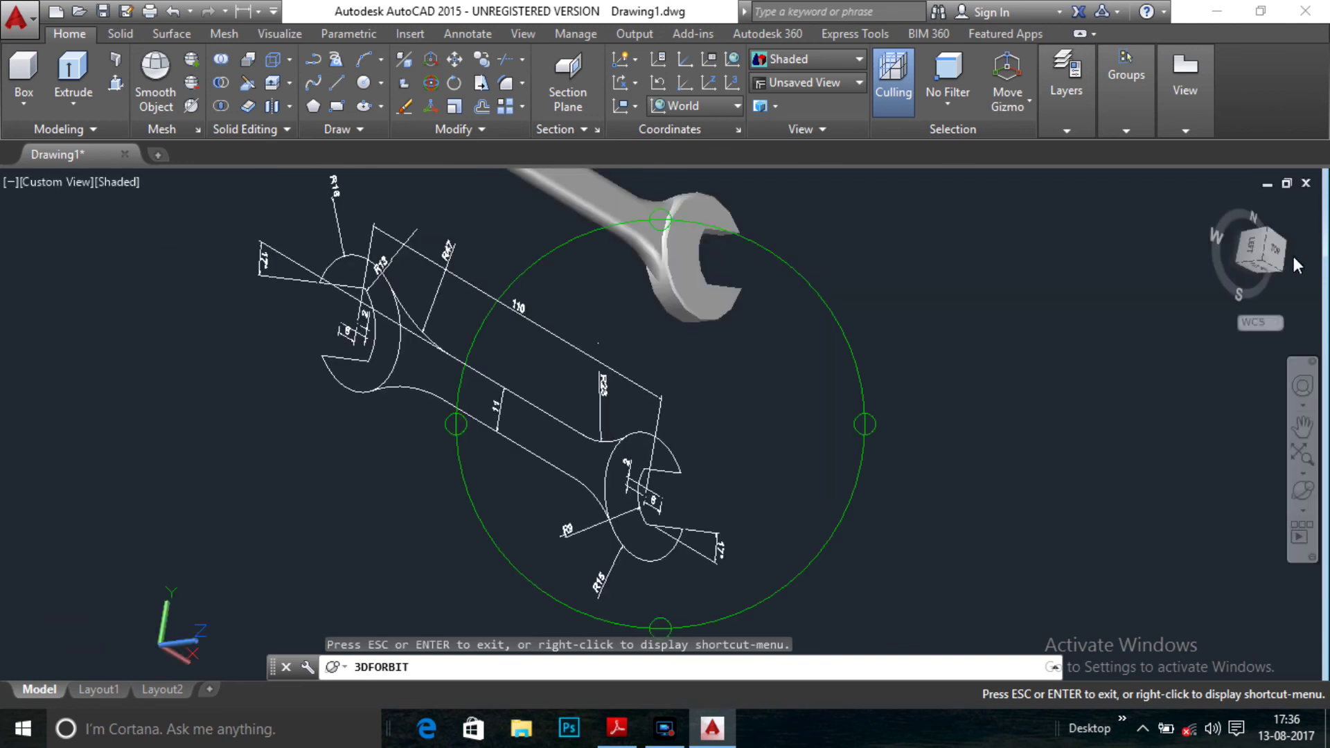
key(Escape)
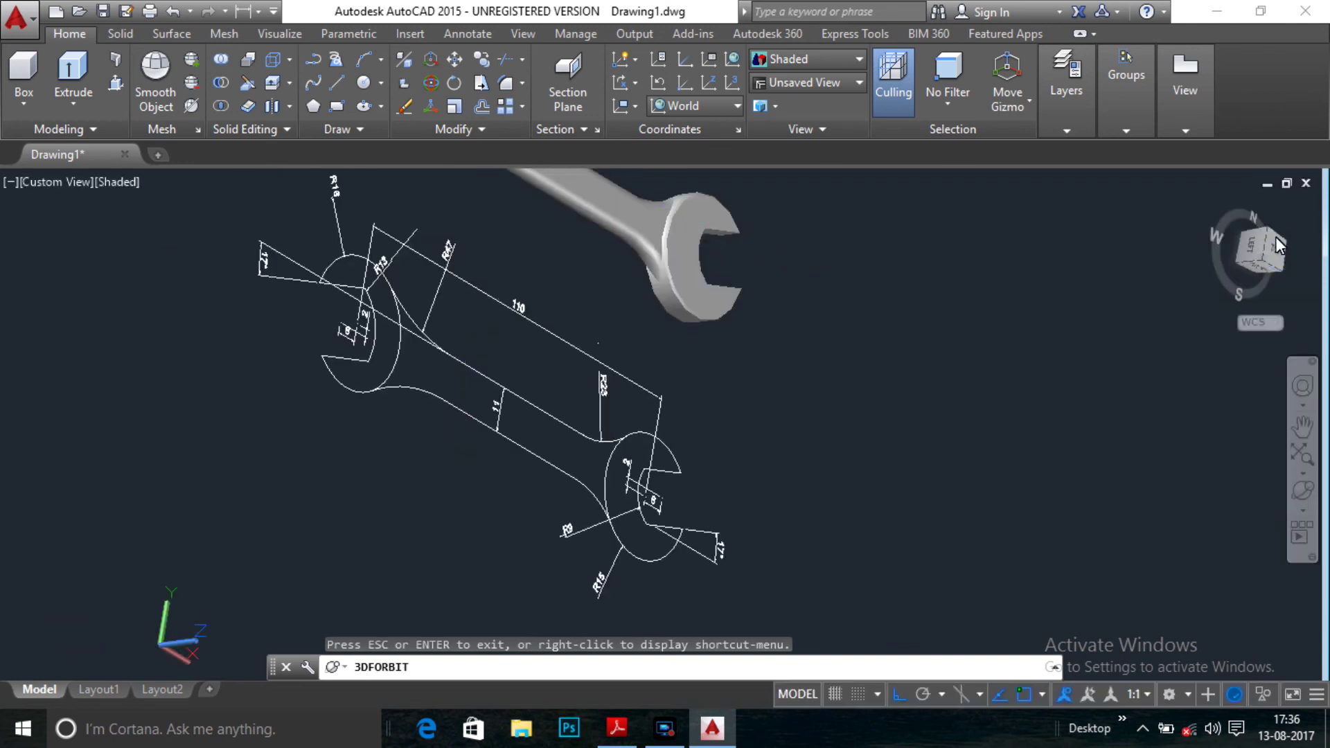
click(1273, 242)
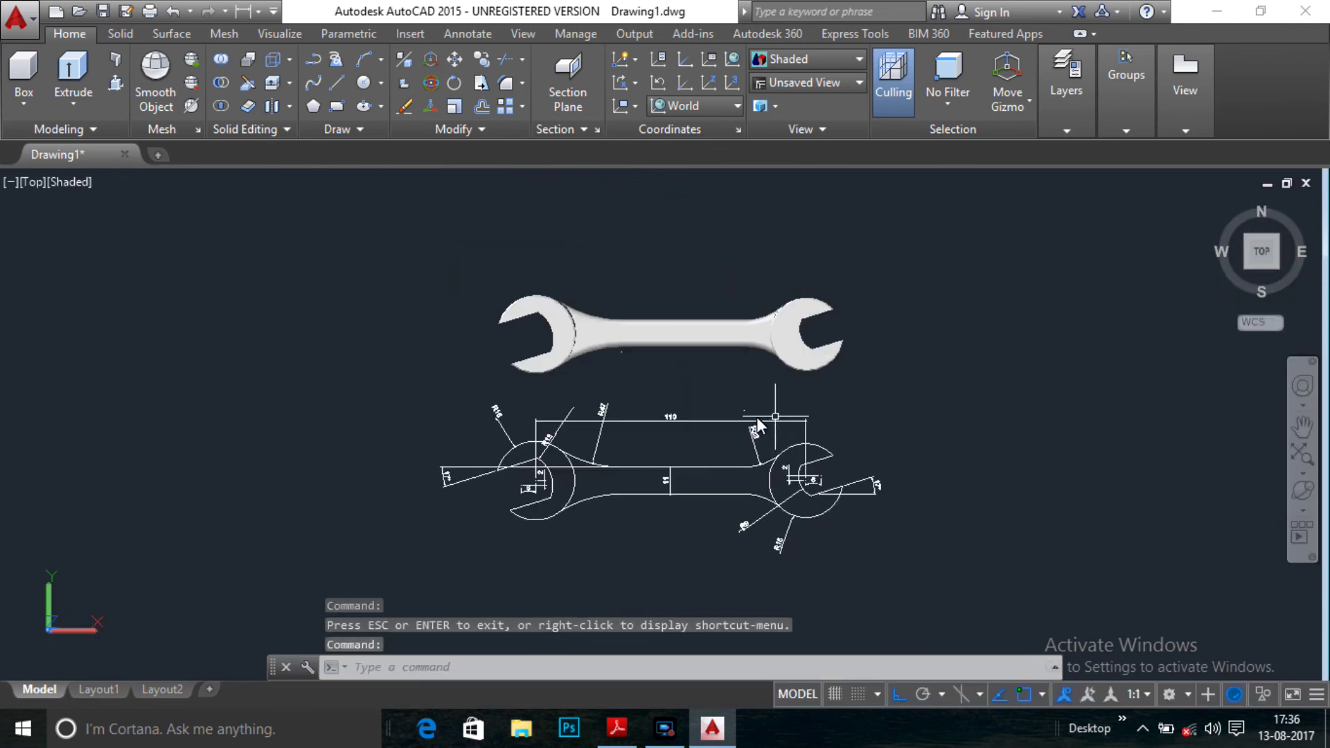
- Zoom in and out around the shaded wrench and its dimensioned drawing
scroll(751, 417, up, 4)
scroll(751, 417, down, 4)
scroll(750, 417, up, 2)
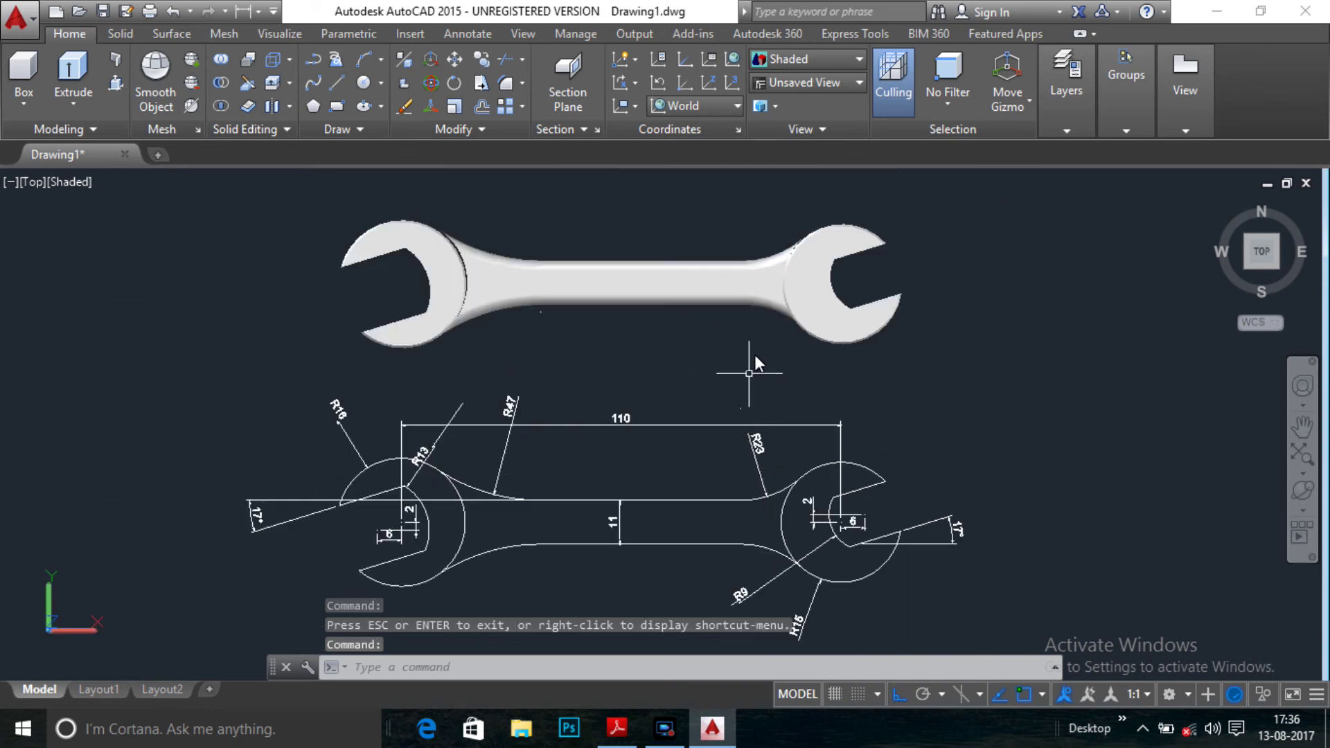
scroll(771, 250, up, 1)
scroll(759, 240, down, 2)
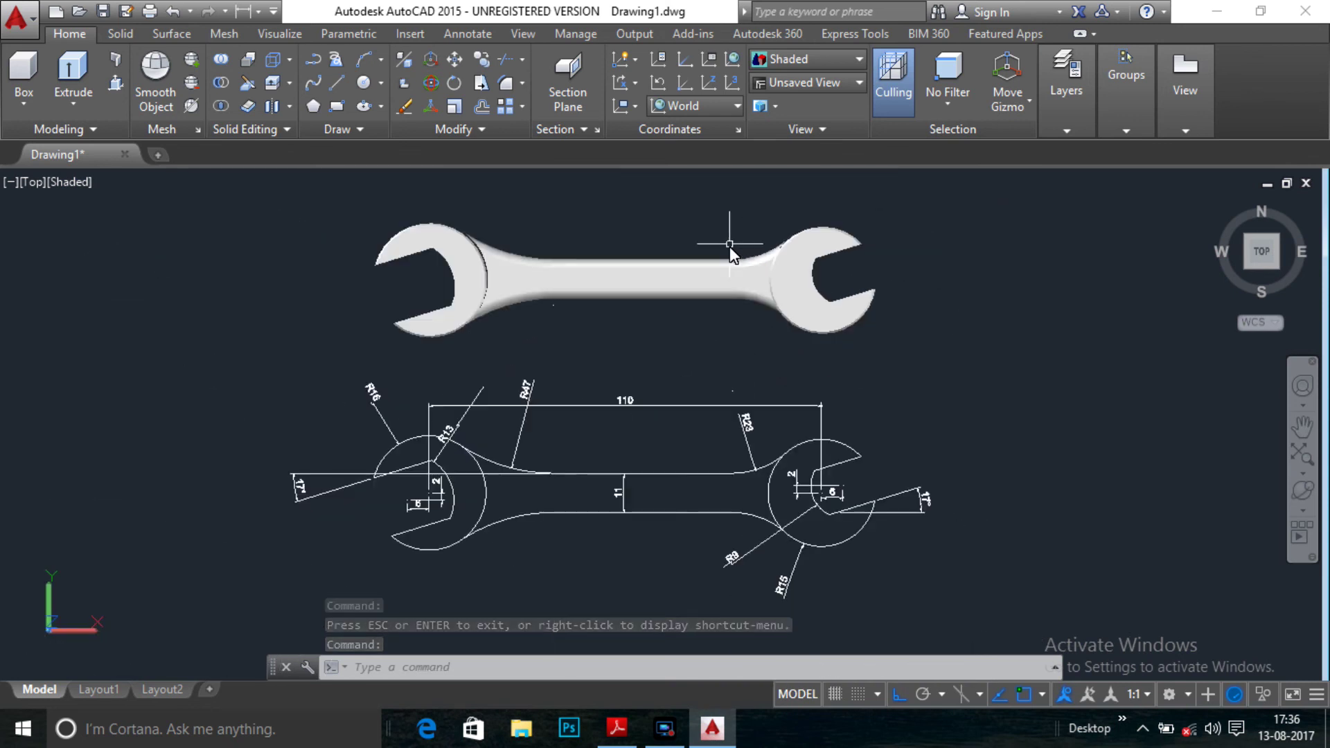
scroll(770, 583, up, 3)
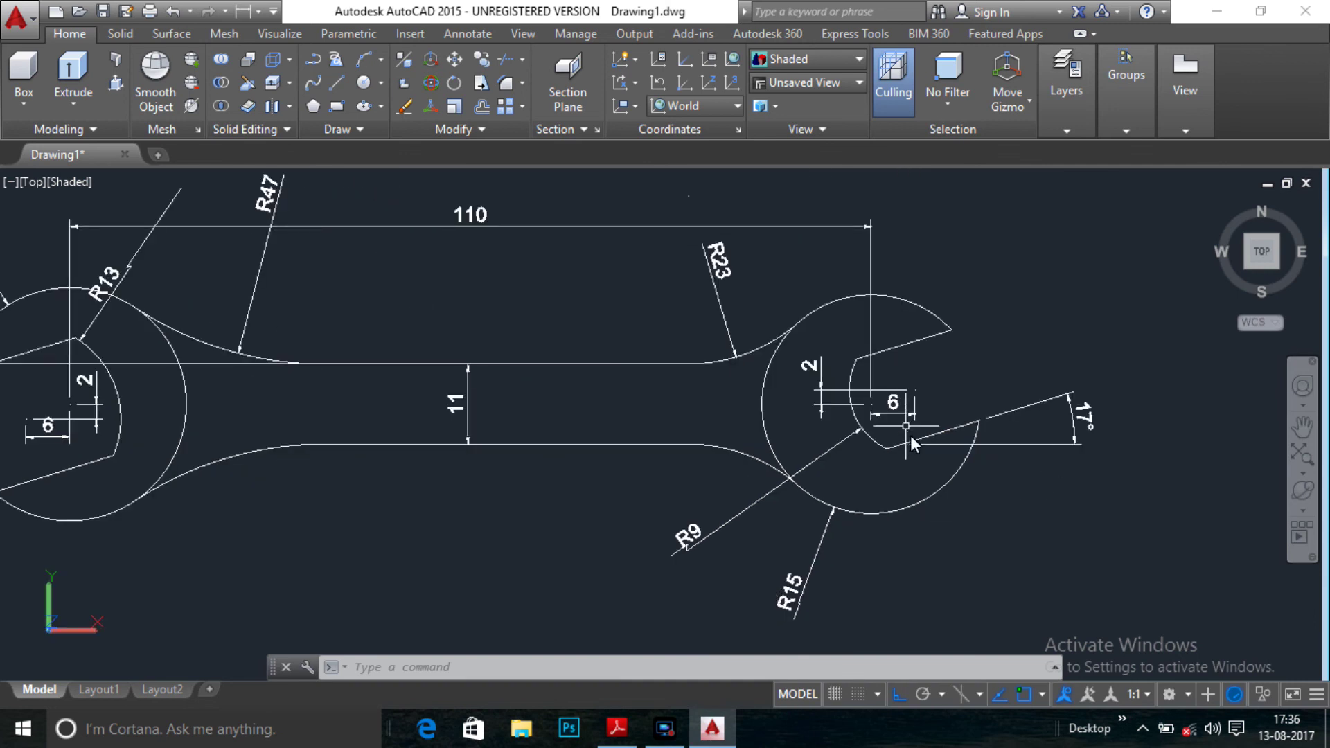
scroll(956, 447, down, 2)
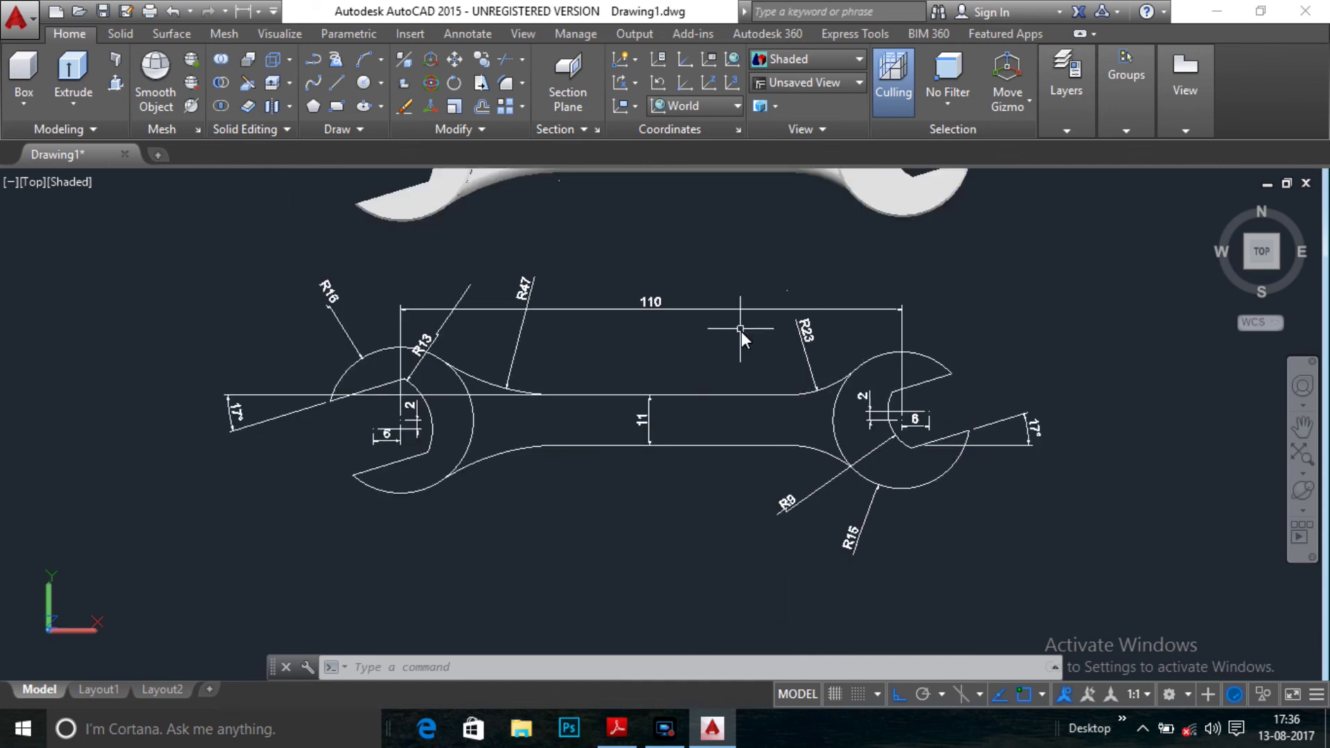
scroll(739, 346, down, 2)
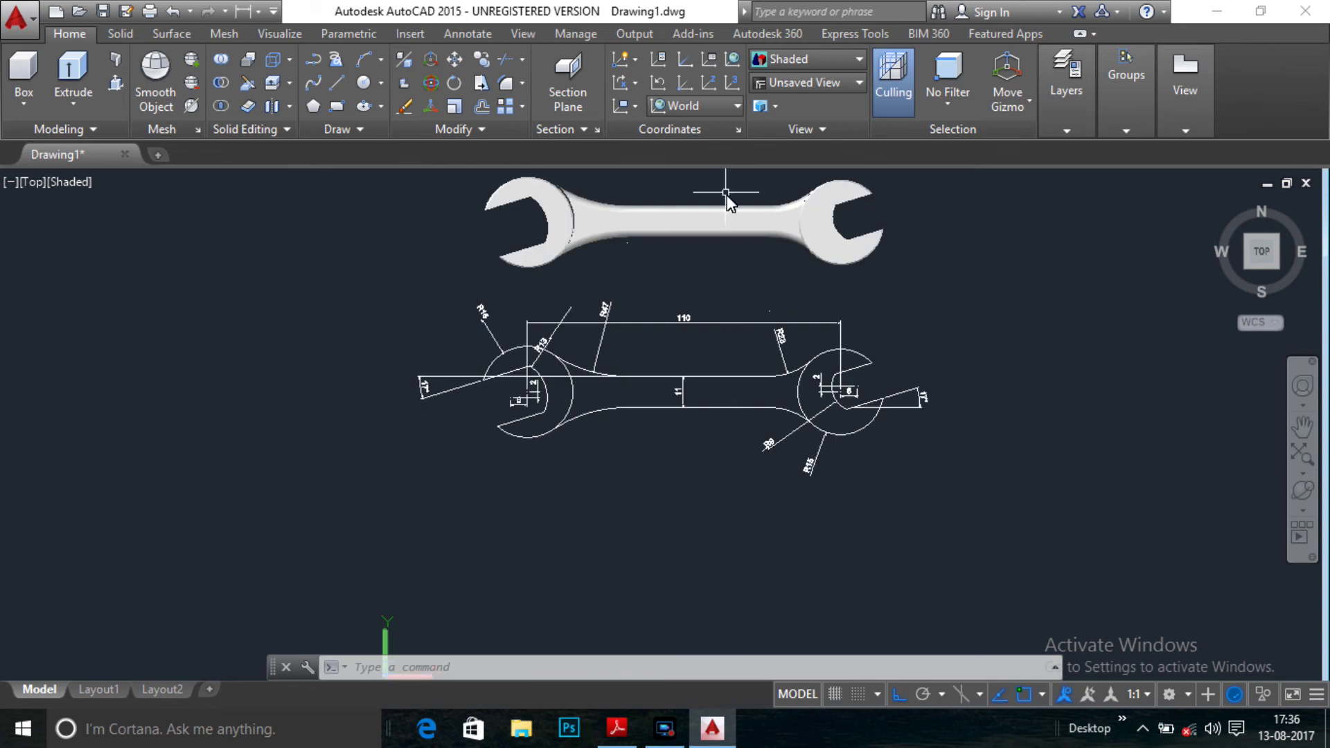
scroll(727, 195, up, 2)
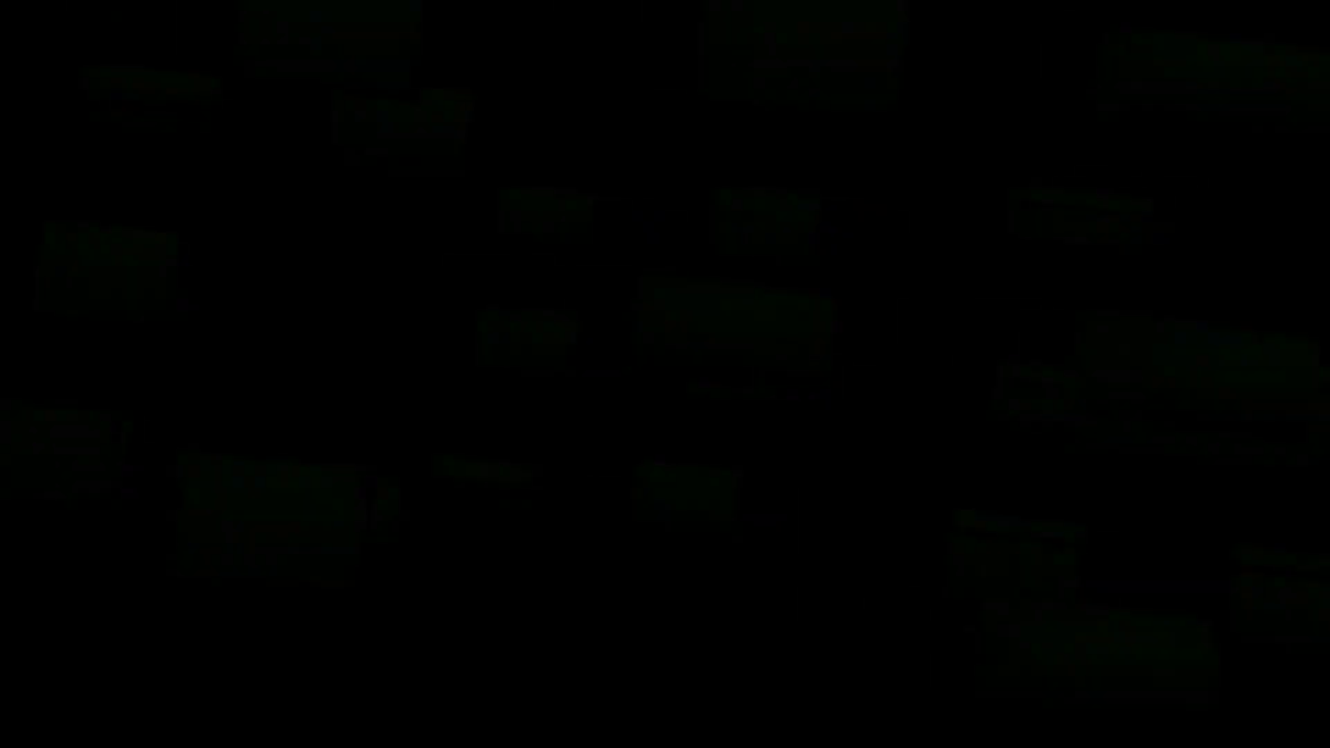